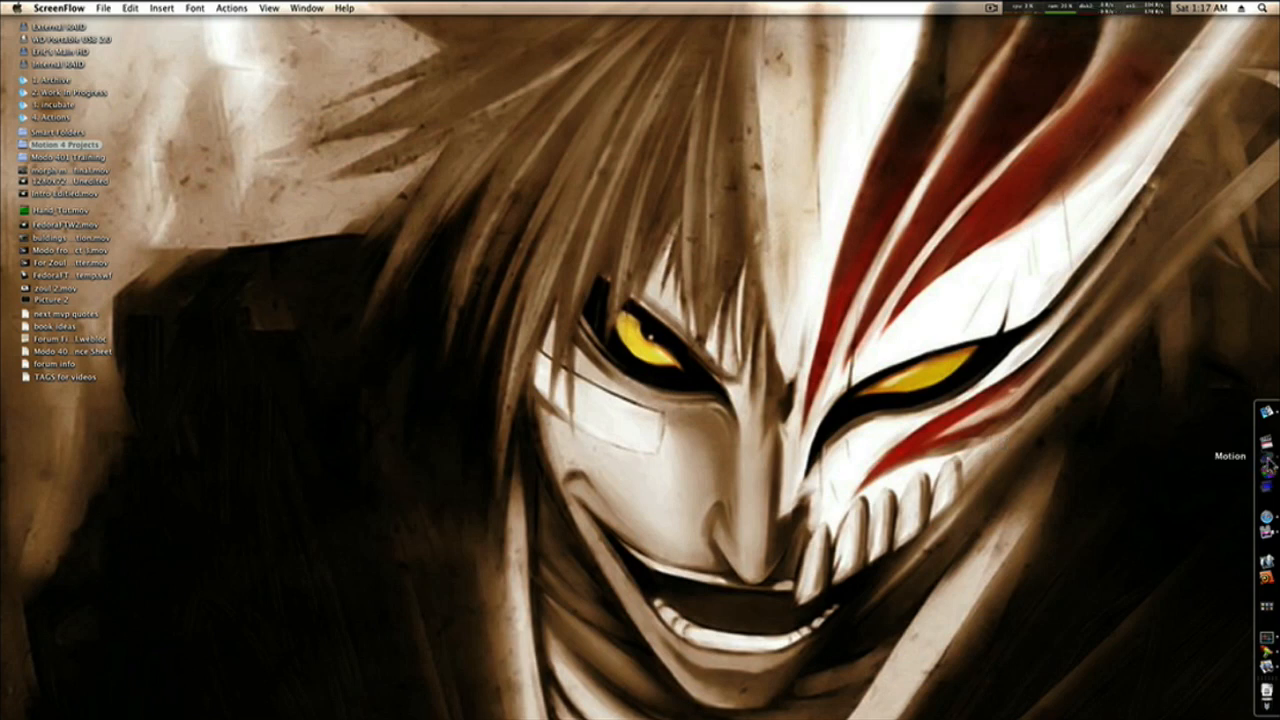
Switch to Motion, view the spooky hallway animation and preview the BrickOldDirty0029_1_S.jpg texture from the Downloads folder.
{"action": "left_click", "coordinate": [1268, 463]}
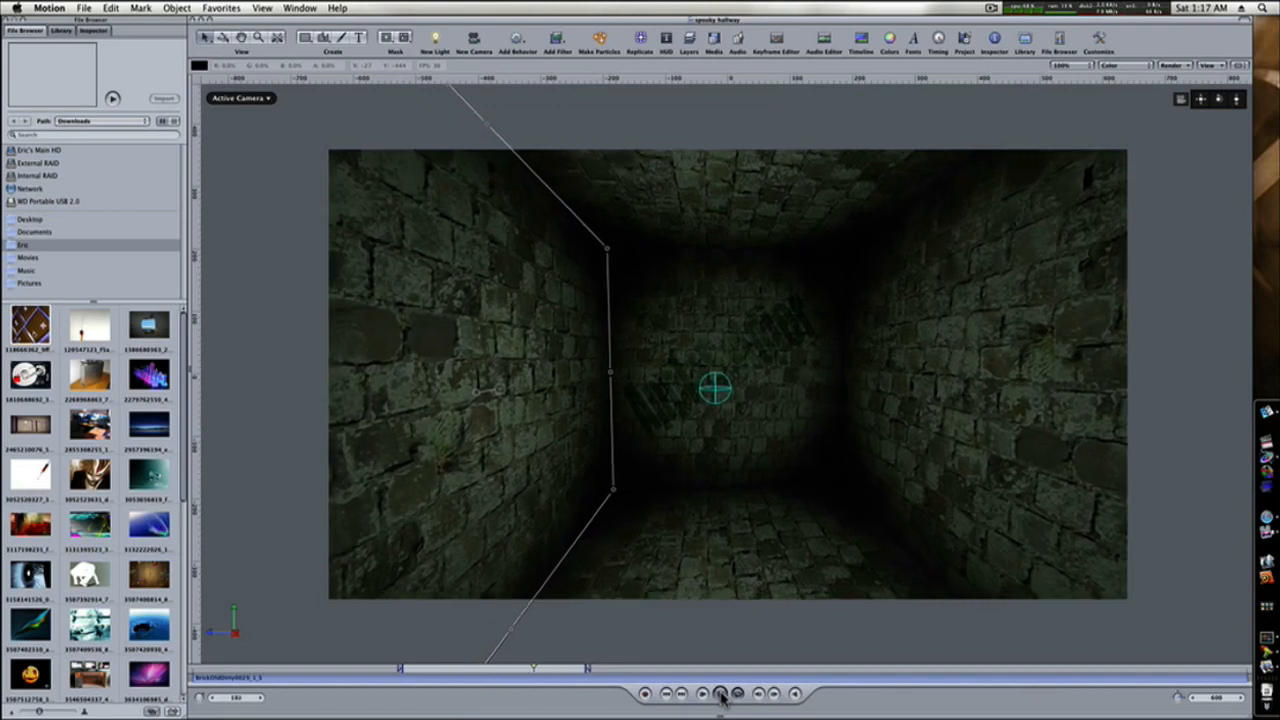
{"action": "left_click", "coordinate": [720, 694]}
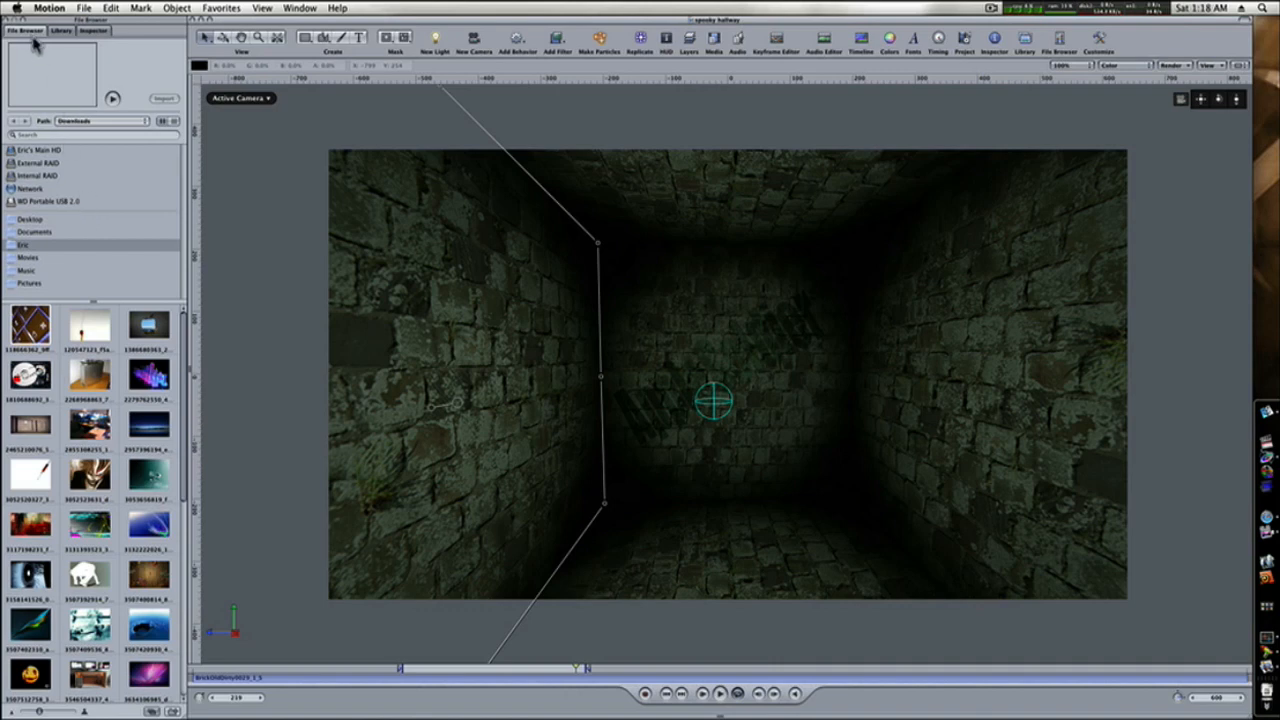
{"action": "scroll", "coordinate": [65, 450], "scroll_direction": "down", "scroll_amount": 5}
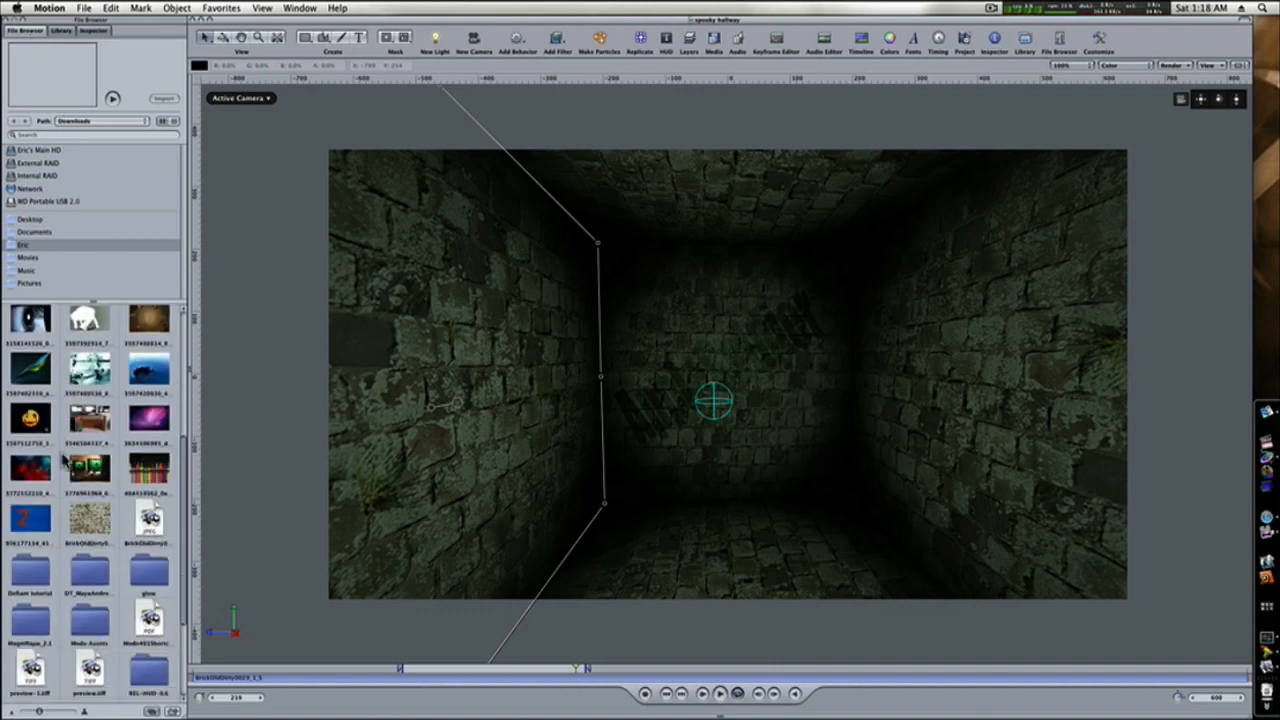
{"action": "scroll", "coordinate": [65, 455], "scroll_direction": "down", "scroll_amount": 3}
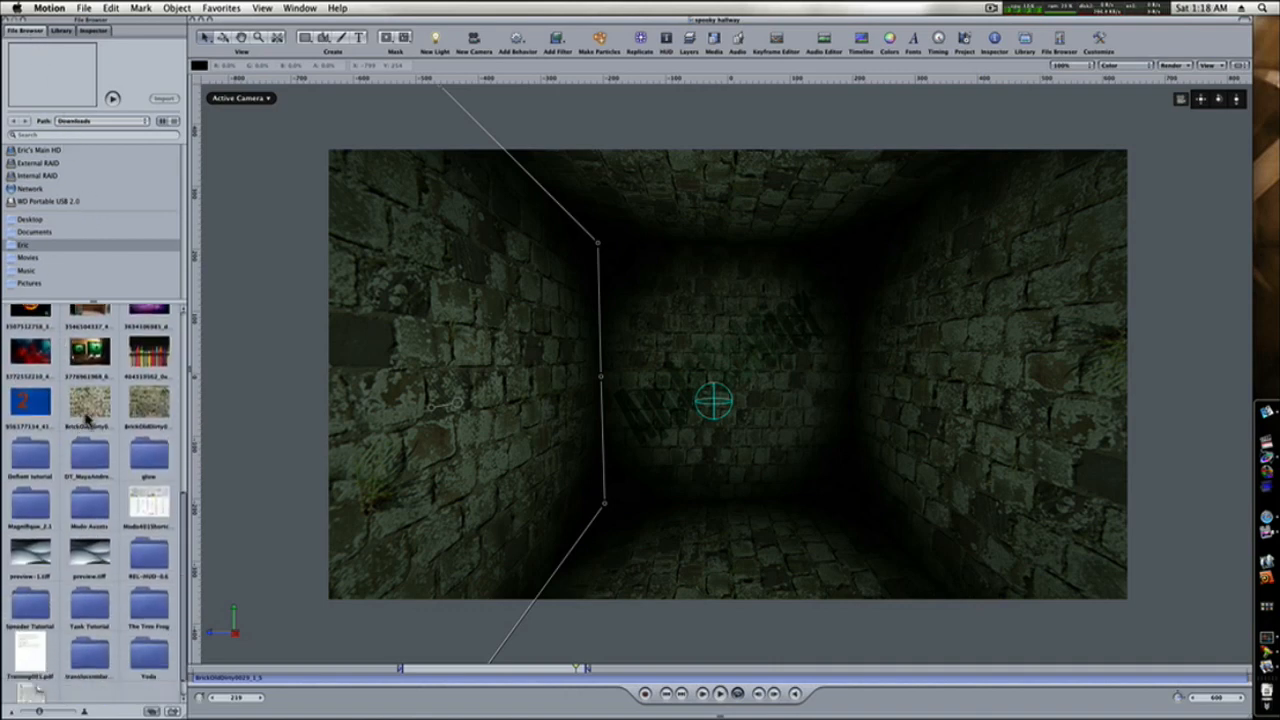
{"action": "double_click", "coordinate": [87, 412]}
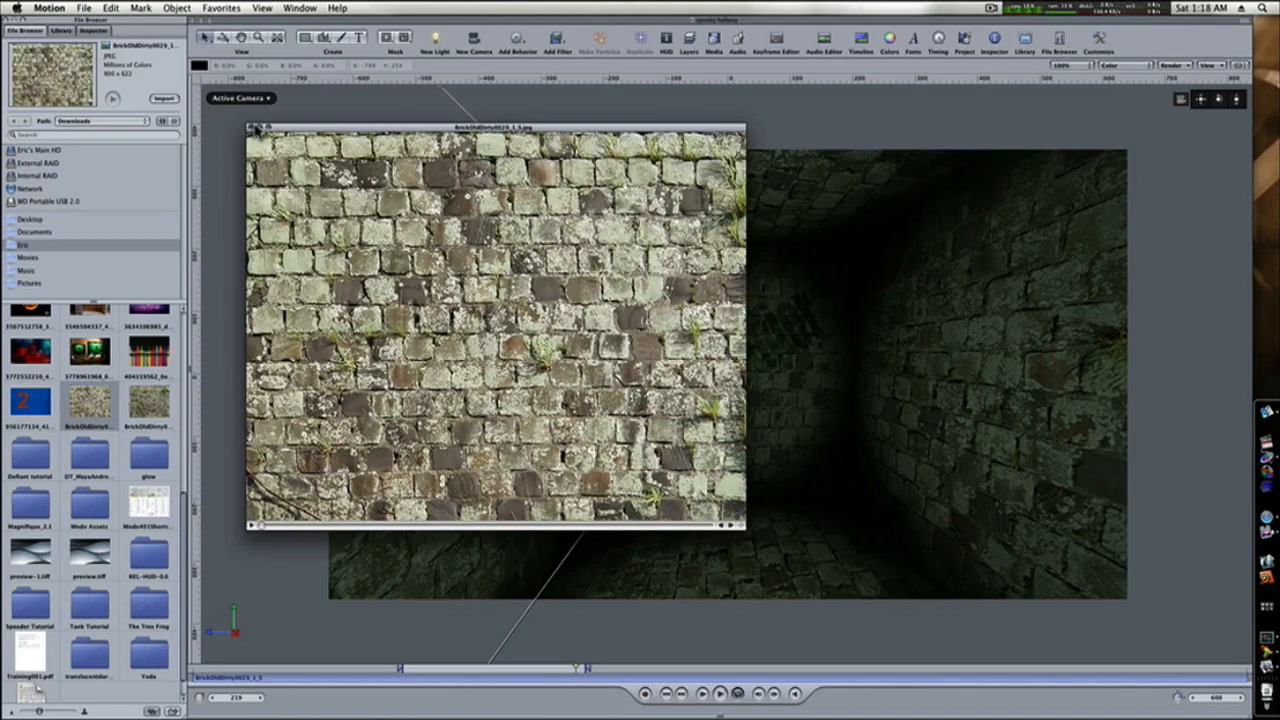
{"action": "left_click", "coordinate": [255, 129]}
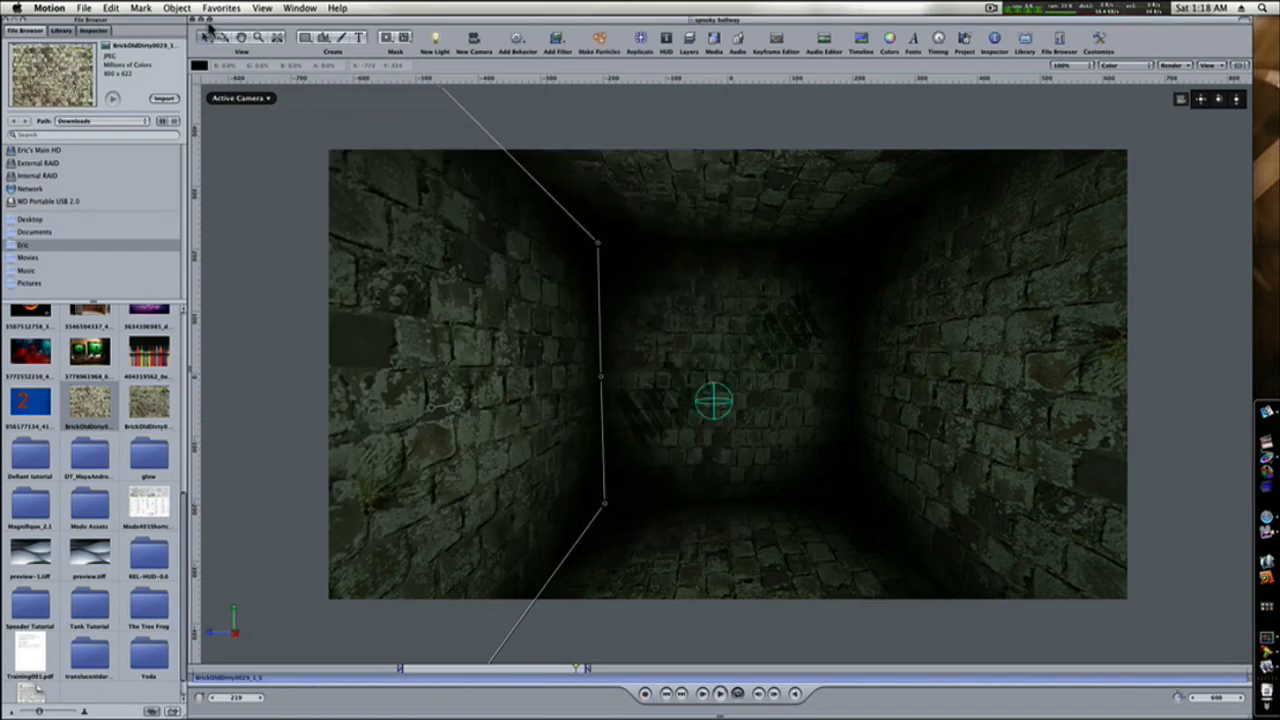
Replace the open spooky hallway project with a new empty one and import the BrickOldDirty0029_1_S.jpg brick image.
{"action": "left_click", "coordinate": [199, 24]}
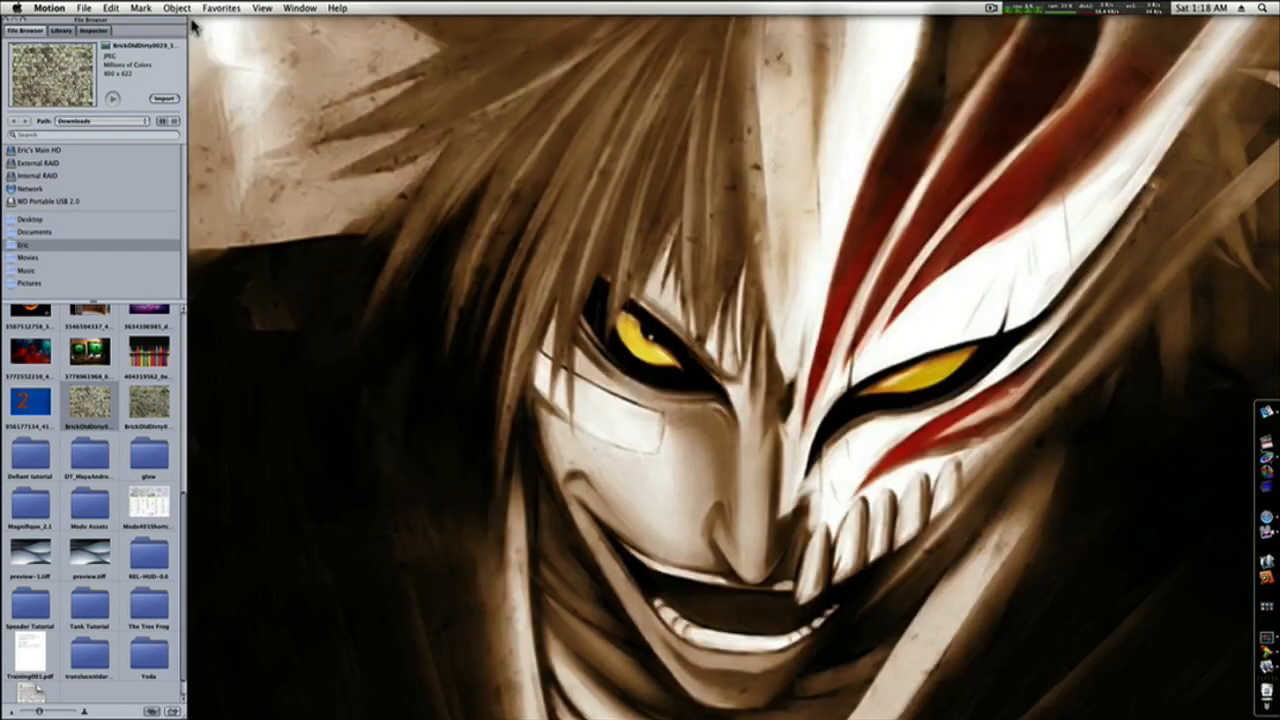
{"action": "left_click", "coordinate": [85, 8]}
{"action": "left_click", "coordinate": [92, 22]}
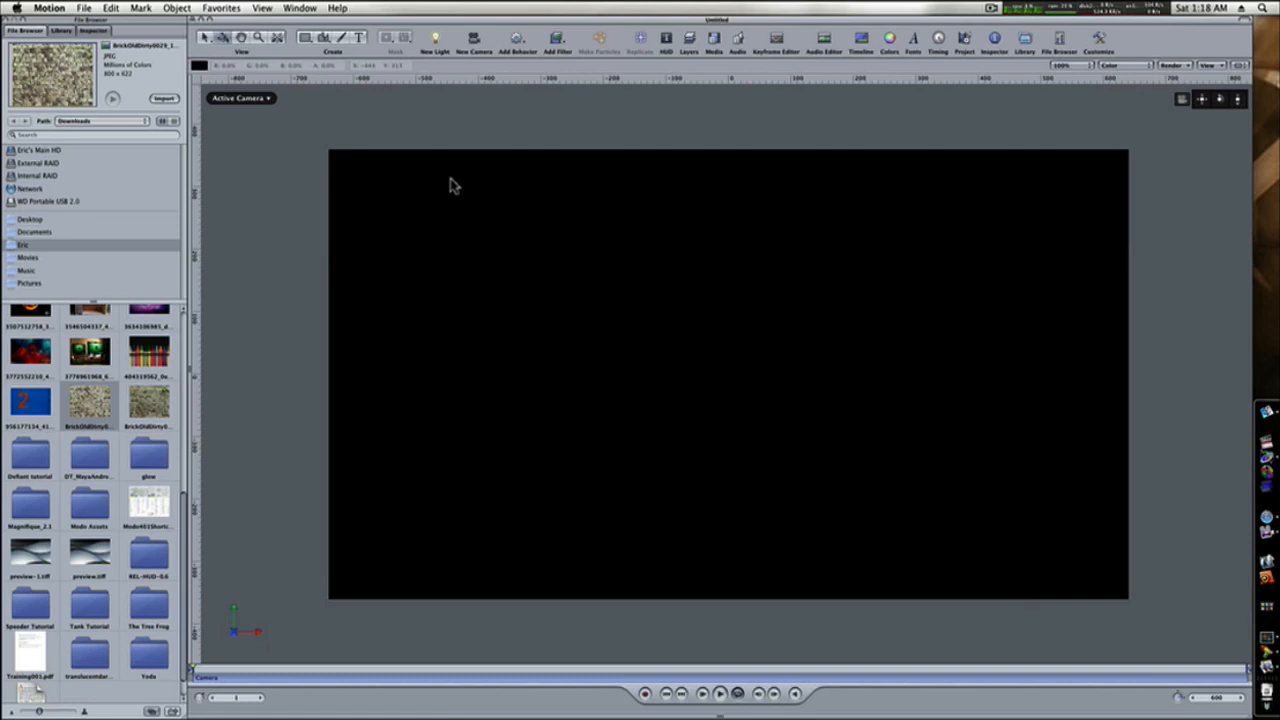
{"action": "left_click", "coordinate": [164, 99]}
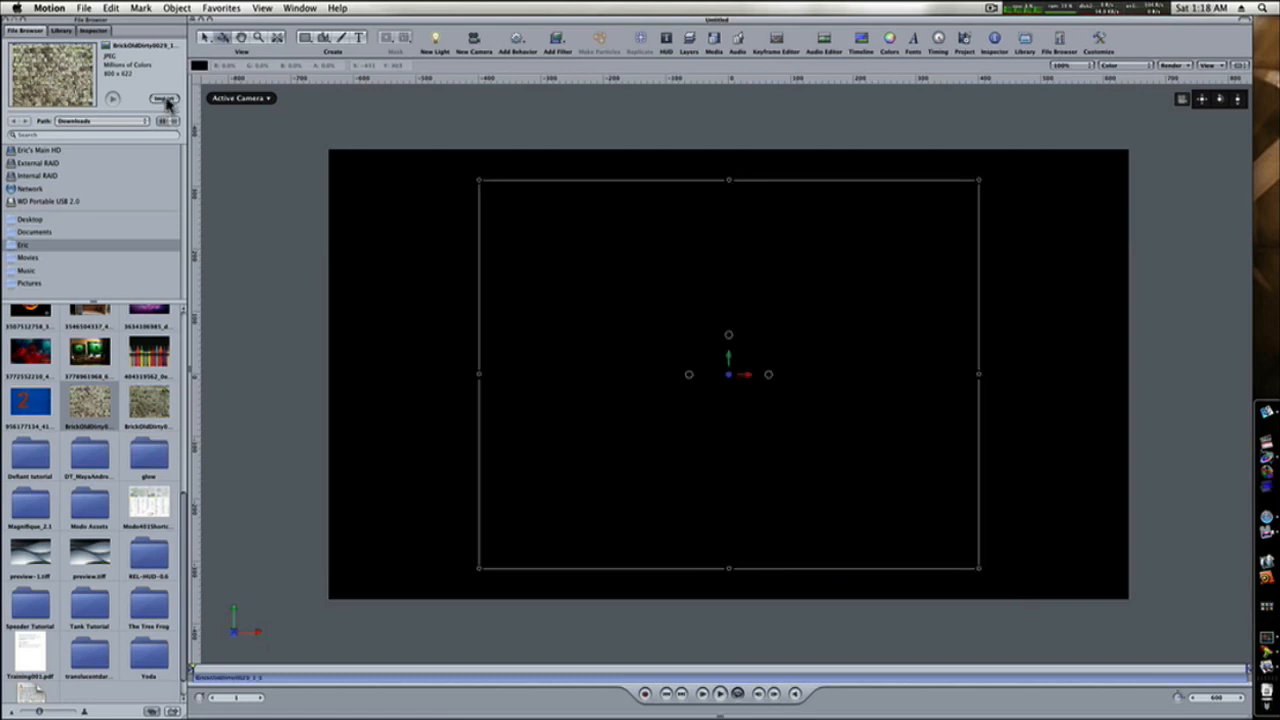
Switch the canvas to the Perspective view and set the brick layer's anchor point Z to -400.
{"action": "left_click", "coordinate": [262, 99]}
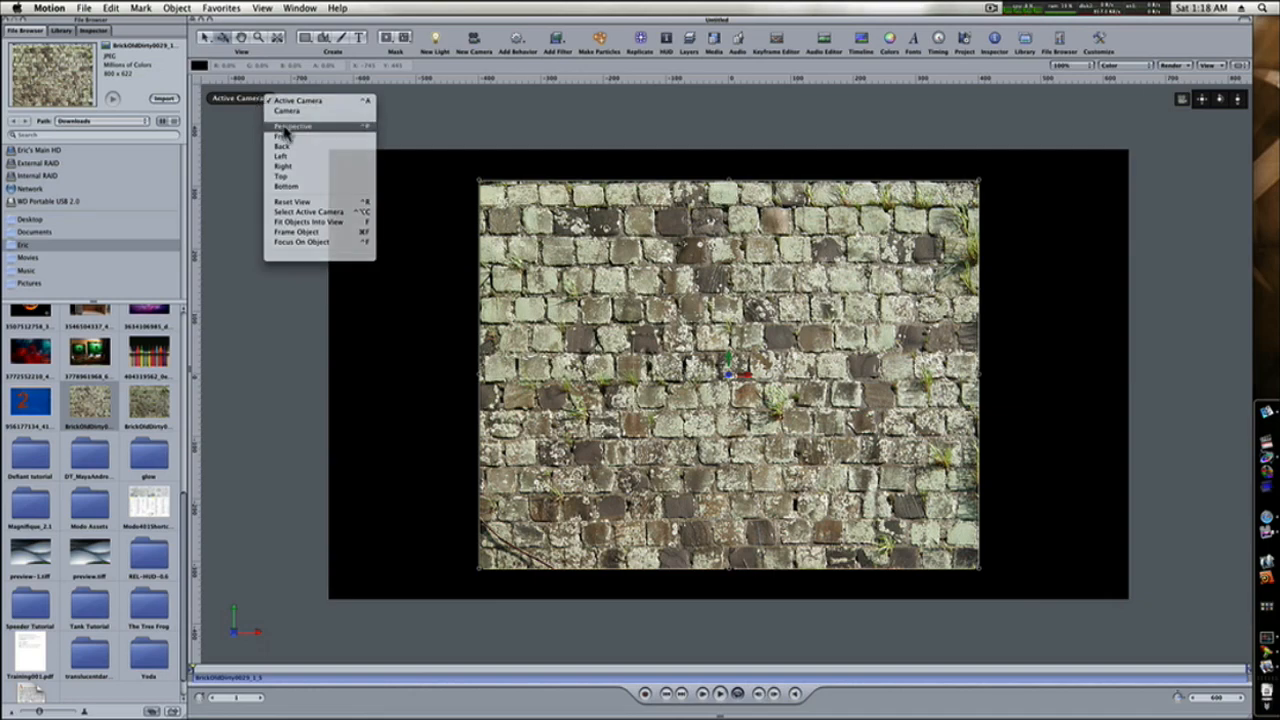
{"action": "left_click", "coordinate": [285, 128]}
{"action": "left_click_drag", "start_coordinate": [1220, 100], "coordinate": [1122, 117]}
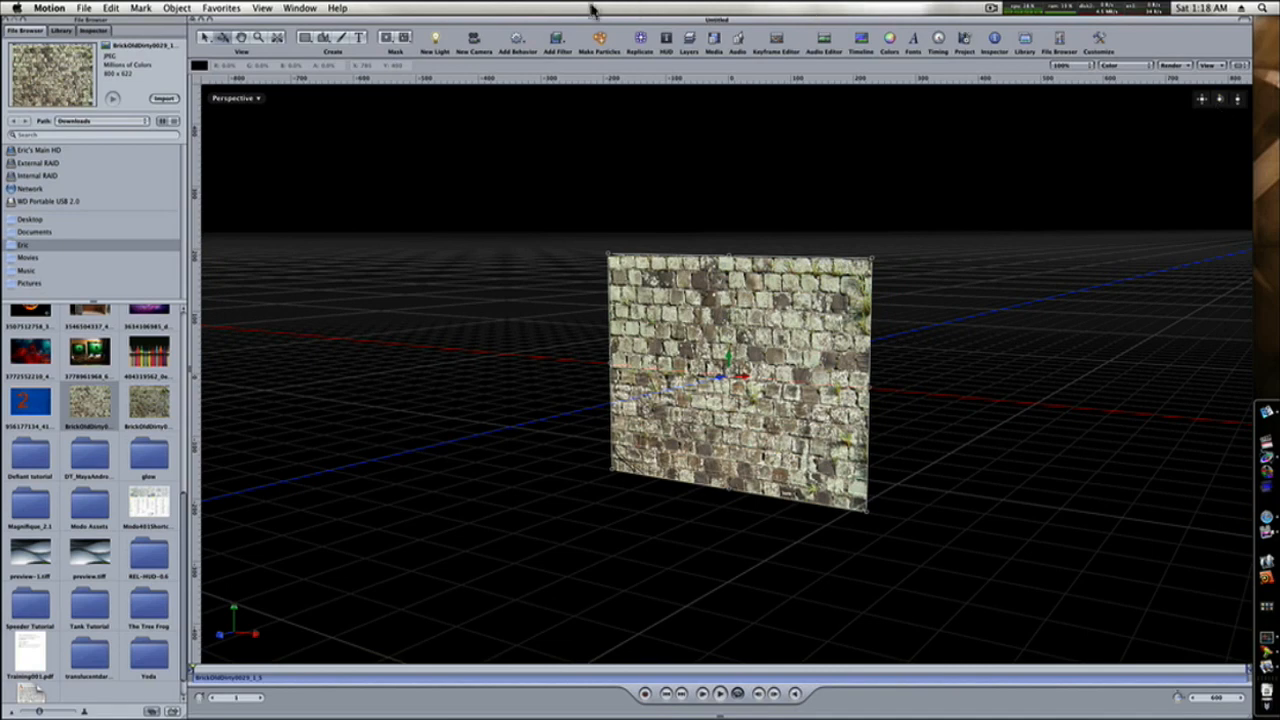
{"action": "left_click", "coordinate": [693, 47]}
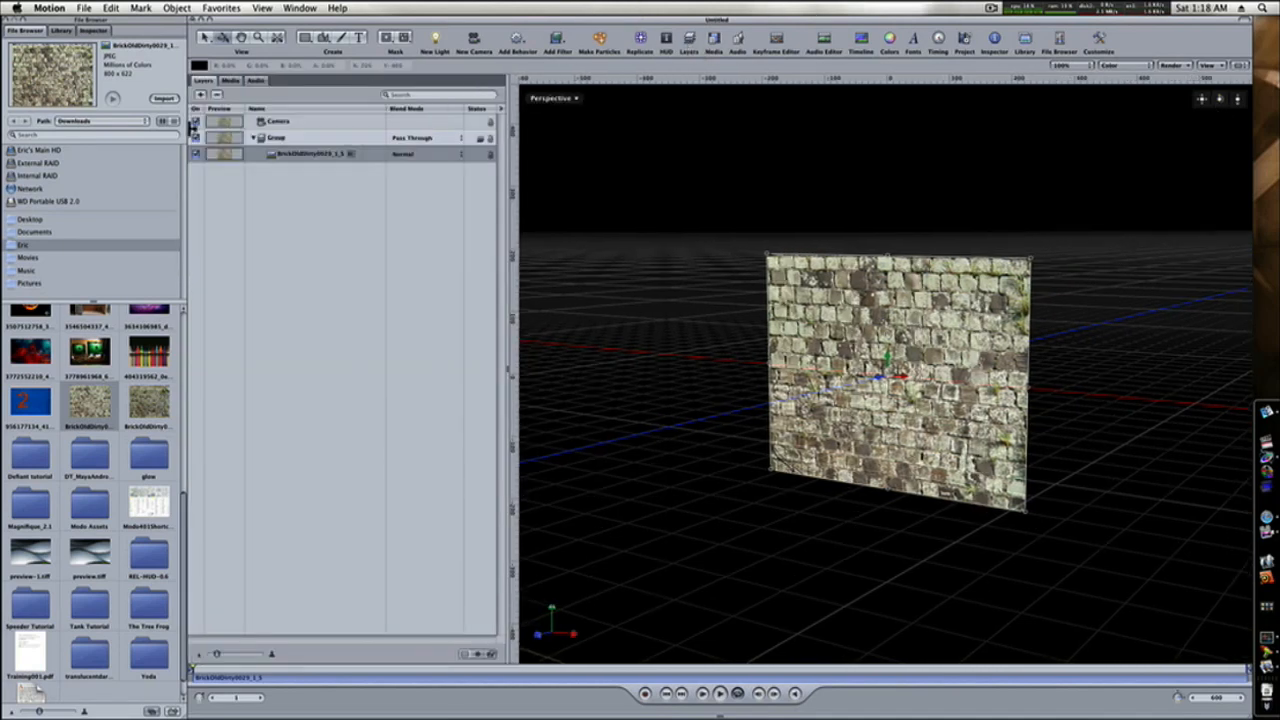
{"action": "left_click", "coordinate": [274, 157]}
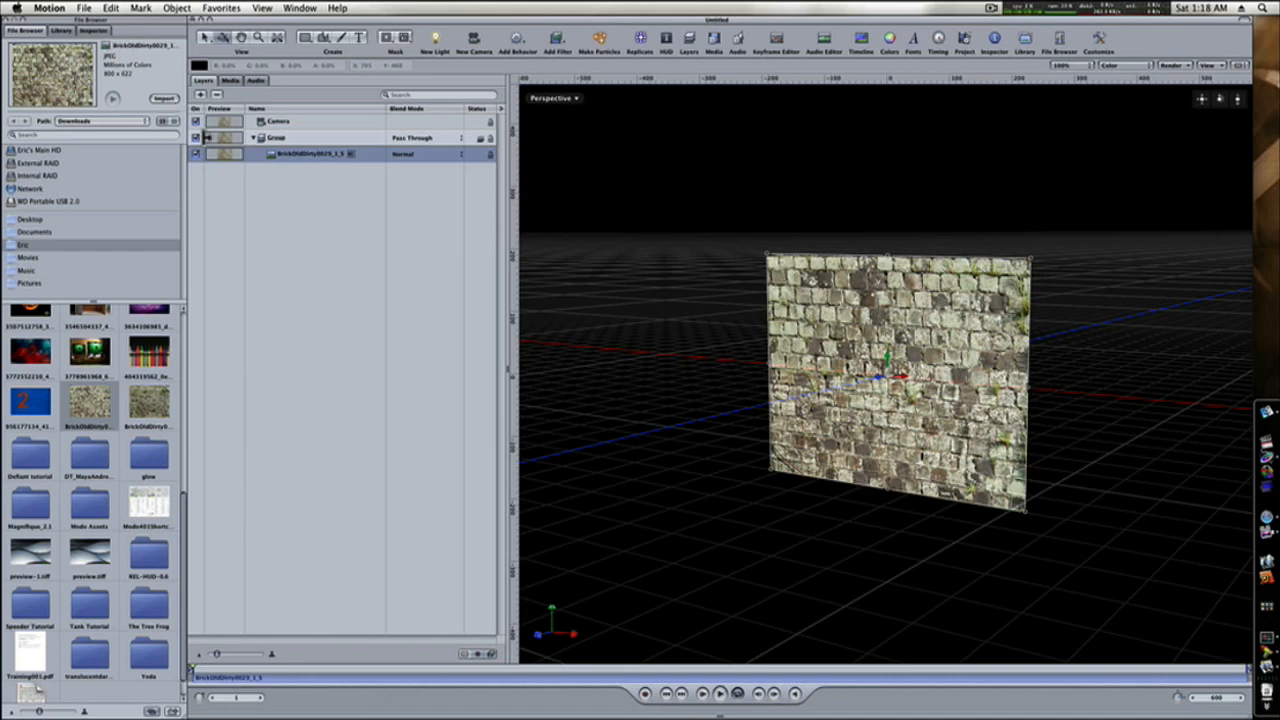
{"action": "left_click", "coordinate": [94, 31]}
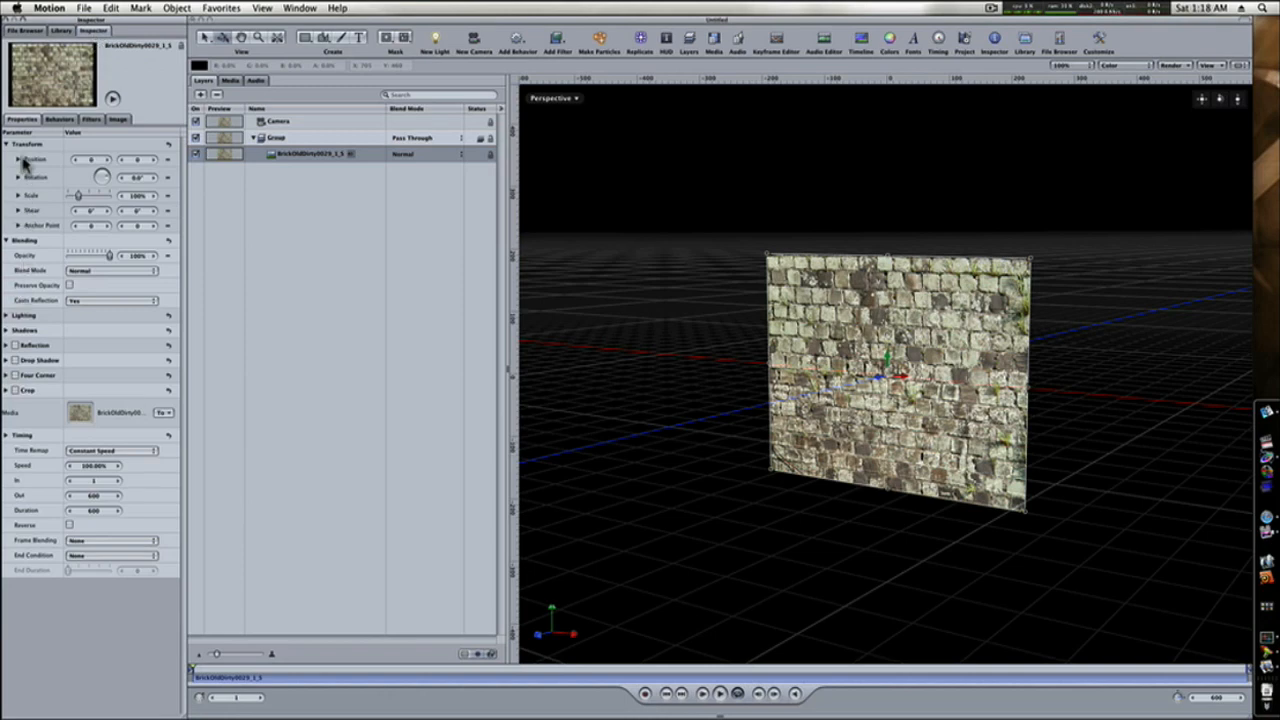
{"action": "left_click", "coordinate": [19, 227]}
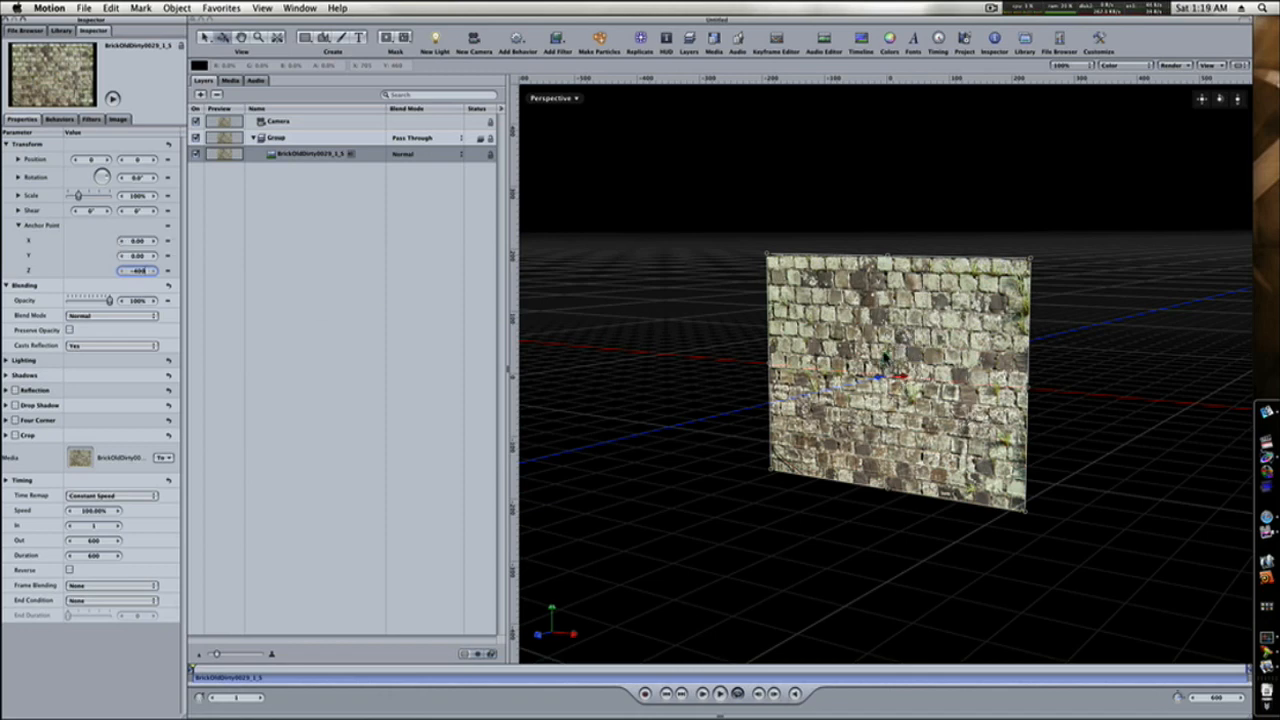
{"action": "key", "text": "Return"}
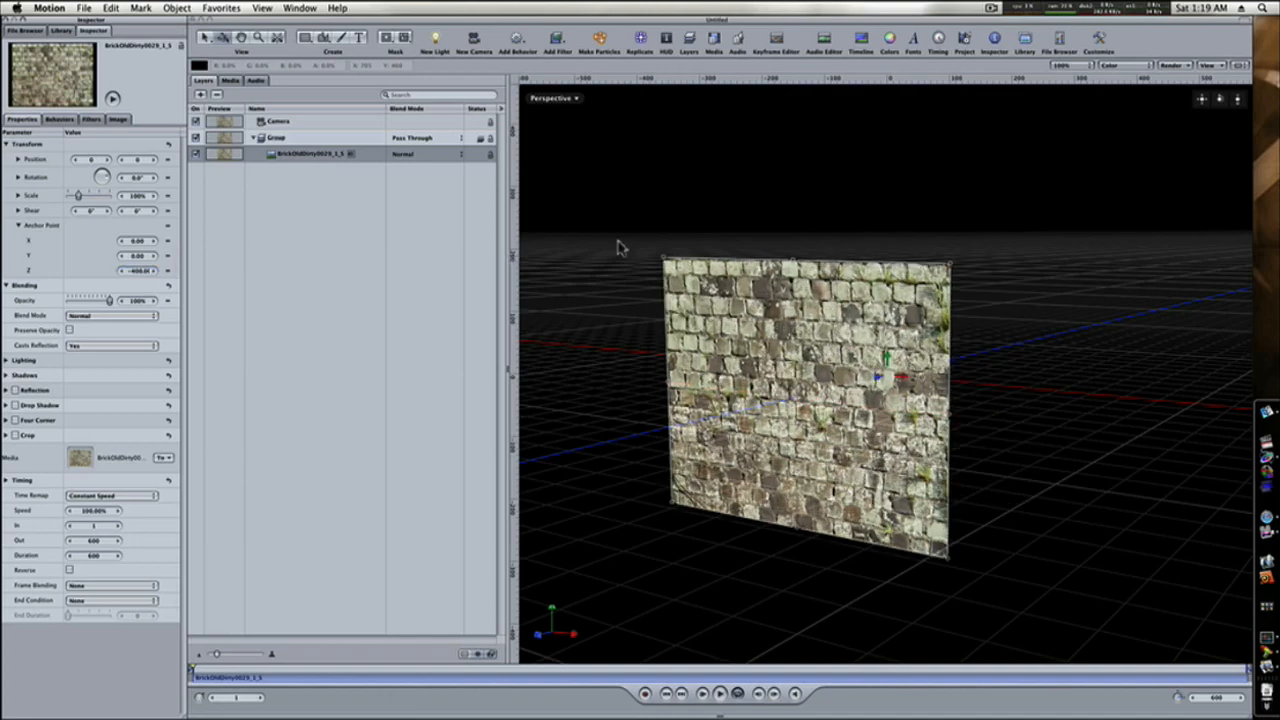
Duplicate the brick layer and rotate the copy about the X axis to form the opposite side wall.
{"action": "left_click_drag", "start_coordinate": [1220, 98], "coordinate": [1128, 189]}
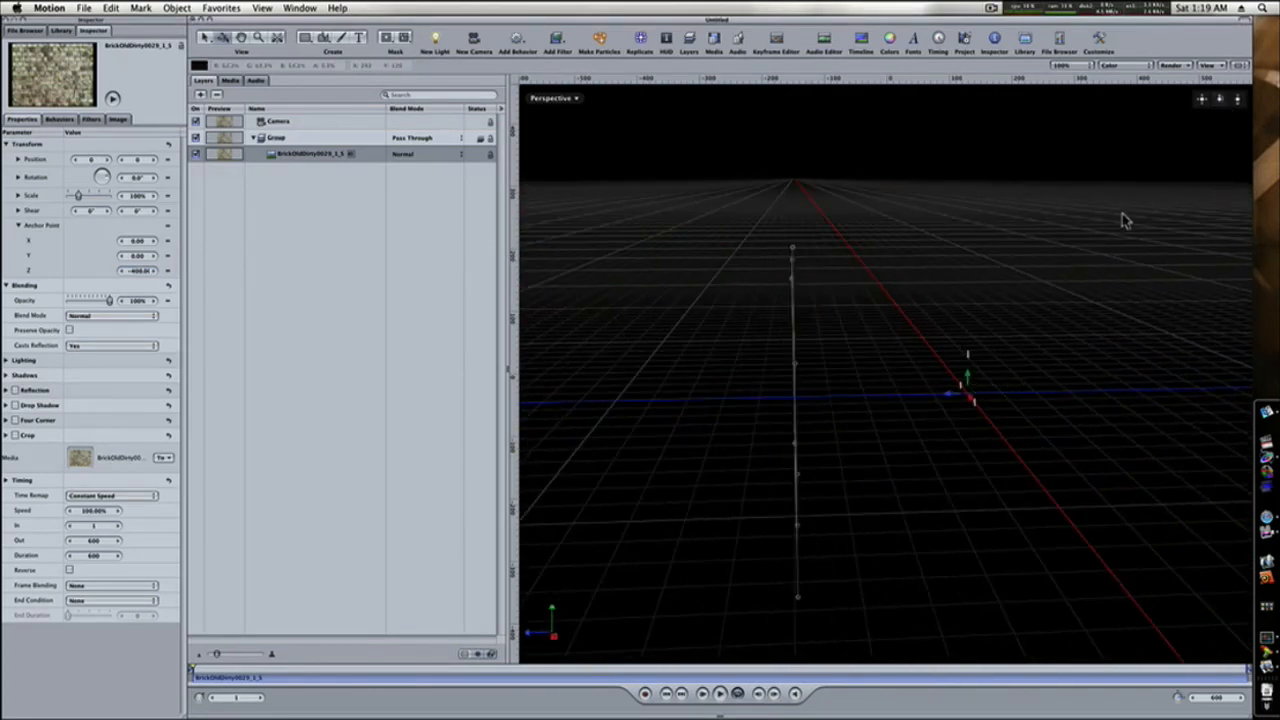
{"action": "left_click_drag", "start_coordinate": [1220, 99], "coordinate": [1204, 113]}
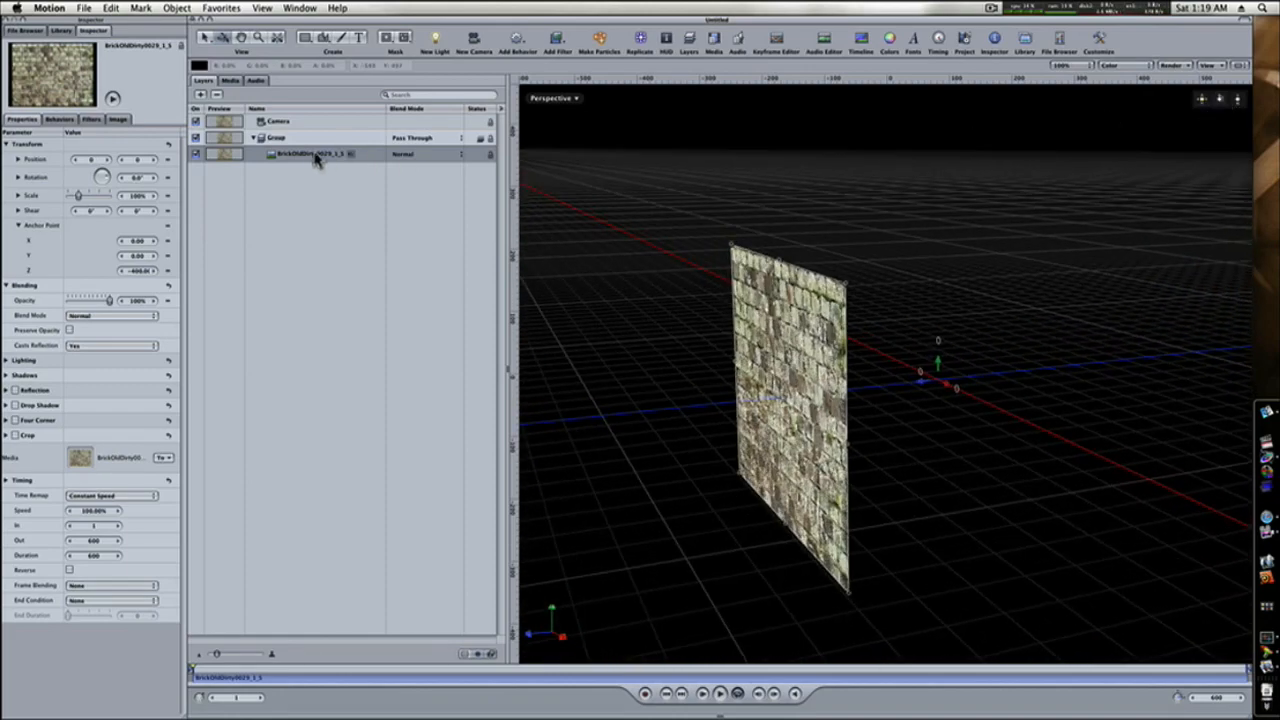
{"action": "key", "text": "super+d"}
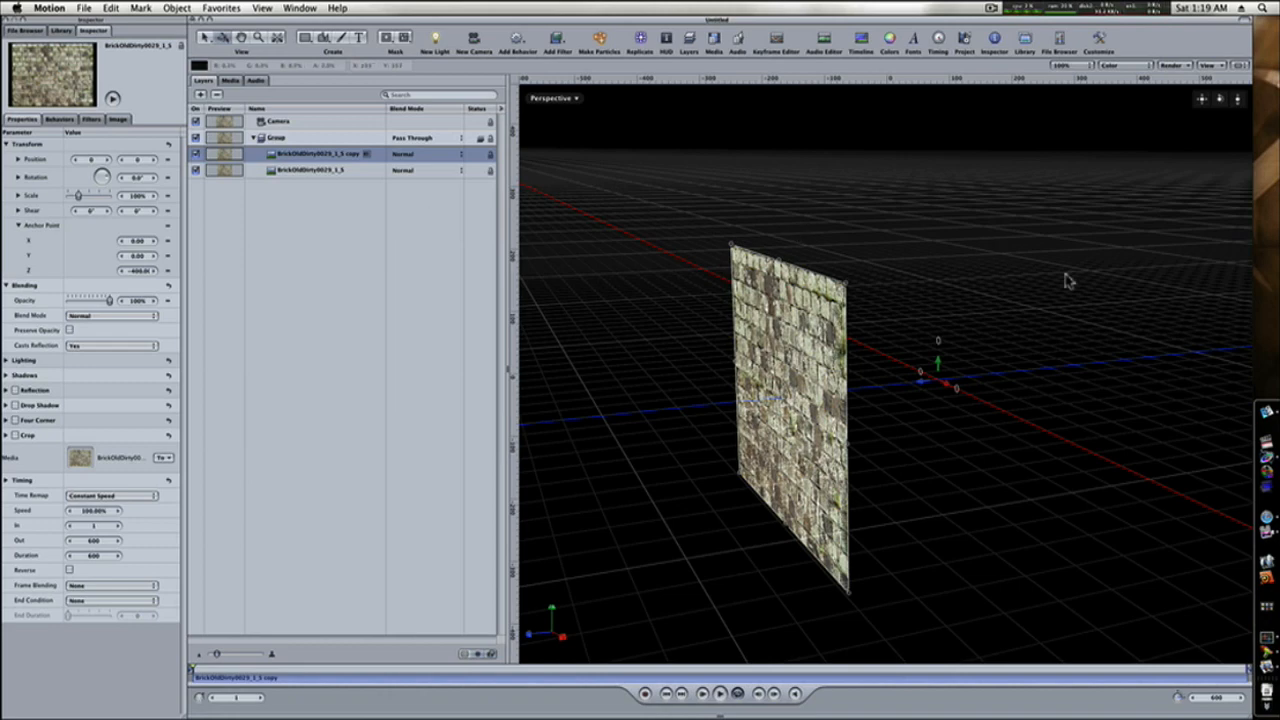
{"action": "mouse_move", "coordinate": [940, 352]}
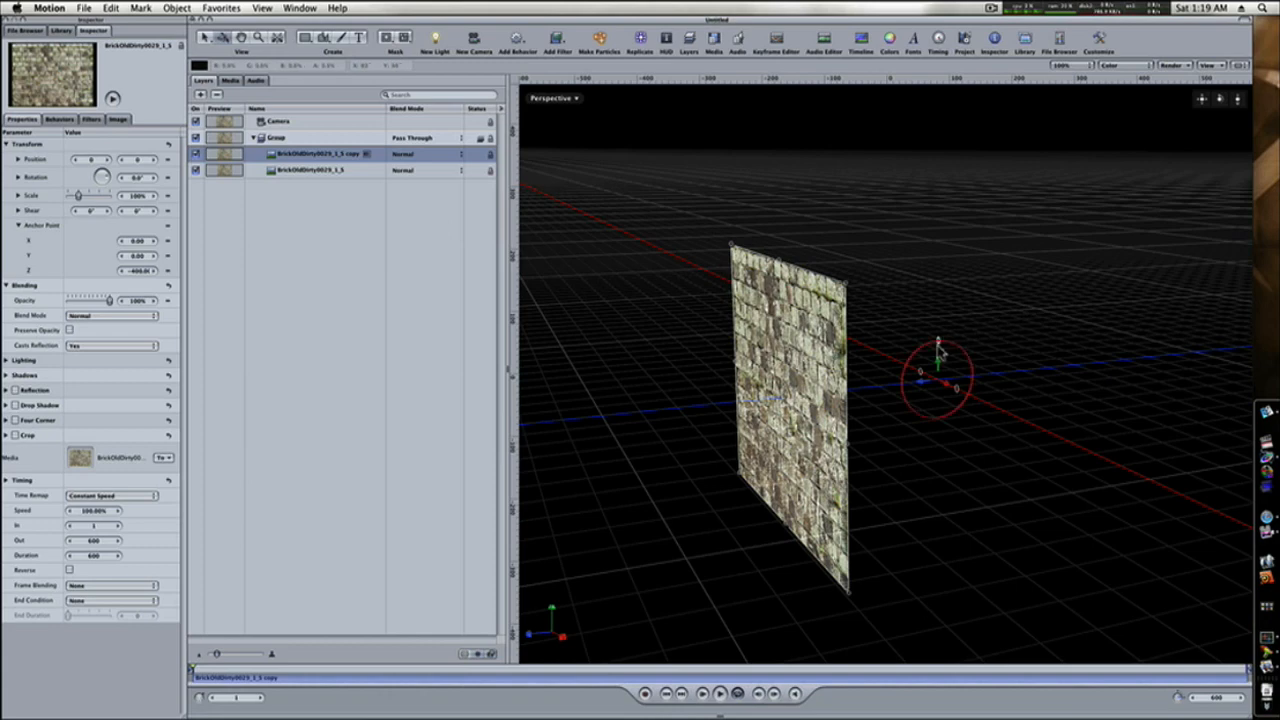
{"action": "left_click_drag", "start_coordinate": [938, 343], "coordinate": [1084, 388]}
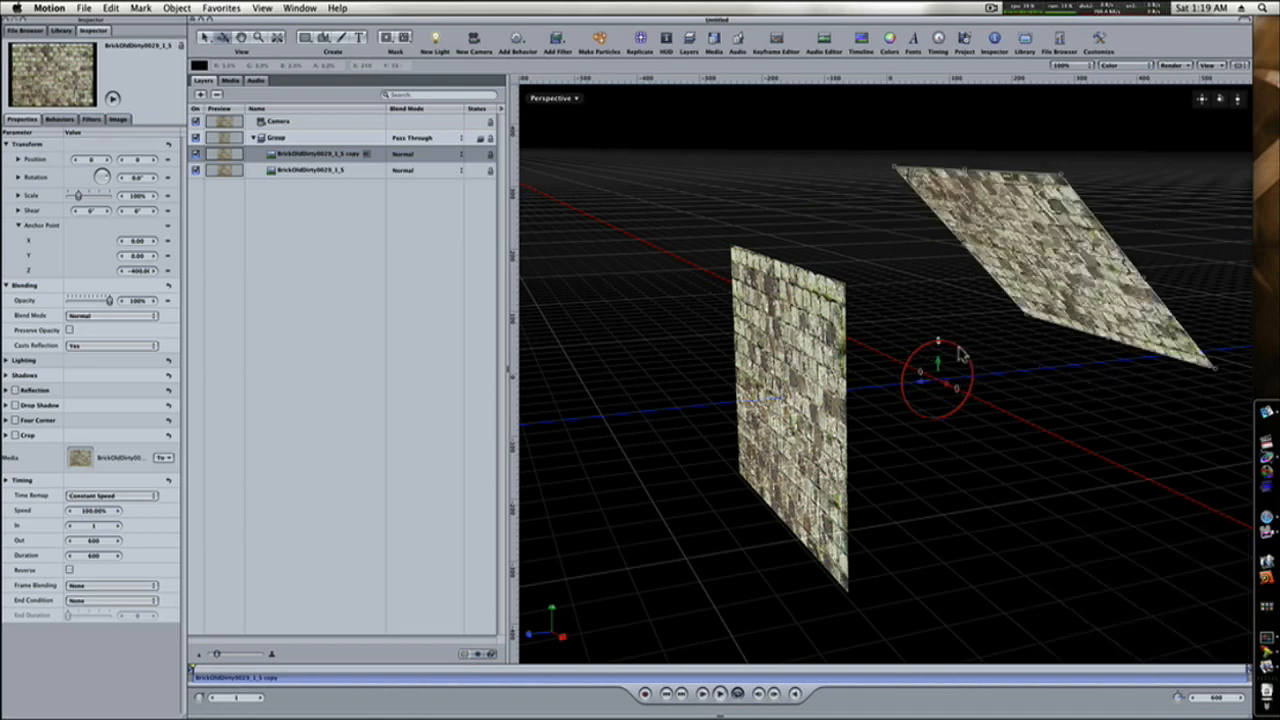
{"action": "left_click_drag", "start_coordinate": [941, 346], "coordinate": [955, 357]}
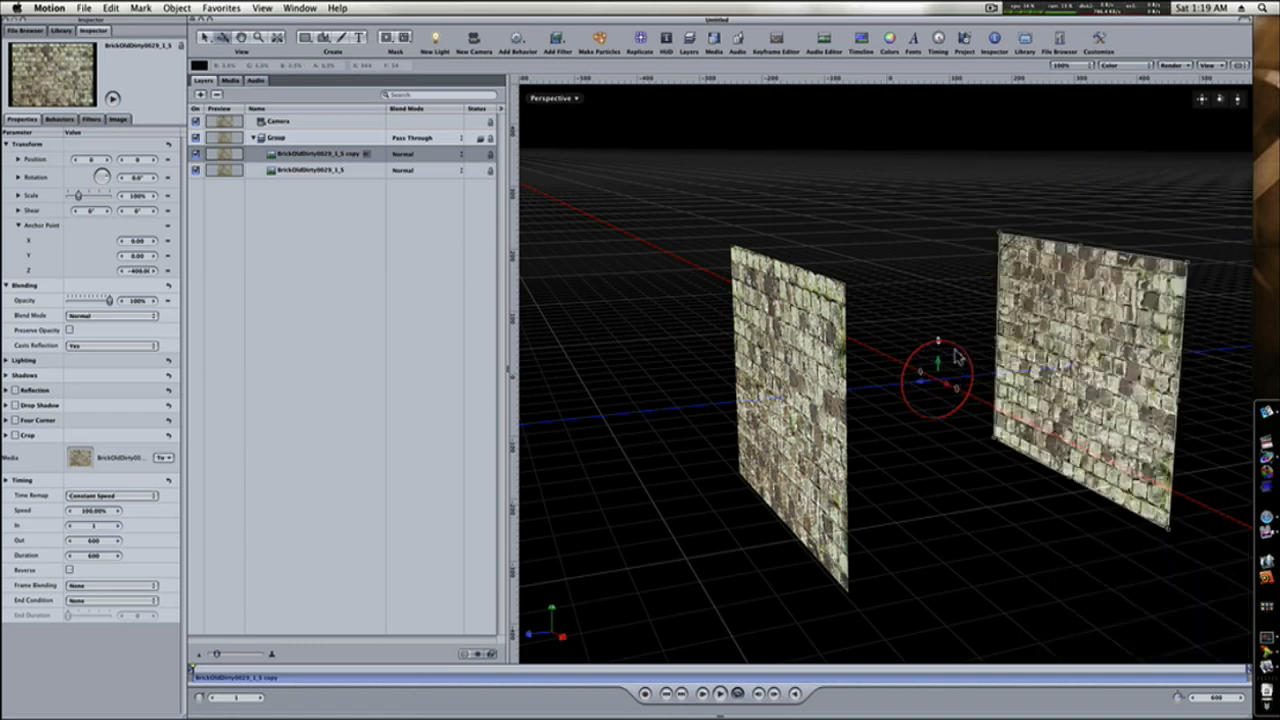
Duplicate the original brick wall and rotate the copy about the Y axis to form the back wall.
{"action": "left_click", "coordinate": [823, 353]}
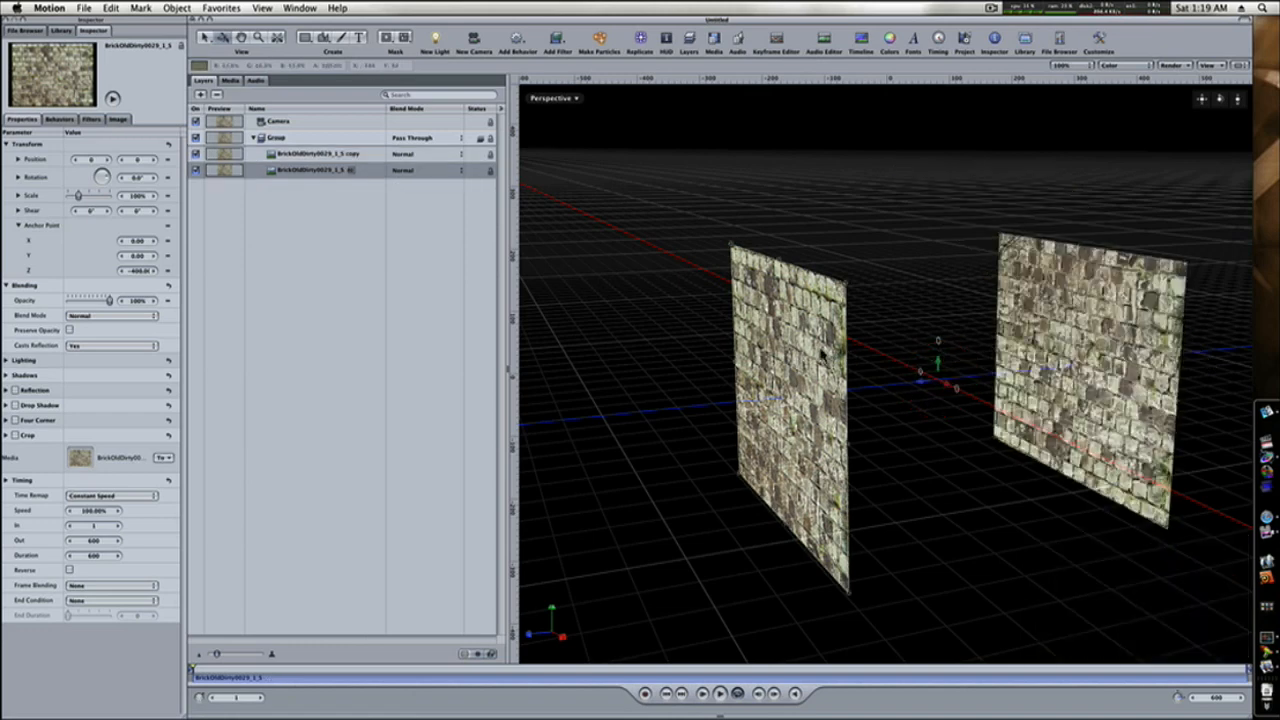
{"action": "key", "text": "super+d"}
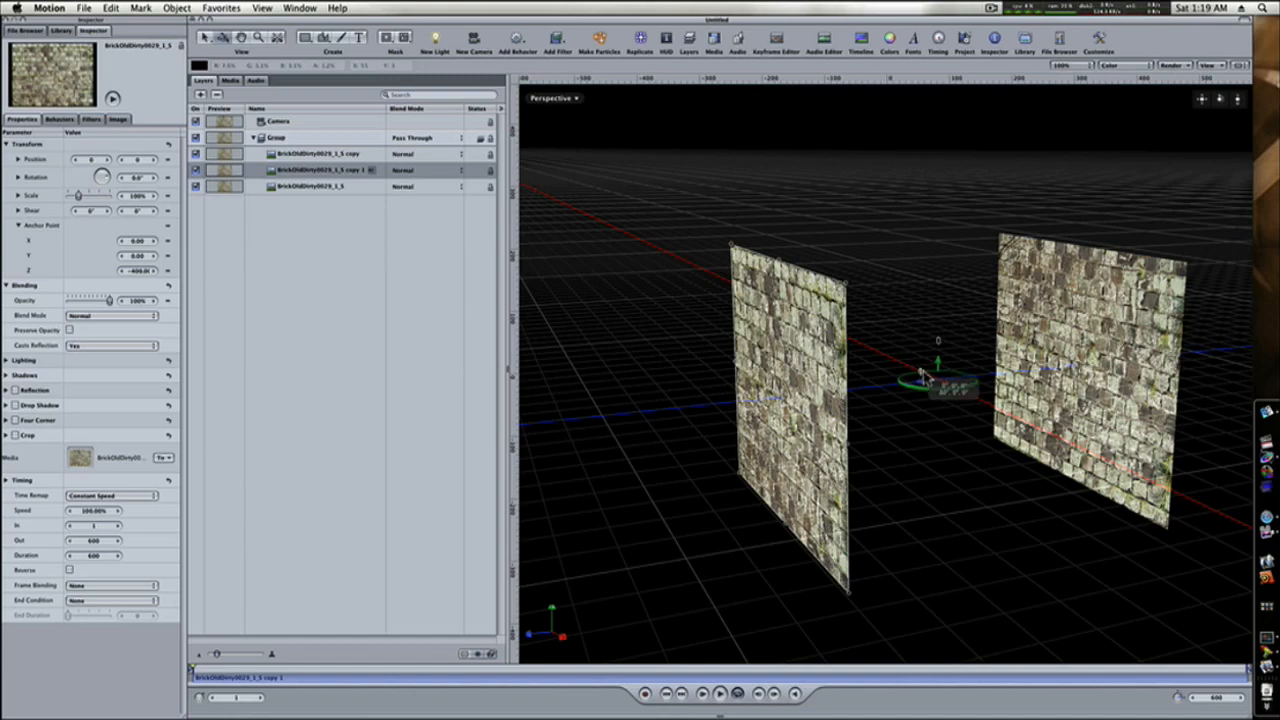
{"action": "mouse_move", "coordinate": [922, 376]}
{"action": "left_mouse_down"}
{"action": "mouse_move", "coordinate": [1002, 380]}
{"action": "mouse_move", "coordinate": [805, 365]}
{"action": "mouse_move", "coordinate": [905, 372]}
{"action": "left_mouse_up"}
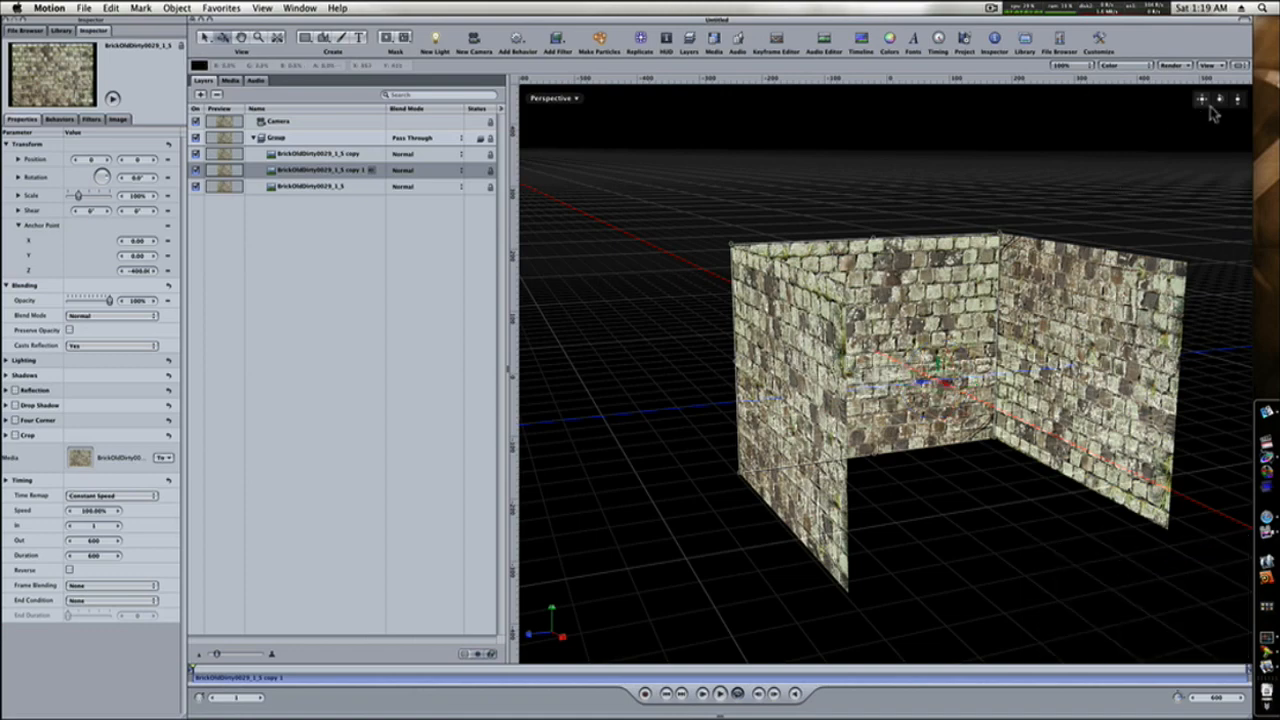
Duplicate the back wall layer and rotate the copy about the Z axis to lie flat as the floor.
{"action": "mouse_move", "coordinate": [1220, 102]}
{"action": "left_mouse_down"}
{"action": "mouse_move", "coordinate": [1150, 115]}
{"action": "mouse_move", "coordinate": [1238, 101]}
{"action": "left_mouse_up"}
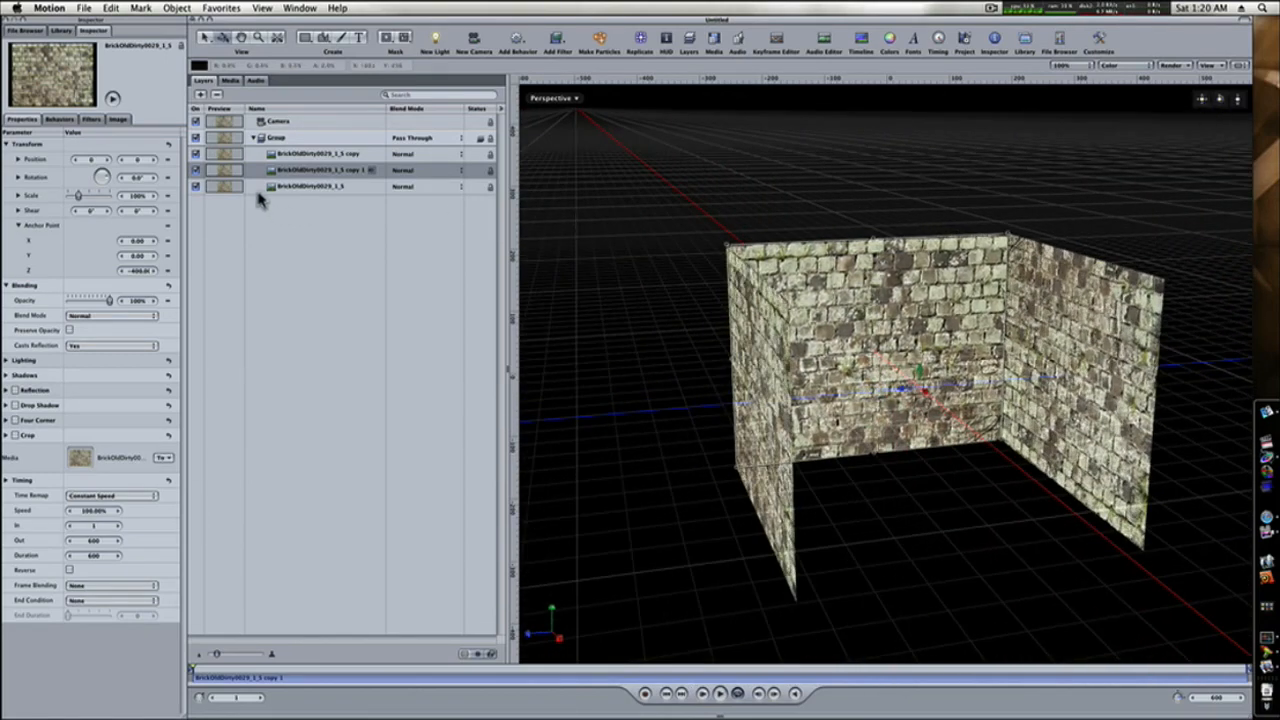
{"action": "left_click", "coordinate": [256, 172]}
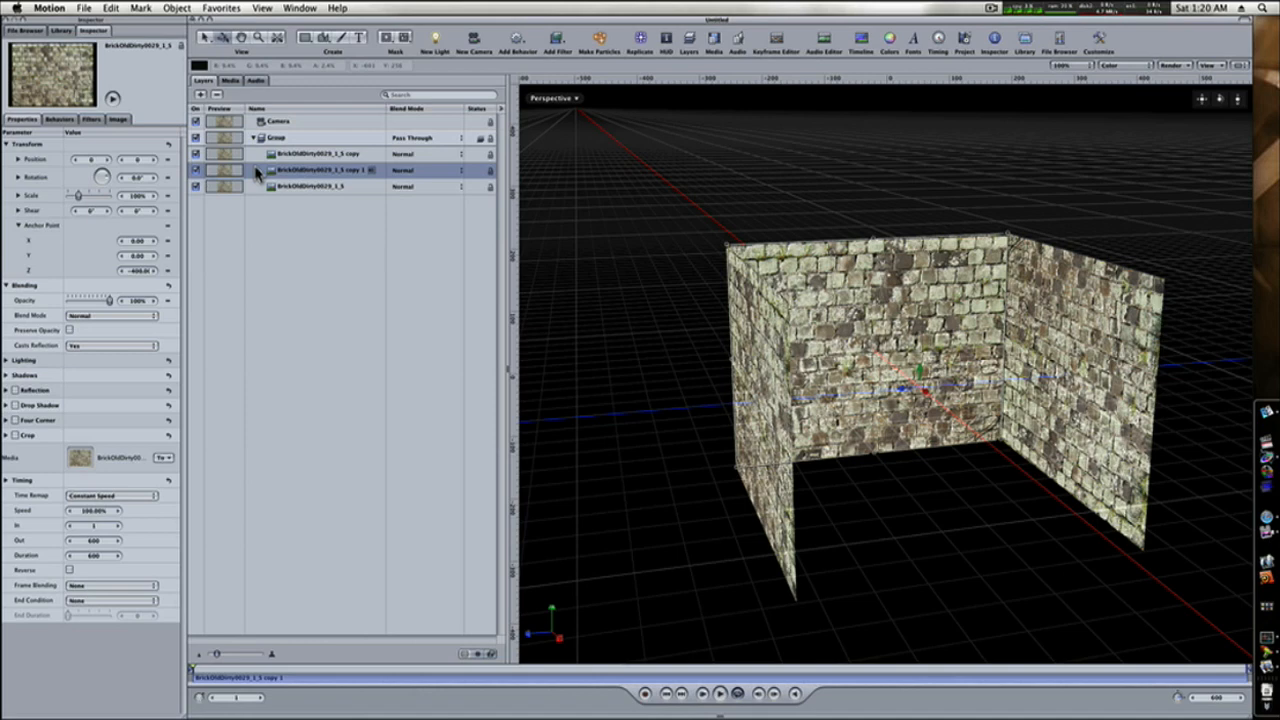
{"action": "key", "text": "super+d"}
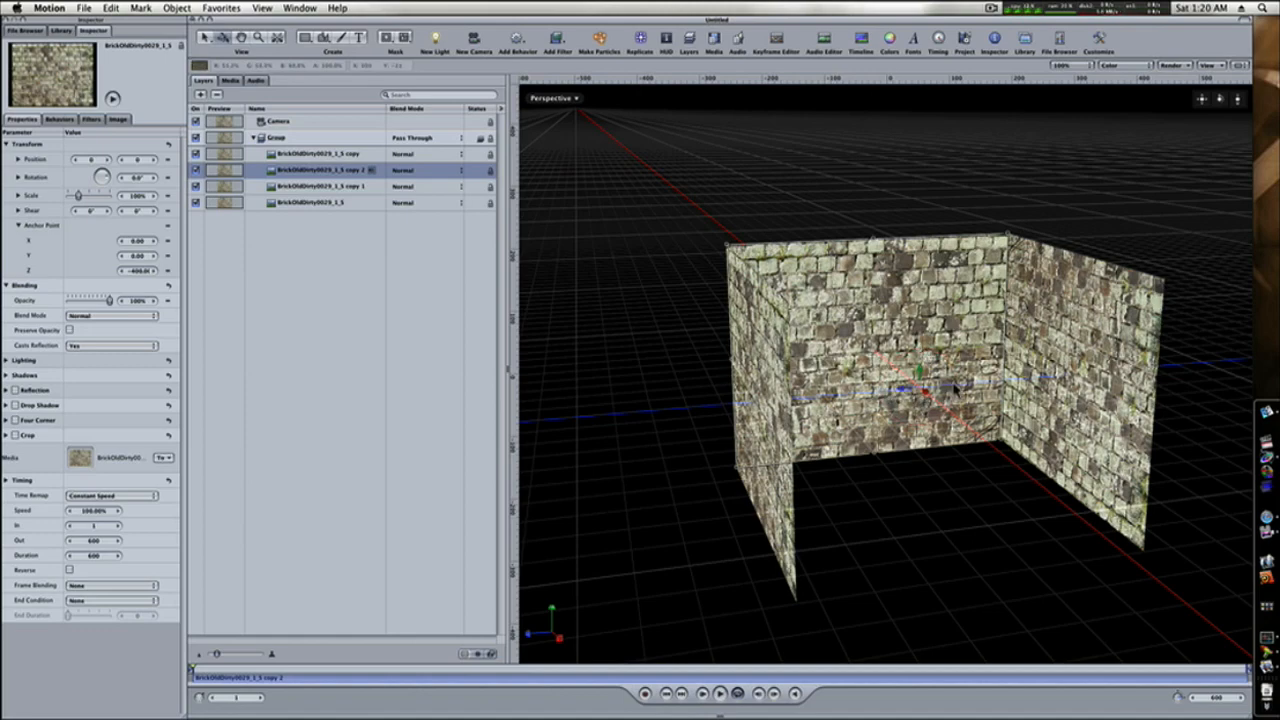
{"action": "mouse_move", "coordinate": [1221, 100]}
{"action": "left_mouse_down"}
{"action": "mouse_move", "coordinate": [1178, 122]}
{"action": "mouse_move", "coordinate": [1212, 107]}
{"action": "left_mouse_up"}
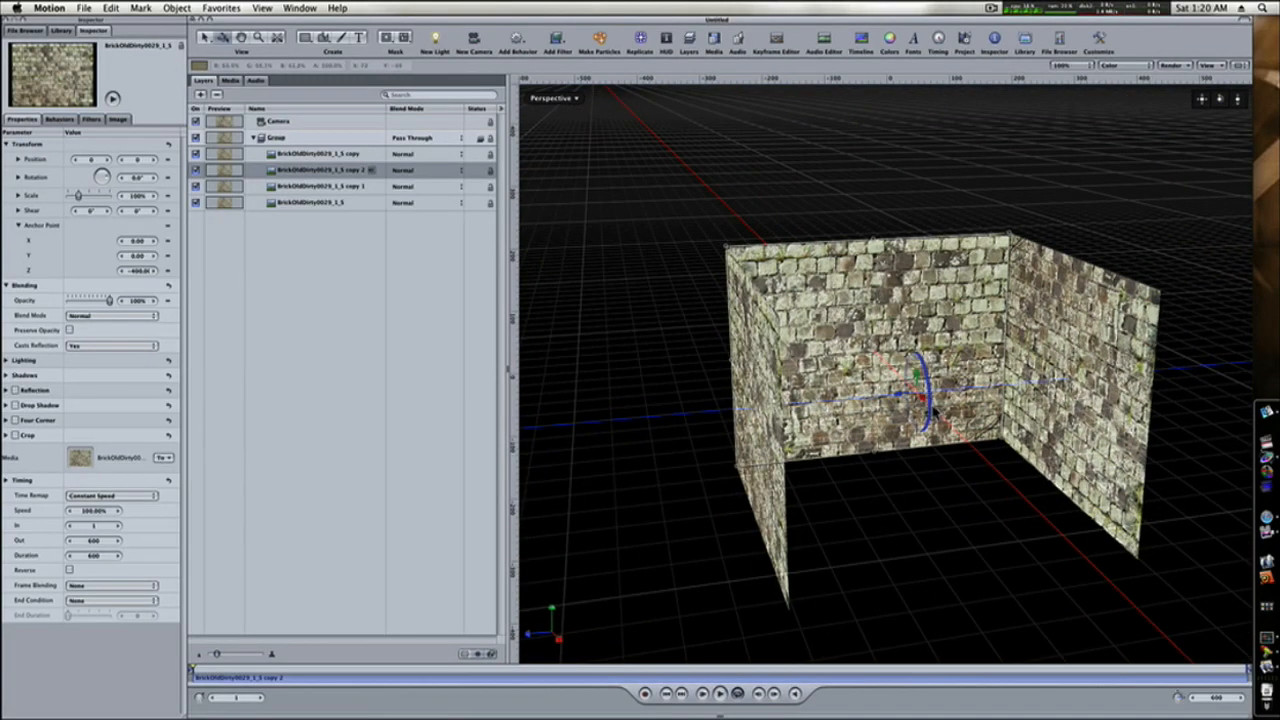
{"action": "left_click_drag", "start_coordinate": [935, 400], "coordinate": [920, 335]}
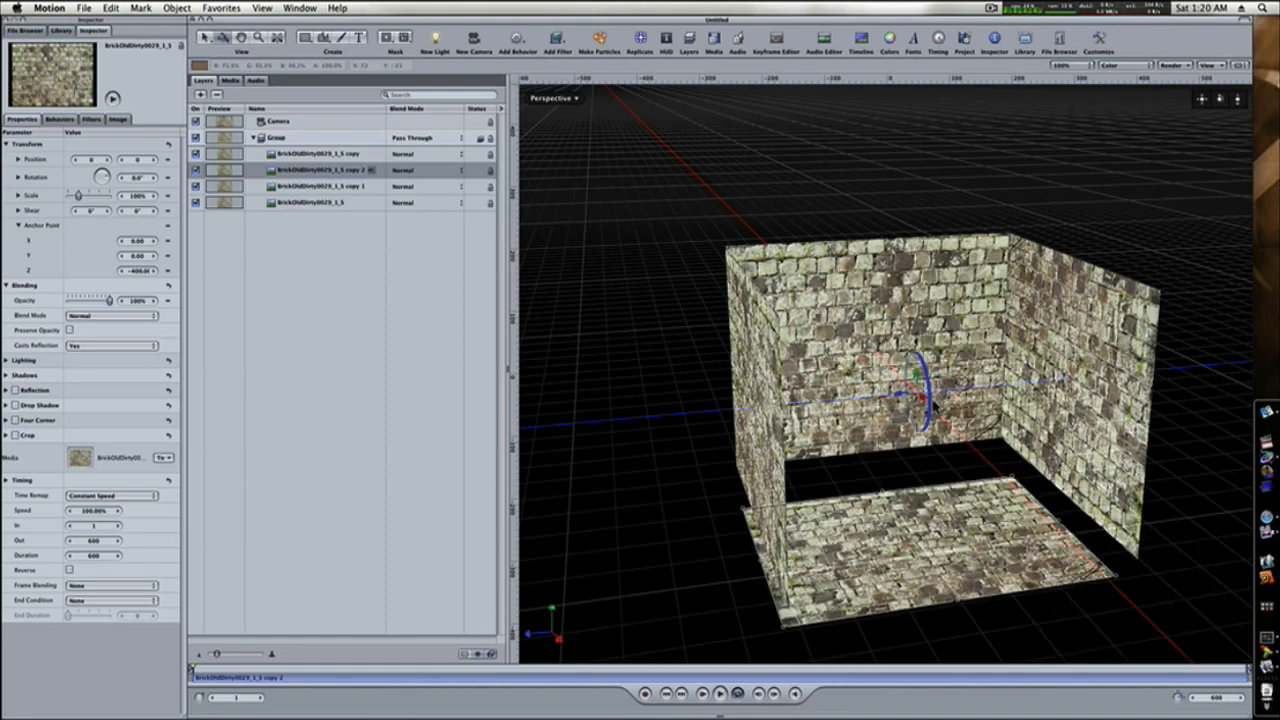
Move the floor layer up to about Y 92 and back to about X -82 so it meets the walls.
{"action": "left_click_drag", "start_coordinate": [1219, 100], "coordinate": [1214, 100]}
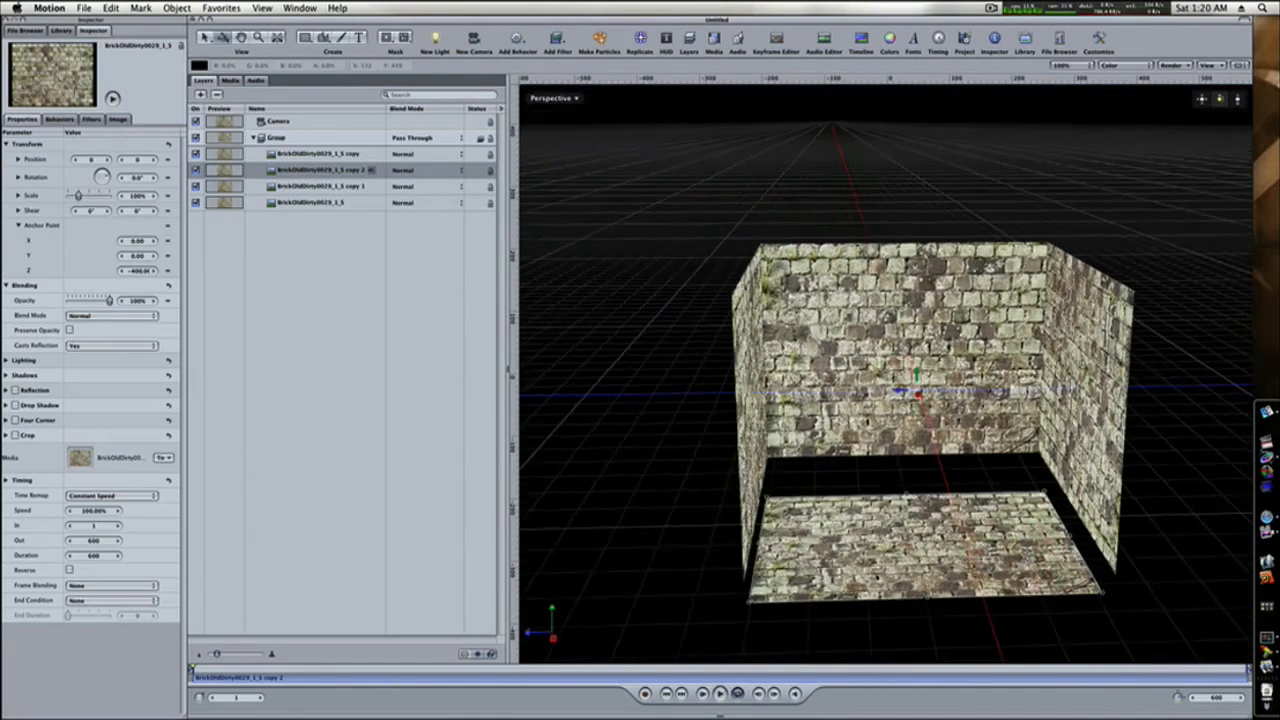
{"action": "left_click_drag", "start_coordinate": [918, 381], "coordinate": [918, 342]}
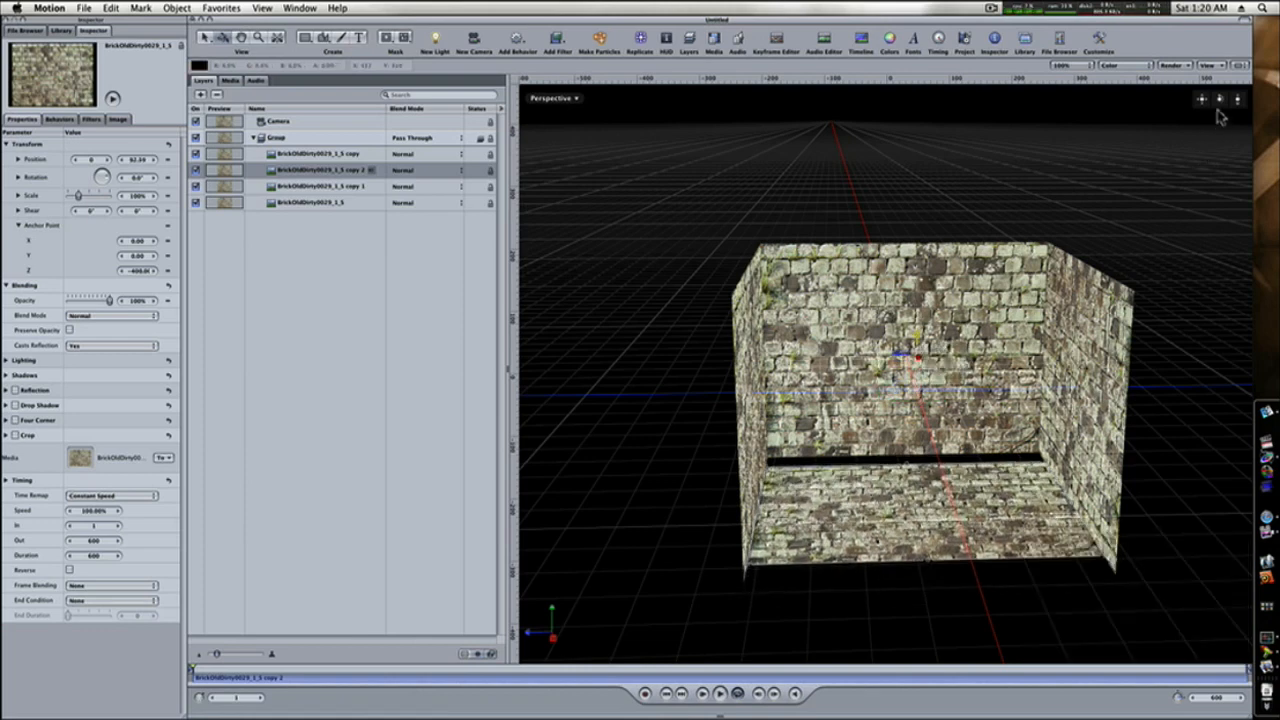
{"action": "left_click_drag", "start_coordinate": [1219, 100], "coordinate": [1219, 109]}
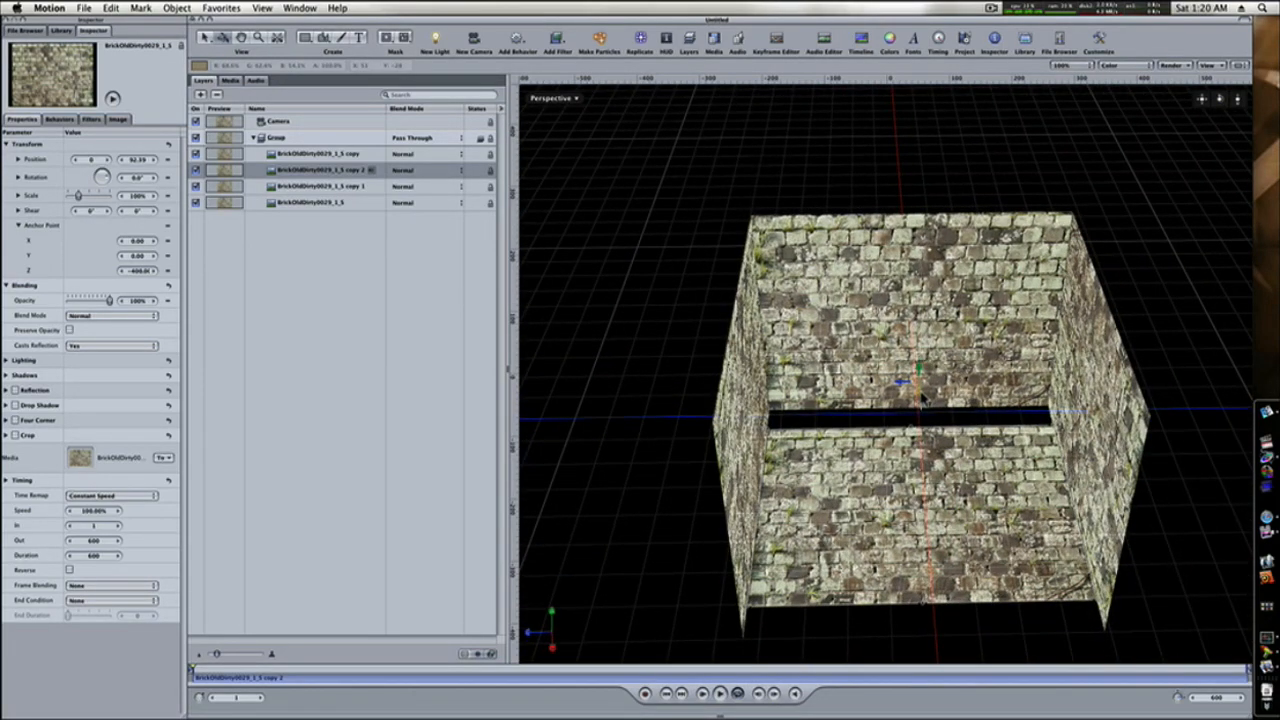
{"action": "left_click_drag", "start_coordinate": [921, 398], "coordinate": [923, 375]}
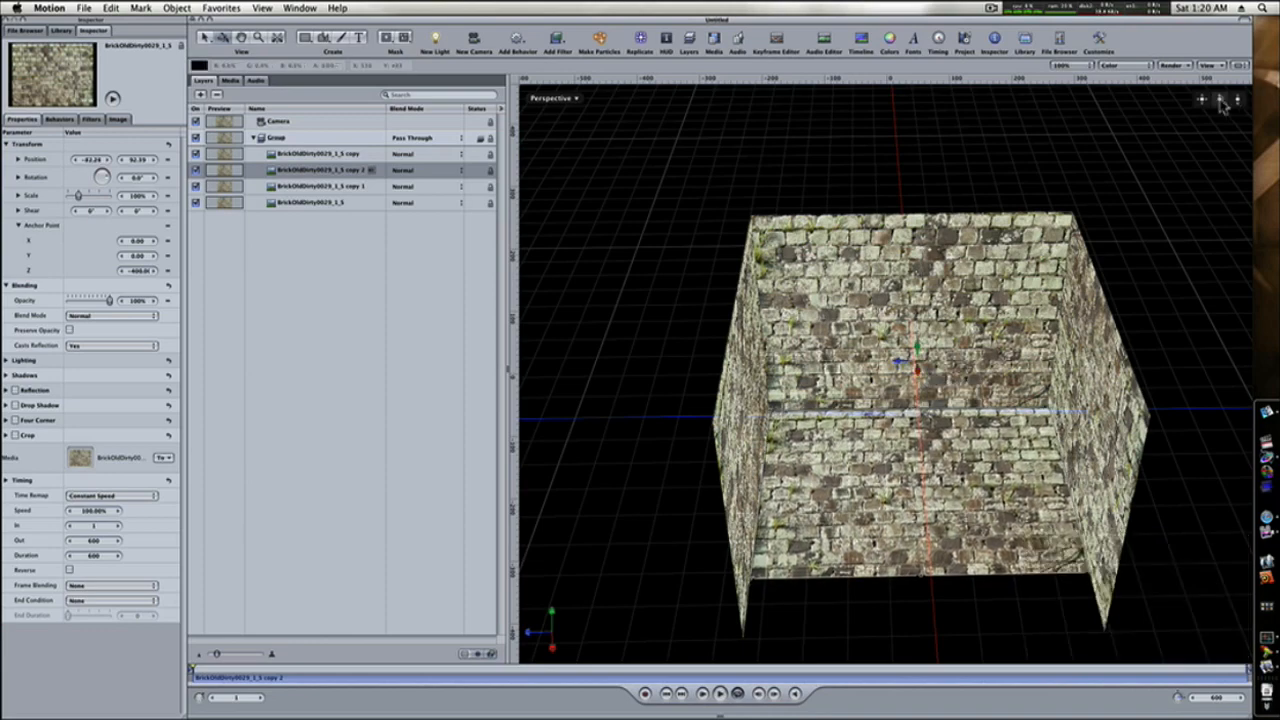
{"action": "left_click_drag", "start_coordinate": [1222, 104], "coordinate": [1180, 137]}
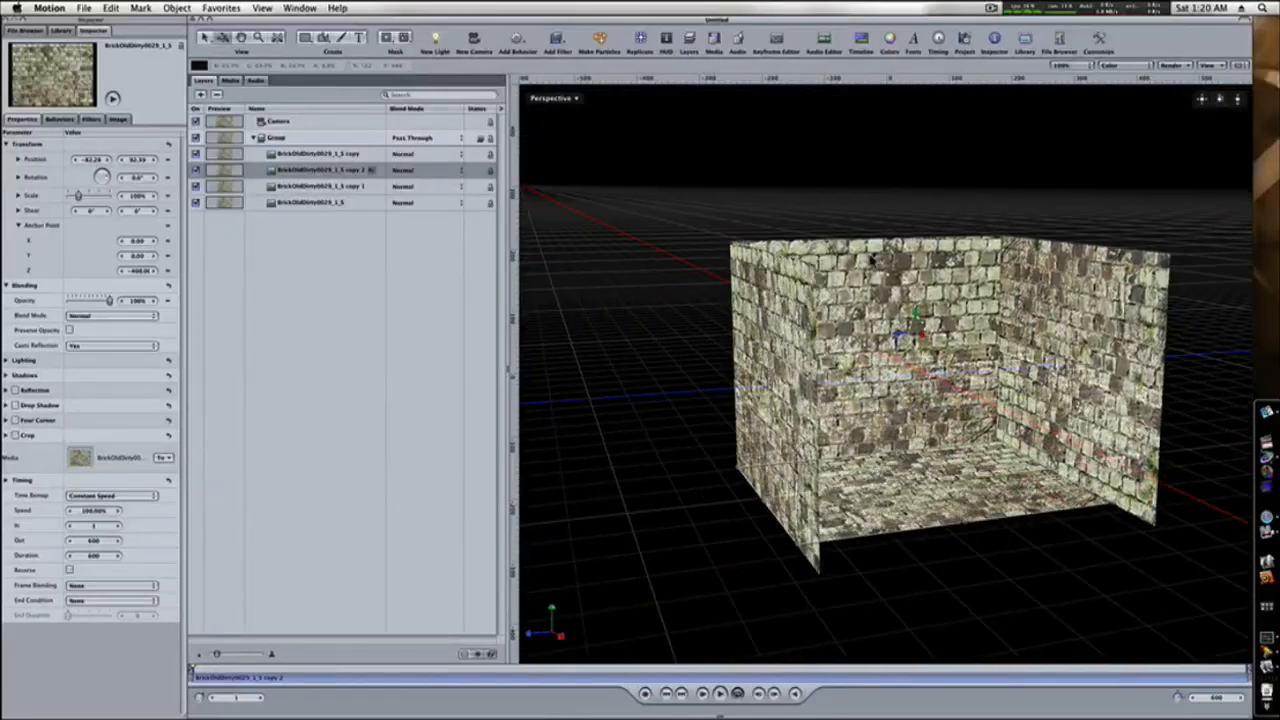
Duplicate the back wall layer and rotate the copy about the Z axis to lie flat as the ceiling.
{"action": "left_click", "coordinate": [862, 268]}
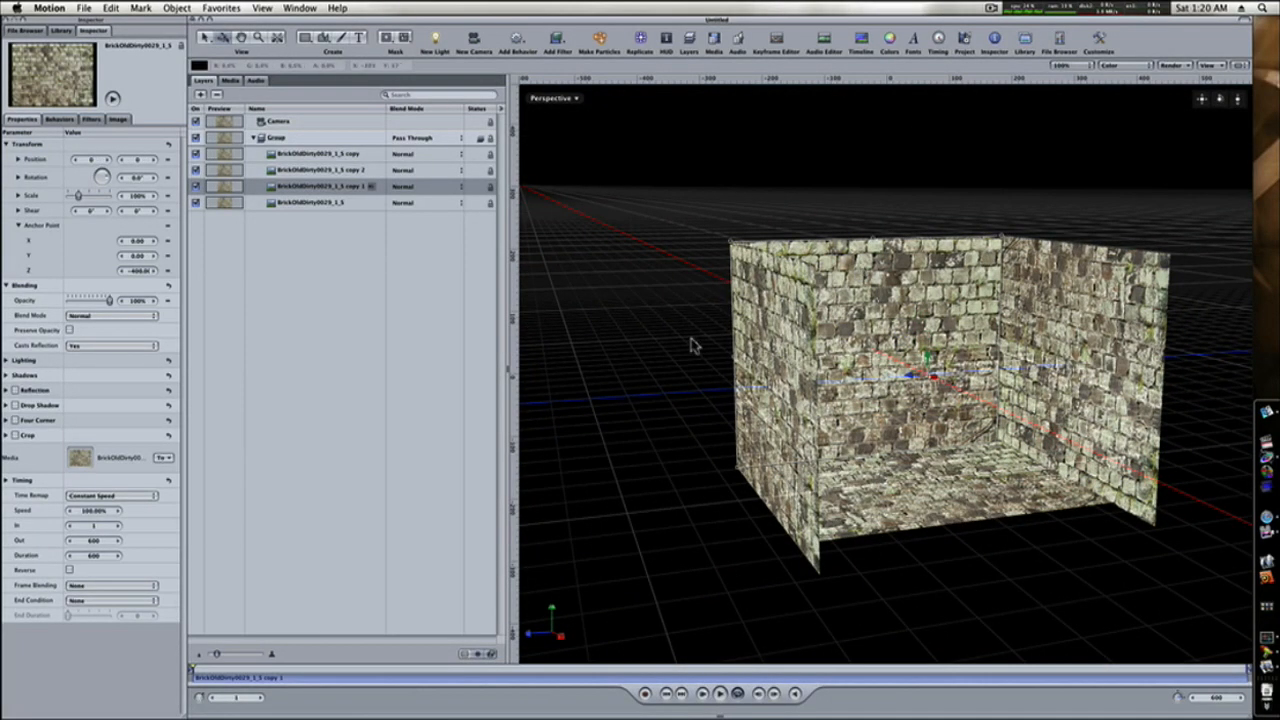
{"action": "key", "text": "super+d"}
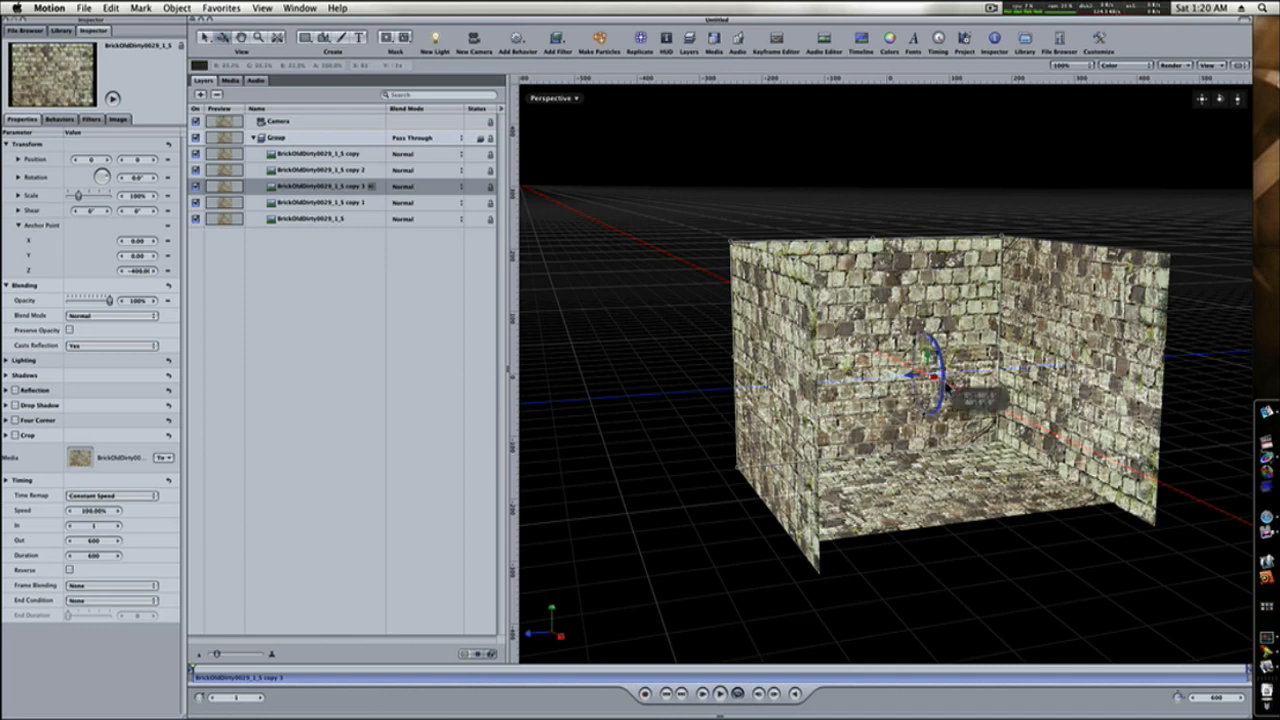
{"action": "left_click_drag", "start_coordinate": [940, 392], "coordinate": [917, 458]}
Move the ceiling layer to about Y -86 and X -85 so it meets the walls.
{"action": "left_click_drag", "start_coordinate": [928, 358], "coordinate": [930, 396]}
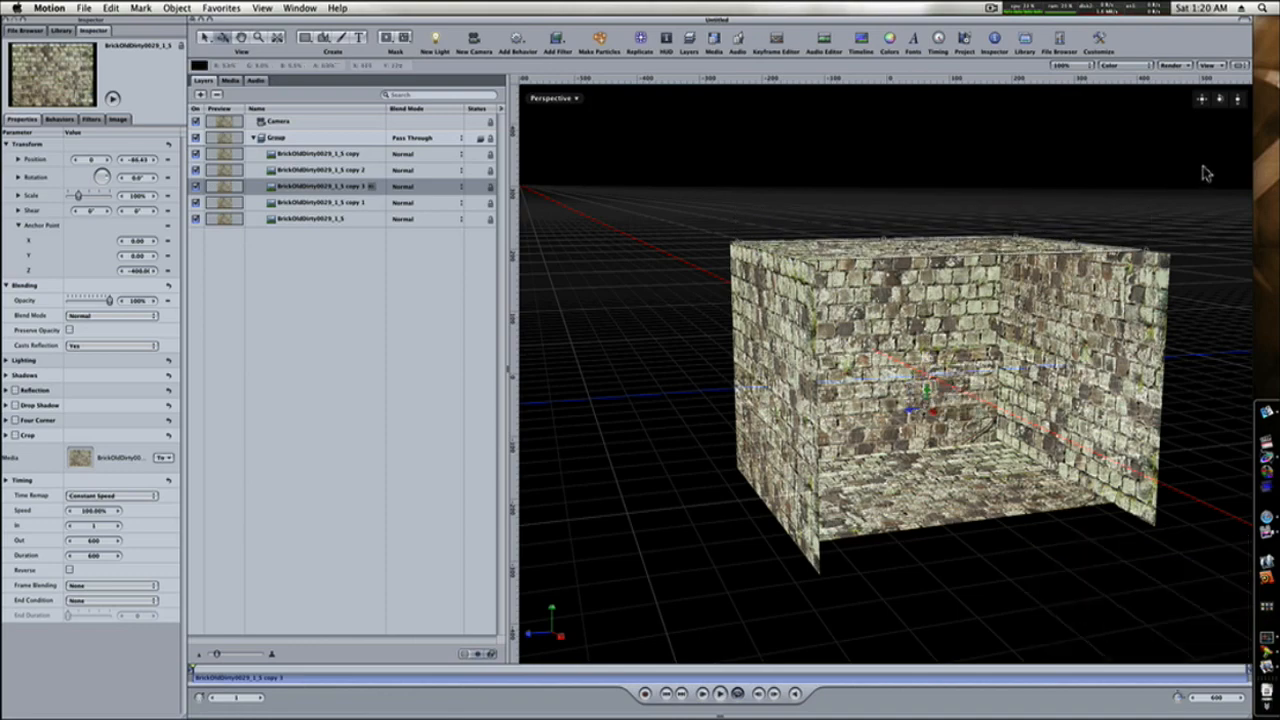
{"action": "left_click_drag", "start_coordinate": [1219, 98], "coordinate": [1211, 131]}
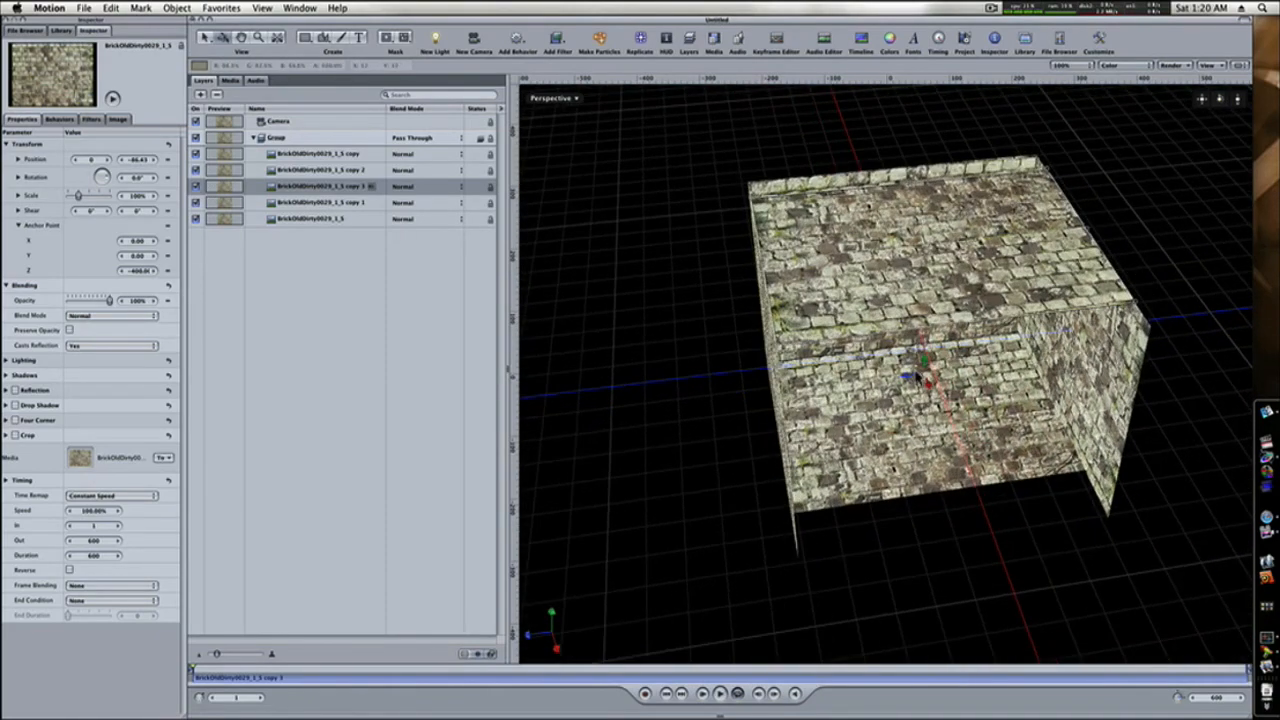
{"action": "left_click_drag", "start_coordinate": [930, 392], "coordinate": [920, 370]}
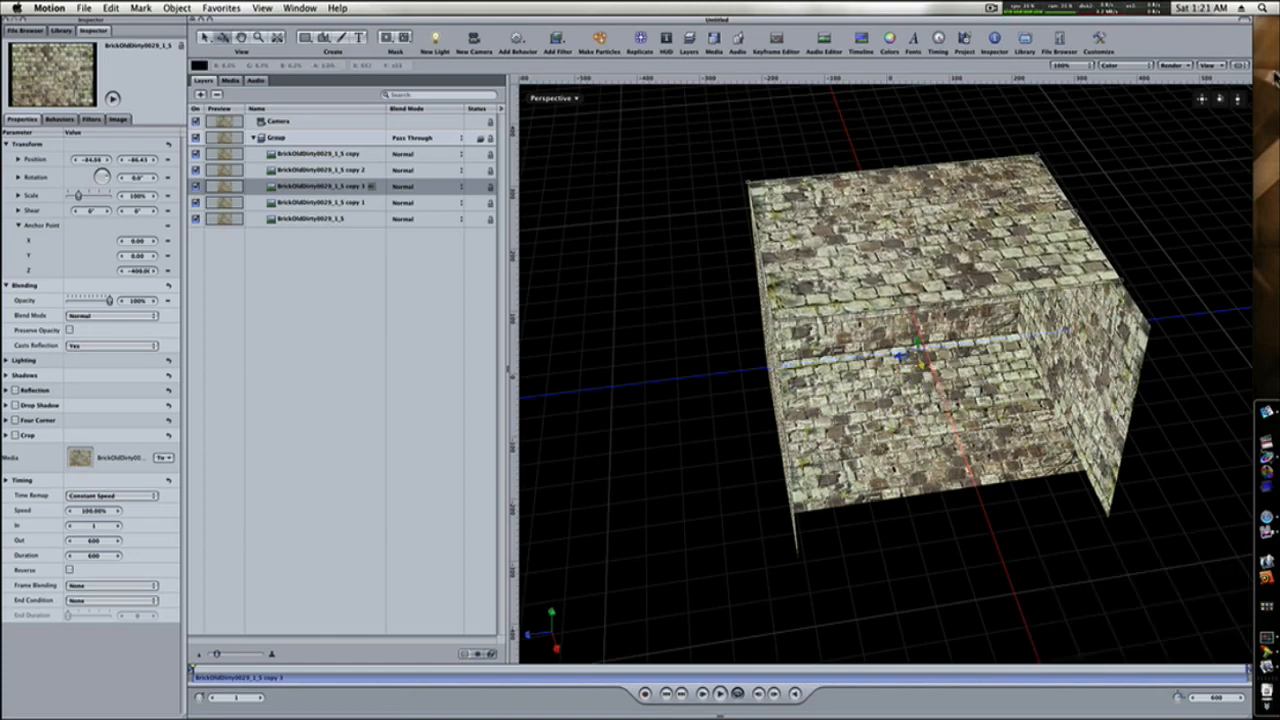
Shift both side walls back along X to line up with the floor and ceiling, placing the duplicated one at about X -88.
{"action": "left_click_drag", "start_coordinate": [1222, 100], "coordinate": [1219, 98]}
{"action": "left_click", "coordinate": [690, 365]}
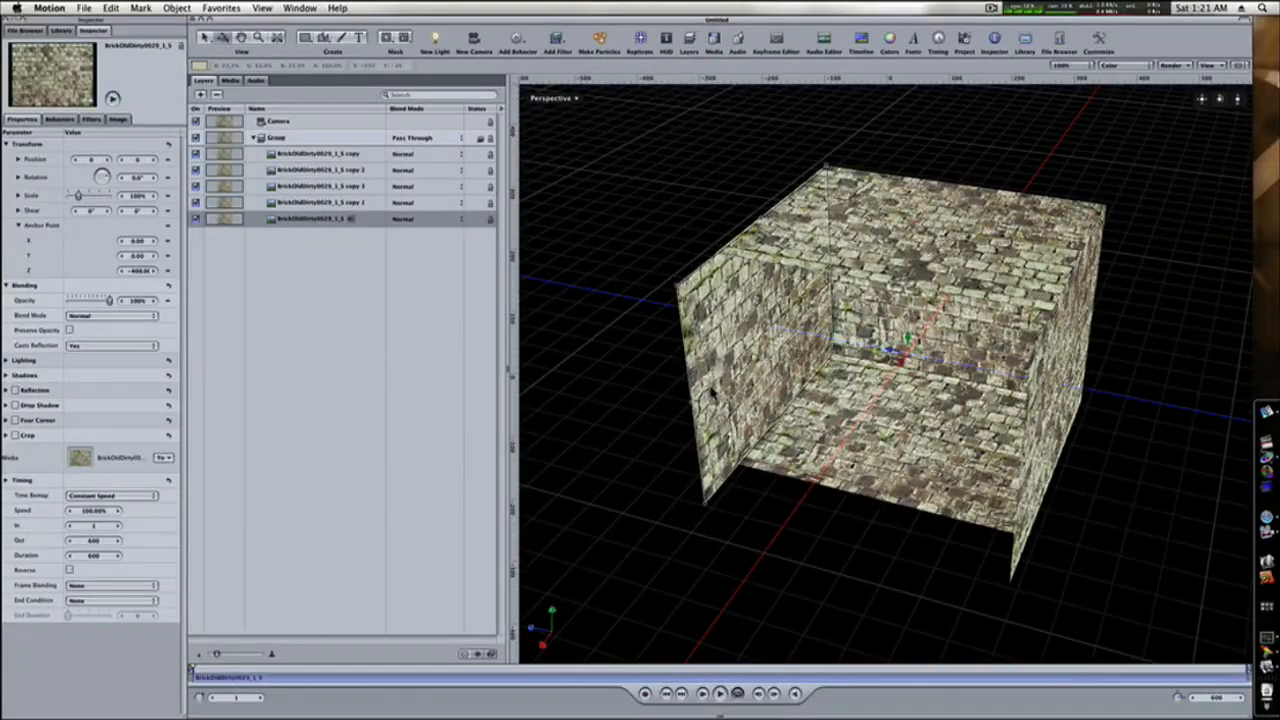
{"action": "left_click_drag", "start_coordinate": [697, 405], "coordinate": [730, 378]}
{"action": "left_click", "coordinate": [1048, 428]}
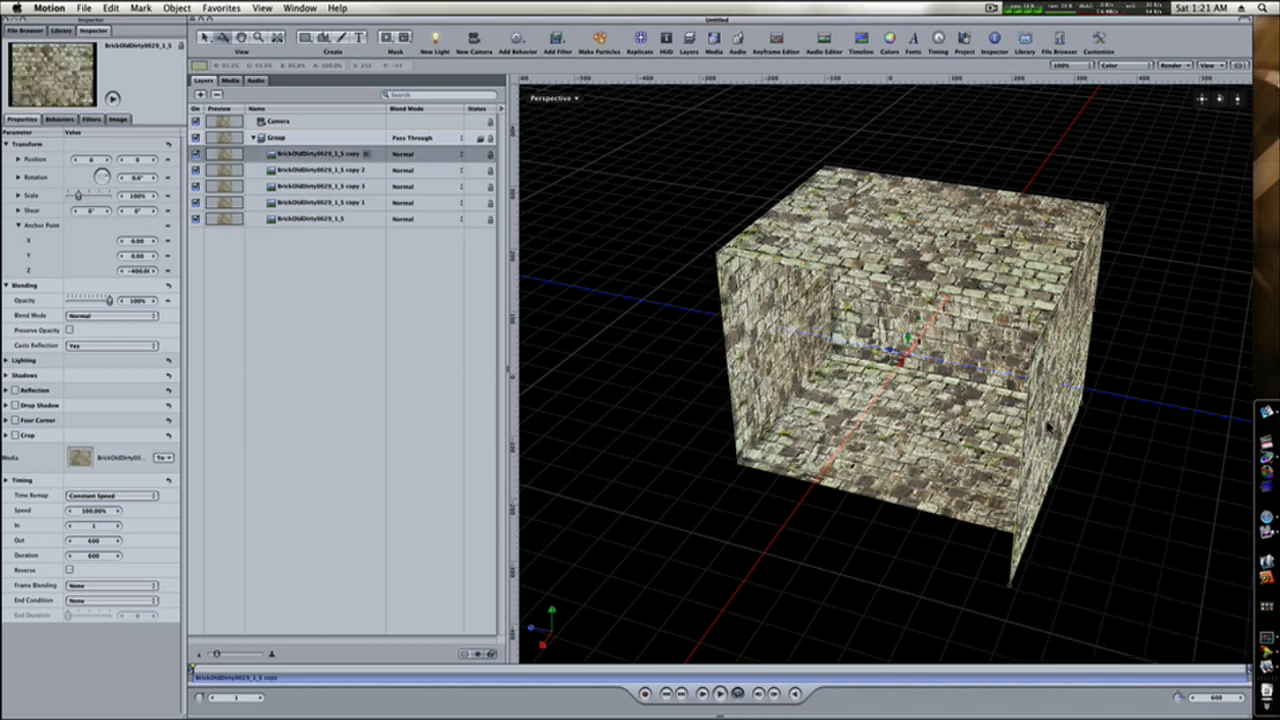
{"action": "left_click_drag", "start_coordinate": [1022, 484], "coordinate": [1040, 460]}
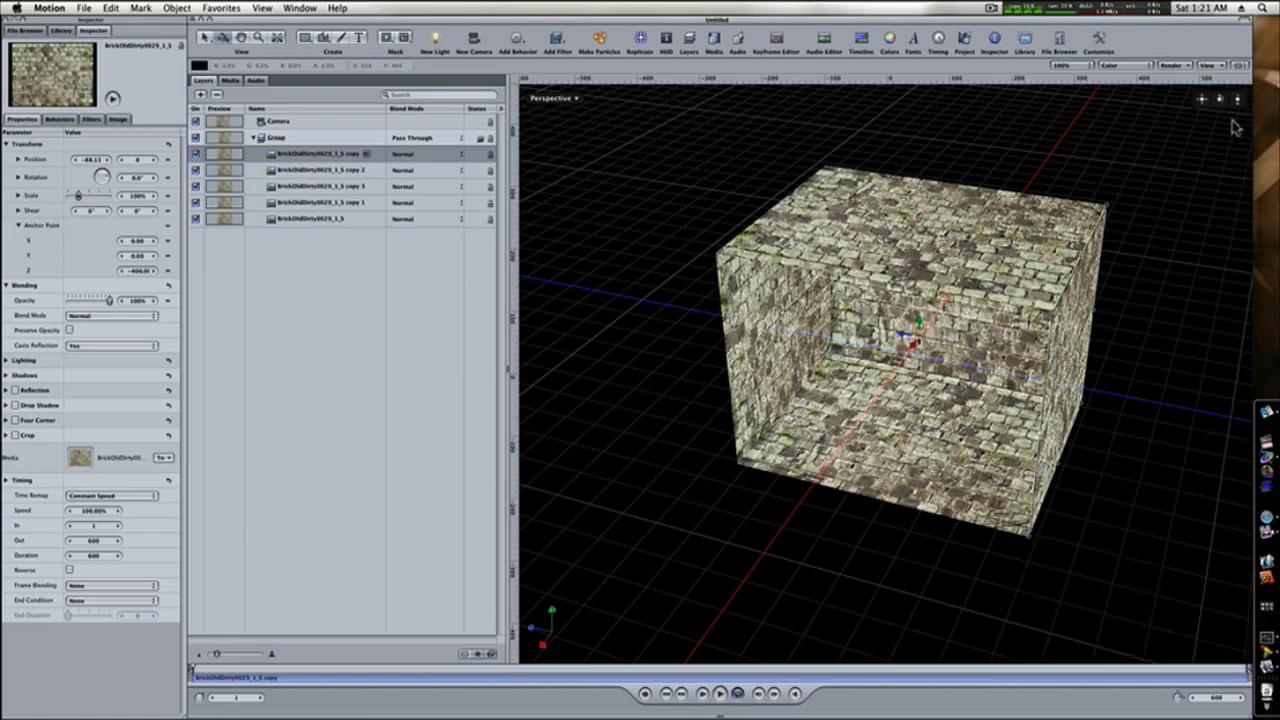
{"action": "mouse_move", "coordinate": [1219, 98]}
{"action": "left_mouse_down"}
{"action": "mouse_move", "coordinate": [1230, 98]}
{"action": "mouse_move", "coordinate": [1219, 98]}
{"action": "left_mouse_up"}
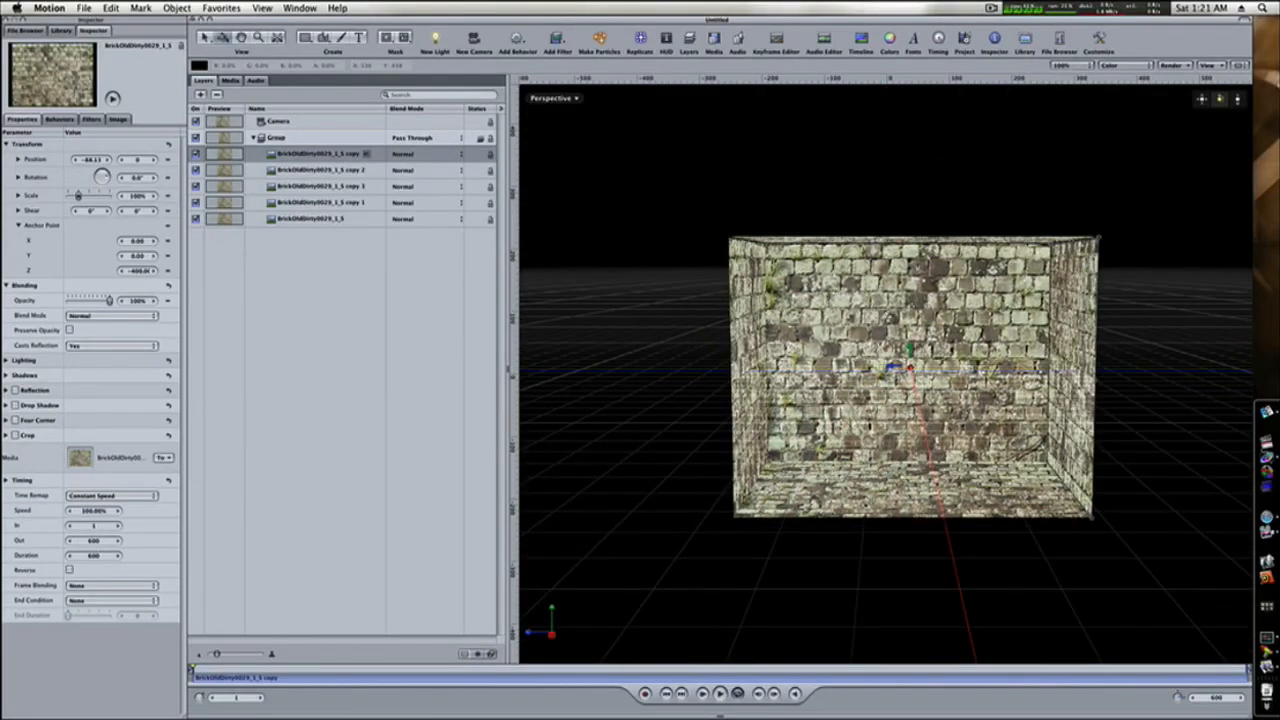
Apply the Stylize Vignette filter to all five brick layers.
{"action": "left_click", "coordinate": [318, 157]}
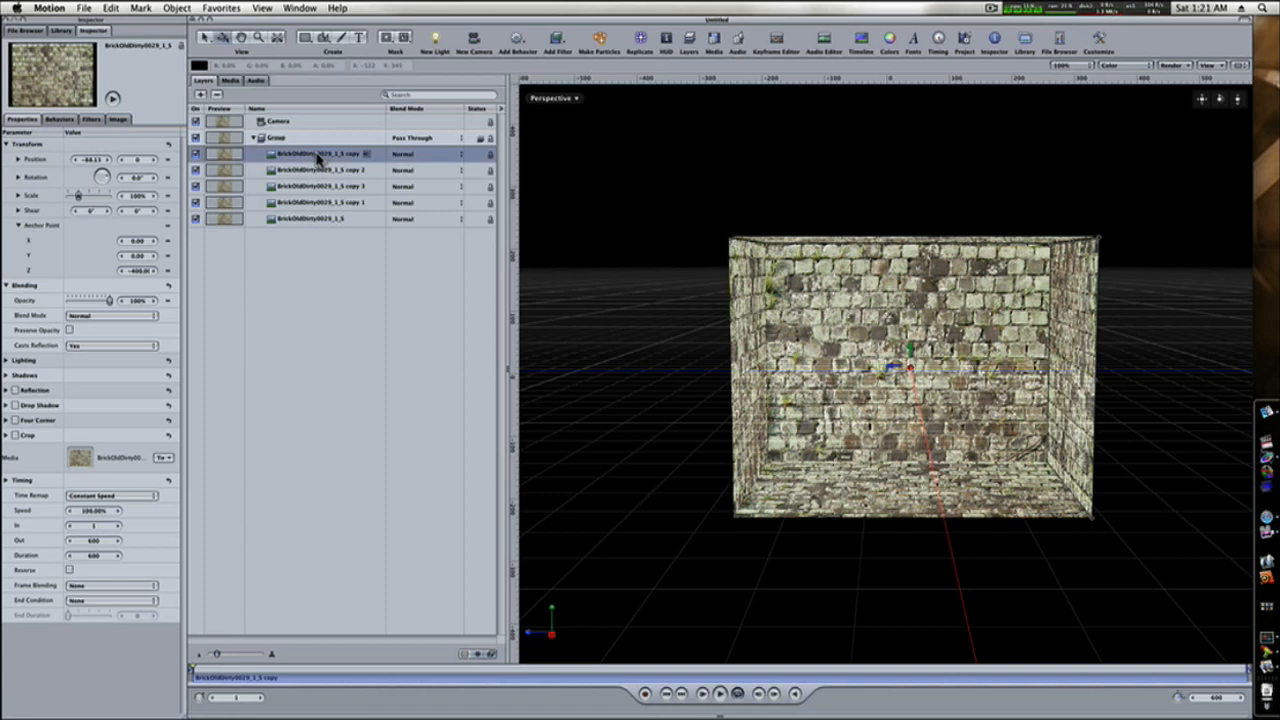
{"action": "left_click", "coordinate": [311, 219], "text": "shift"}
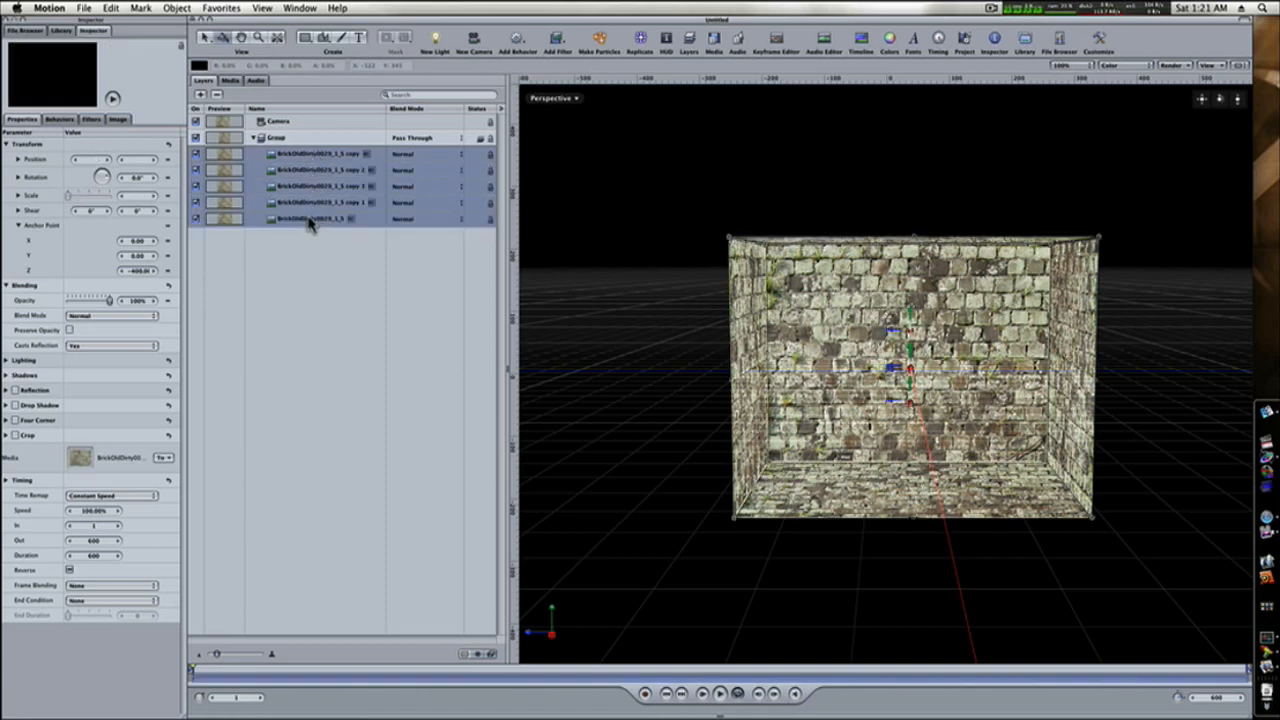
{"action": "left_click", "coordinate": [560, 40]}
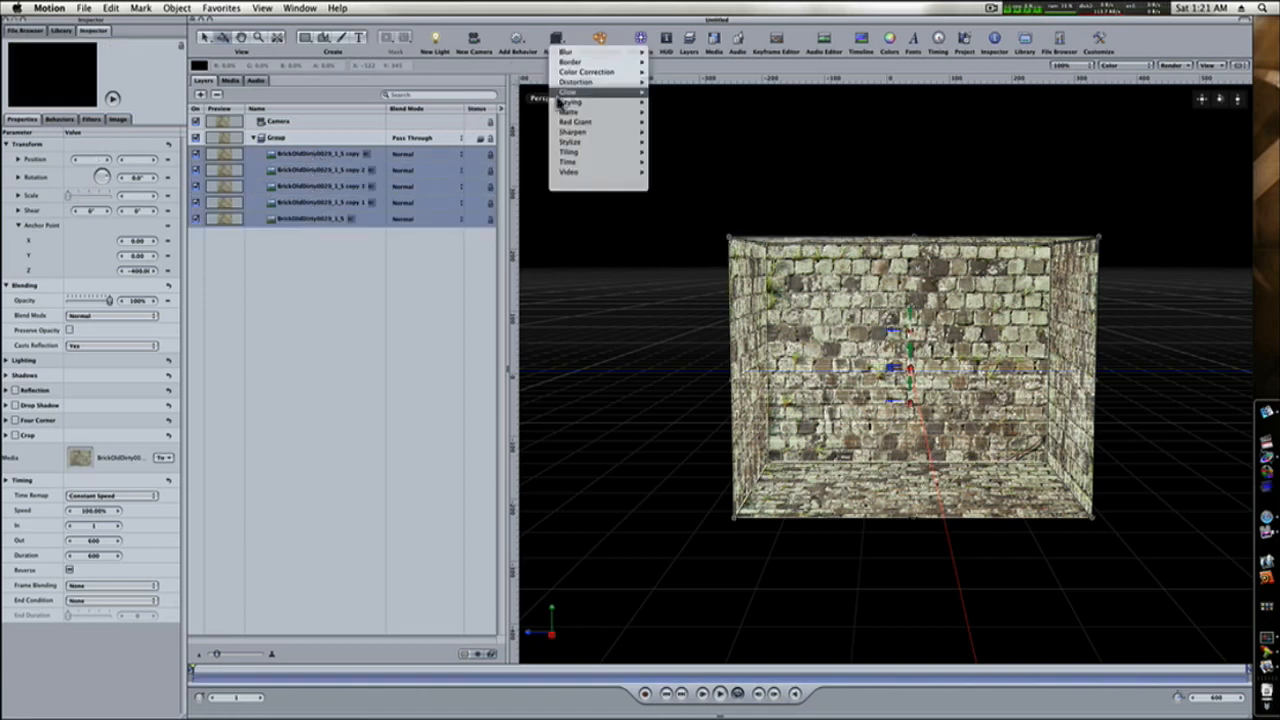
{"action": "mouse_move", "coordinate": [572, 148]}
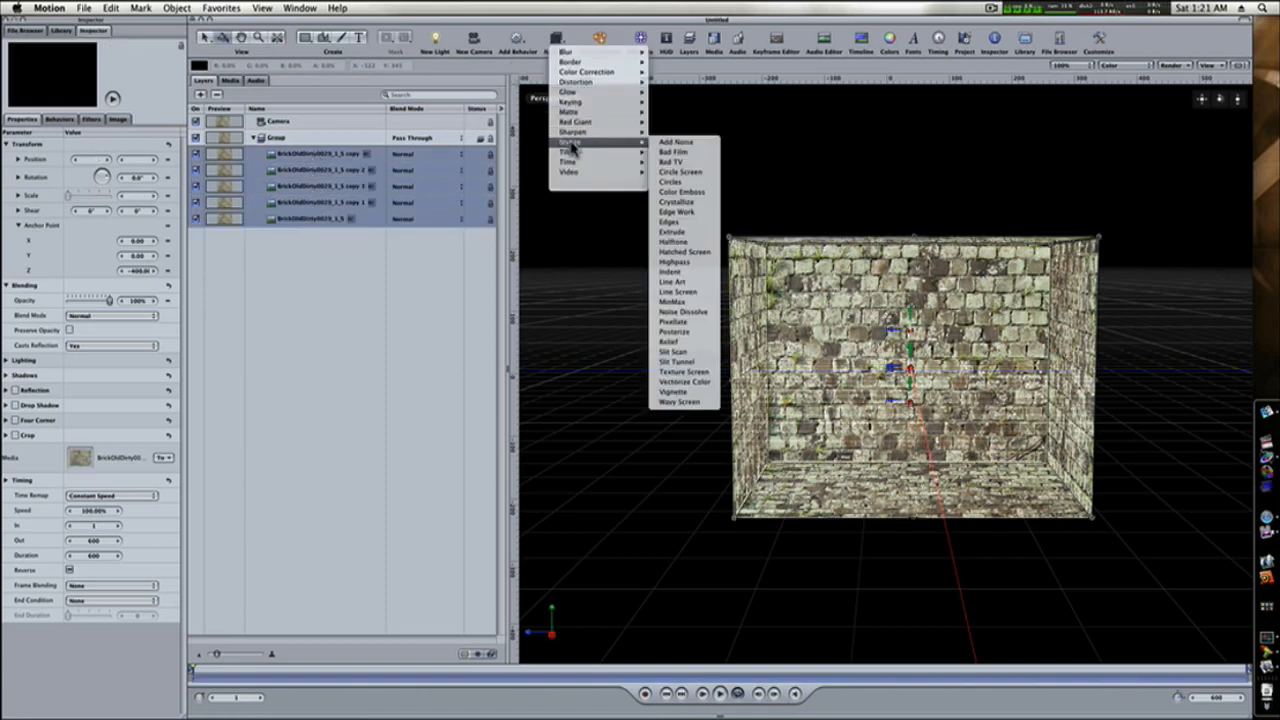
{"action": "left_click", "coordinate": [688, 392]}
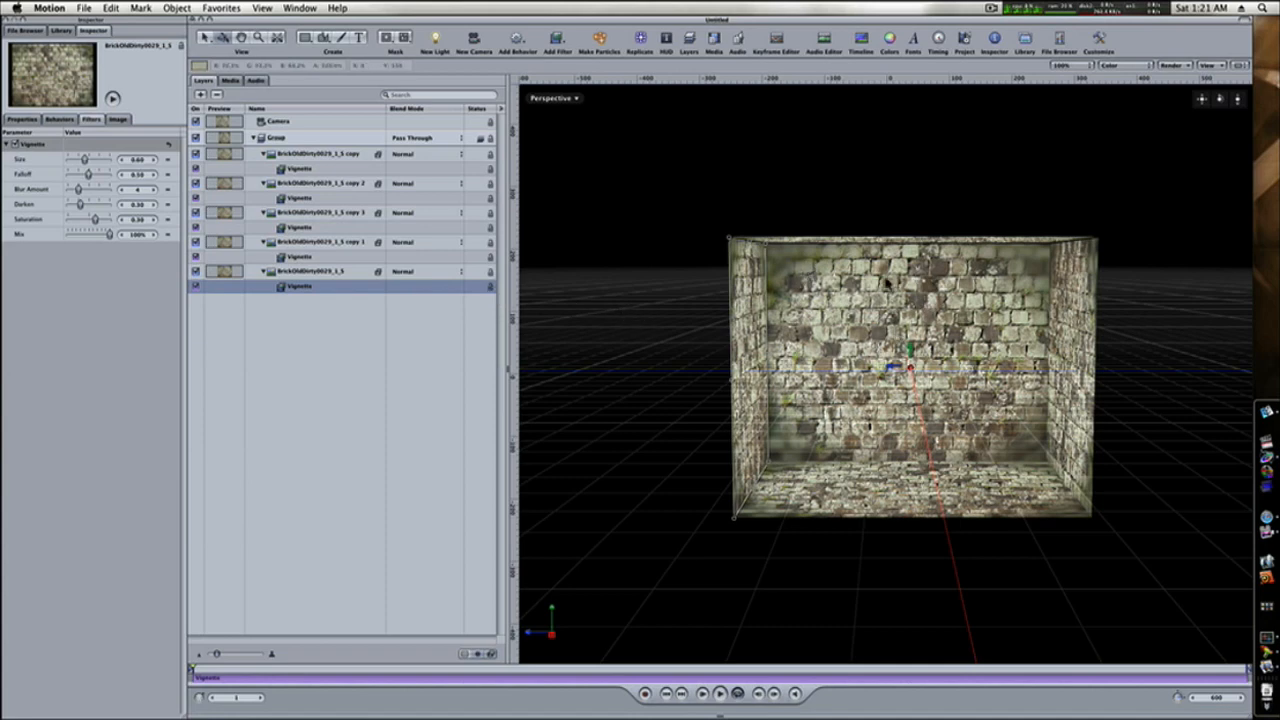
Switch the viewport from Perspective to the Active Camera view.
{"action": "left_click", "coordinate": [292, 170]}
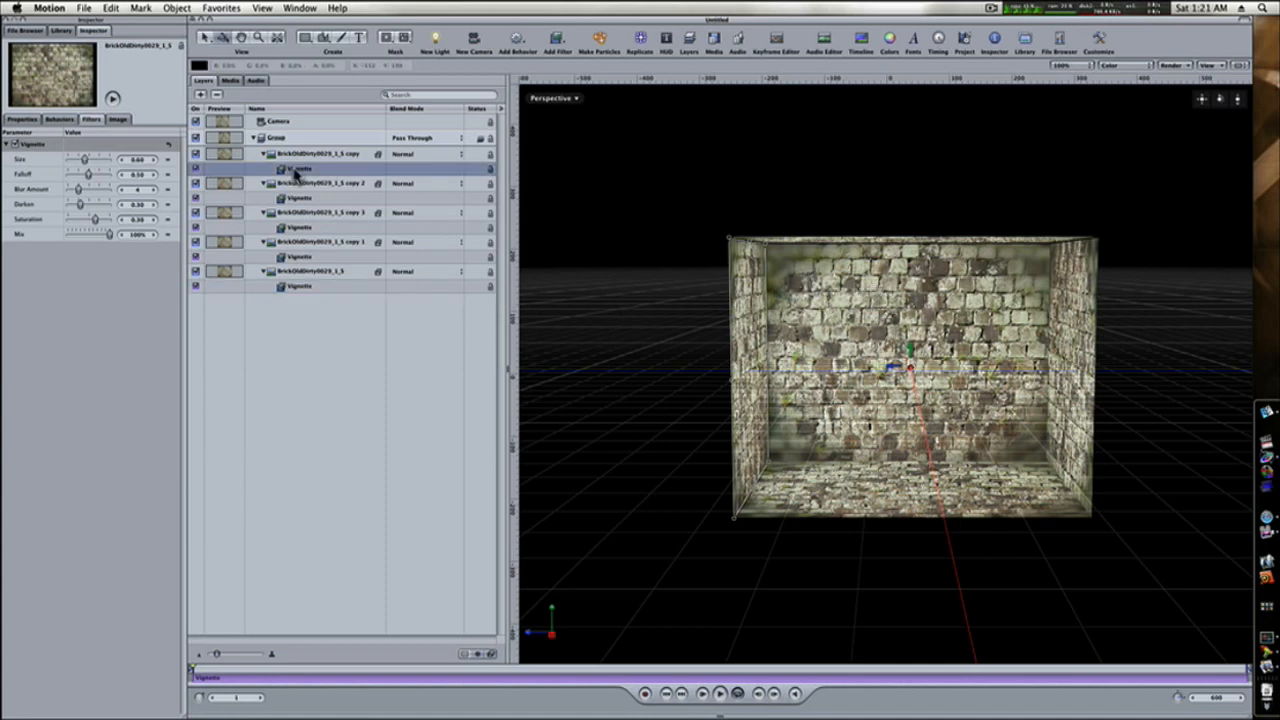
{"action": "left_click", "coordinate": [553, 98]}
{"action": "left_click", "coordinate": [552, 106]}
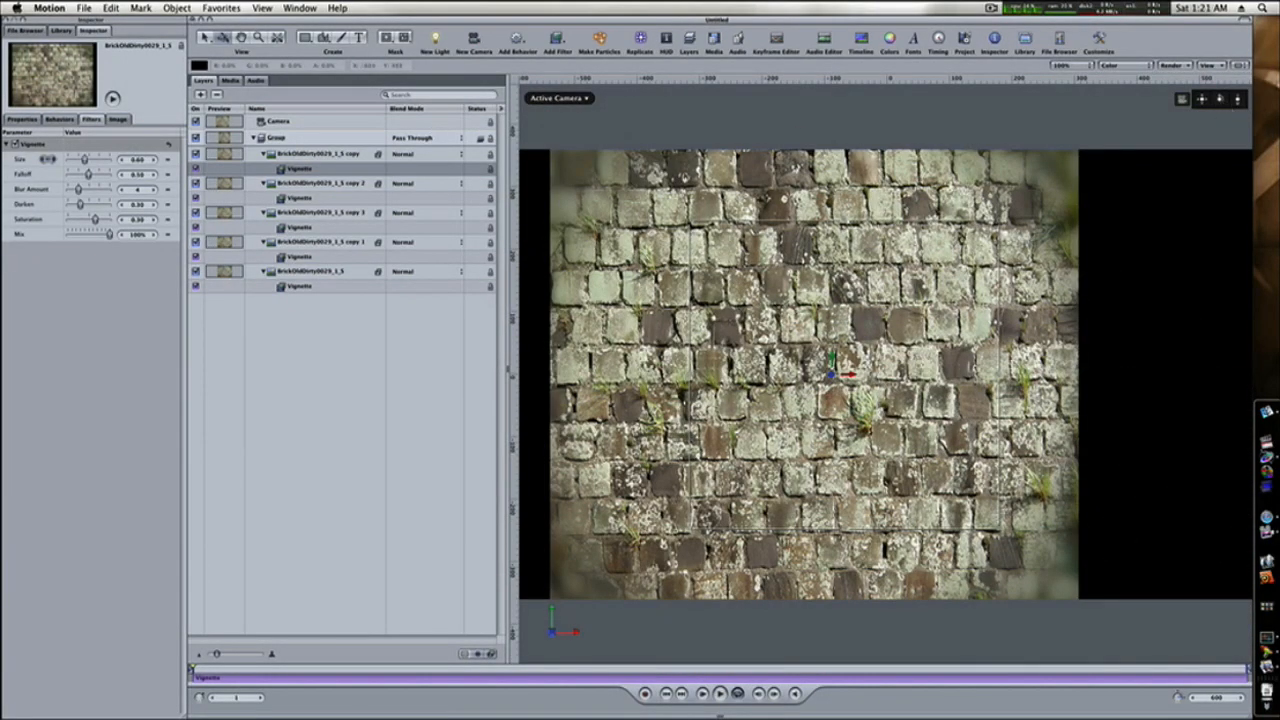
Set the camera's Y rotation to 90° so it faces the back wall.
{"action": "left_click", "coordinate": [21, 119]}
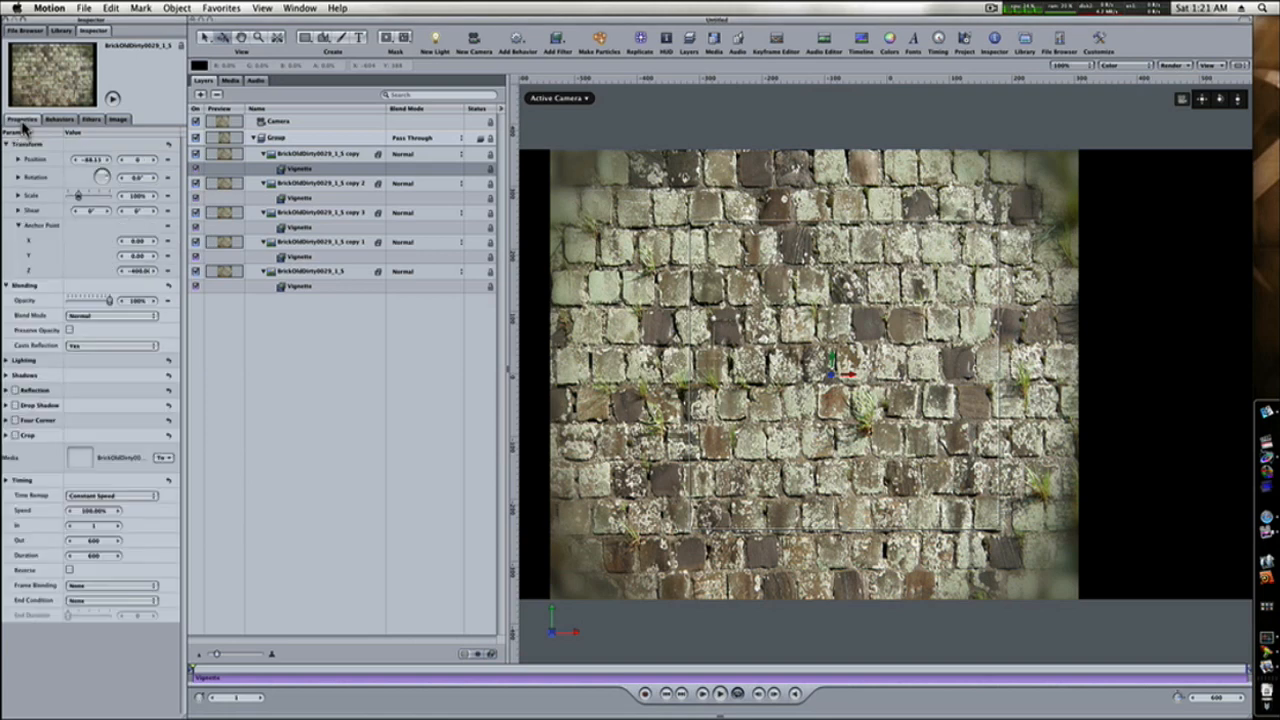
{"action": "left_click", "coordinate": [17, 177]}
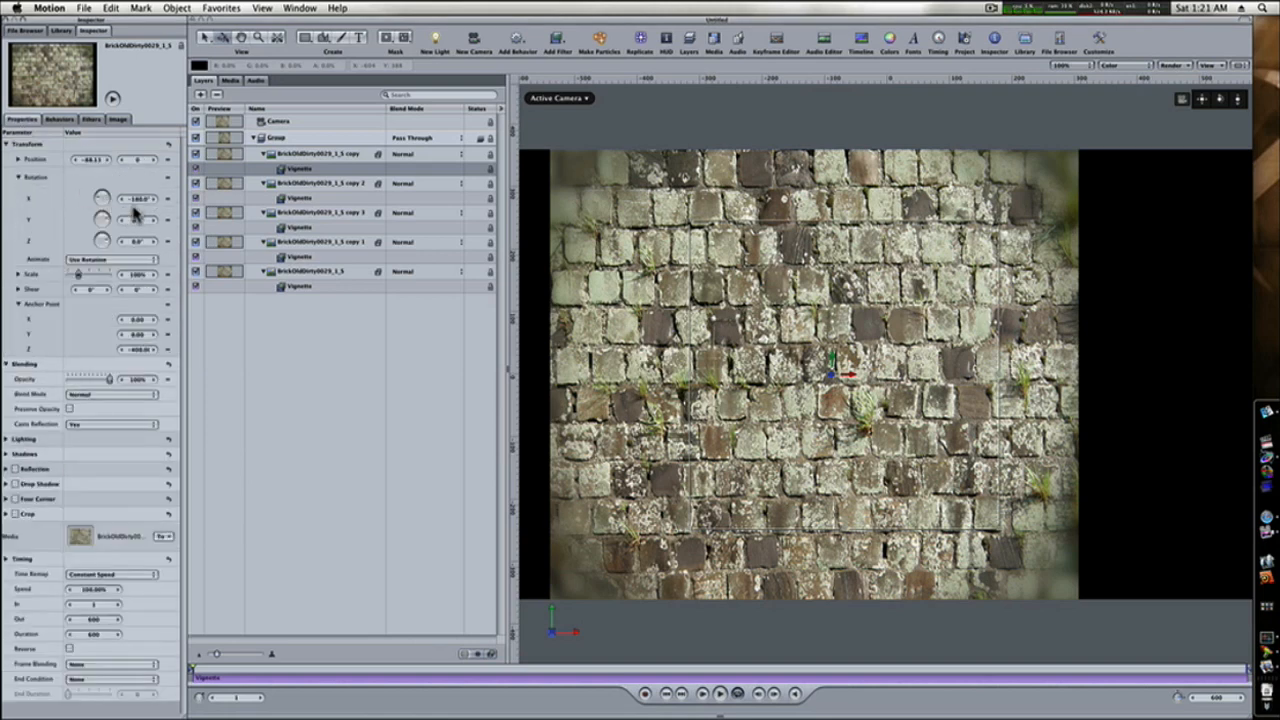
{"action": "left_click_drag", "start_coordinate": [140, 198], "coordinate": [136, 198]}
{"action": "left_click", "coordinate": [279, 123]}
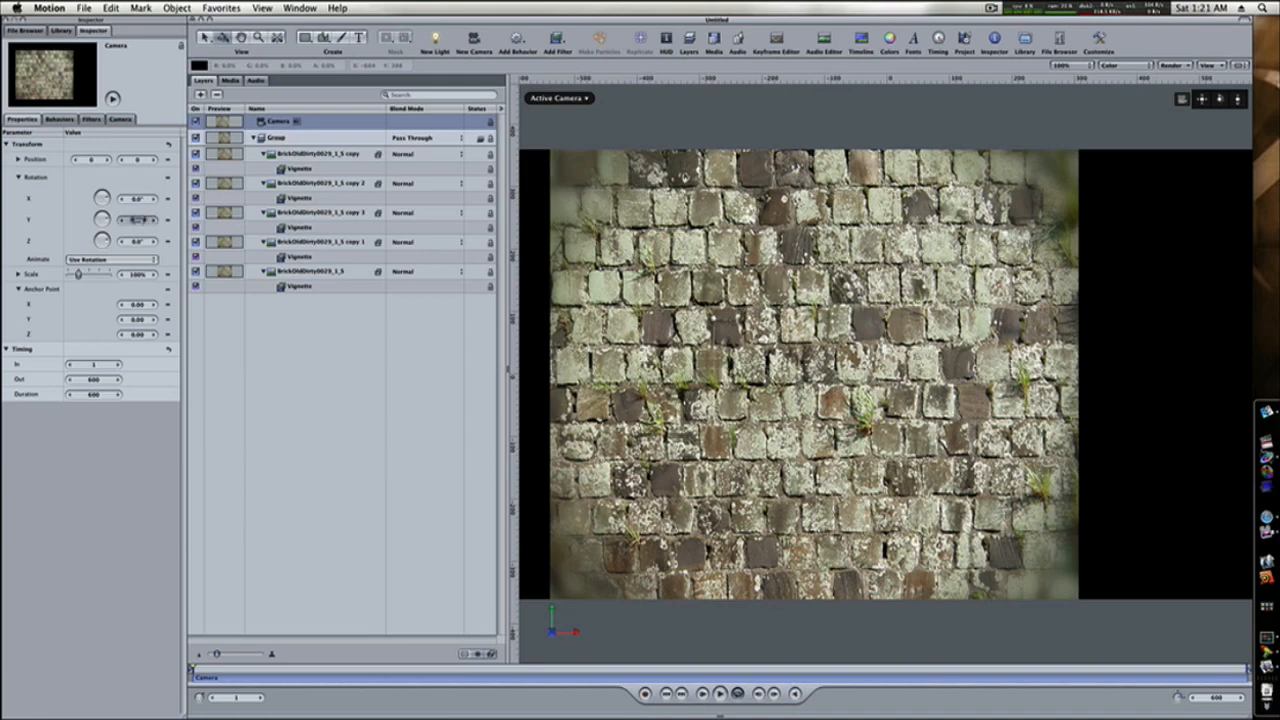
{"action": "left_click_drag", "start_coordinate": [137, 219], "coordinate": [182, 223]}
{"action": "double_click", "coordinate": [136, 220]}
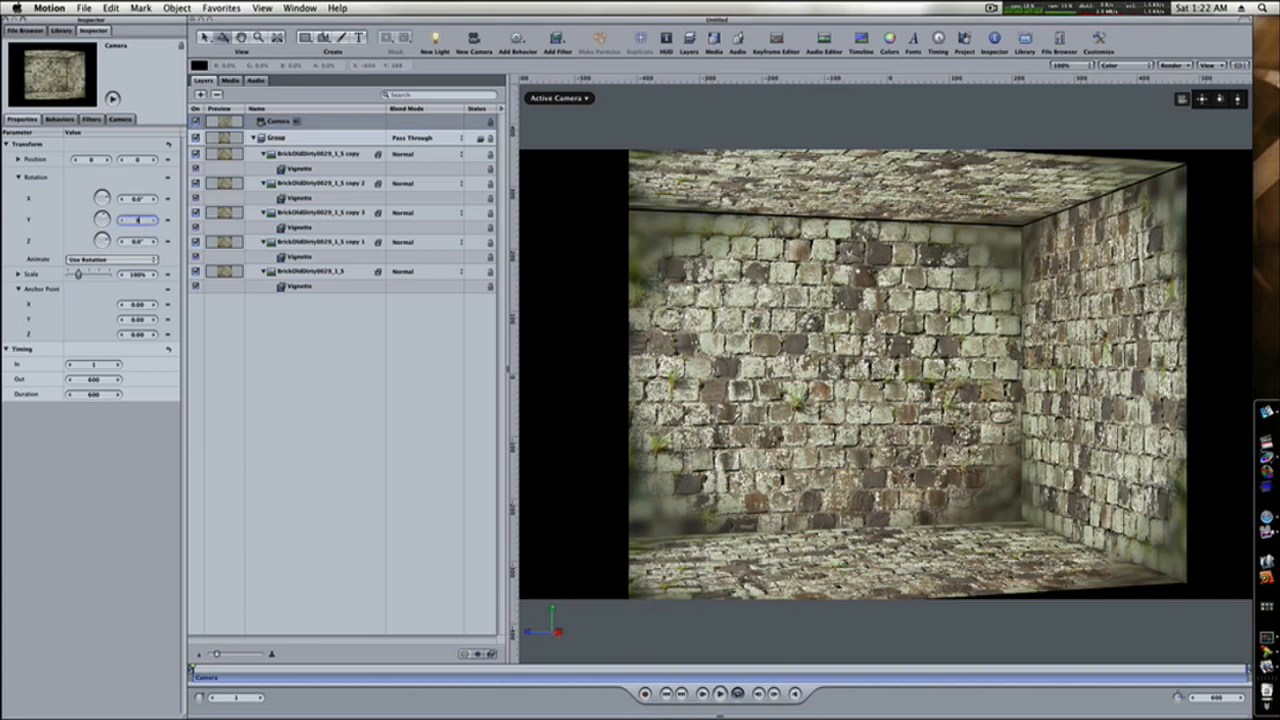
{"action": "type", "text": "90"}
{"action": "key", "text": "Return"}
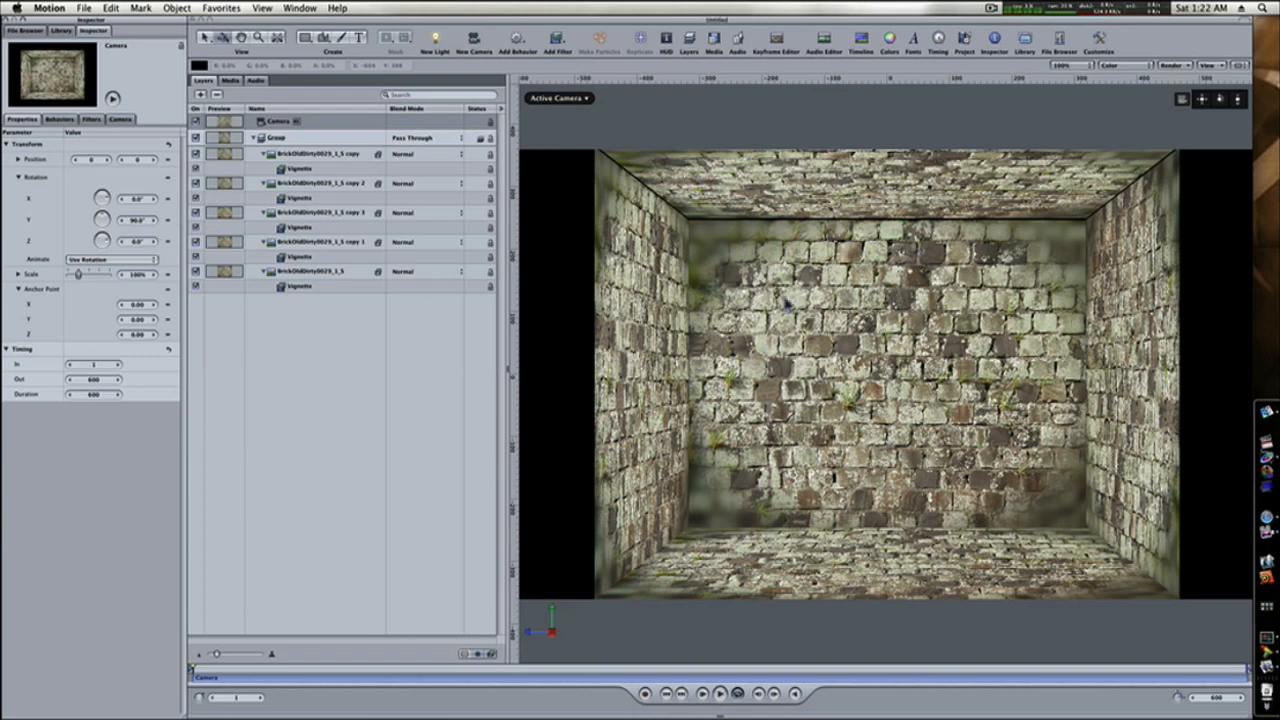
Raise the Darken amount of the duplicated side wall's Vignette filter to about 0.78.
{"action": "left_click", "coordinate": [326, 170]}
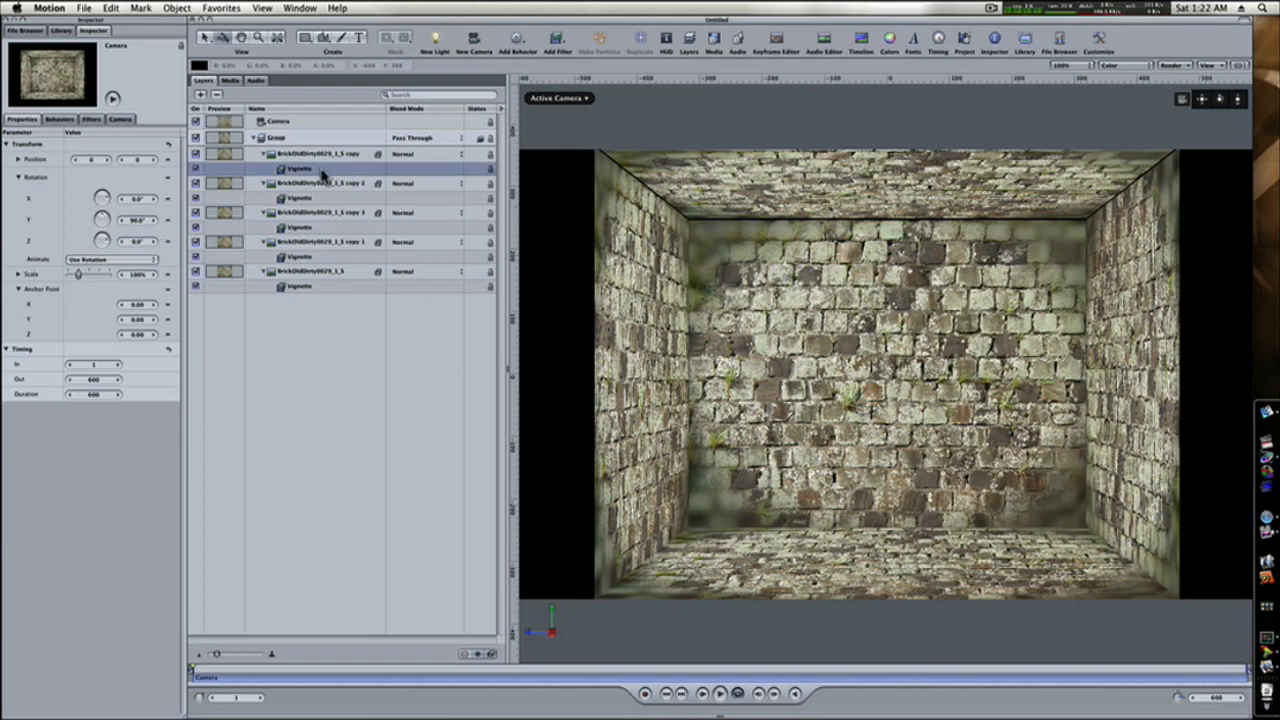
{"action": "left_click", "coordinate": [94, 120]}
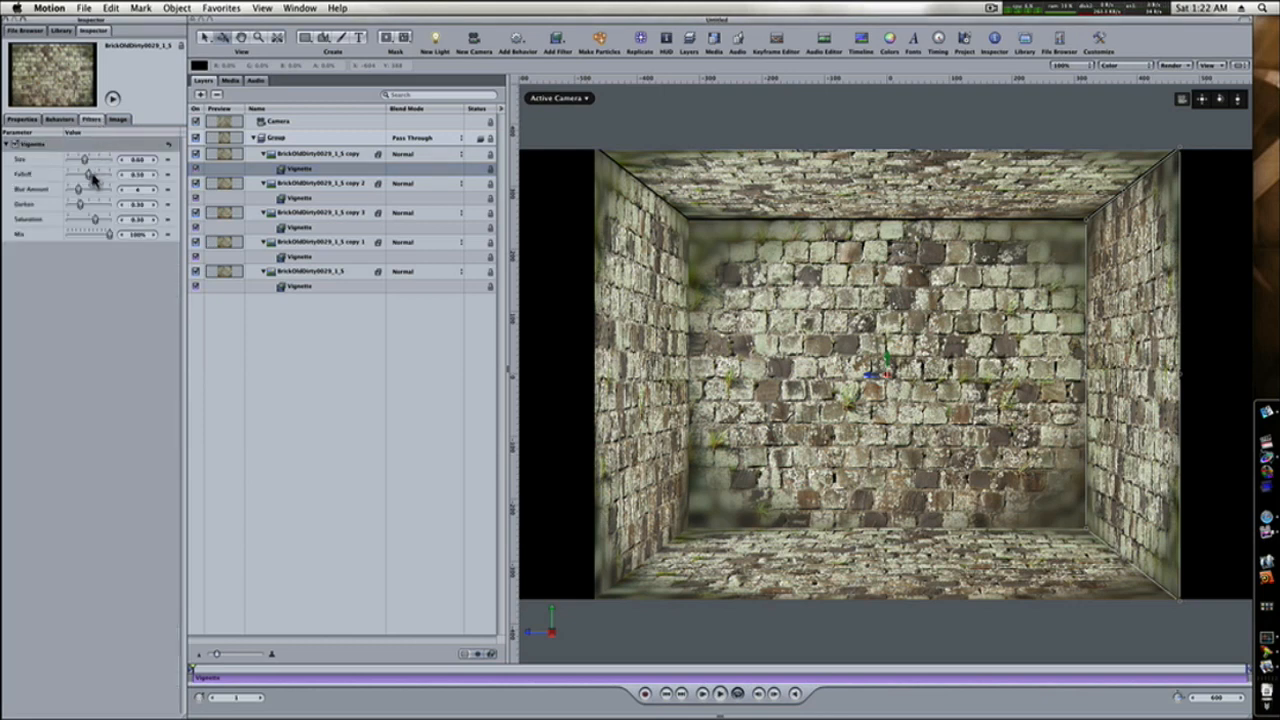
{"action": "left_click_drag", "start_coordinate": [84, 206], "coordinate": [101, 210]}
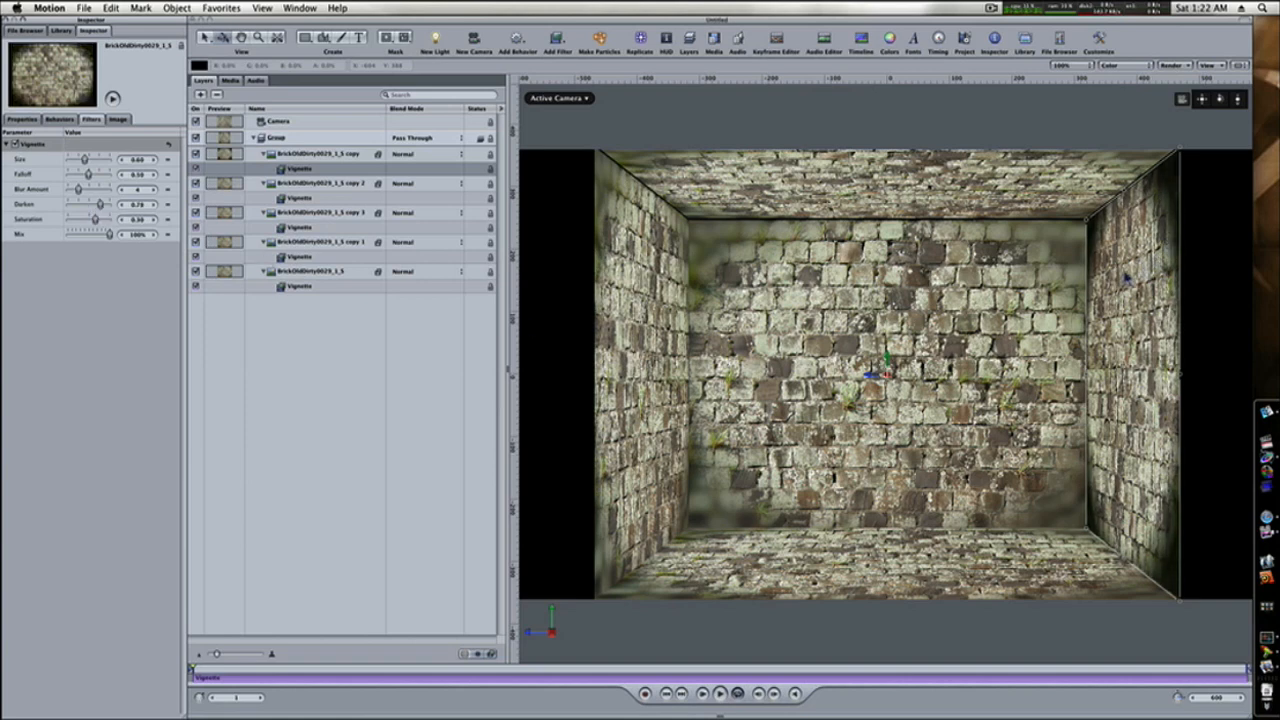
Adjust the back wall's Vignette filter to Darken 0.75, Falloff 0.44 and Blur Amount 2.
{"action": "left_click", "coordinate": [912, 306]}
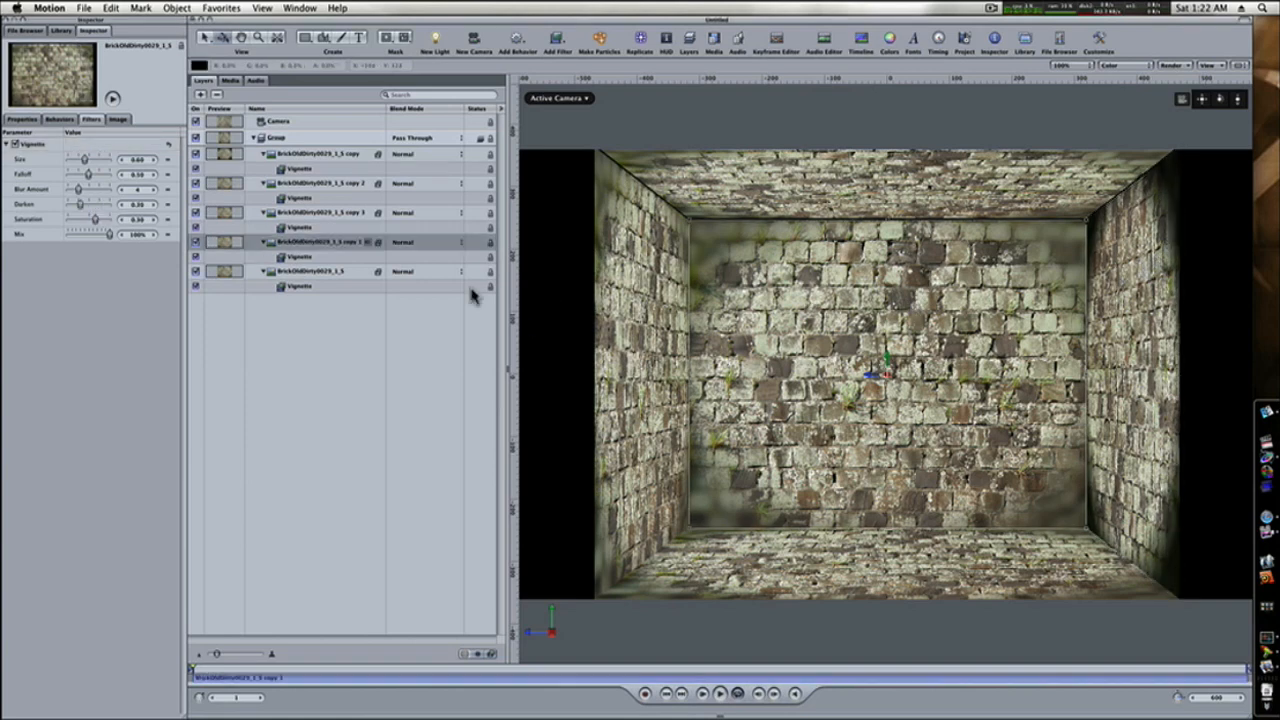
{"action": "left_click_drag", "start_coordinate": [82, 206], "coordinate": [98, 208]}
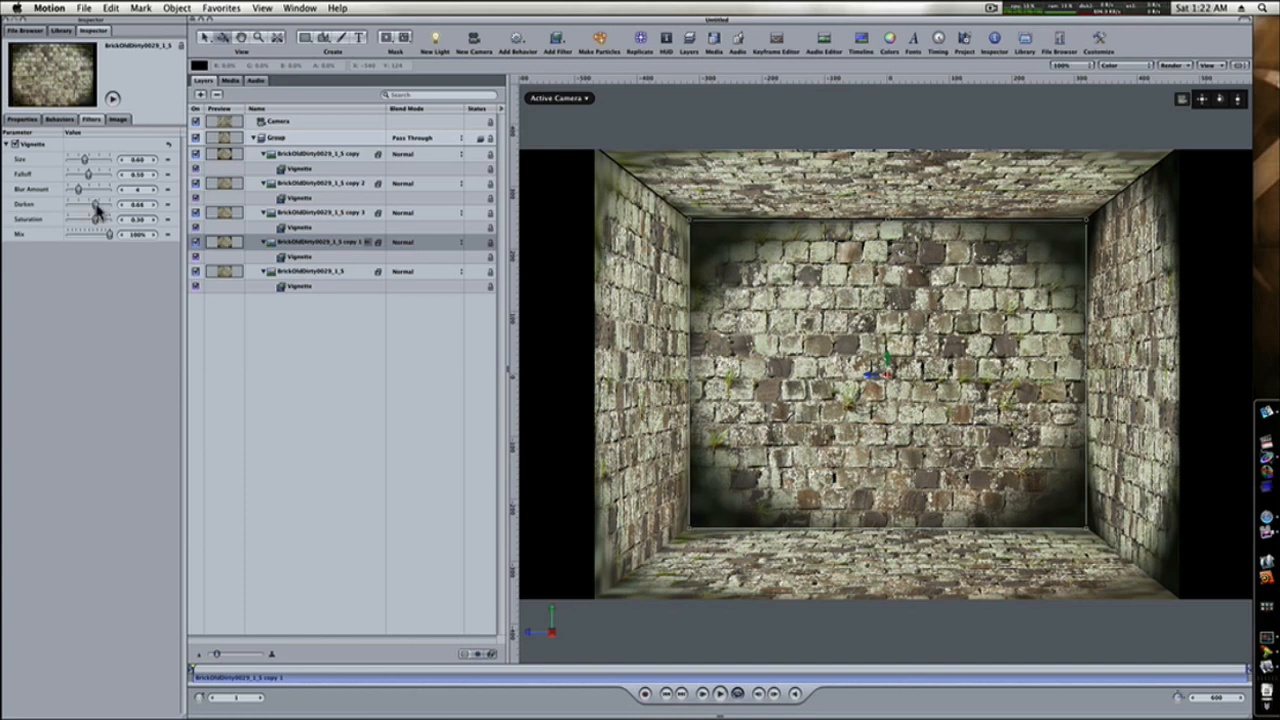
{"action": "left_click_drag", "start_coordinate": [85, 174], "coordinate": [85, 173]}
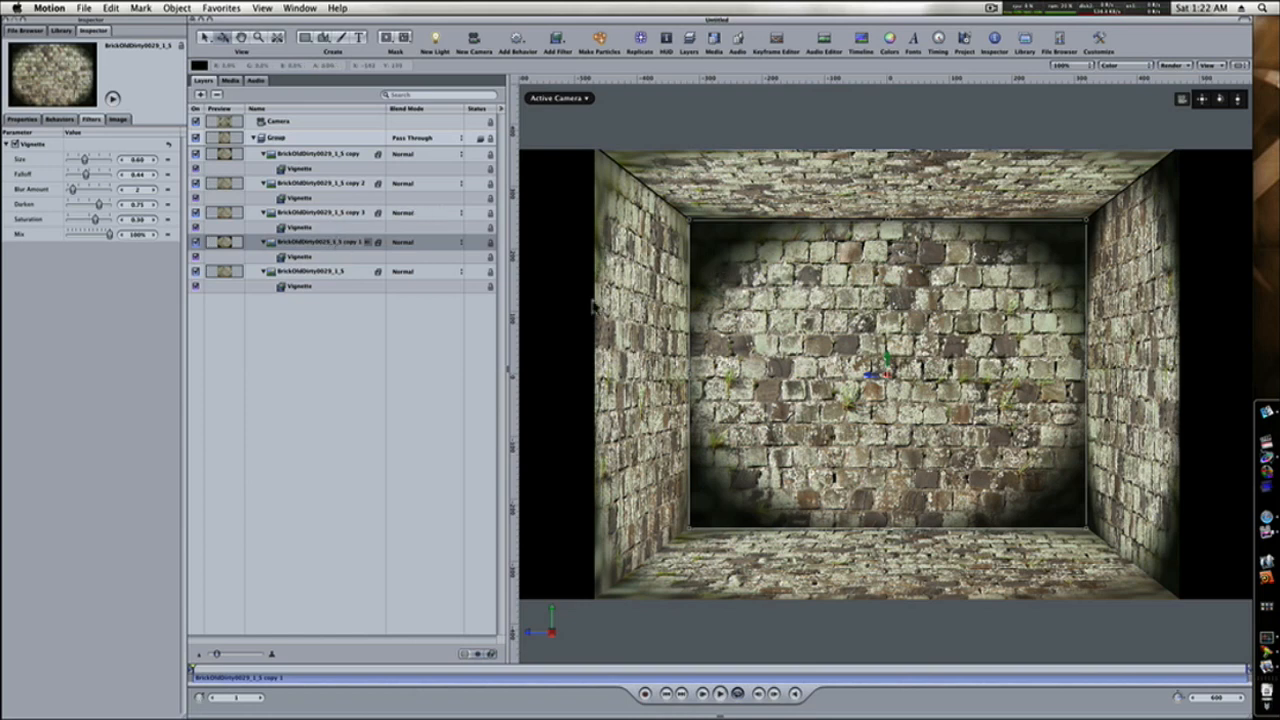
Replace the ceiling layer's Vignette filter with a duplicate of the back wall's adjusted Vignette.
{"action": "left_click", "coordinate": [313, 258]}
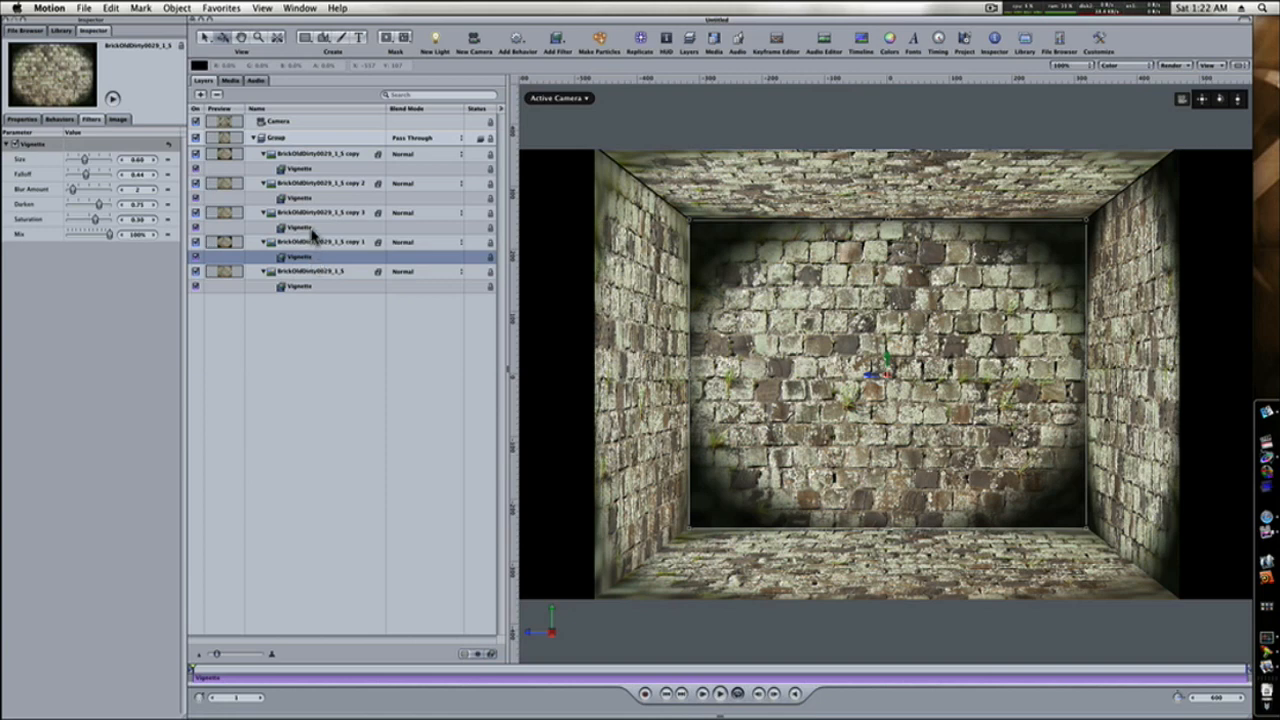
{"action": "left_click", "coordinate": [313, 230]}
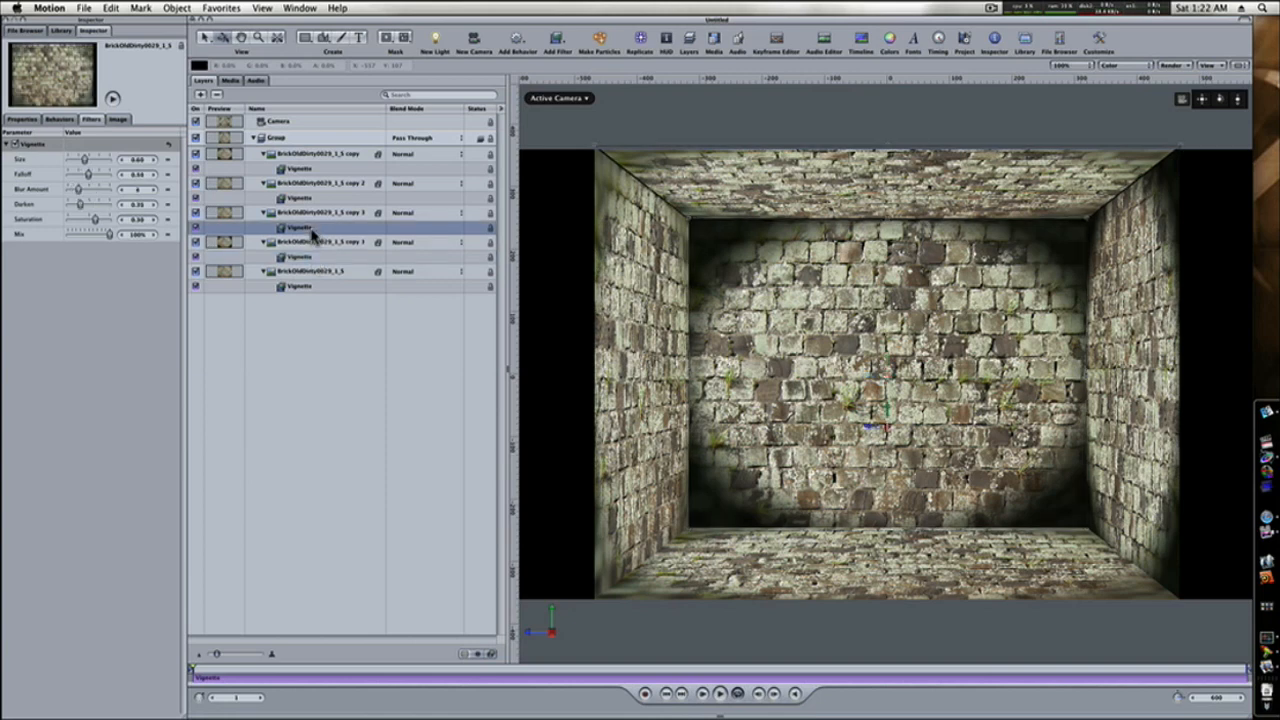
{"action": "left_click", "coordinate": [313, 258]}
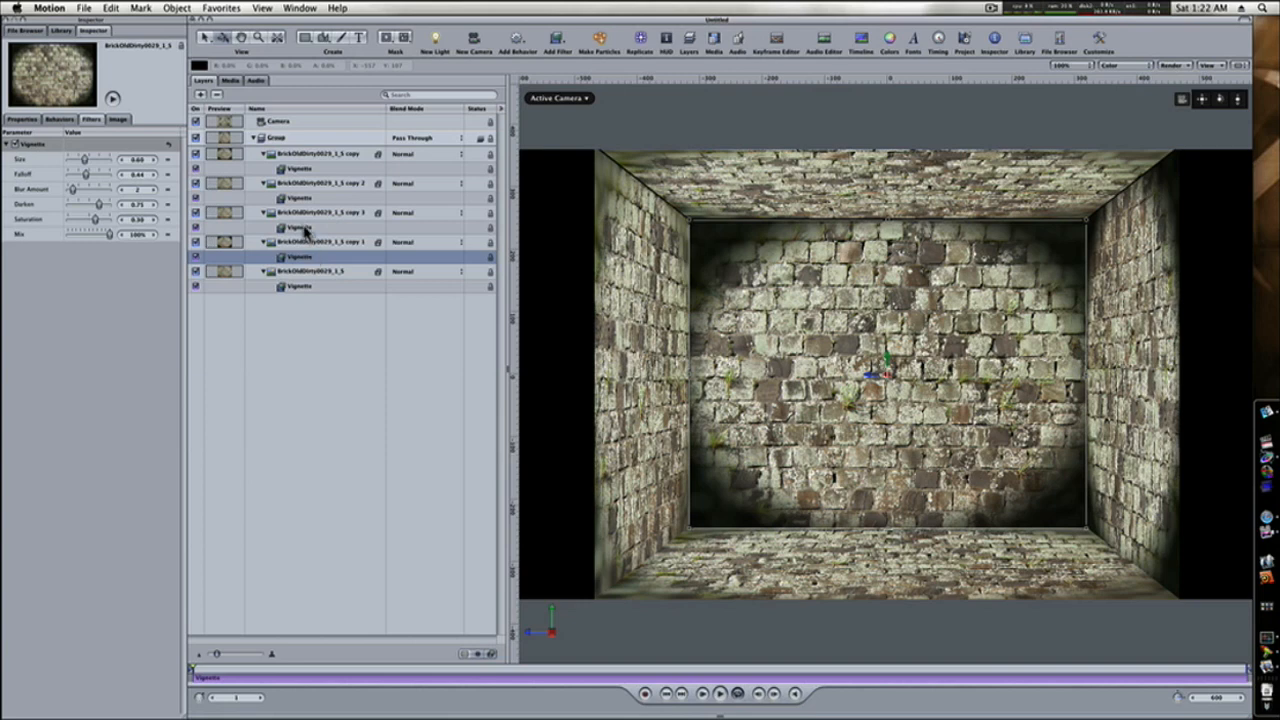
{"action": "left_click", "coordinate": [305, 230]}
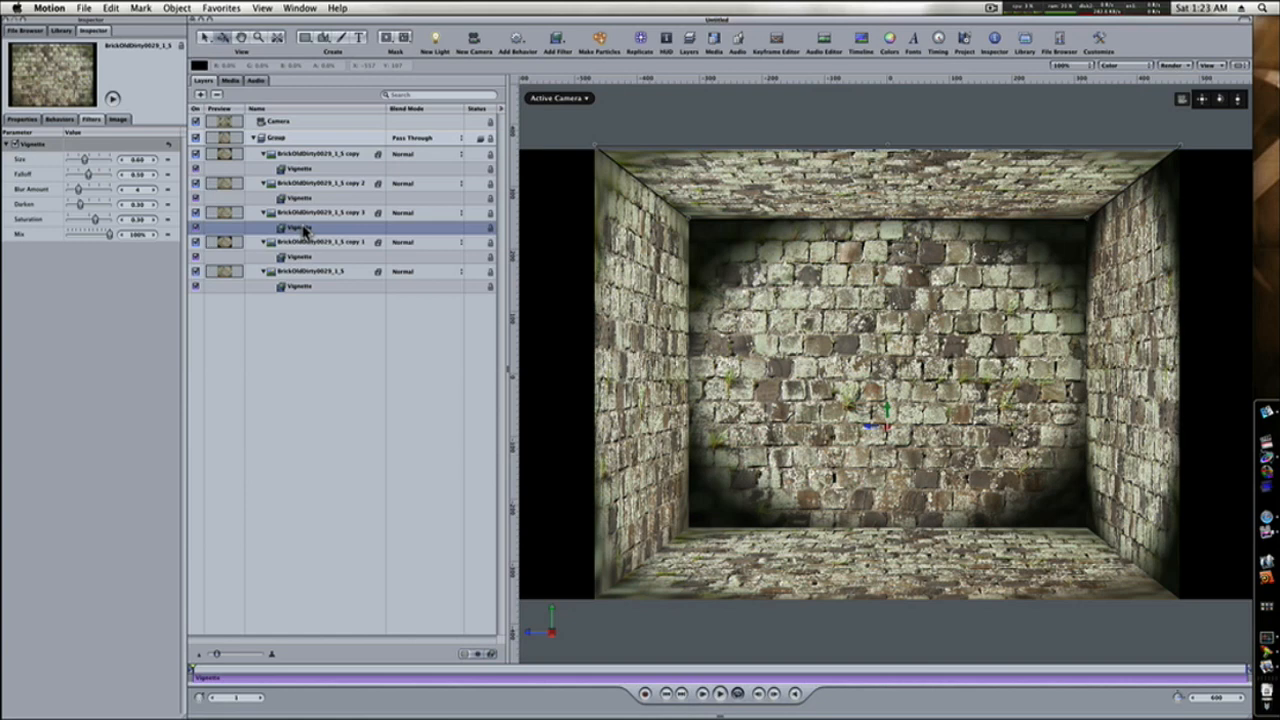
{"action": "key", "text": "Delete"}
{"action": "left_click", "coordinate": [303, 245]}
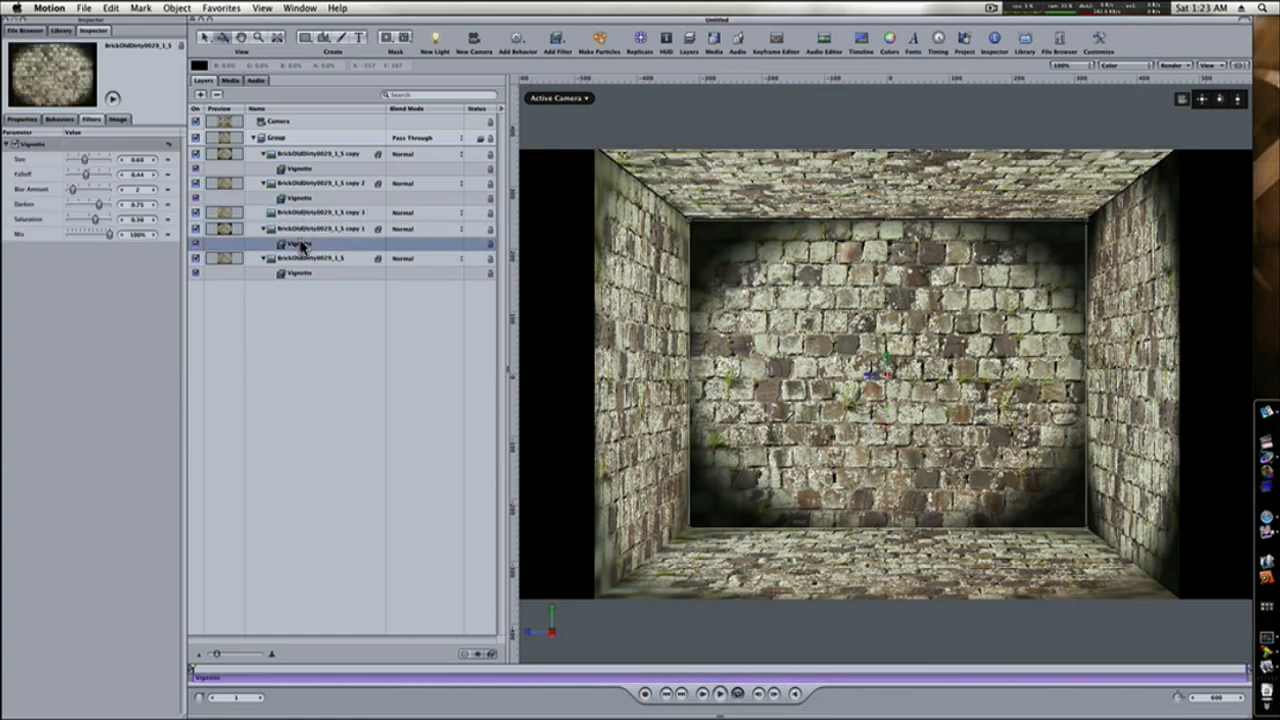
{"action": "key", "text": "super+d"}
{"action": "left_click_drag", "start_coordinate": [303, 250], "coordinate": [305, 220]}
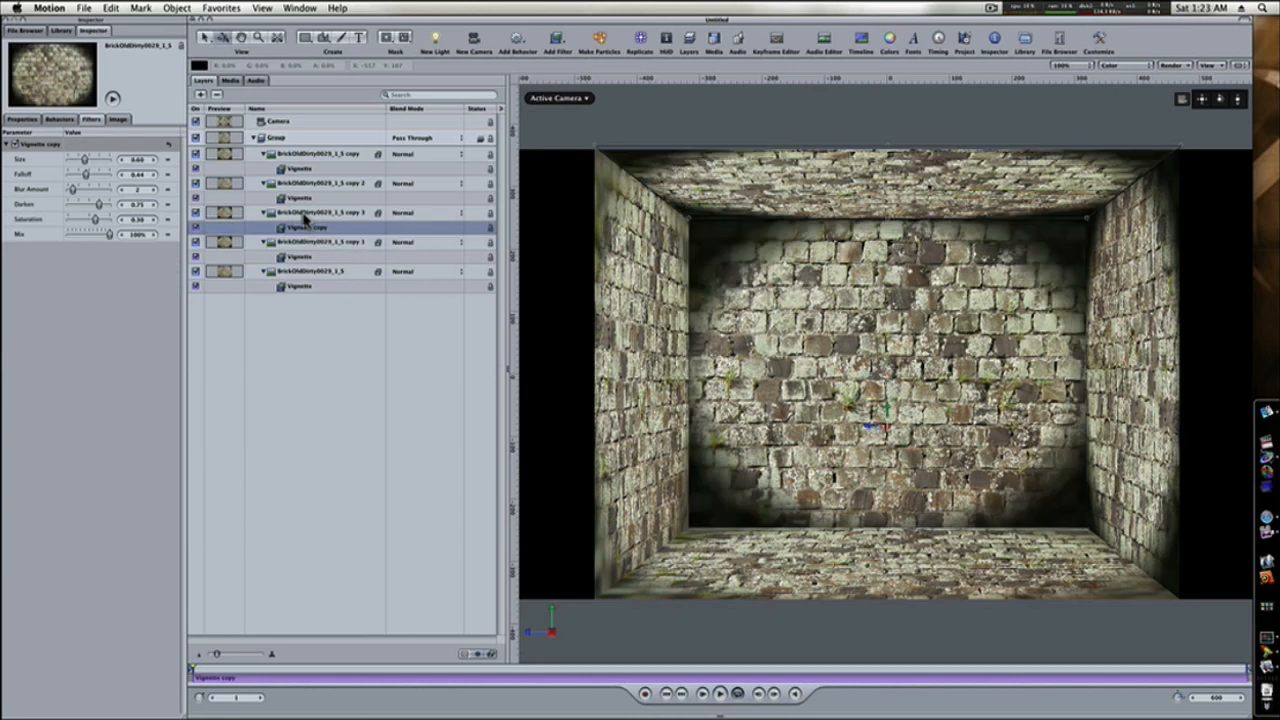
Delete the Vignette filters from the floor layer and the duplicated side wall layer.
{"action": "left_click", "coordinate": [305, 200]}
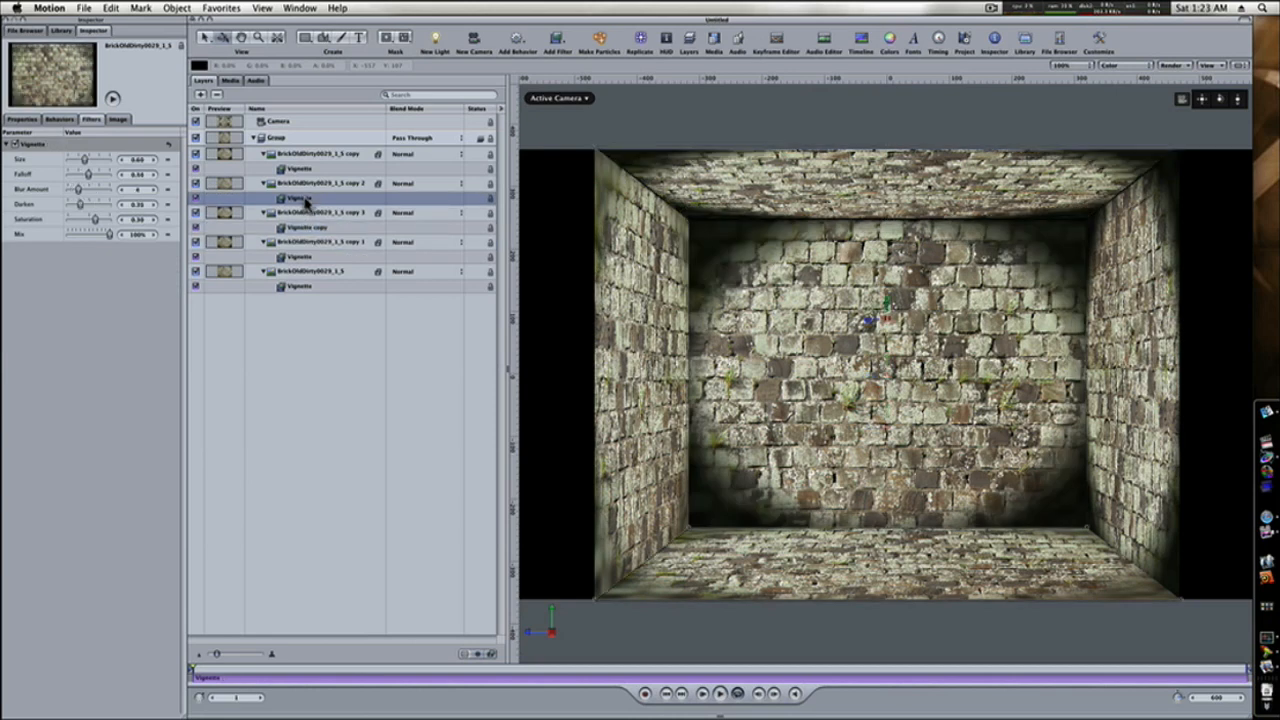
{"action": "key", "text": "Delete"}
{"action": "left_click", "coordinate": [301, 170]}
{"action": "key", "text": "Delete"}
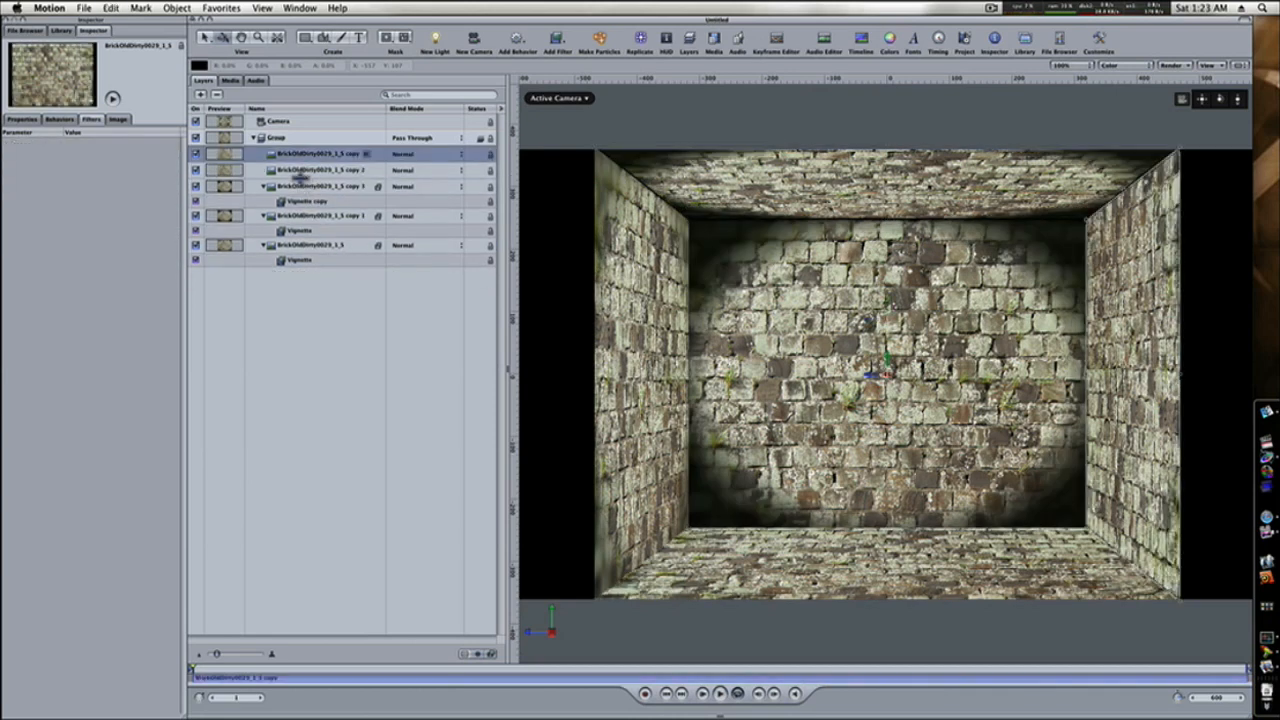
Delete the original brick layer's old Vignette filter and copy the adjusted Vignette onto the three brick layers lacking one.
{"action": "left_click", "coordinate": [296, 259]}
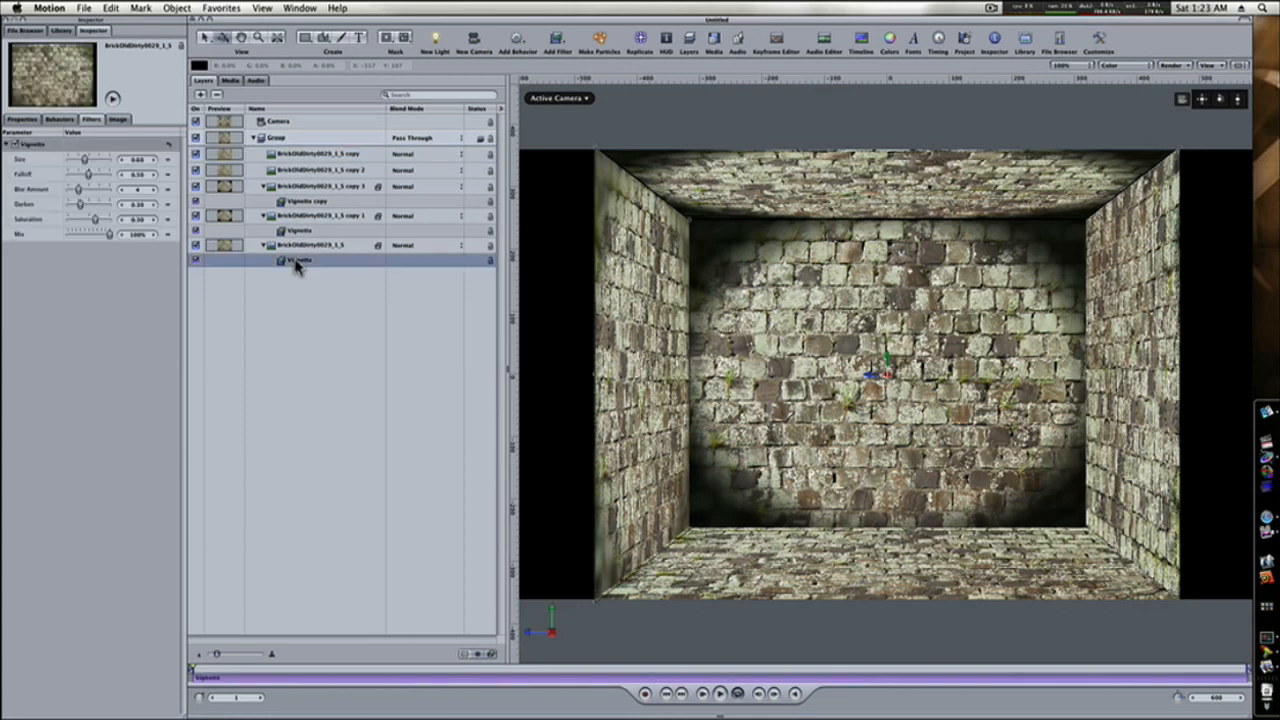
{"action": "key", "text": "Delete"}
{"action": "left_click", "coordinate": [297, 231]}
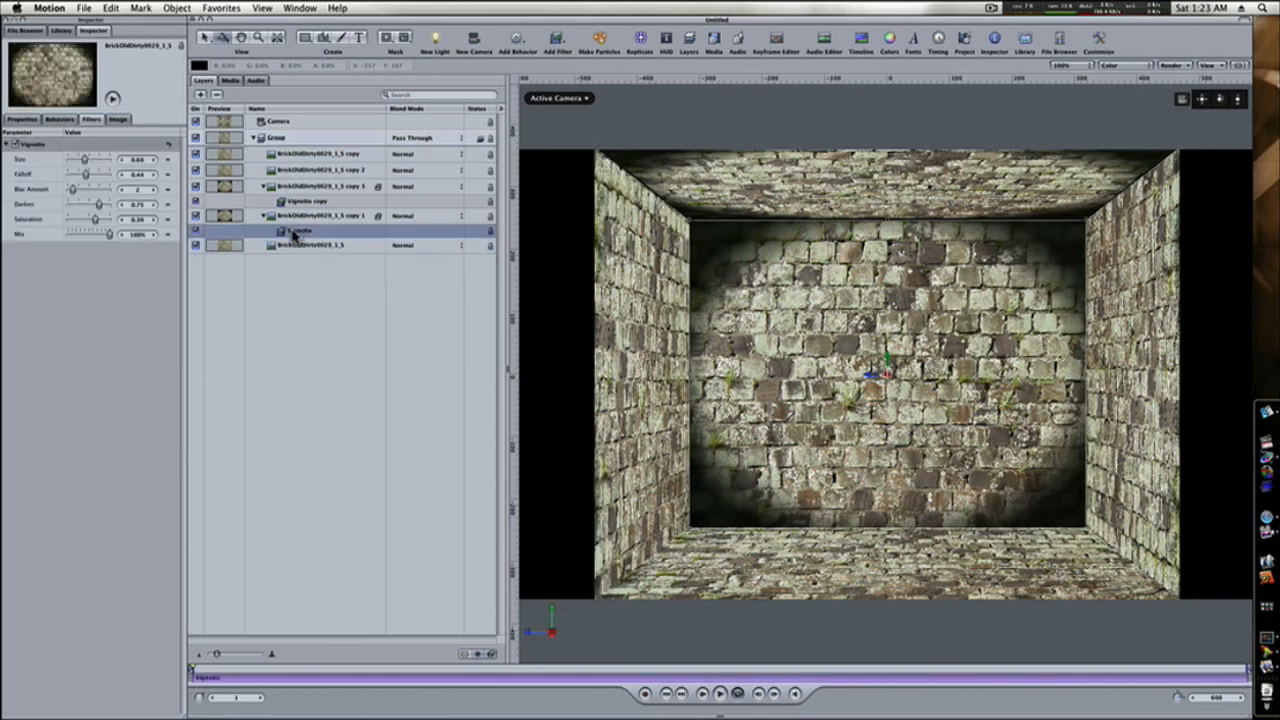
{"action": "key", "text": "super+d"}
{"action": "left_click_drag", "start_coordinate": [293, 233], "coordinate": [310, 160]}
{"action": "left_click", "coordinate": [295, 233]}
{"action": "left_click", "coordinate": [295, 215]}
{"action": "key", "text": "super+d"}
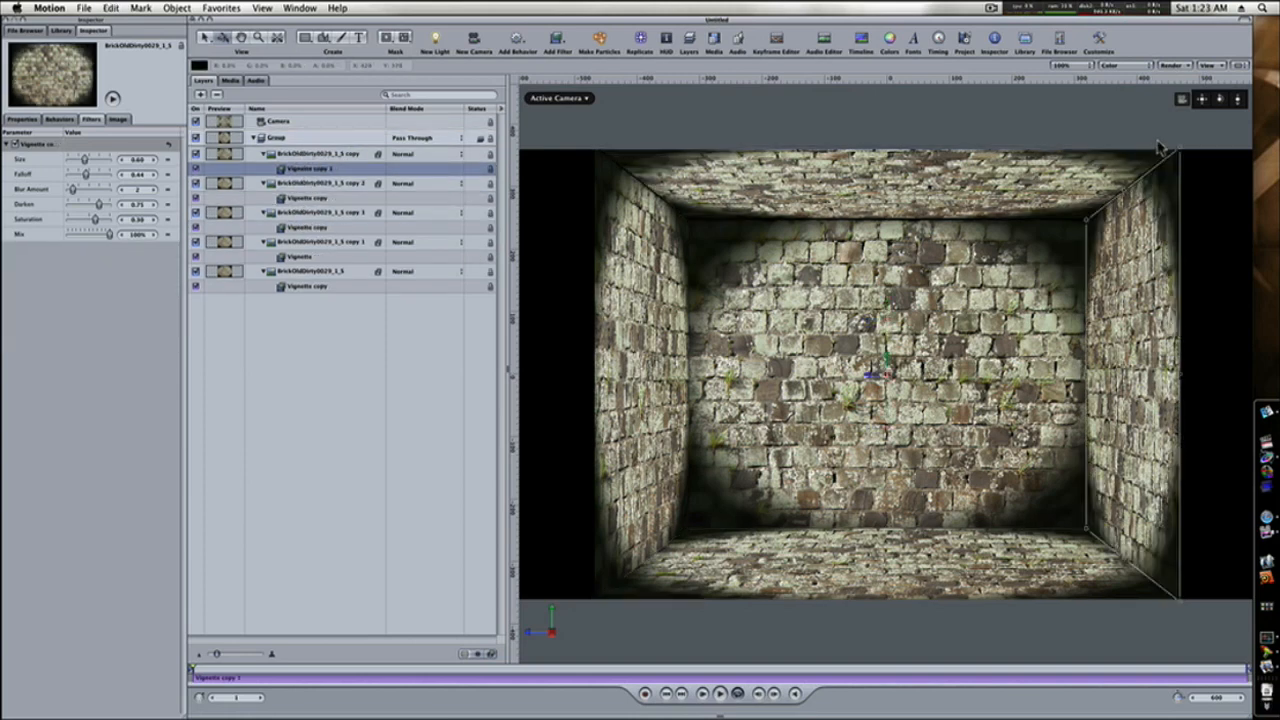
Dolly the camera toward the back wall until the side walls extend past the frame edges.
{"action": "left_click_drag", "start_coordinate": [1238, 101], "coordinate": [1252, 101]}
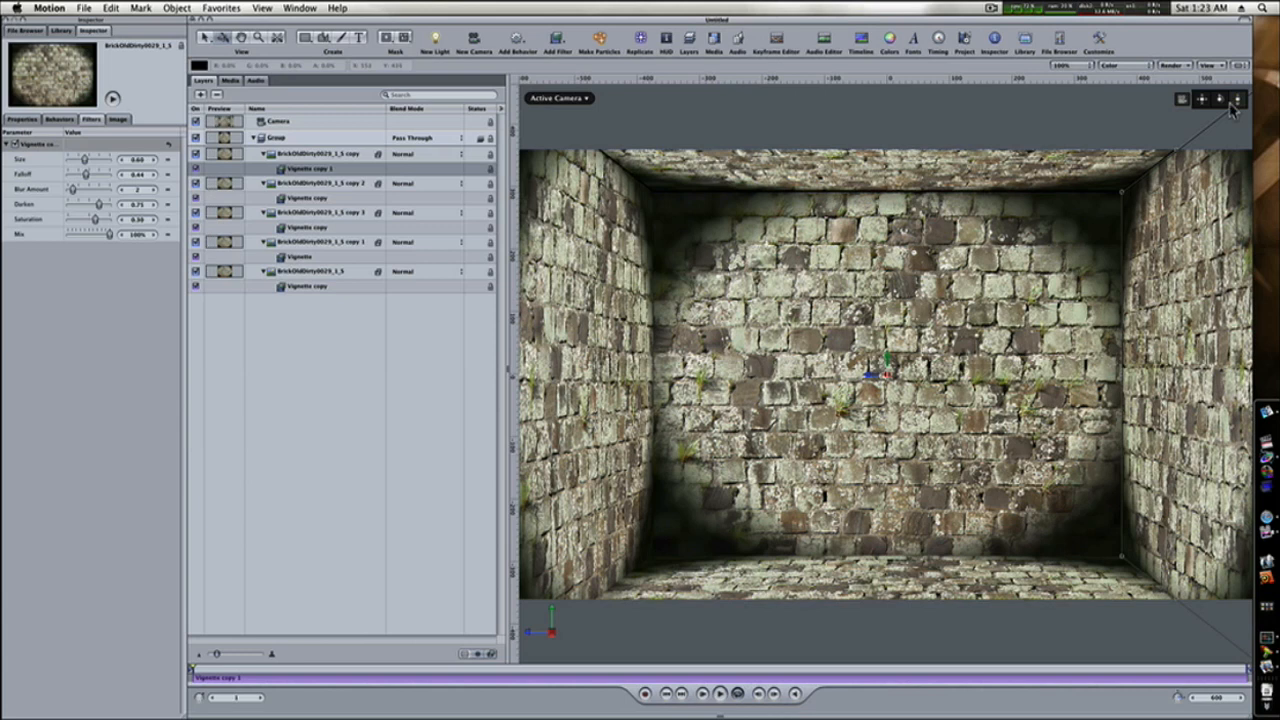
{"action": "left_click", "coordinate": [836, 180]}
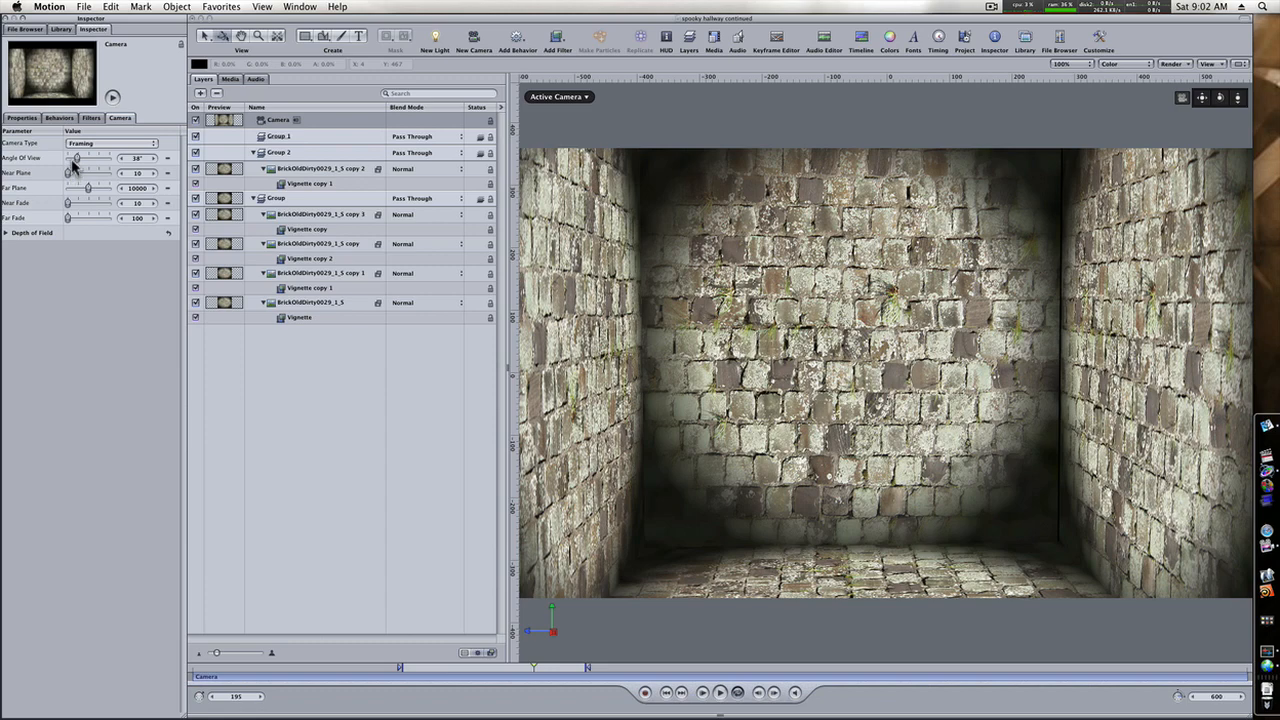
Widen the camera's Angle of View to 135° and dolly it back so the full hallway depth is framed.
{"action": "left_click_drag", "start_coordinate": [71, 159], "coordinate": [100, 162]}
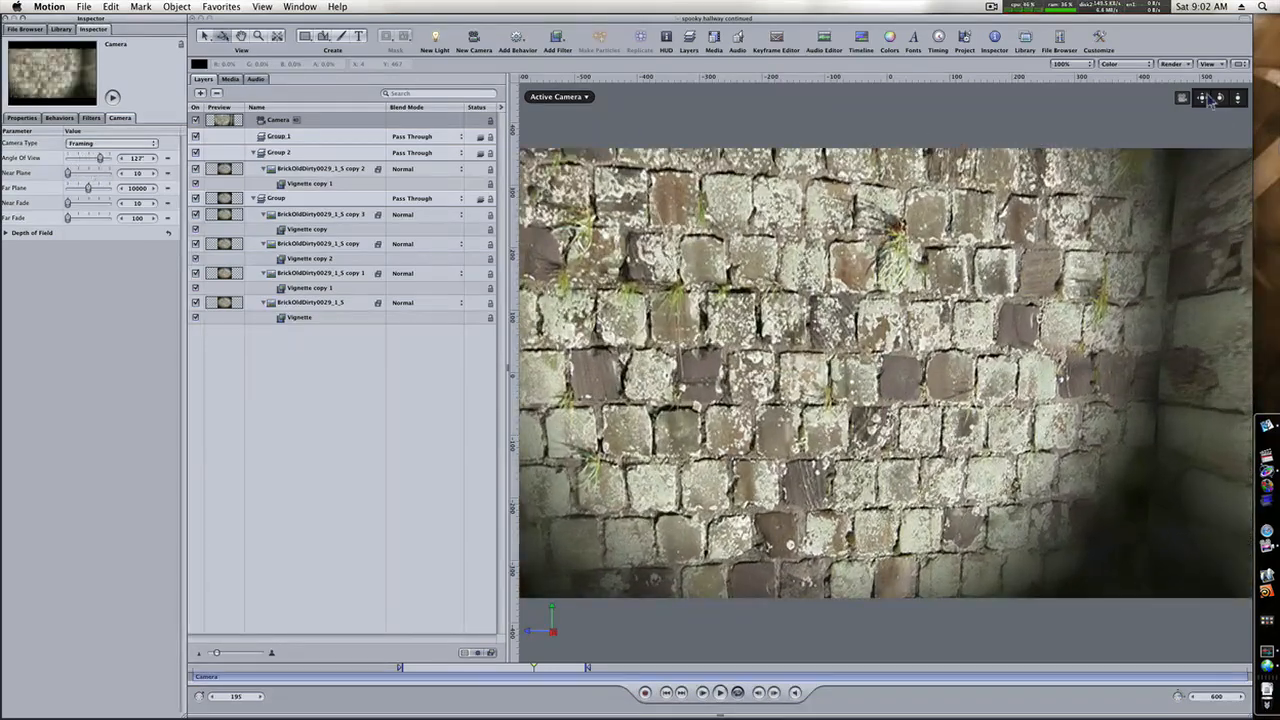
{"action": "mouse_move", "coordinate": [1238, 98]}
{"action": "left_mouse_down"}
{"action": "mouse_move", "coordinate": [1241, 109]}
{"action": "mouse_move", "coordinate": [1241, 98]}
{"action": "left_mouse_up"}
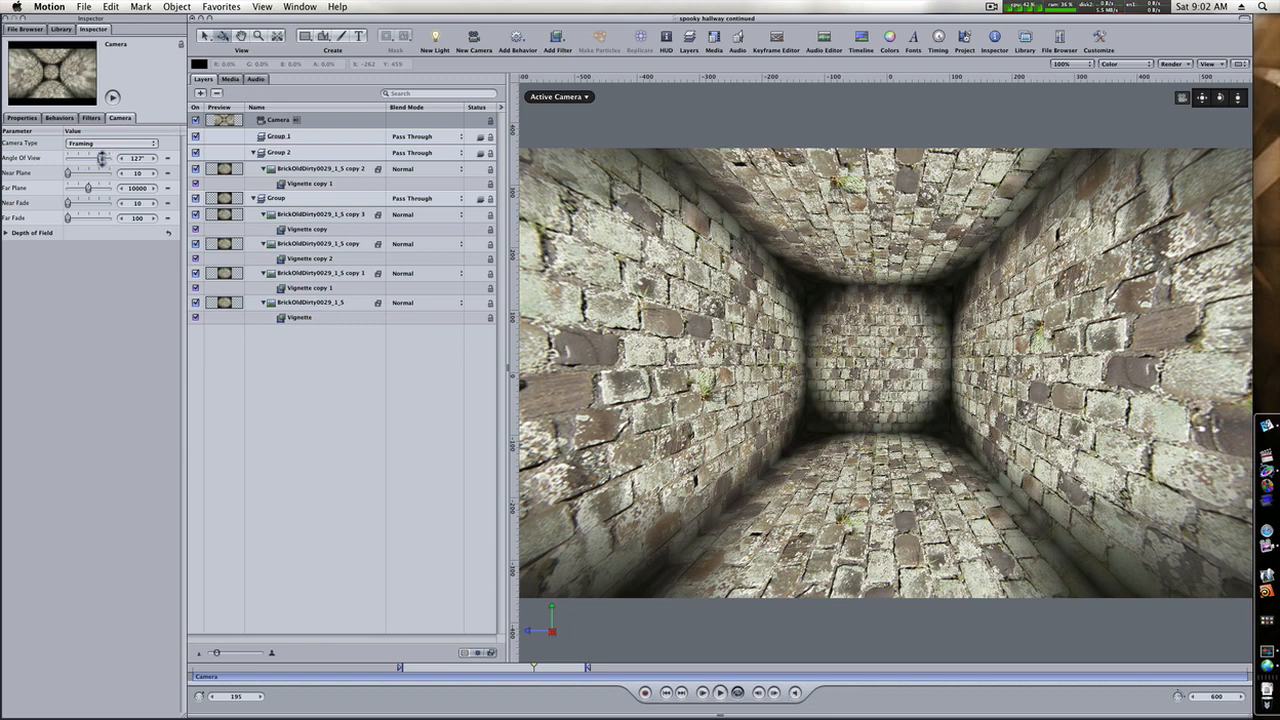
{"action": "left_click_drag", "start_coordinate": [101, 158], "coordinate": [103, 158]}
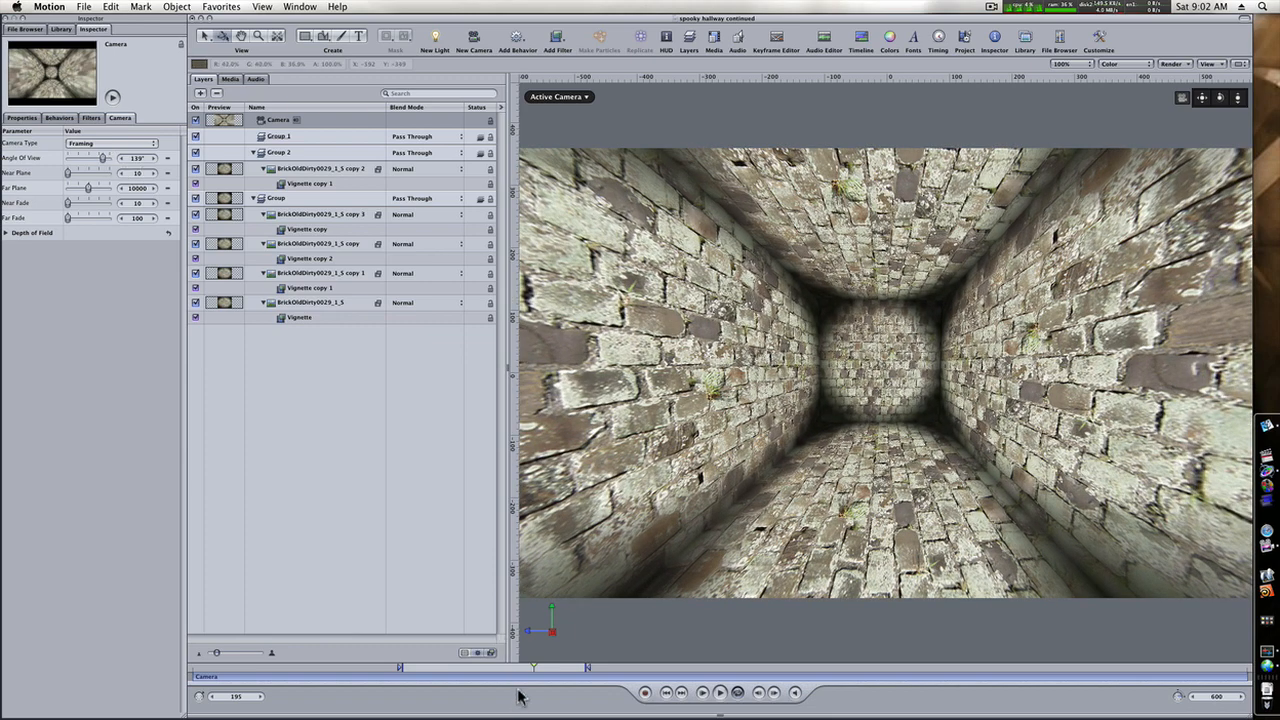
Go to frame 120 and add a Zoom Layer behavior to the camera.
{"action": "left_click_drag", "start_coordinate": [522, 675], "coordinate": [402, 672]}
{"action": "left_click", "coordinate": [519, 38]}
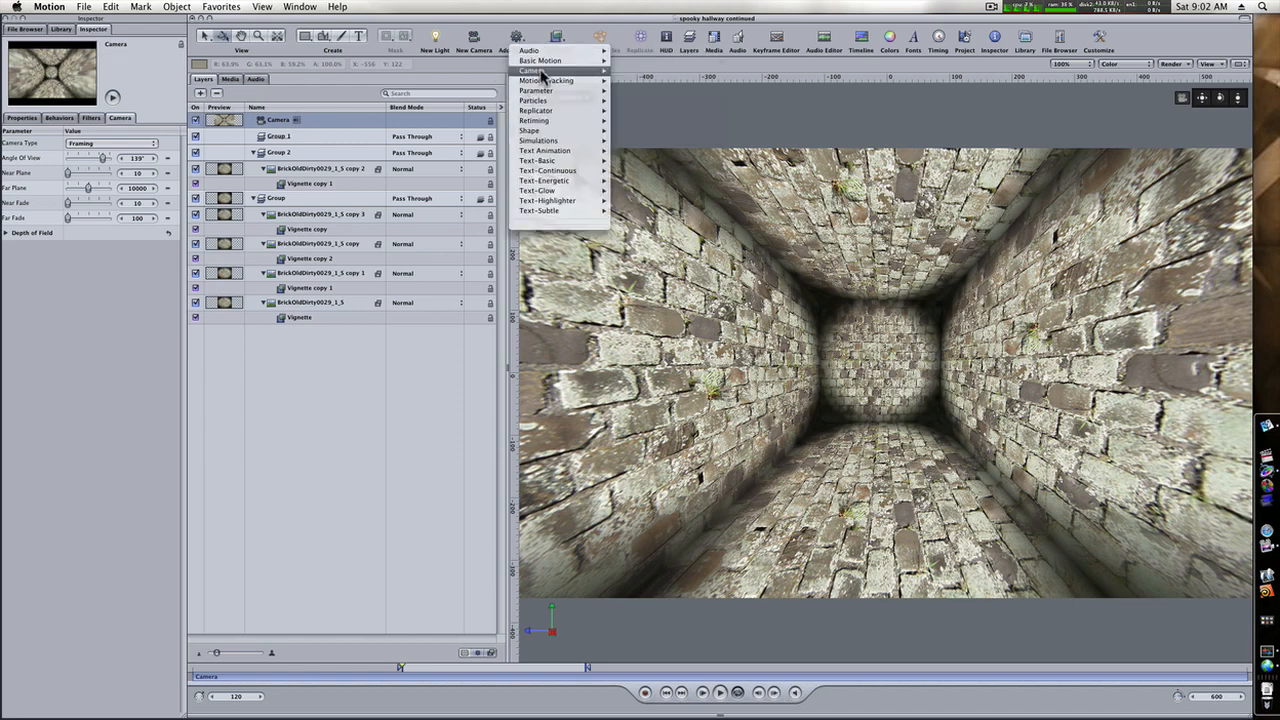
{"action": "mouse_move", "coordinate": [541, 73]}
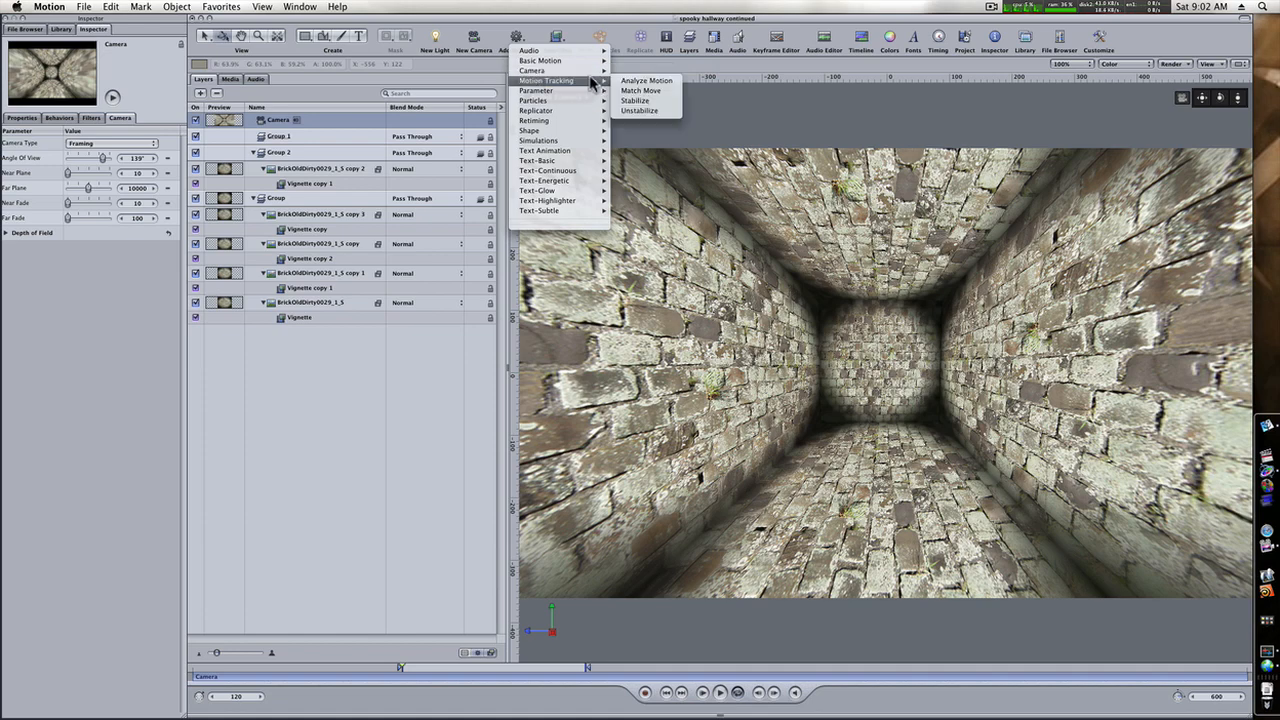
{"action": "left_click", "coordinate": [636, 121]}
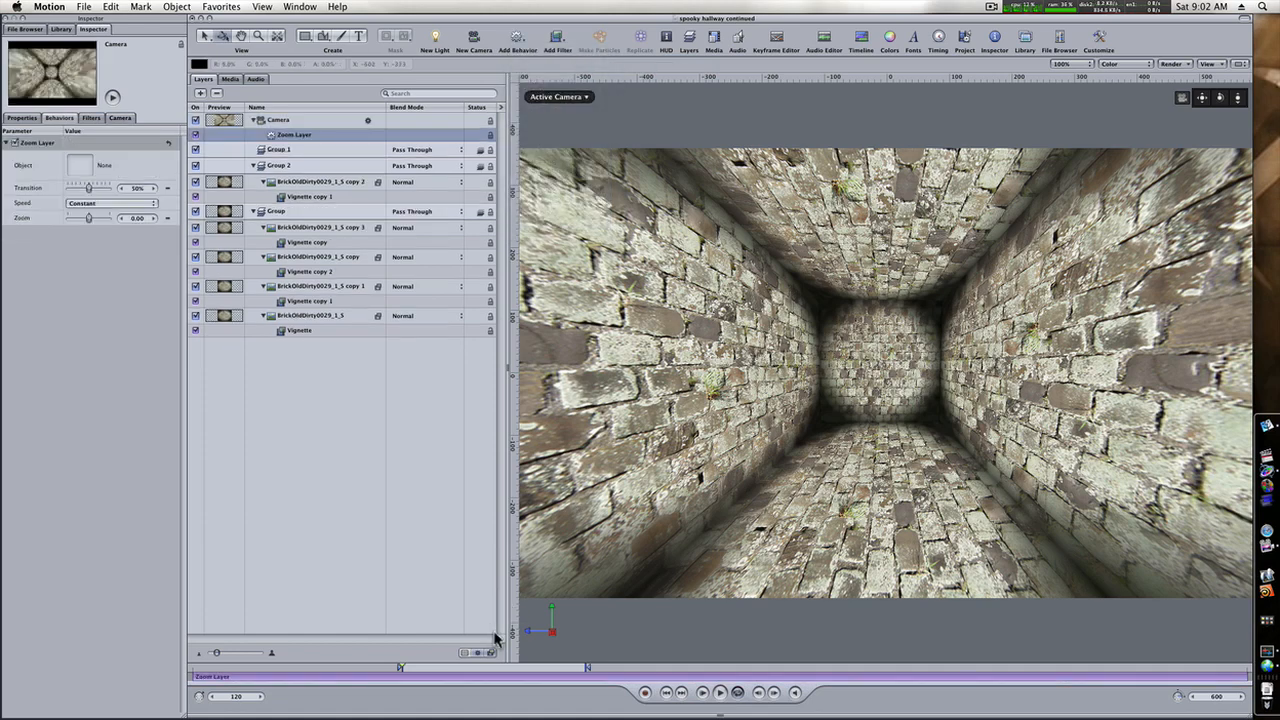
Trim the Zoom Layer behavior to begin at frame 120 and end at the play range's out point.
{"action": "left_click", "coordinate": [208, 677]}
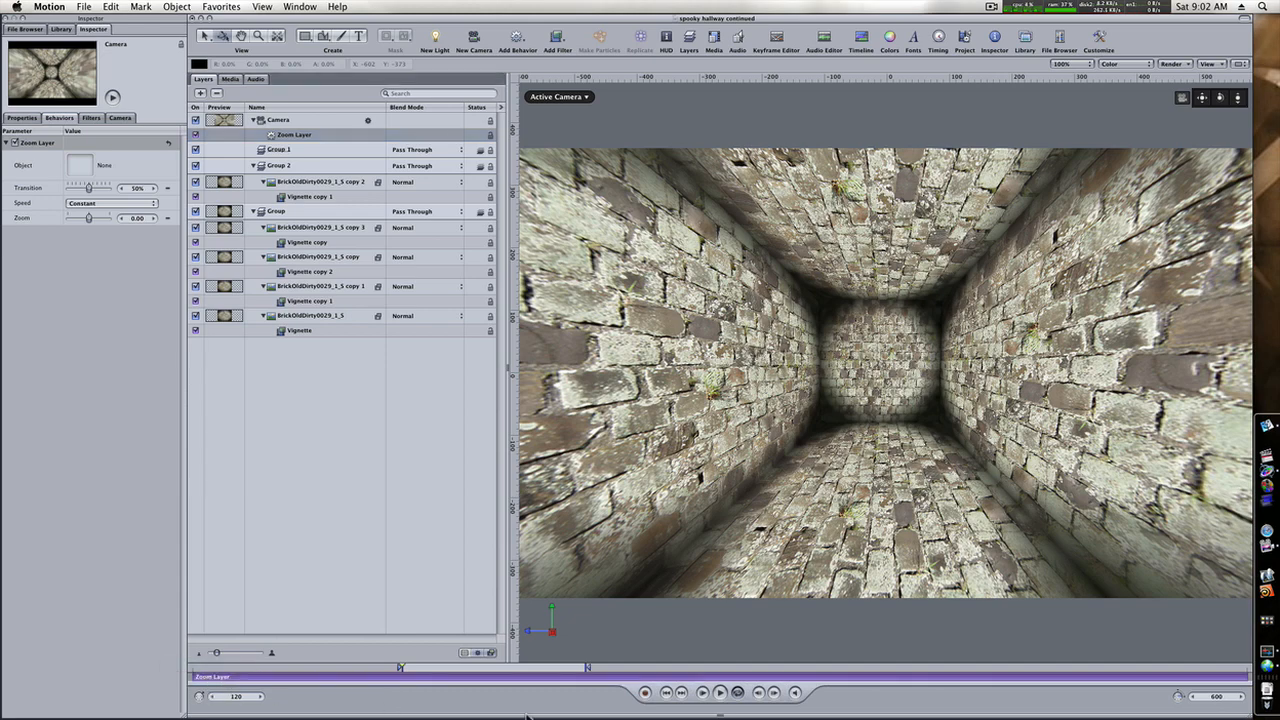
{"action": "left_click_drag", "start_coordinate": [197, 677], "coordinate": [401, 689]}
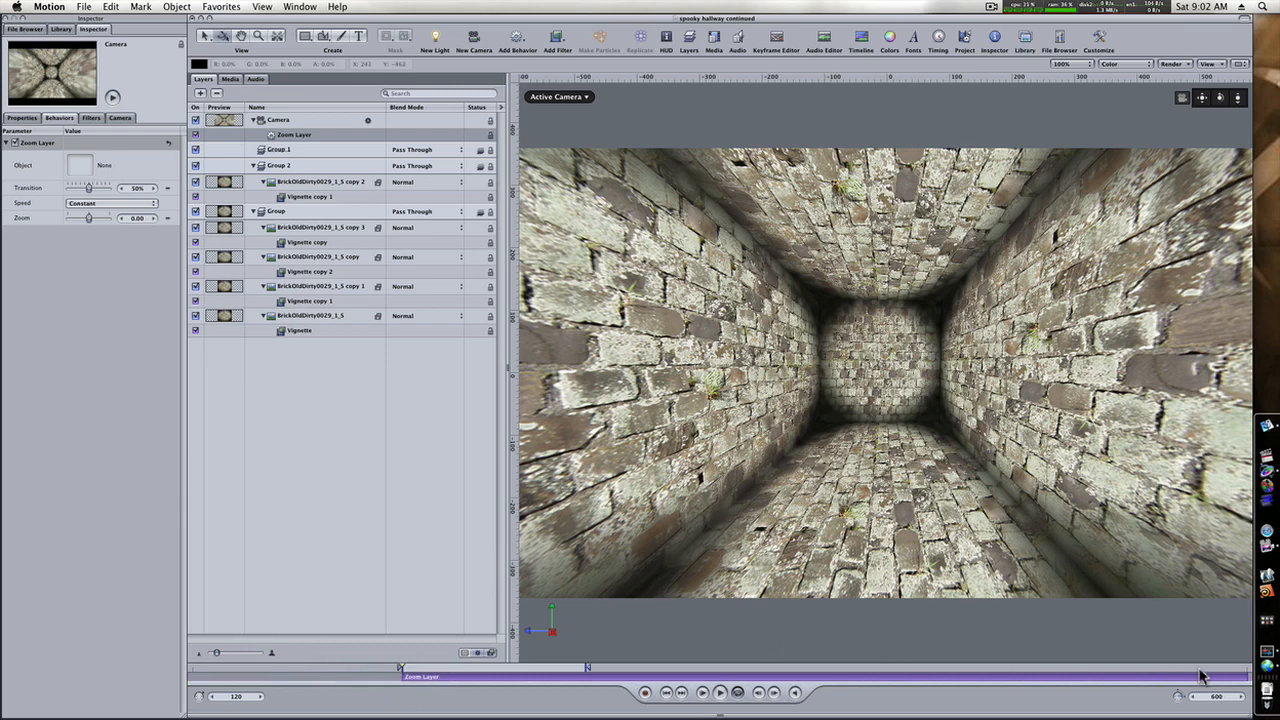
{"action": "left_click_drag", "start_coordinate": [1243, 677], "coordinate": [588, 681]}
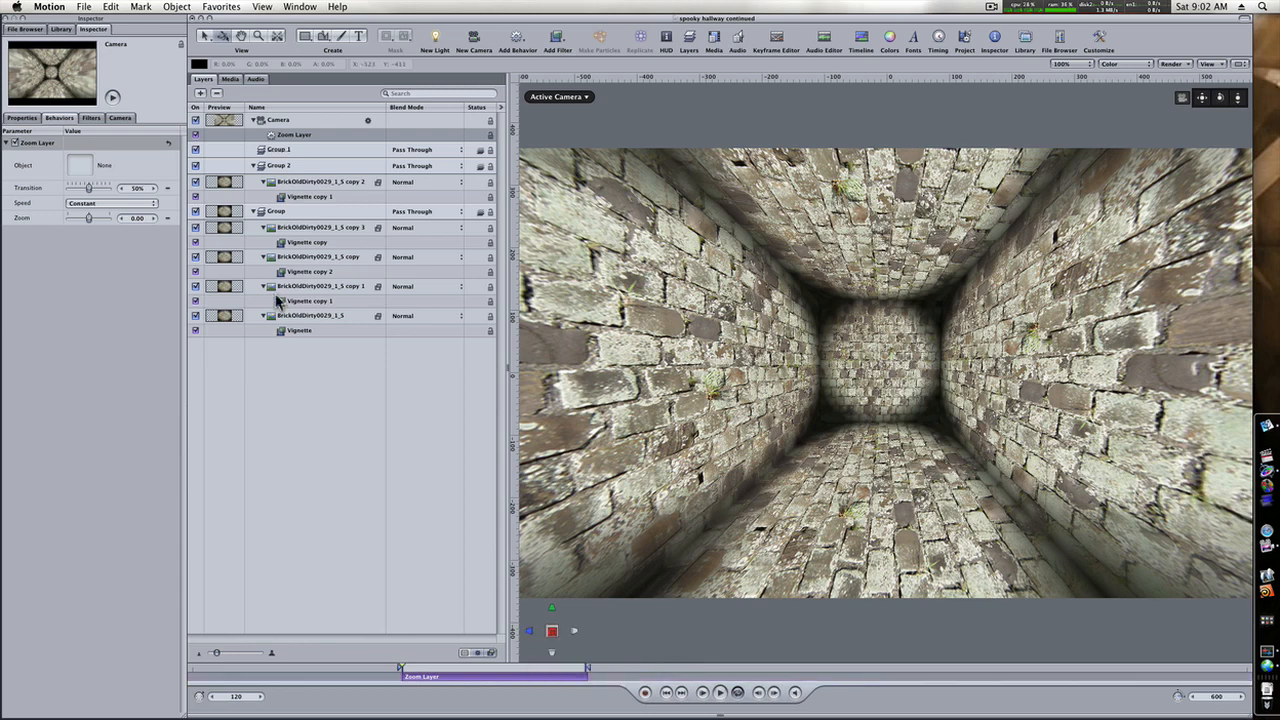
Set the Zoom Layer behavior's Speed to Ease Both and assign the back wall brick layer as its target object.
{"action": "left_click", "coordinate": [135, 204]}
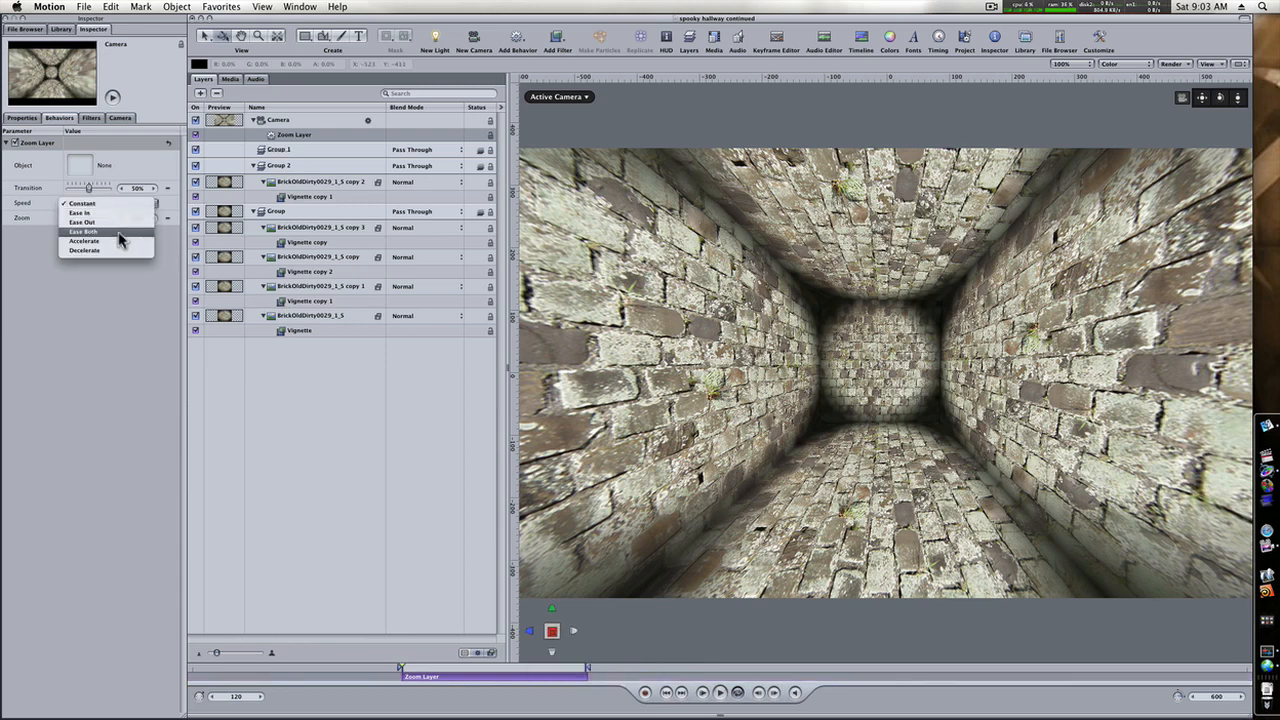
{"action": "left_click", "coordinate": [120, 232]}
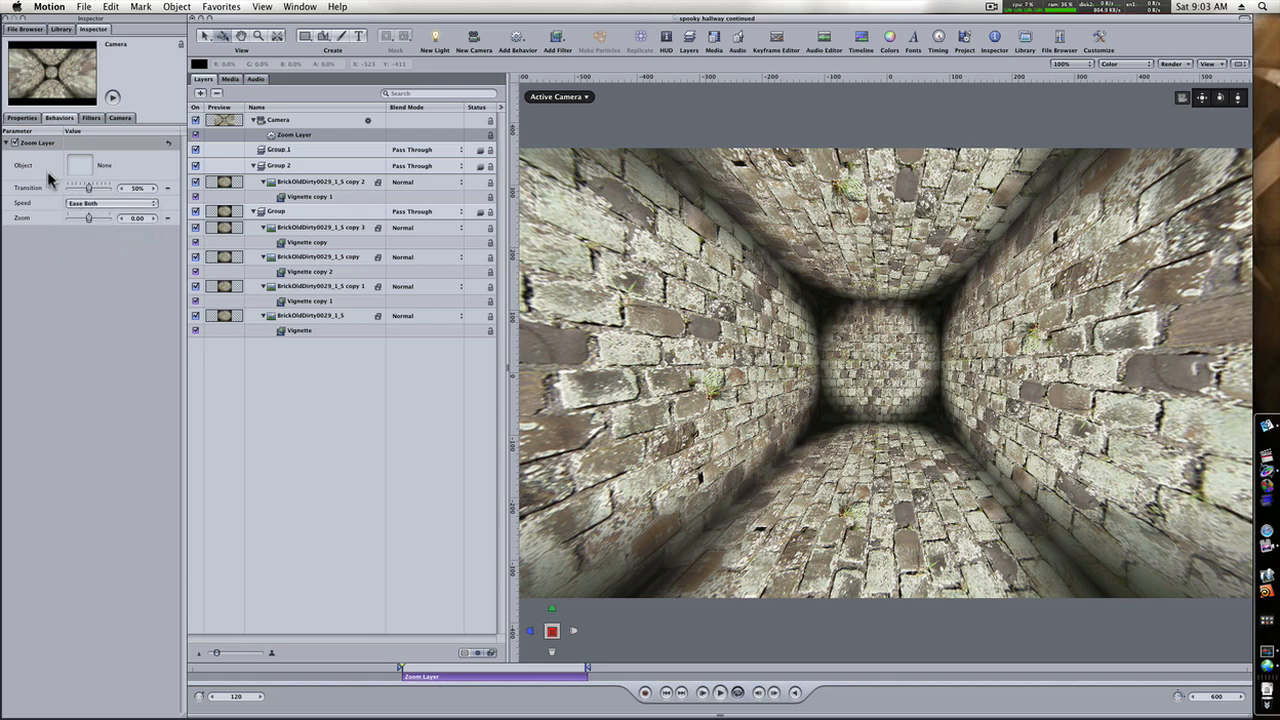
{"action": "left_click", "coordinate": [871, 362]}
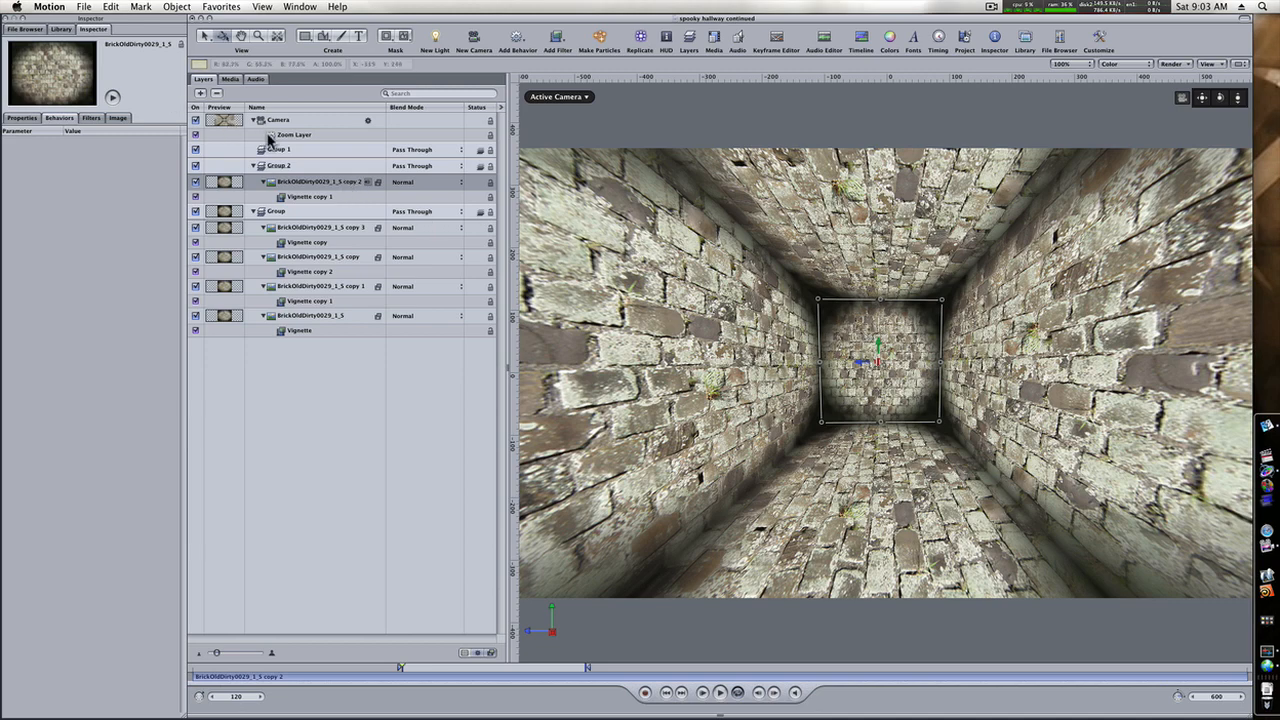
{"action": "left_click", "coordinate": [288, 136]}
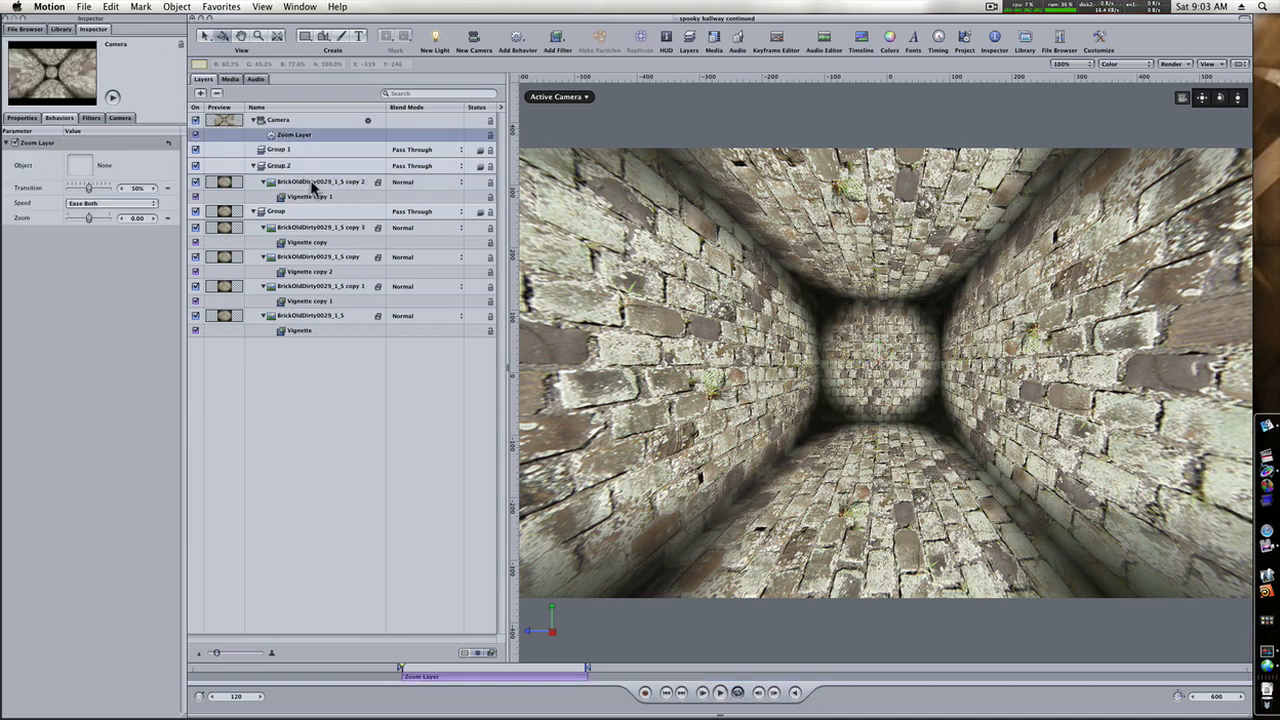
{"action": "left_click_drag", "start_coordinate": [313, 188], "coordinate": [82, 166]}
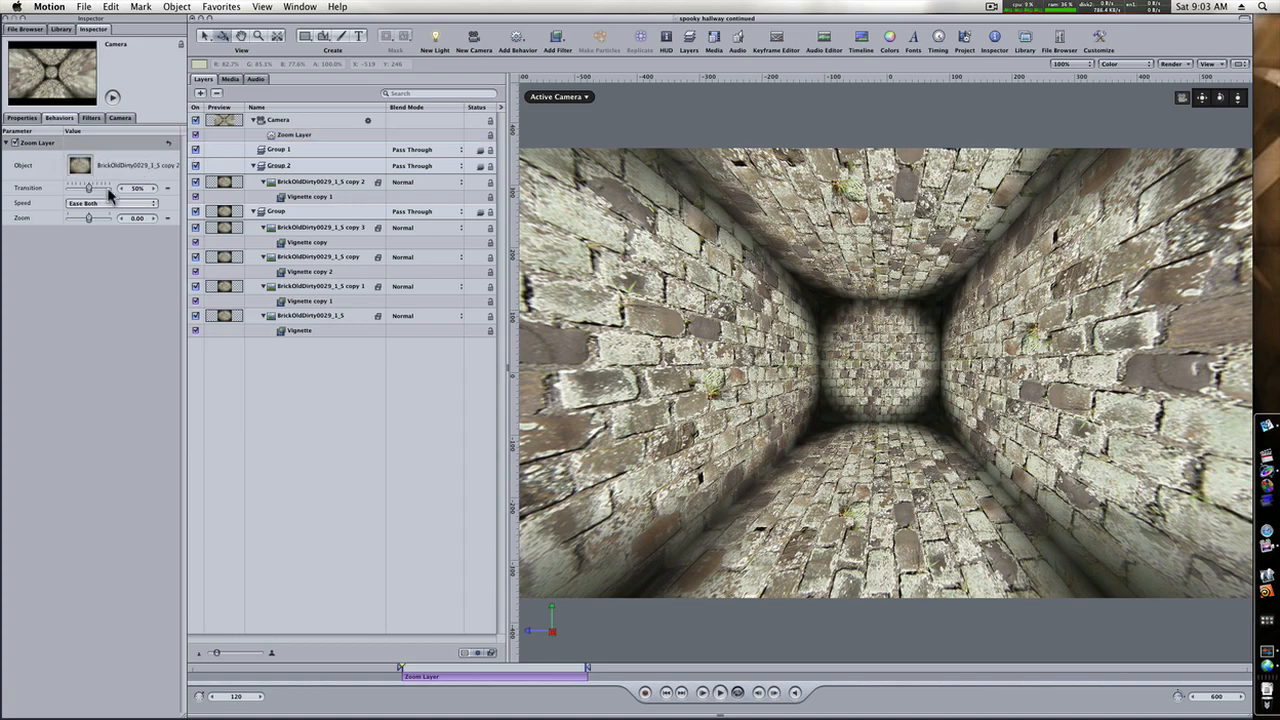
Play back the camera's zoom toward the back wall.
{"action": "left_click", "coordinate": [718, 693]}
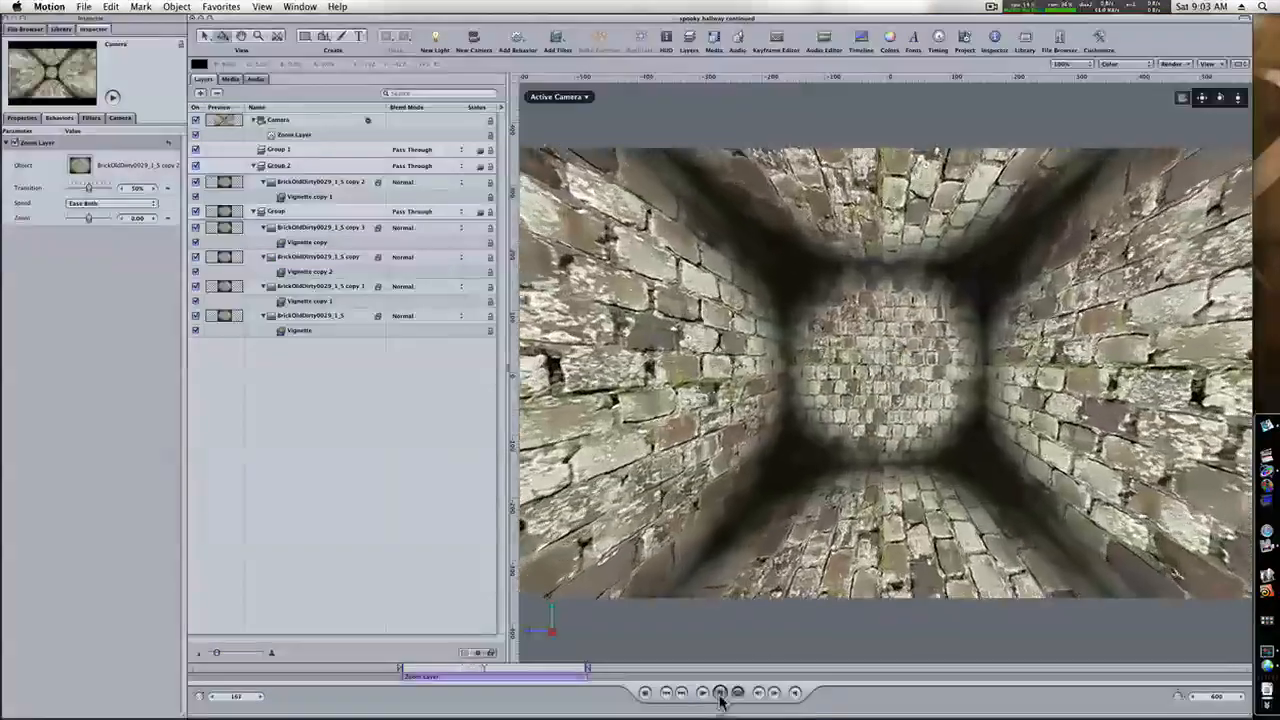
{"action": "left_click", "coordinate": [719, 693]}
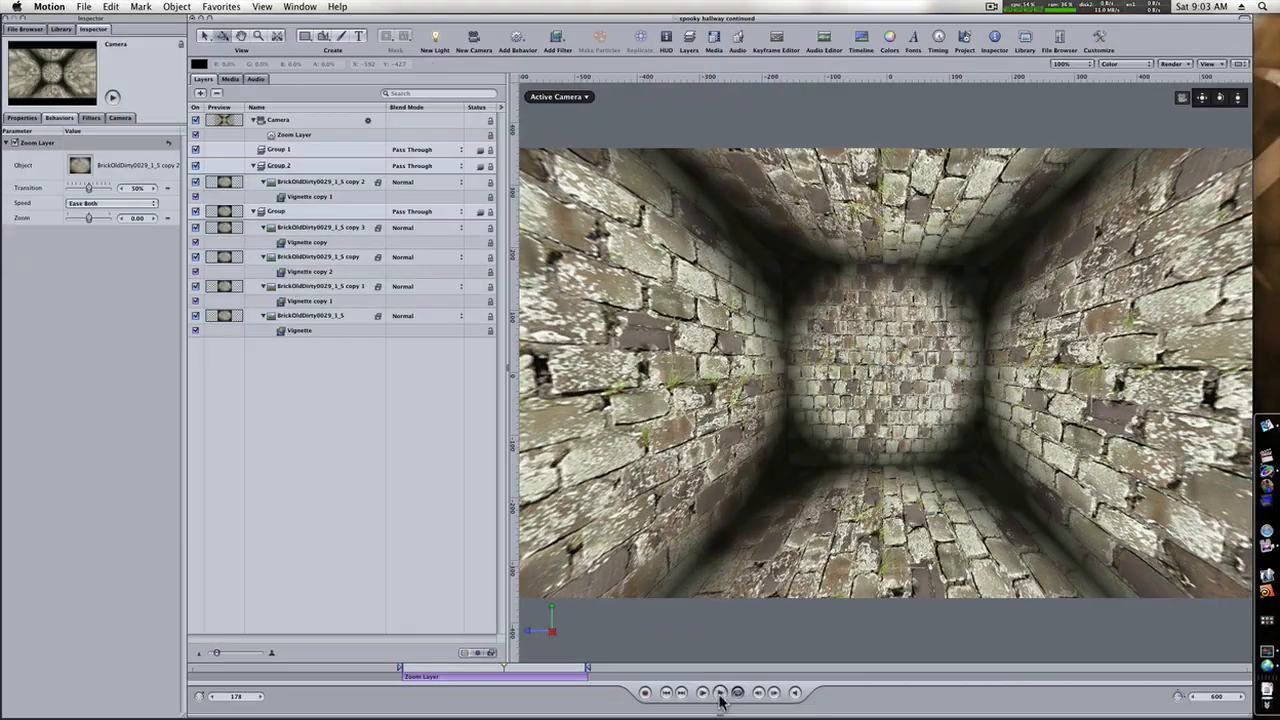
{"action": "left_click", "coordinate": [719, 692]}
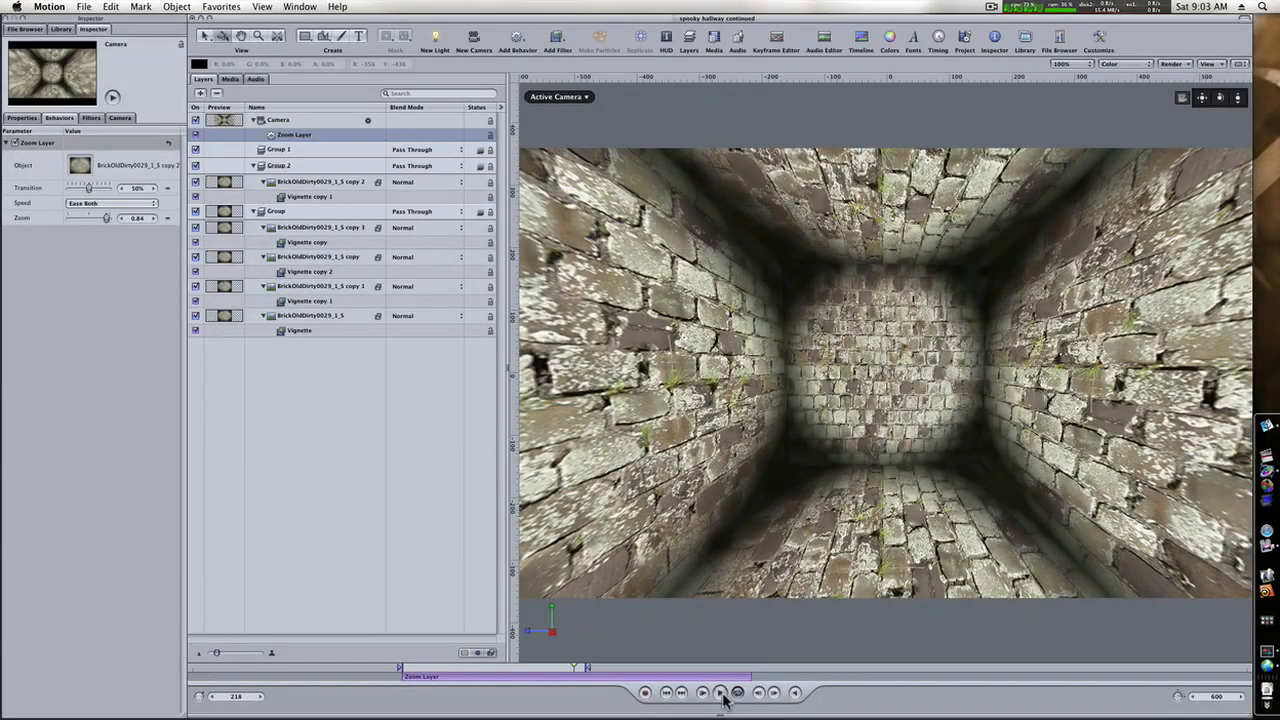
Set the Zoom Layer's Zoom to 0.84 with its end beyond the play range, and replay the camera move.
{"action": "mouse_move", "coordinate": [737, 683]}
{"action": "left_mouse_down"}
{"action": "mouse_move", "coordinate": [750, 683]}
{"action": "mouse_move", "coordinate": [695, 688]}
{"action": "mouse_move", "coordinate": [841, 683]}
{"action": "mouse_move", "coordinate": [630, 682]}
{"action": "mouse_move", "coordinate": [725, 684]}
{"action": "left_mouse_up"}
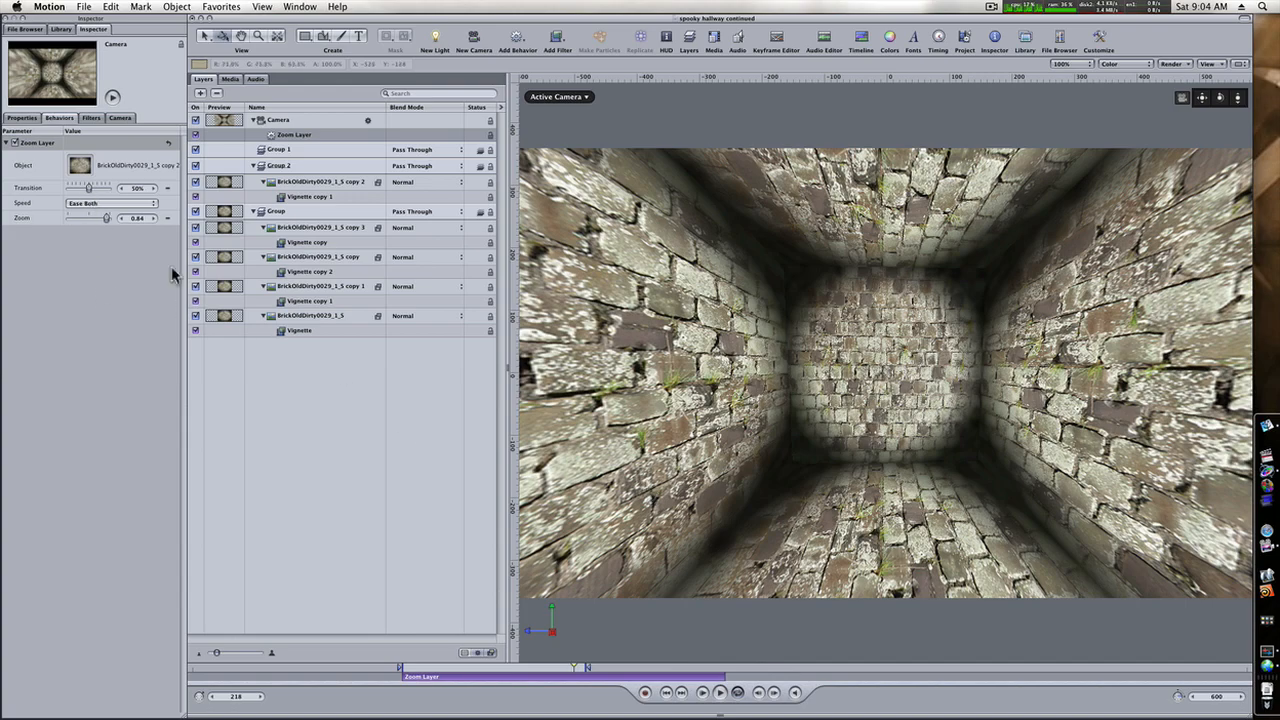
{"action": "left_click", "coordinate": [703, 696]}
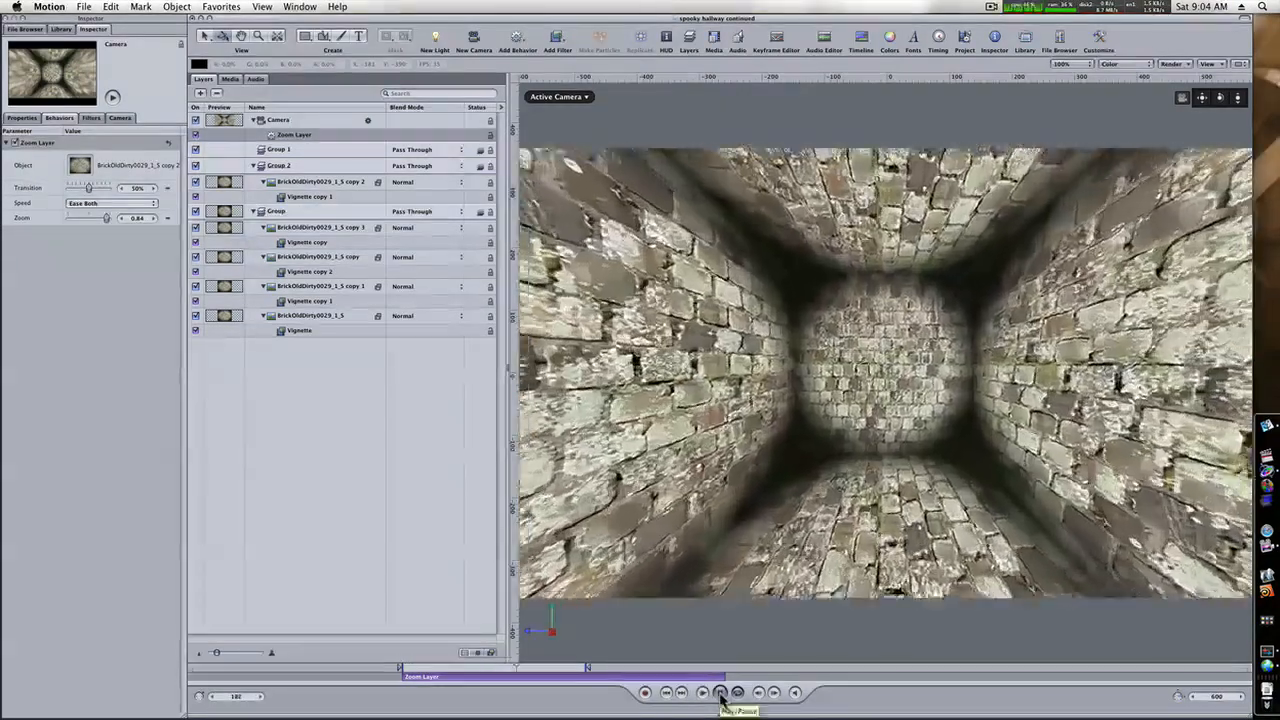
{"action": "left_click", "coordinate": [720, 693]}
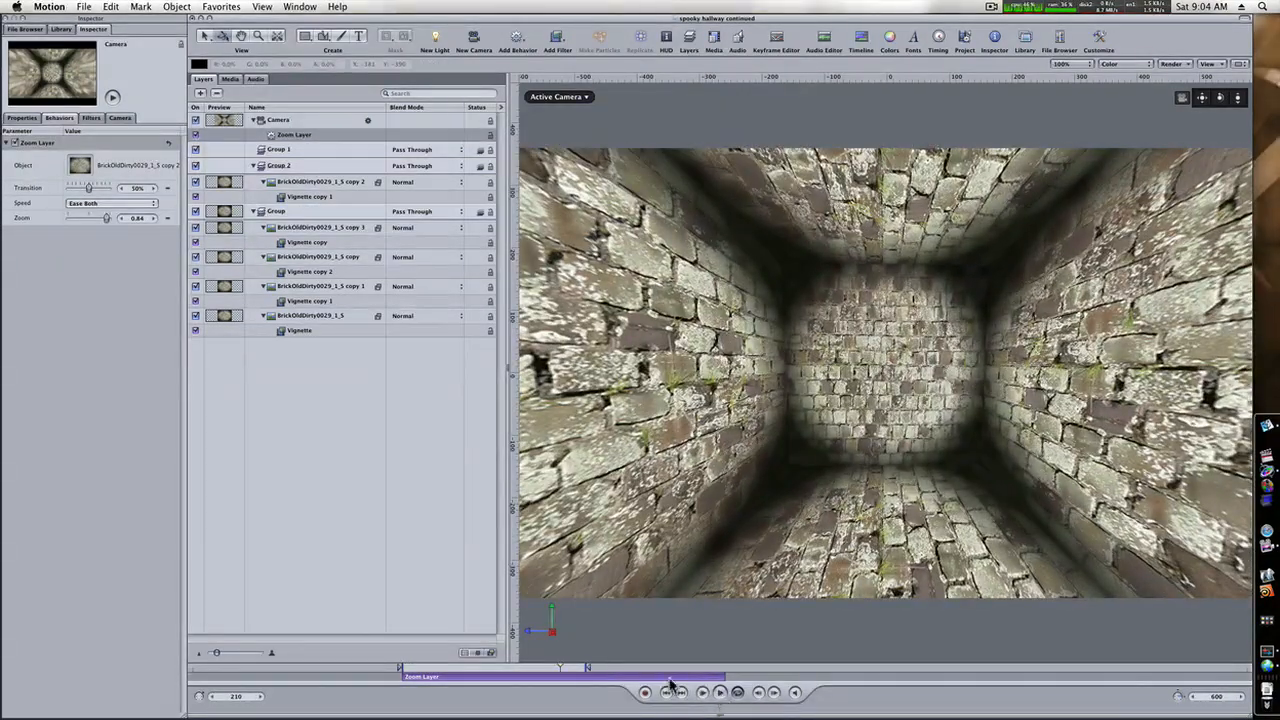
Return to frame 121 and add a Wriggle parameter behavior to the camera's X position.
{"action": "left_click", "coordinate": [481, 672]}
{"action": "left_click_drag", "start_coordinate": [481, 672], "coordinate": [401, 673]}
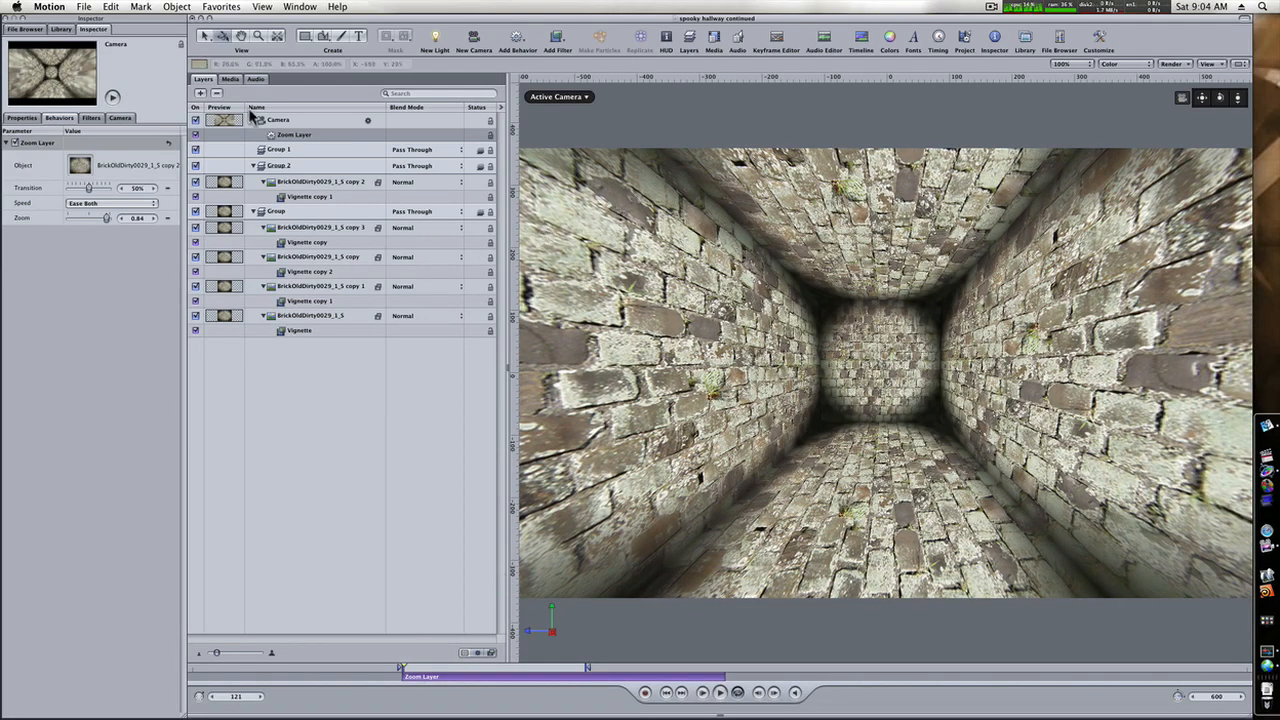
{"action": "left_click", "coordinate": [316, 122]}
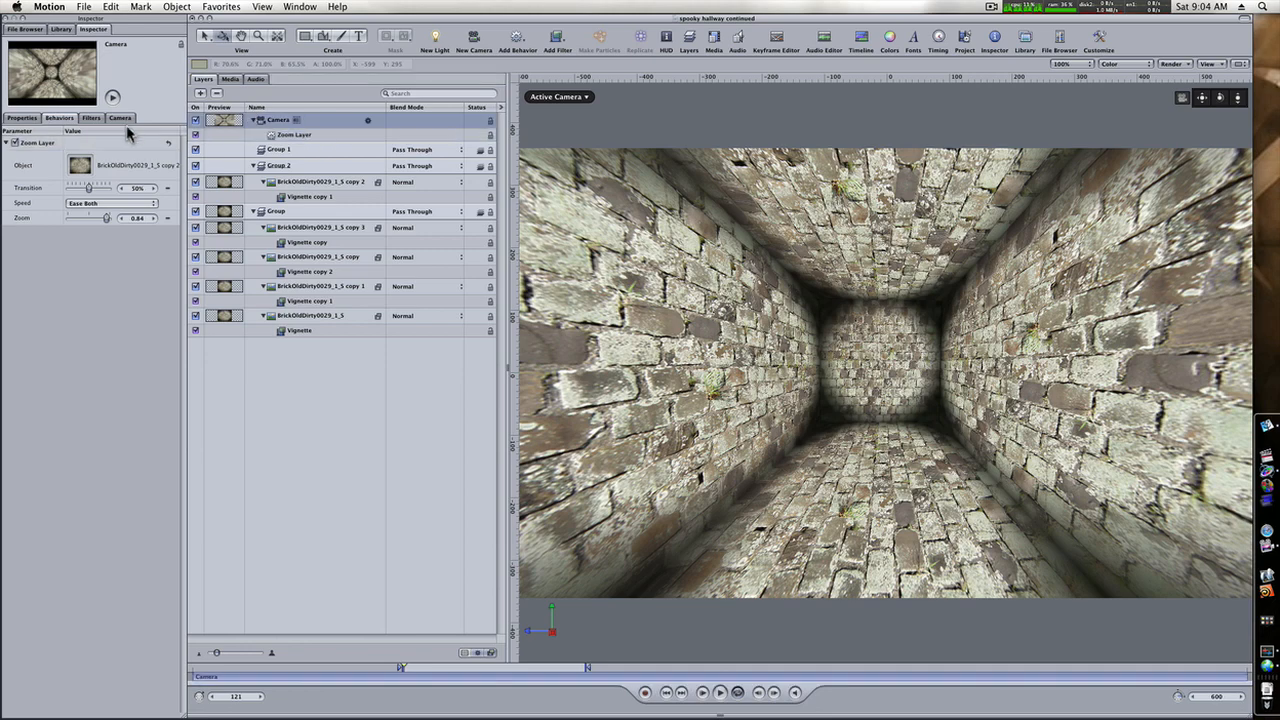
{"action": "left_click", "coordinate": [20, 118]}
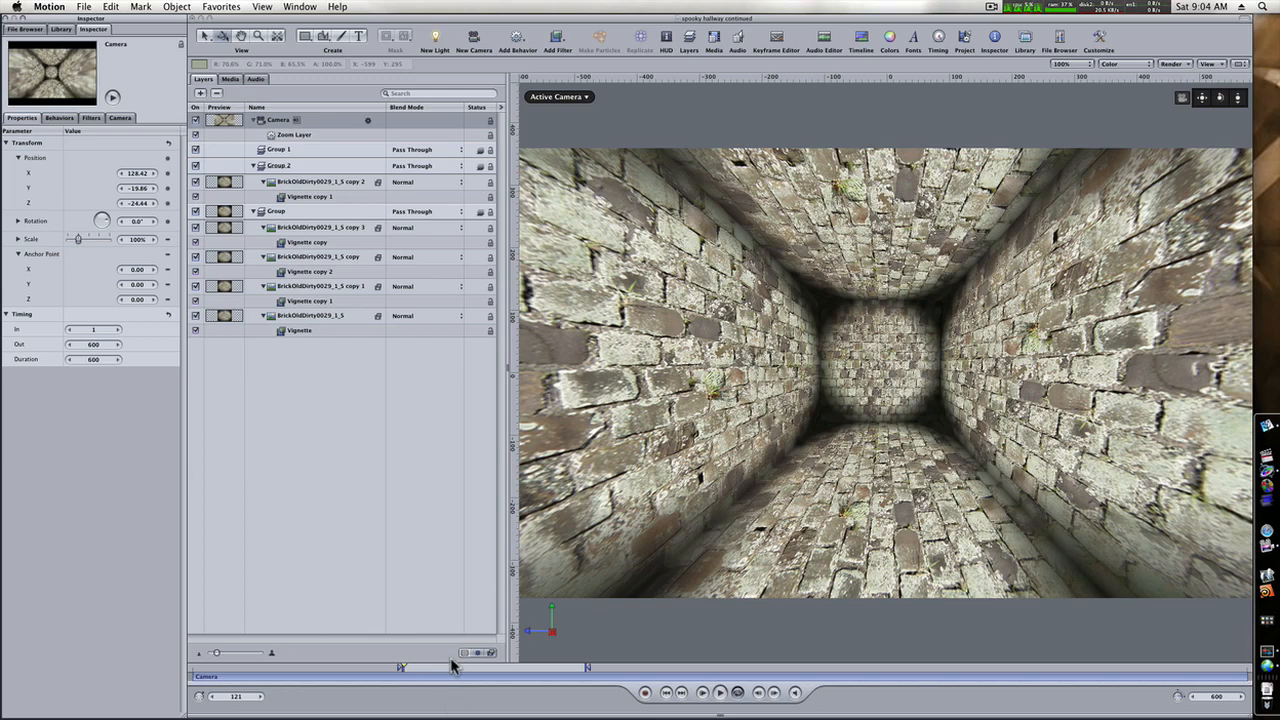
{"action": "left_click", "coordinate": [420, 670]}
{"action": "mouse_move", "coordinate": [420, 672]}
{"action": "left_mouse_down"}
{"action": "mouse_move", "coordinate": [495, 682]}
{"action": "mouse_move", "coordinate": [405, 677]}
{"action": "left_mouse_up"}
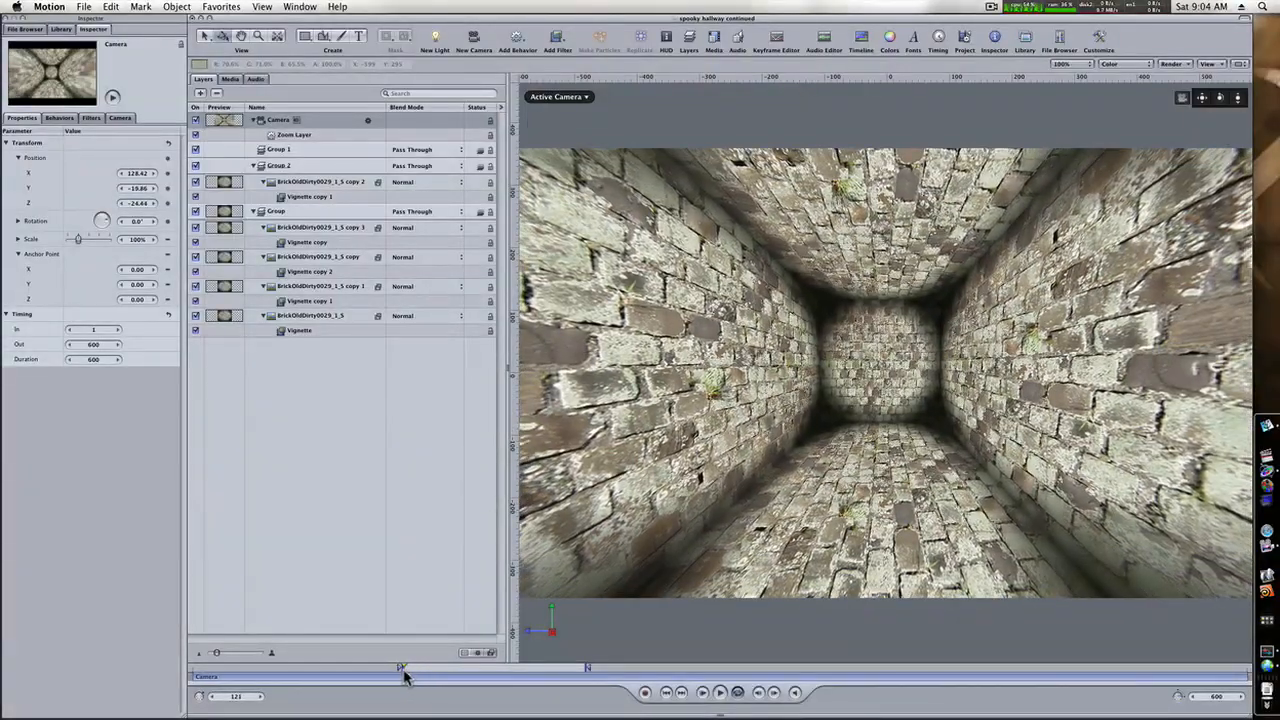
{"action": "right_click", "coordinate": [30, 178]}
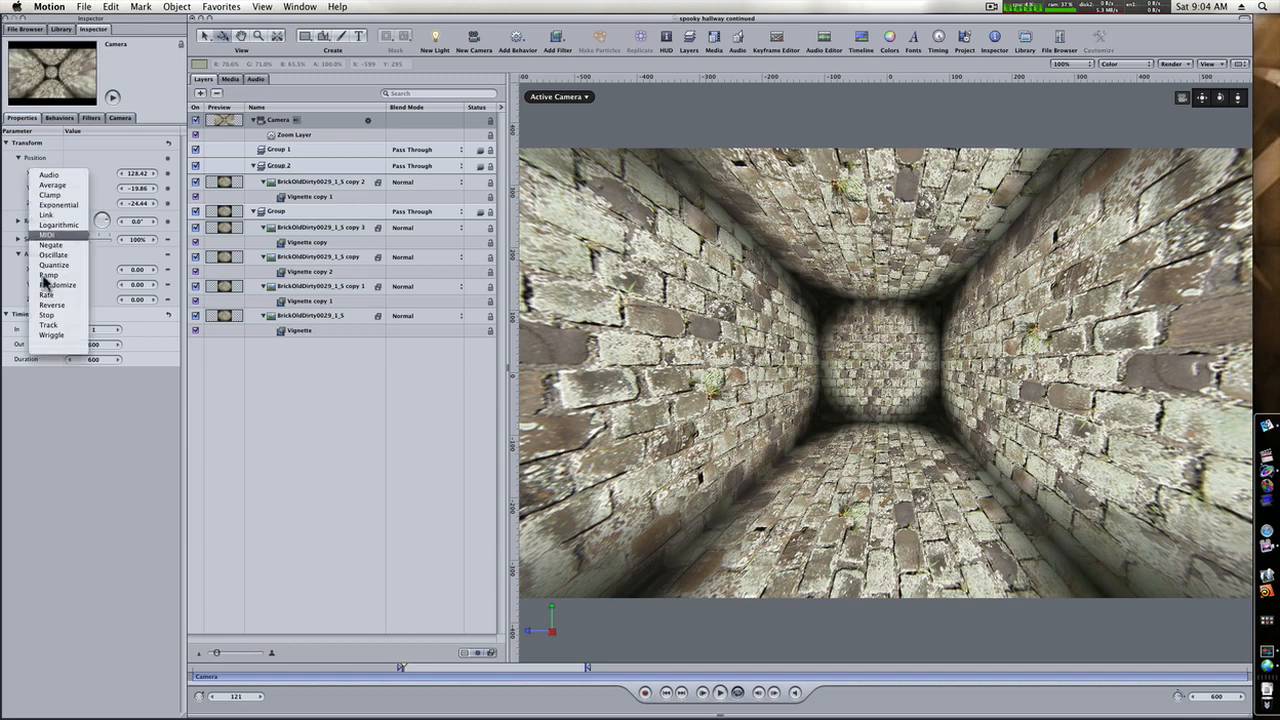
{"action": "left_click", "coordinate": [52, 335]}
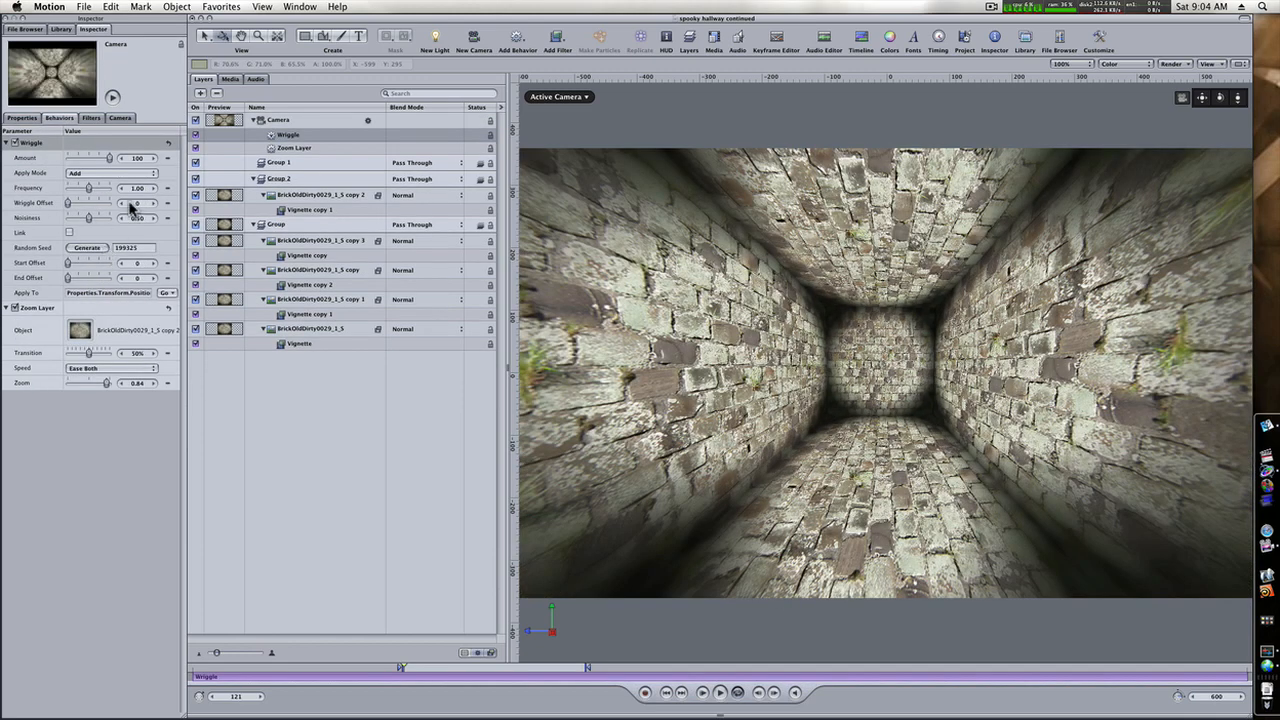
Set the camera Wriggle behavior's Amount to 45 while previewing the shaking motion in playback.
{"action": "left_click_drag", "start_coordinate": [145, 159], "coordinate": [105, 158]}
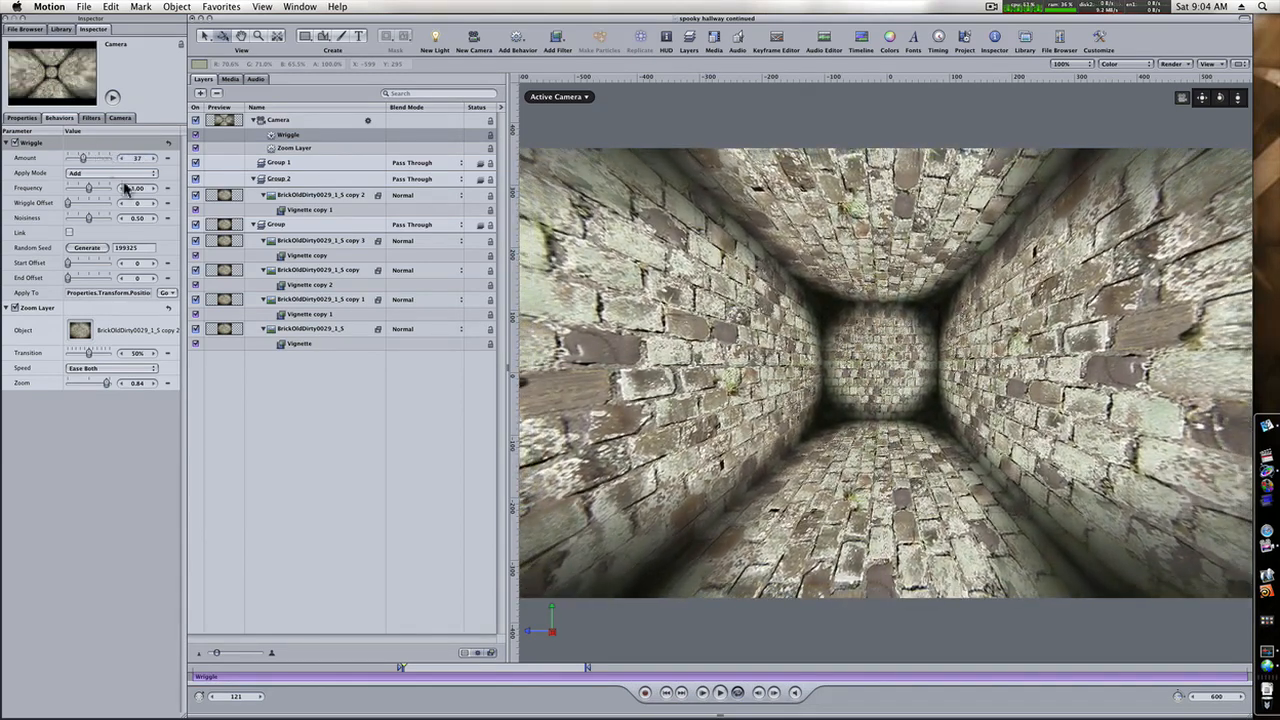
{"action": "left_click", "coordinate": [719, 692]}
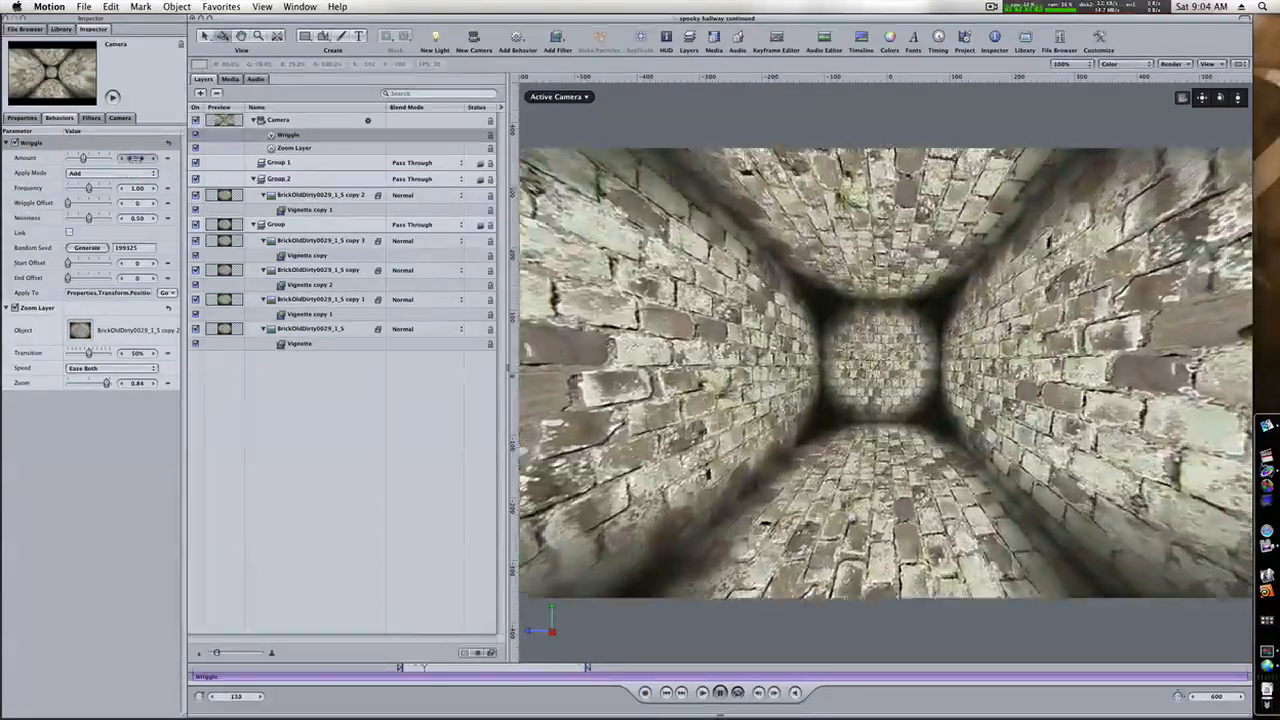
{"action": "left_click_drag", "start_coordinate": [136, 158], "coordinate": [143, 160]}
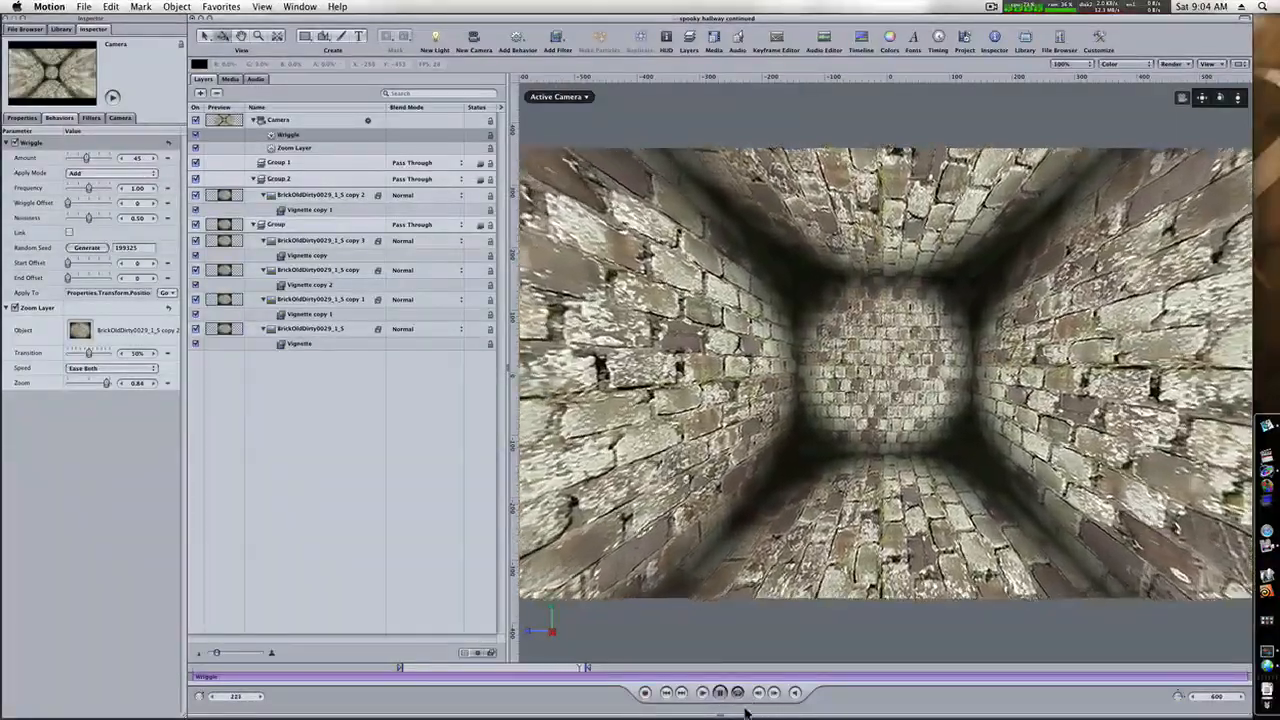
Stop playback and add a second Wriggle parameter behavior to the camera's Z position.
{"action": "key", "text": "space"}
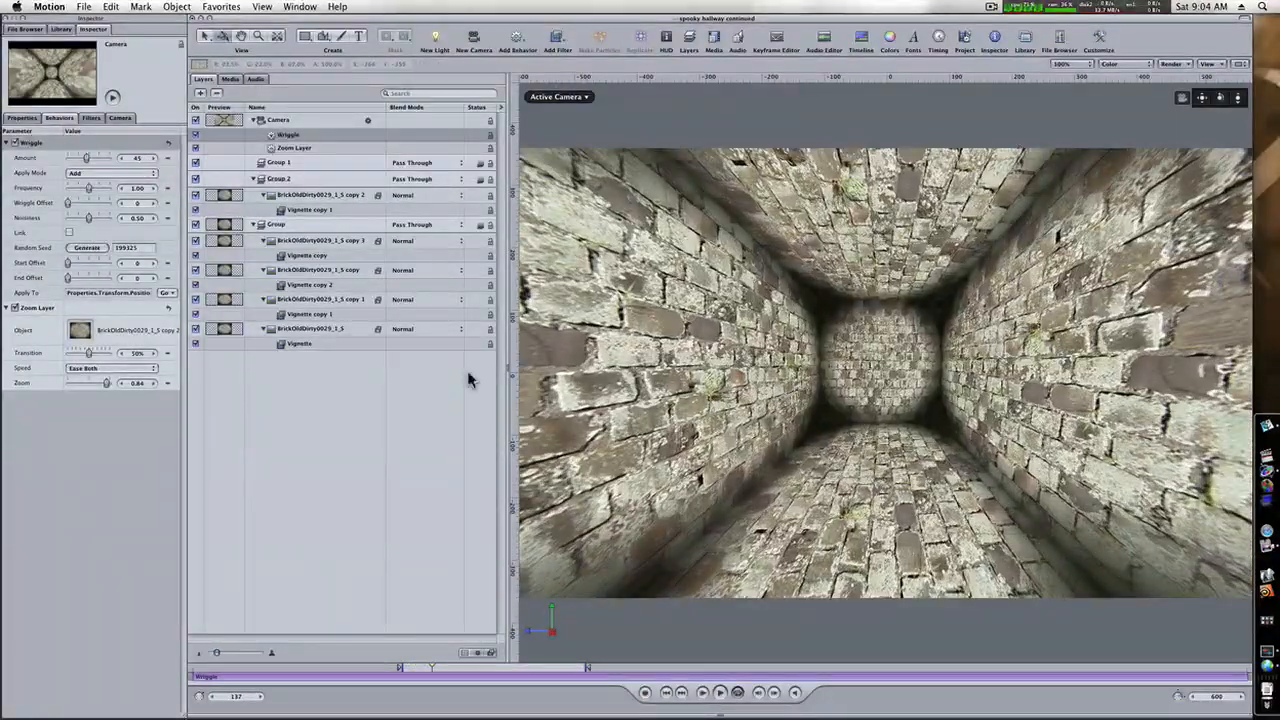
{"action": "left_click", "coordinate": [277, 121]}
{"action": "left_click", "coordinate": [22, 118]}
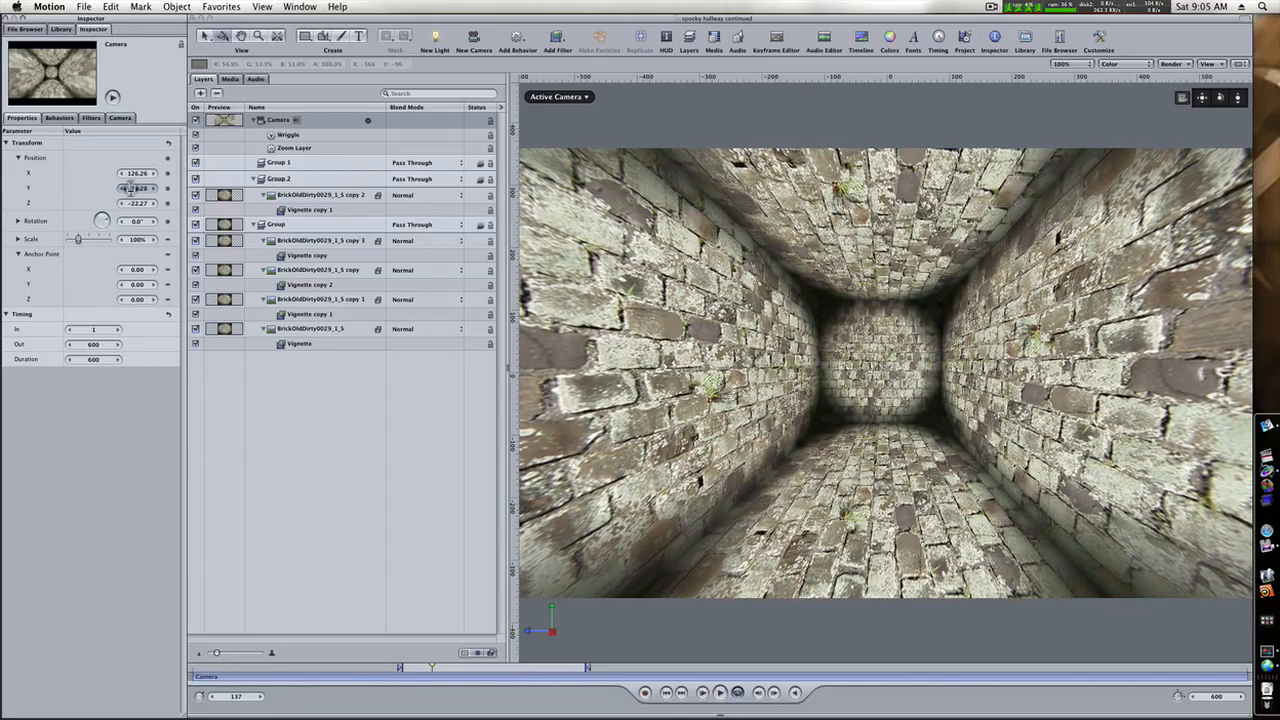
{"action": "right_click", "coordinate": [43, 206]}
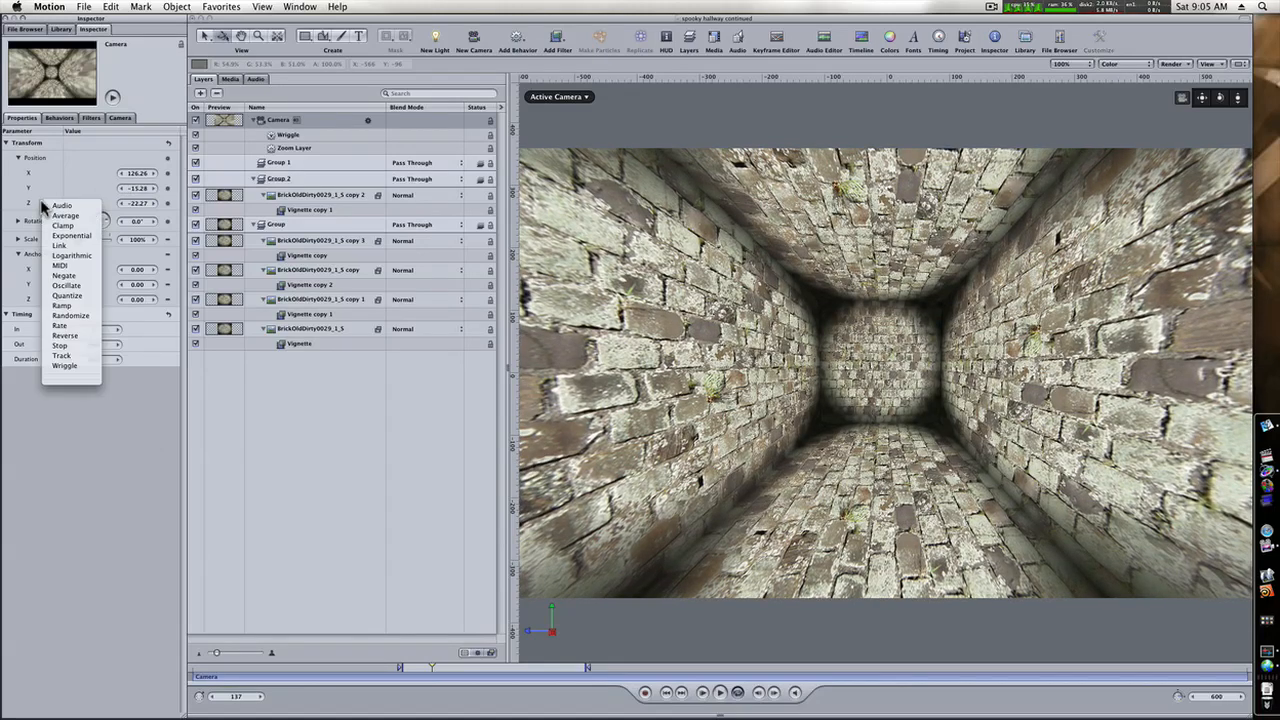
{"action": "left_click", "coordinate": [79, 367]}
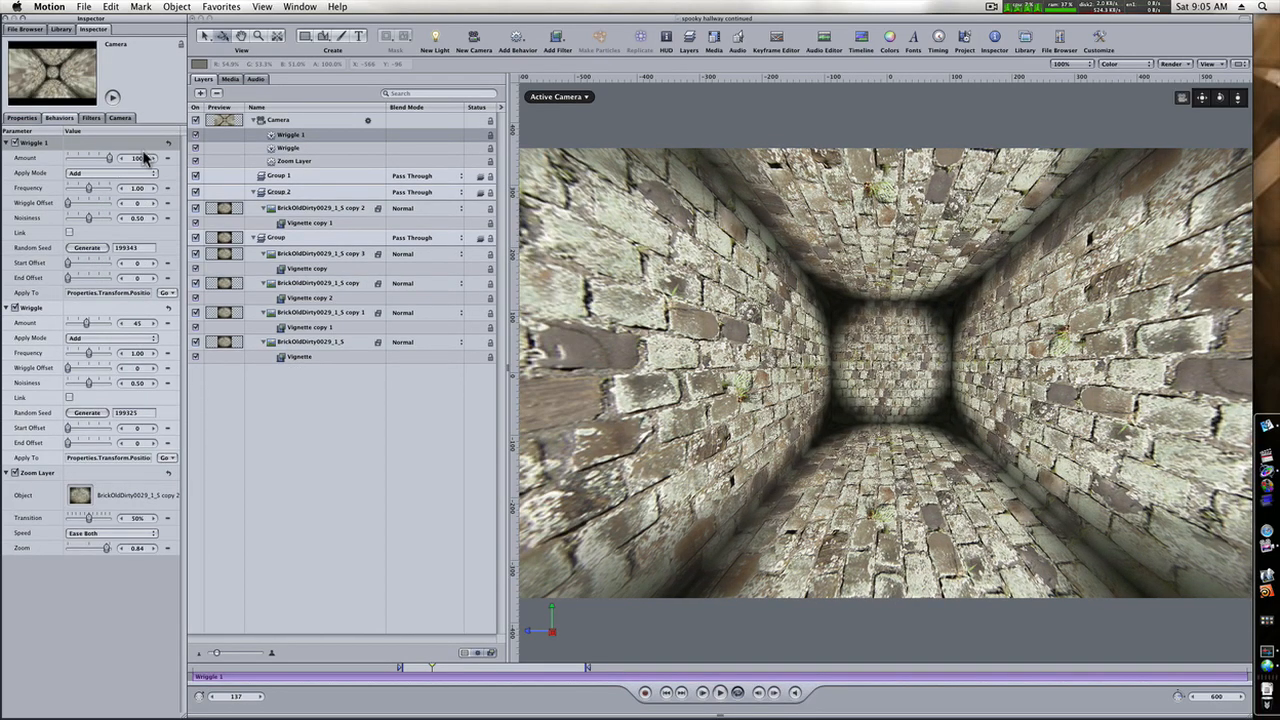
Set the Wriggle 1 behavior's Amount to 67 while previewing the camera shake, and return to frame 121.
{"action": "left_click_drag", "start_coordinate": [135, 158], "coordinate": [80, 157]}
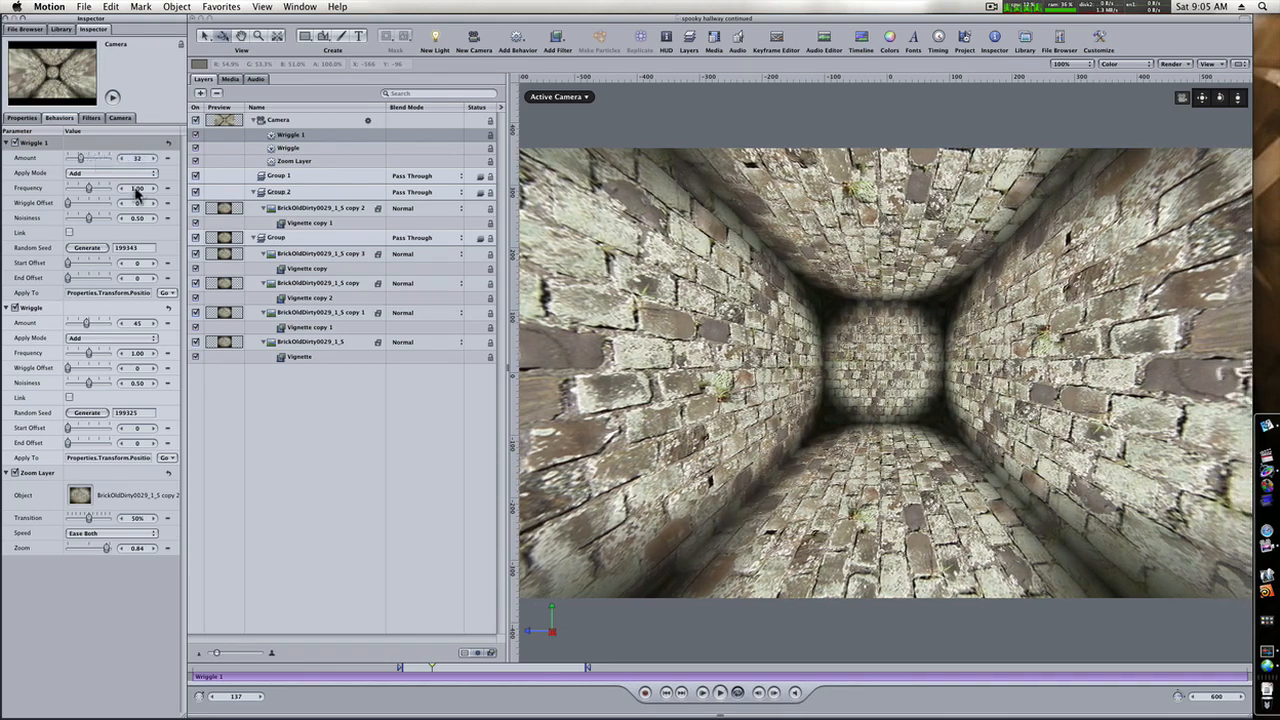
{"action": "left_click", "coordinate": [717, 695]}
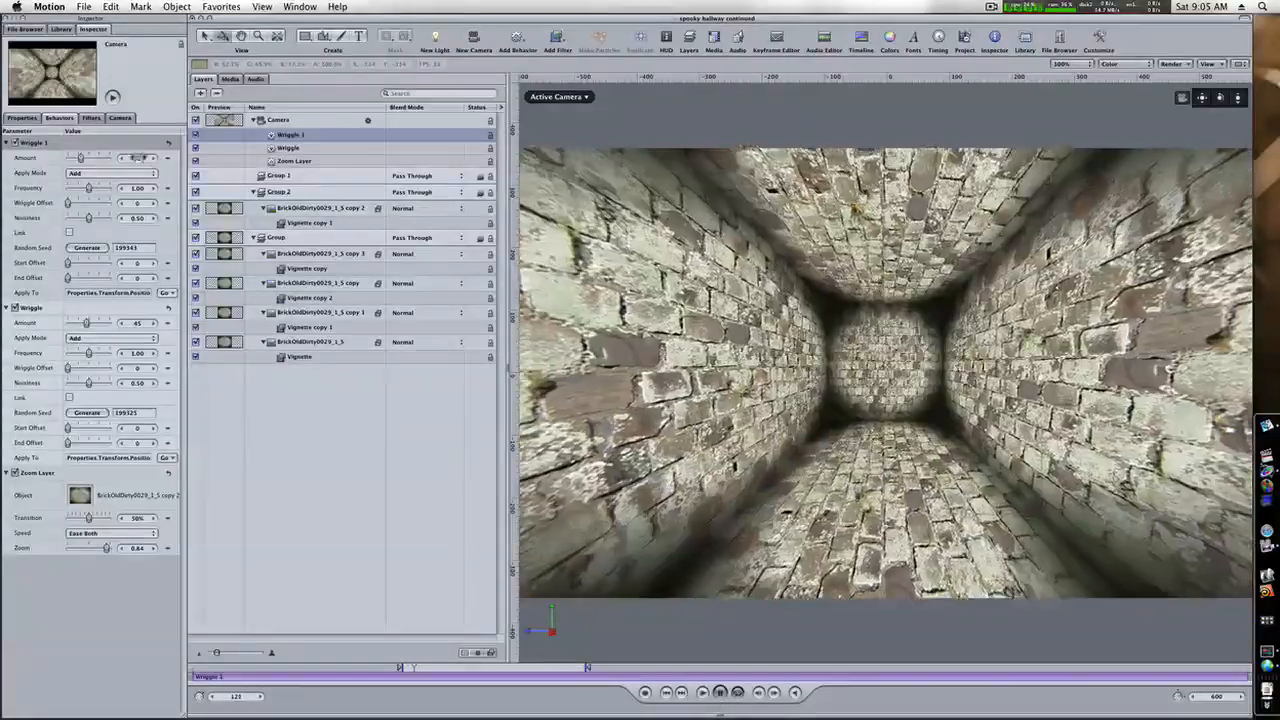
{"action": "mouse_move", "coordinate": [138, 157]}
{"action": "left_mouse_down"}
{"action": "mouse_move", "coordinate": [159, 158]}
{"action": "mouse_move", "coordinate": [150, 163]}
{"action": "left_mouse_up"}
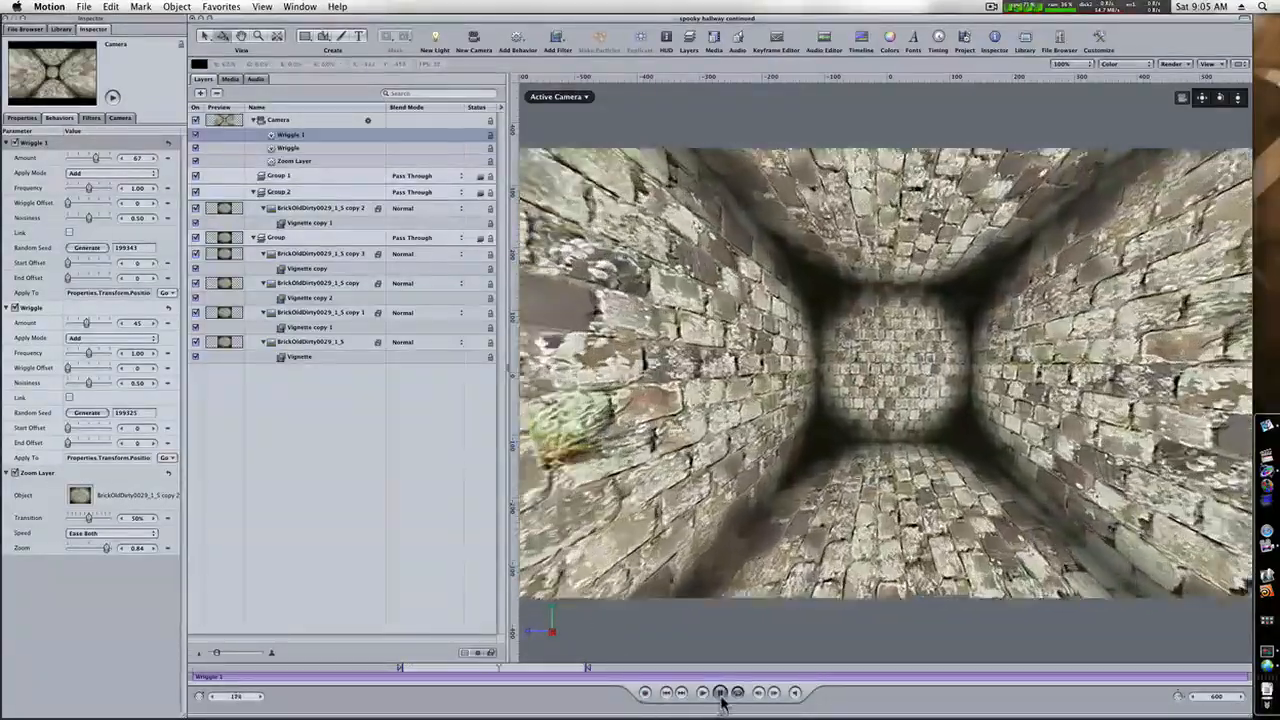
{"action": "left_click_drag", "start_coordinate": [496, 676], "coordinate": [401, 672]}
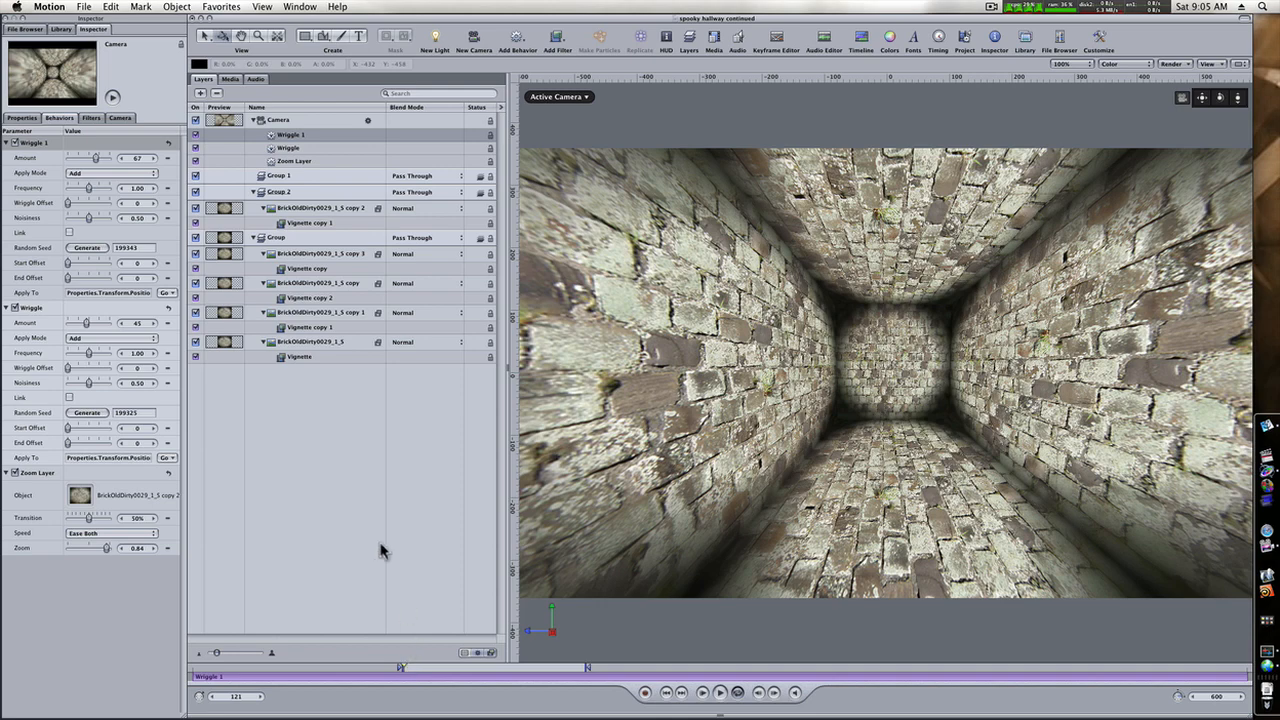
Add a point light to the hallway and raise its Intensity to 212%.
{"action": "left_click", "coordinate": [334, 481]}
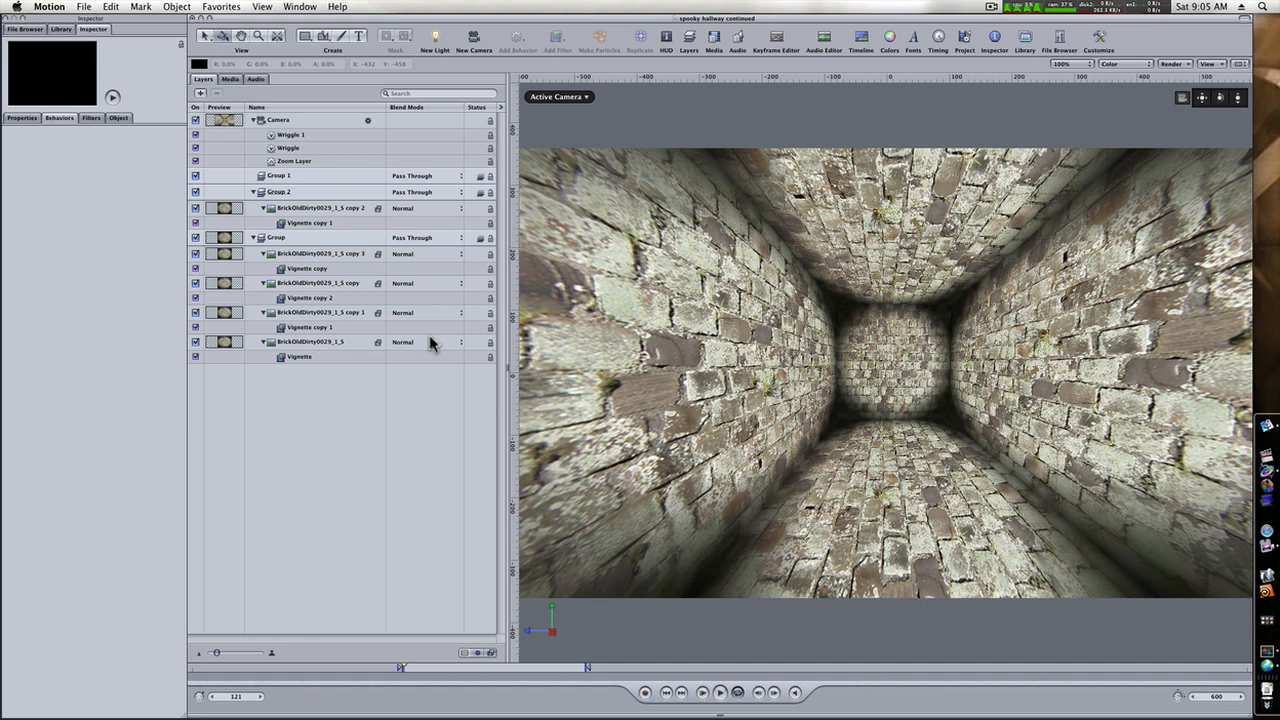
{"action": "left_click", "coordinate": [436, 40]}
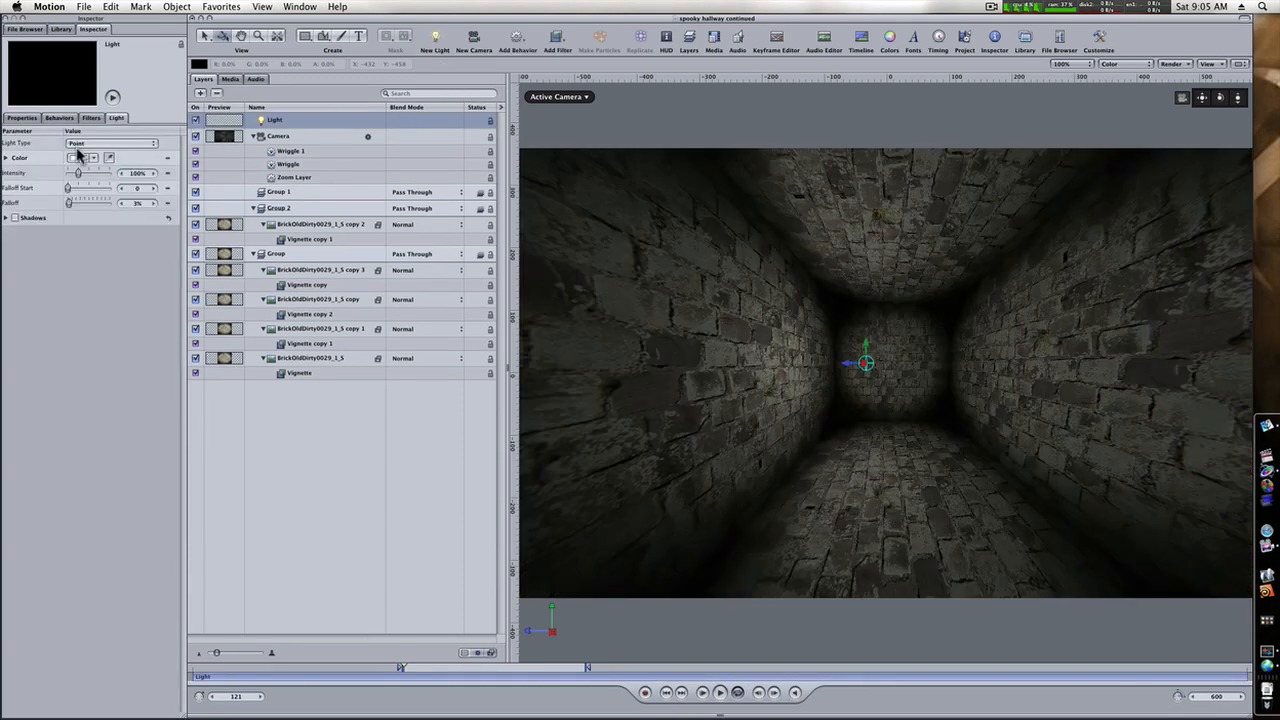
{"action": "left_click_drag", "start_coordinate": [79, 174], "coordinate": [90, 173]}
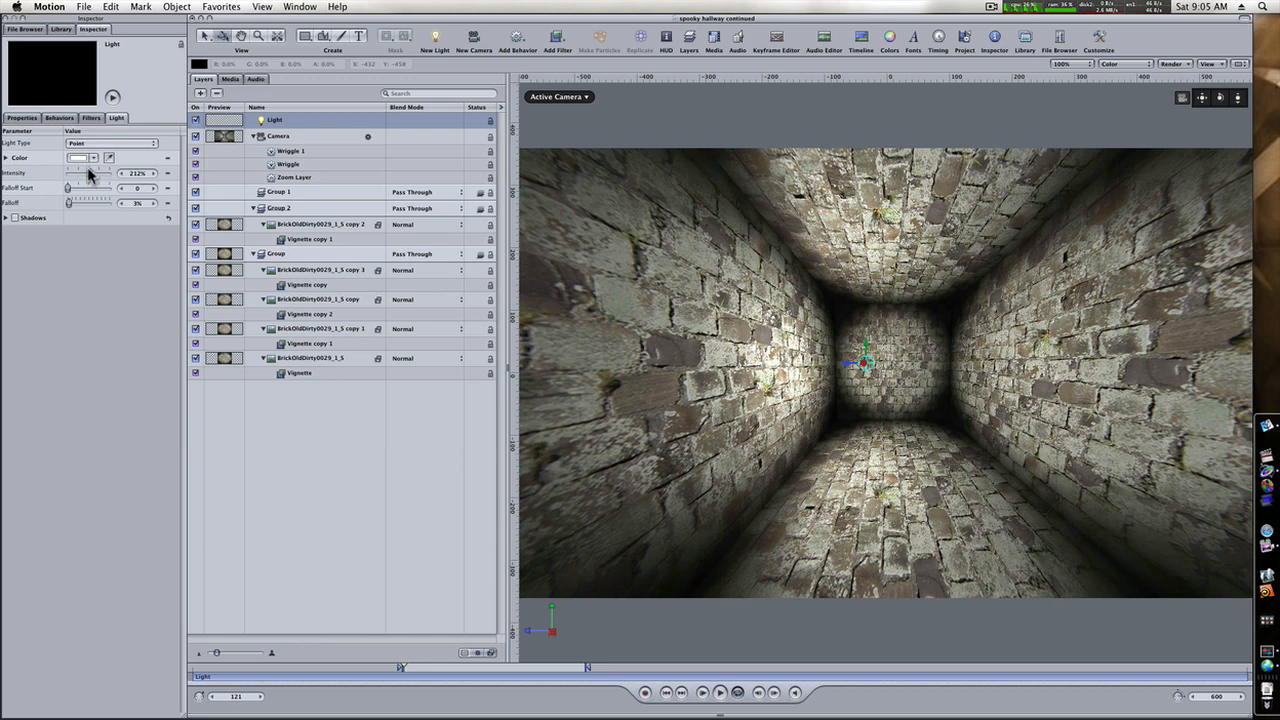
Tint the light pale green for an eerie look.
{"action": "left_click", "coordinate": [77, 158]}
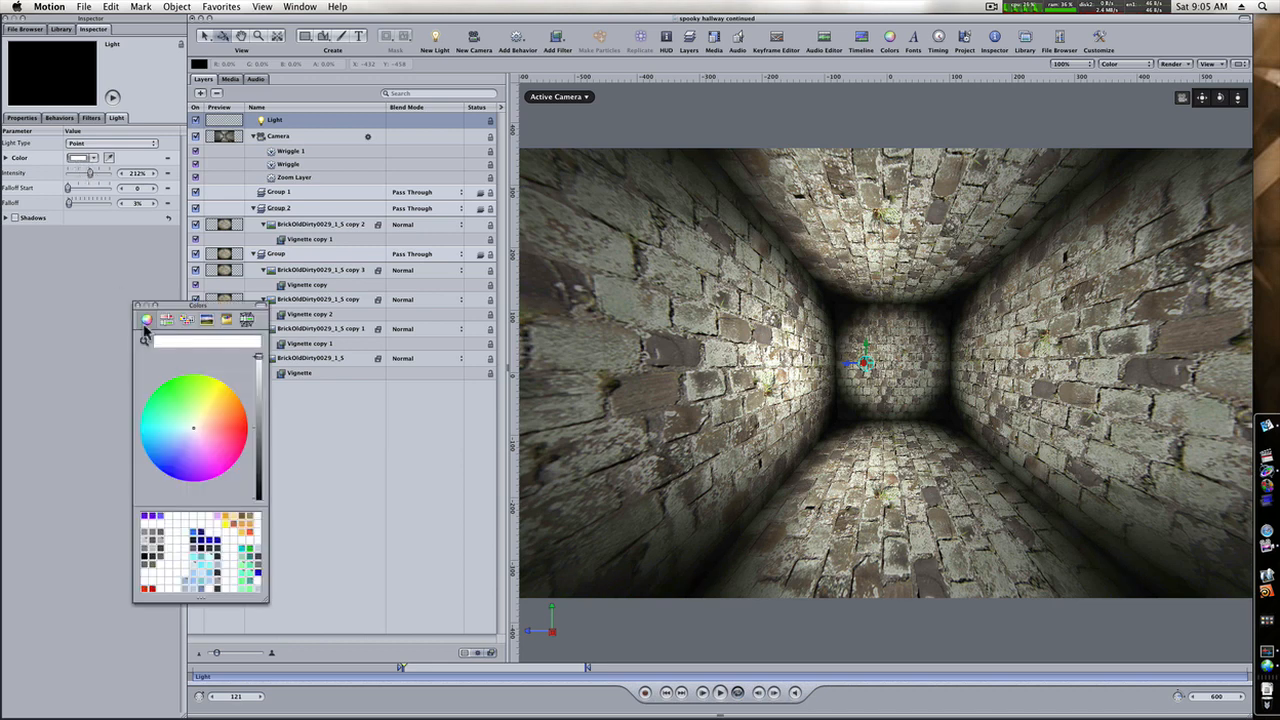
{"action": "left_click", "coordinate": [186, 425]}
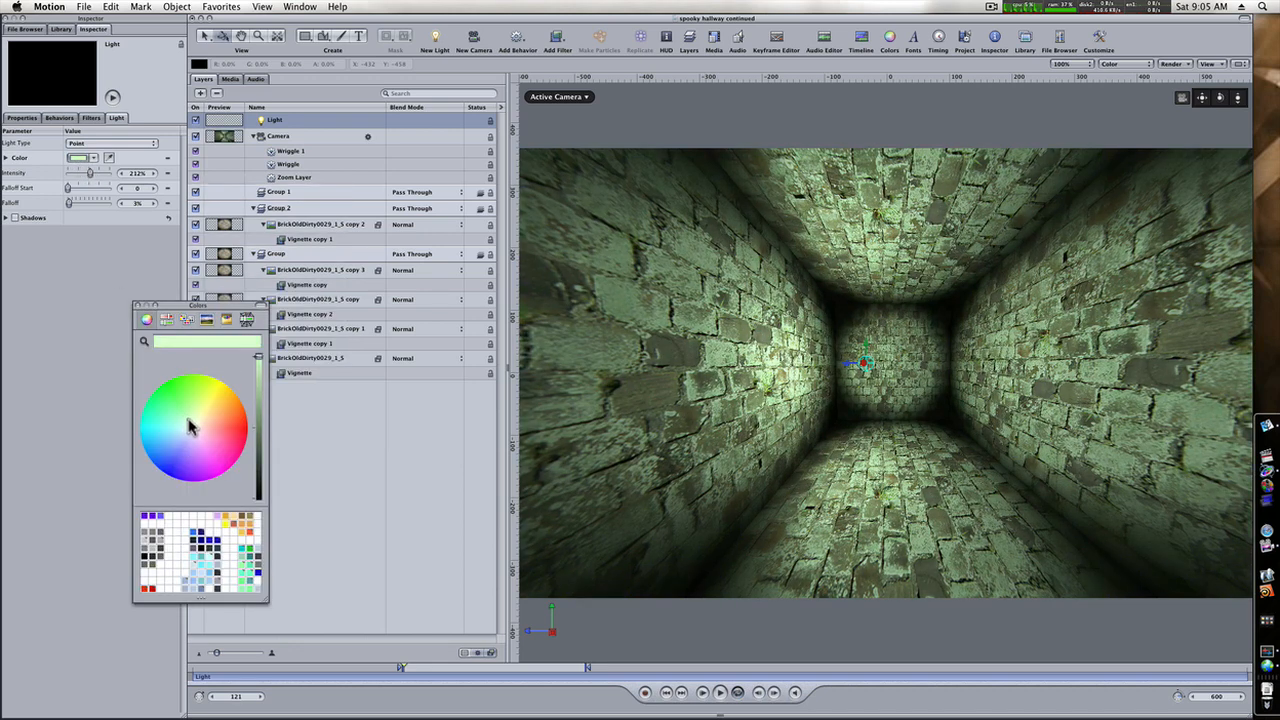
{"action": "left_click", "coordinate": [139, 304]}
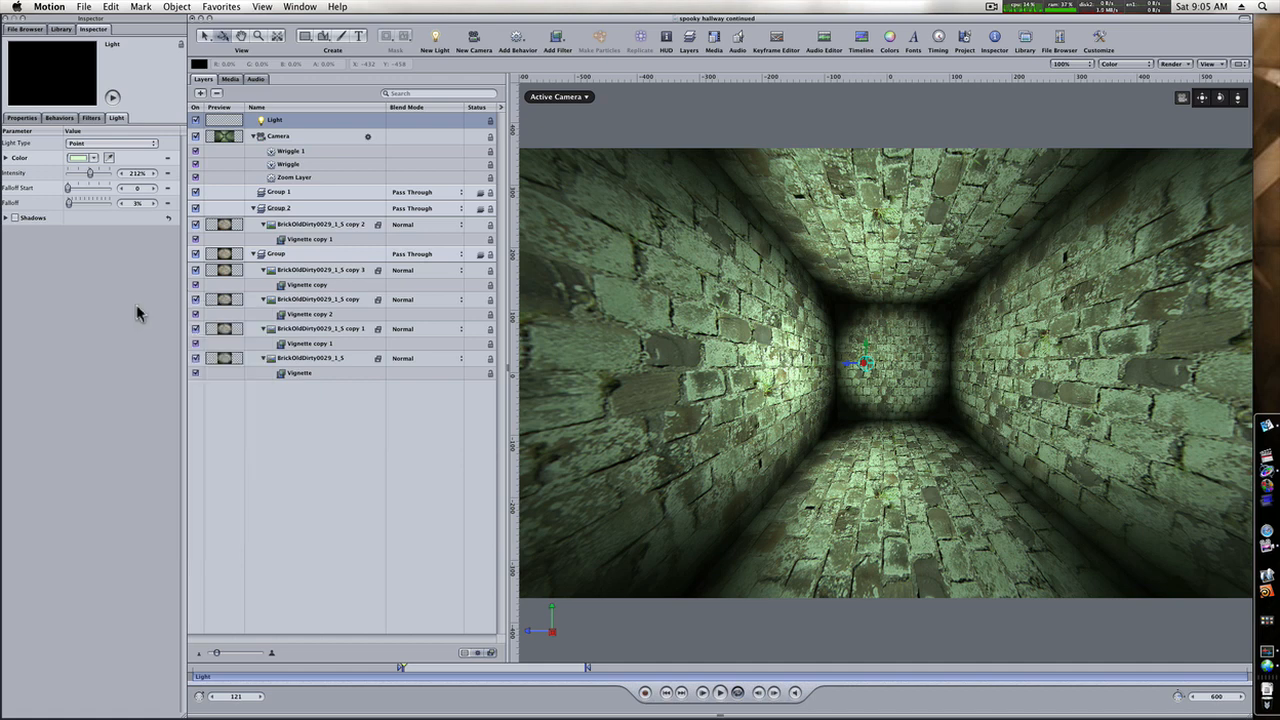
Move the back wall layer, BrickOldDirty0029_1_S copy 2, from Group 2 into Group with the other walls.
{"action": "left_click", "coordinate": [308, 257]}
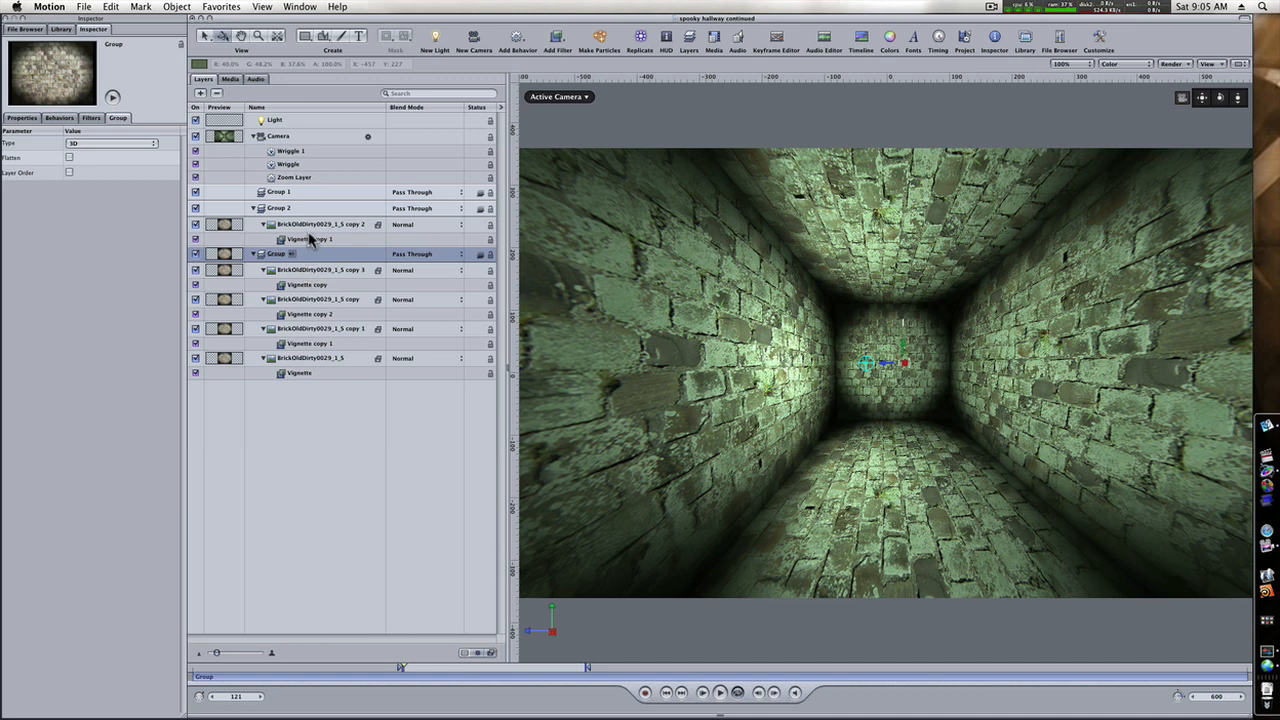
{"action": "left_click", "coordinate": [310, 227]}
{"action": "left_click", "coordinate": [310, 271]}
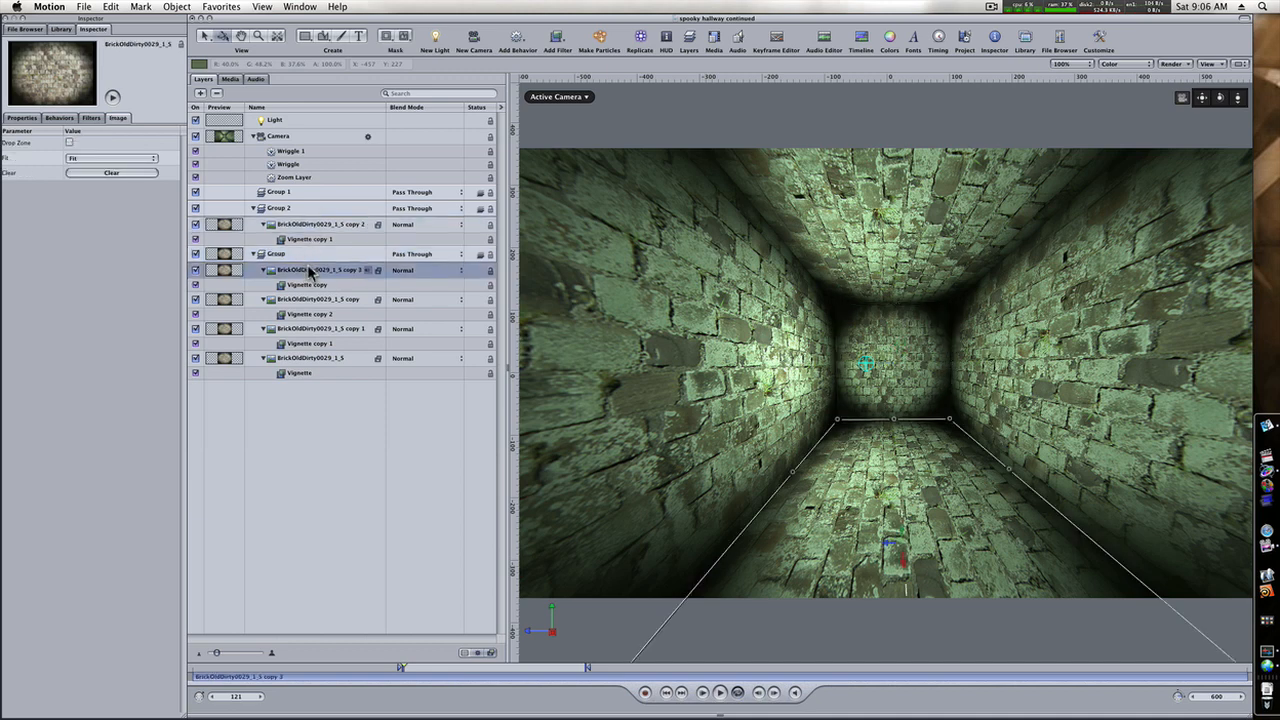
{"action": "left_click", "coordinate": [313, 287]}
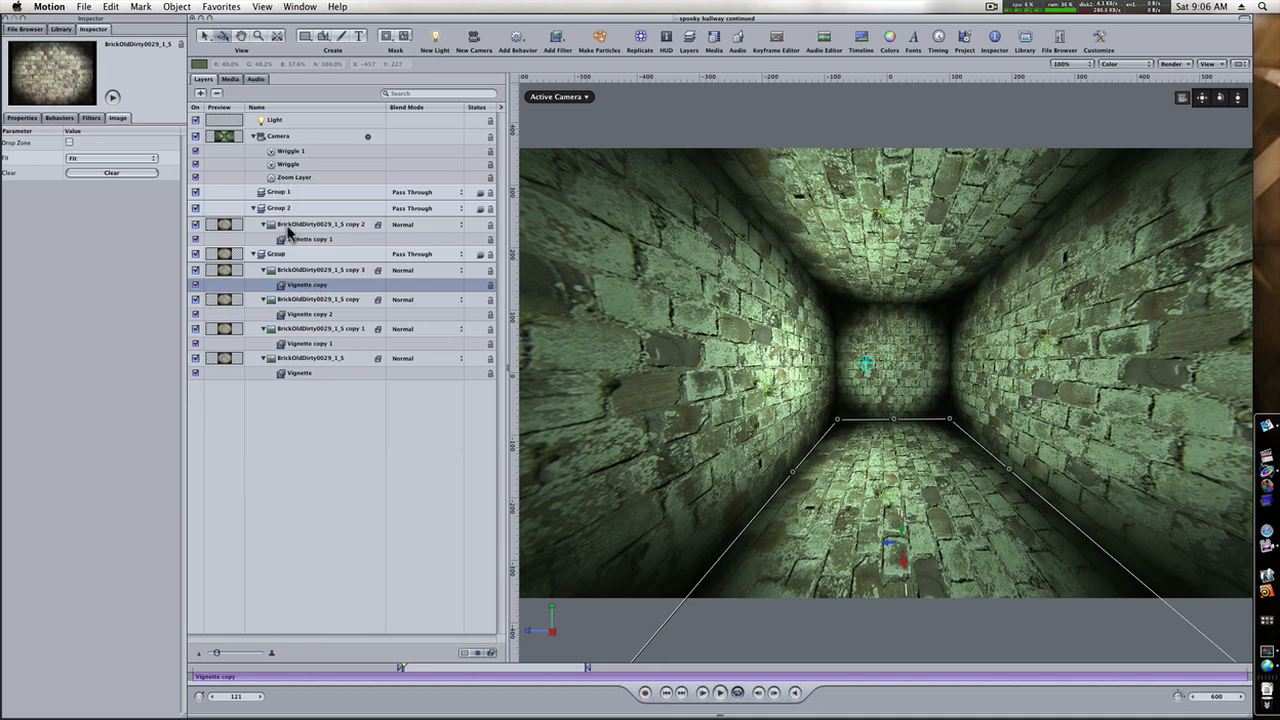
{"action": "left_click_drag", "start_coordinate": [287, 228], "coordinate": [287, 270]}
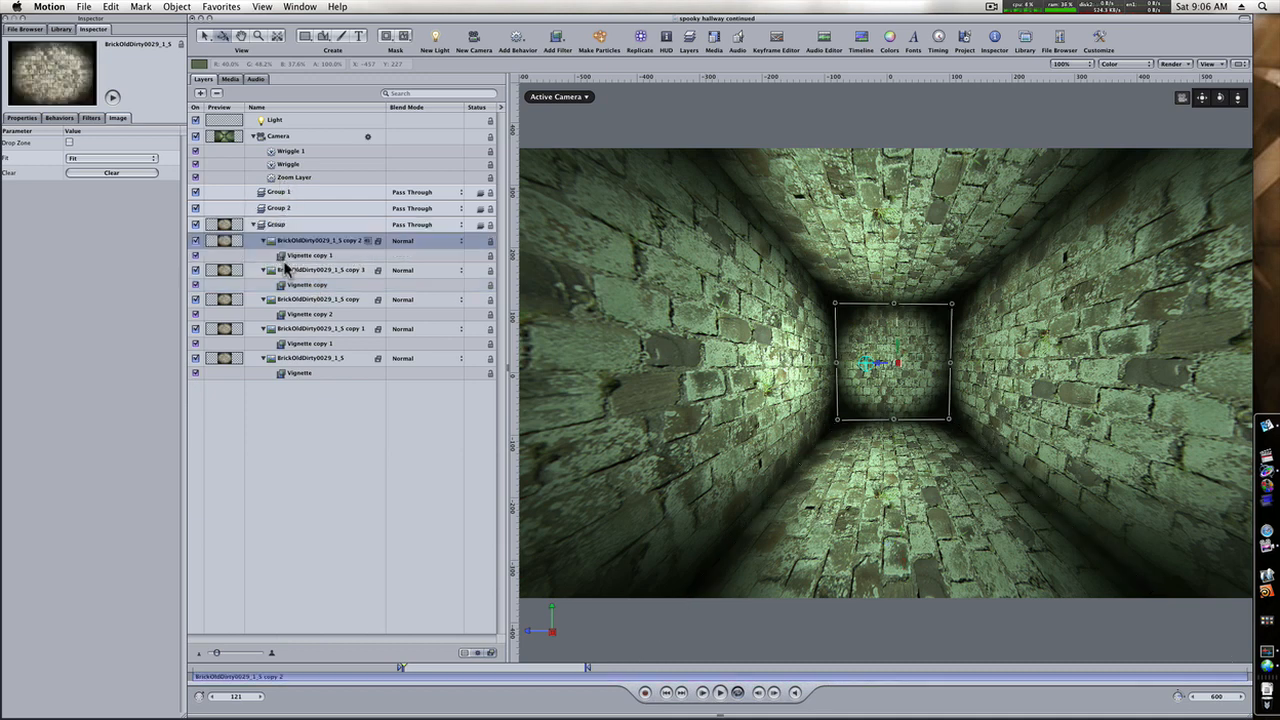
Delete the empty Group 2 and Group 1 from the project.
{"action": "left_click", "coordinate": [295, 208]}
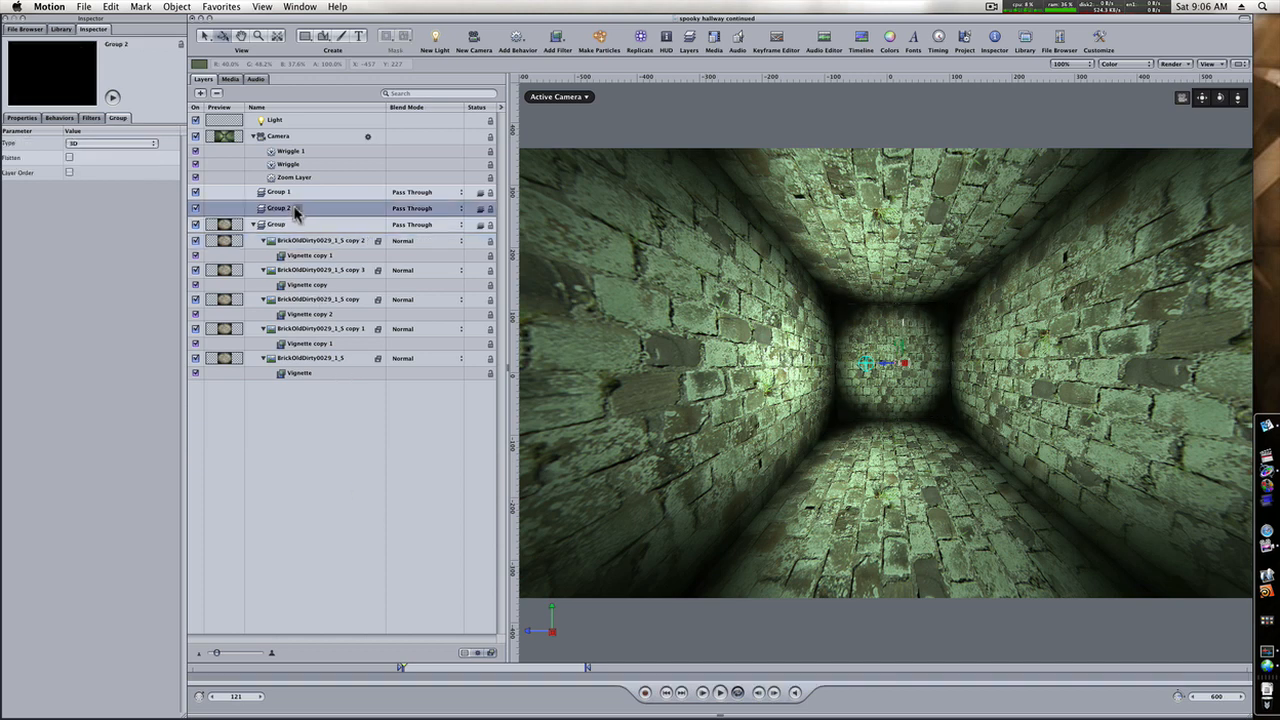
{"action": "key", "text": "BackSpace"}
{"action": "left_click", "coordinate": [293, 192]}
{"action": "key", "text": "BackSpace"}
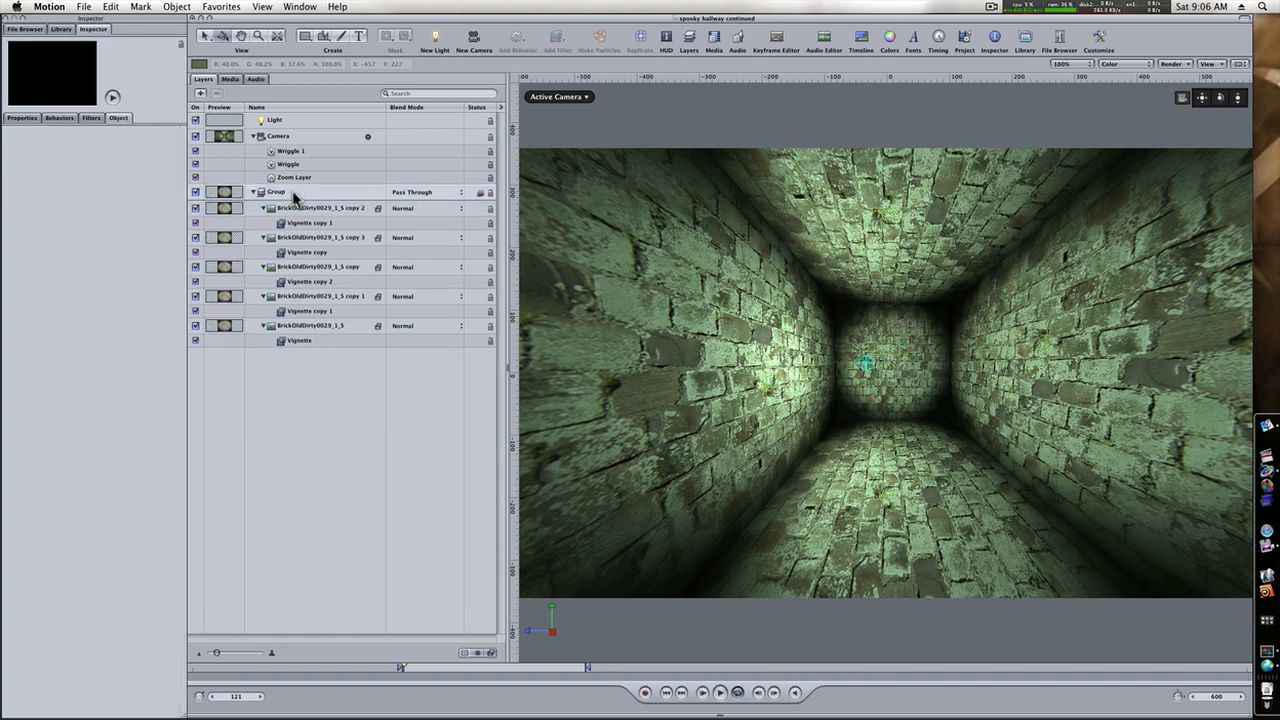
{"action": "left_click", "coordinate": [721, 693]}
Set the Vignette filter's Size to 0.82 on both the ceiling and the right wall.
{"action": "left_click", "coordinate": [338, 226]}
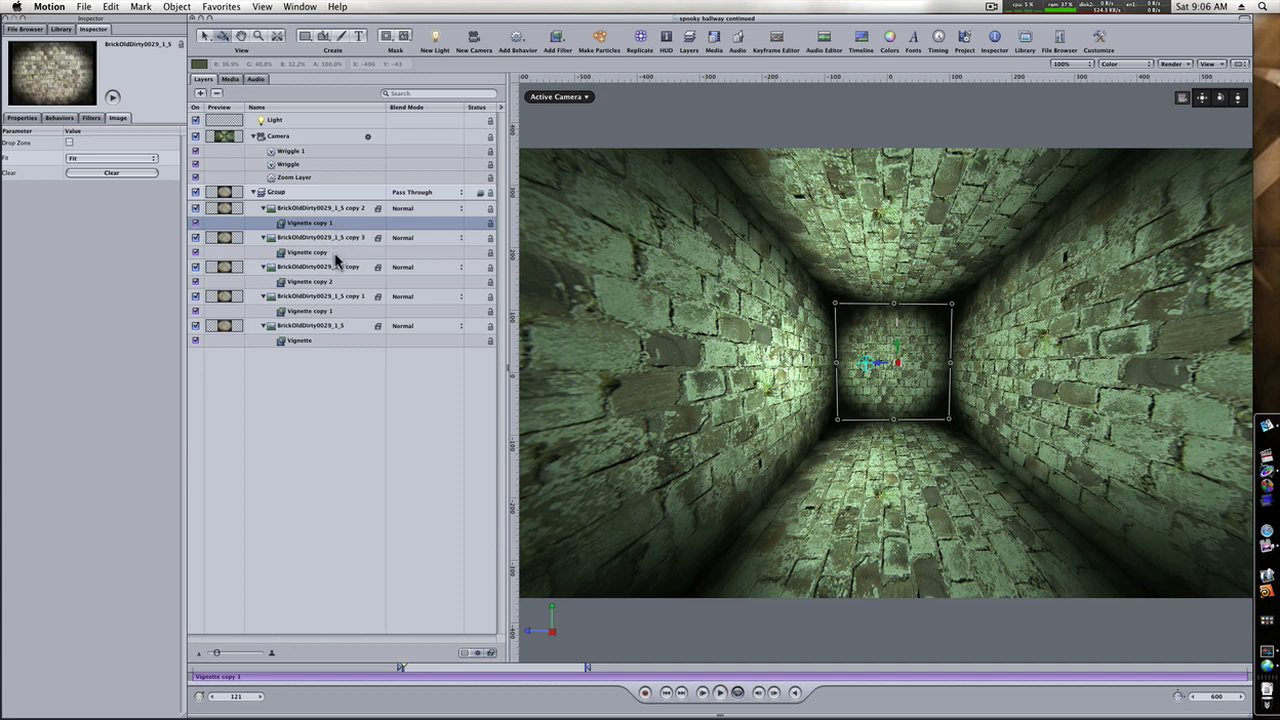
{"action": "left_click", "coordinate": [335, 253]}
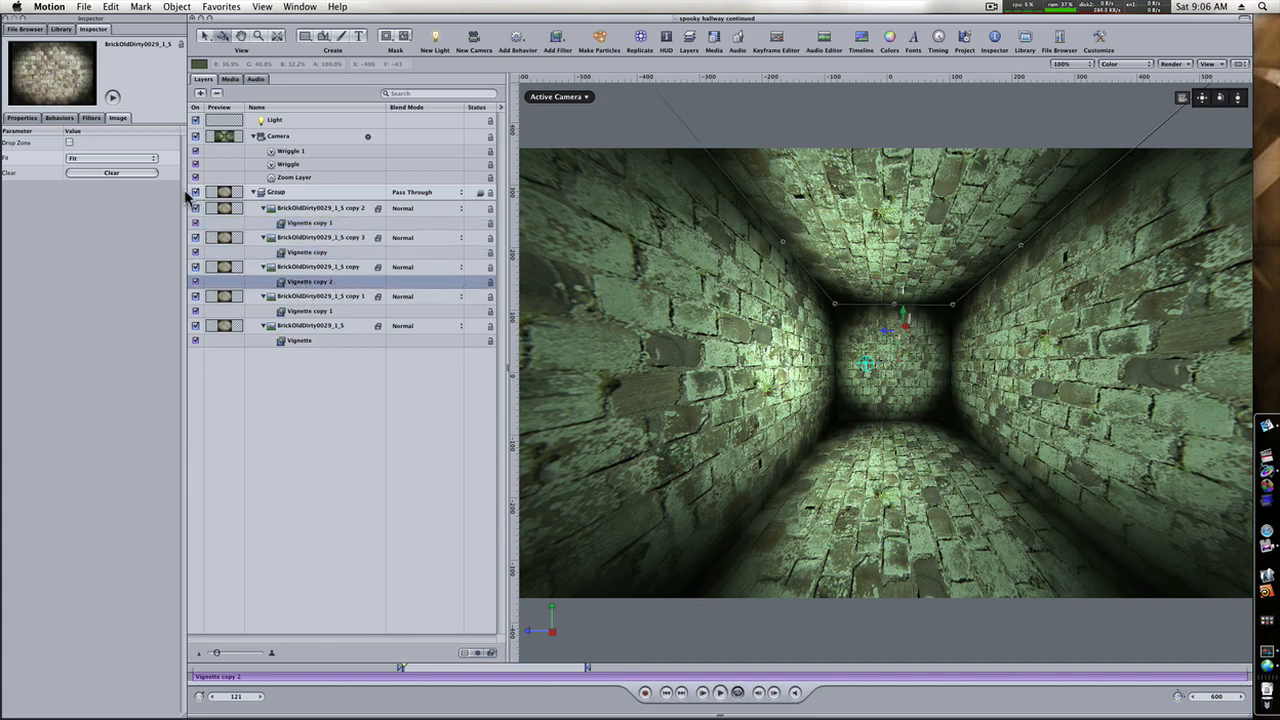
{"action": "left_click", "coordinate": [91, 118]}
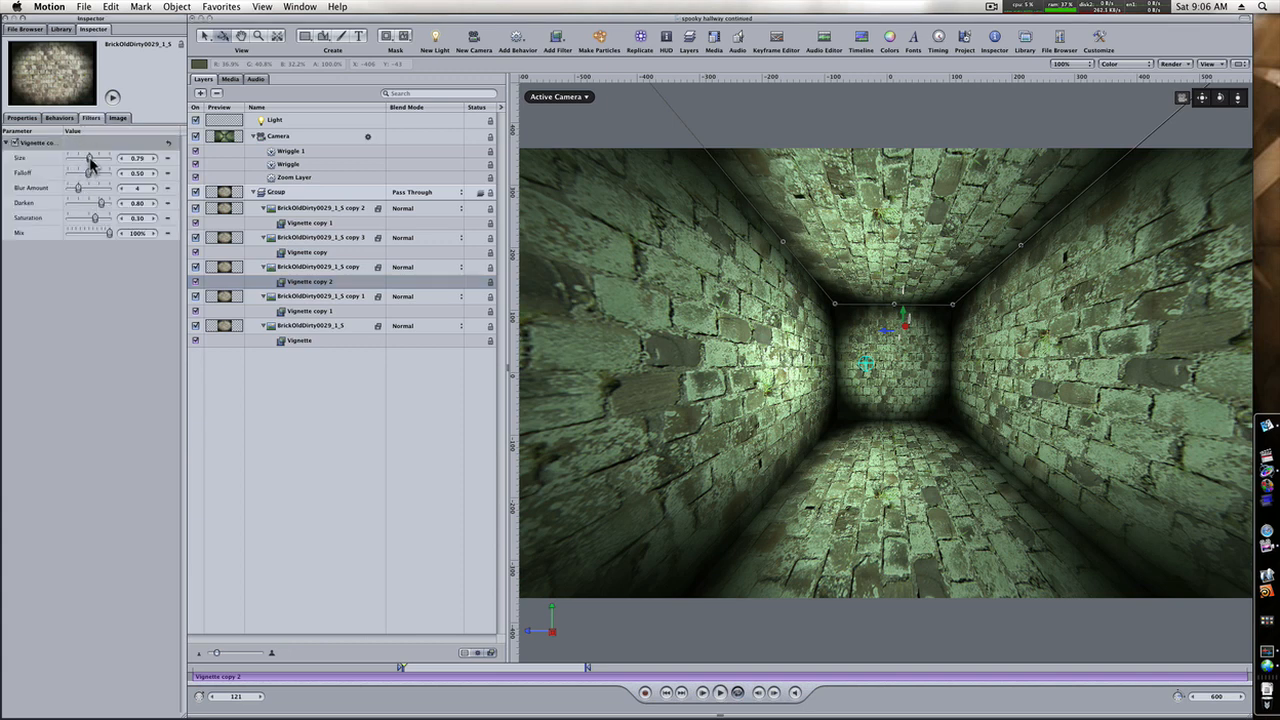
{"action": "left_click_drag", "start_coordinate": [89, 157], "coordinate": [91, 160]}
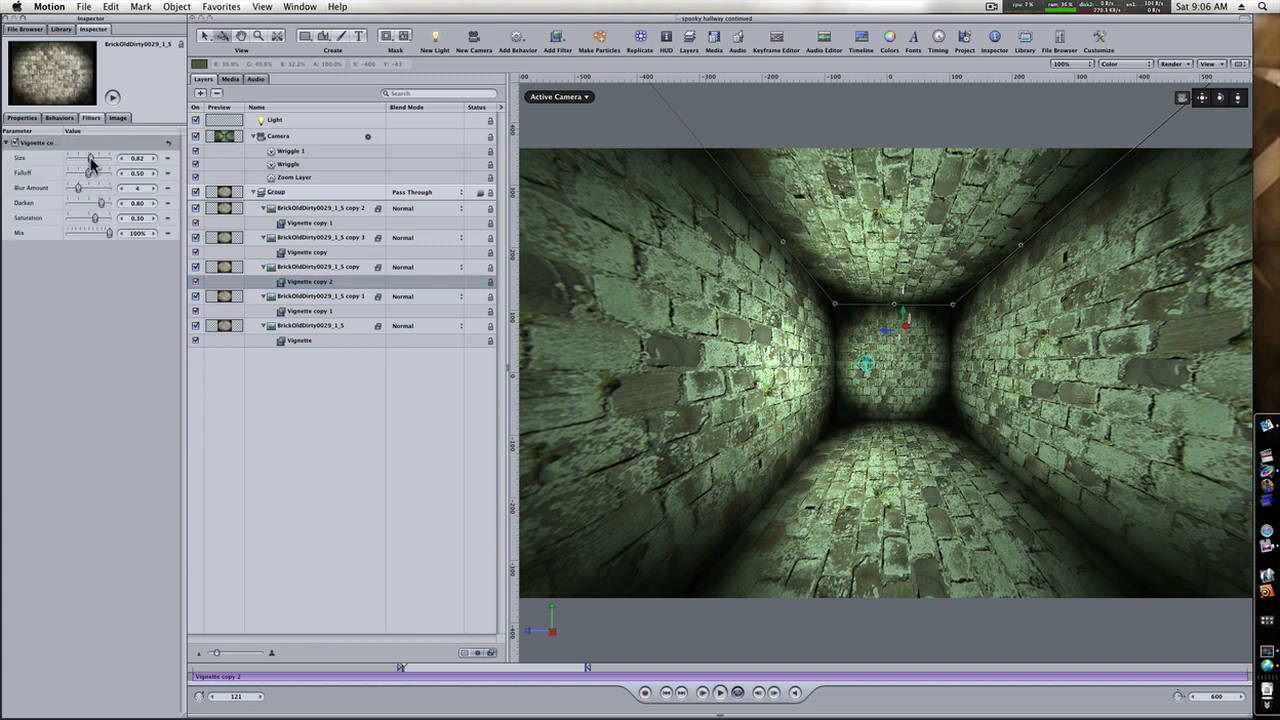
{"action": "left_click", "coordinate": [343, 311]}
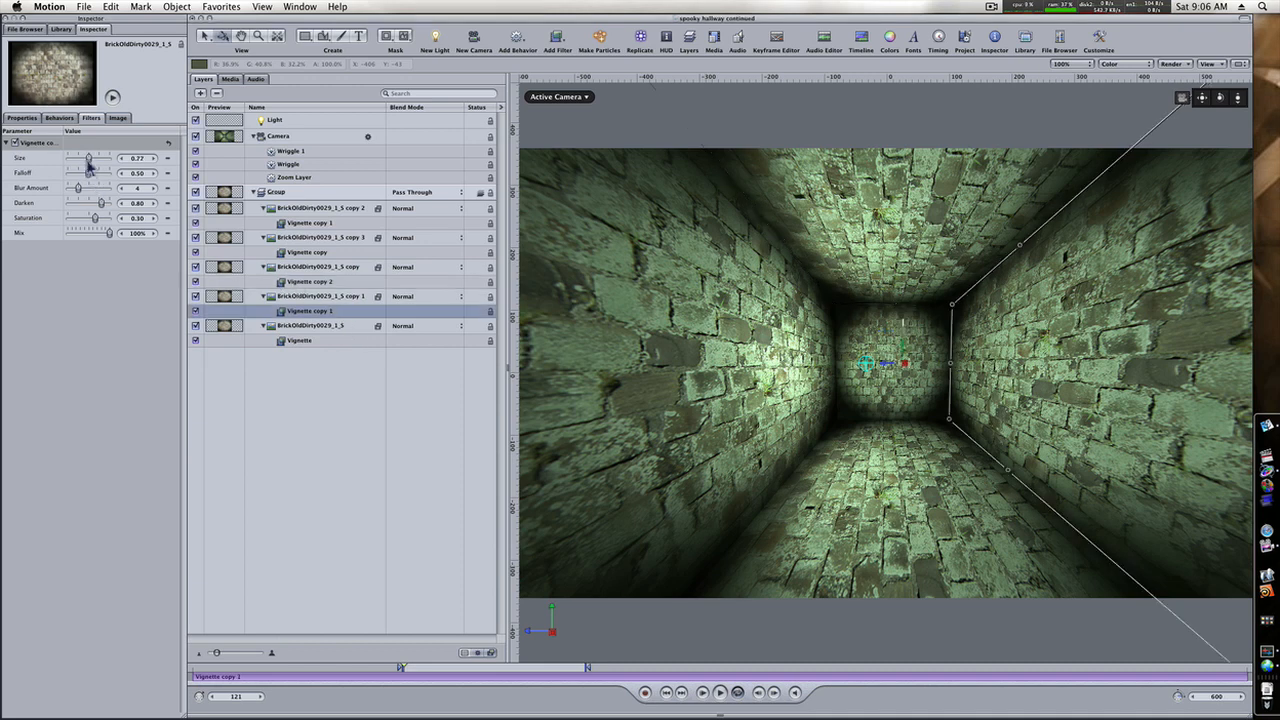
{"action": "left_click_drag", "start_coordinate": [89, 162], "coordinate": [92, 162]}
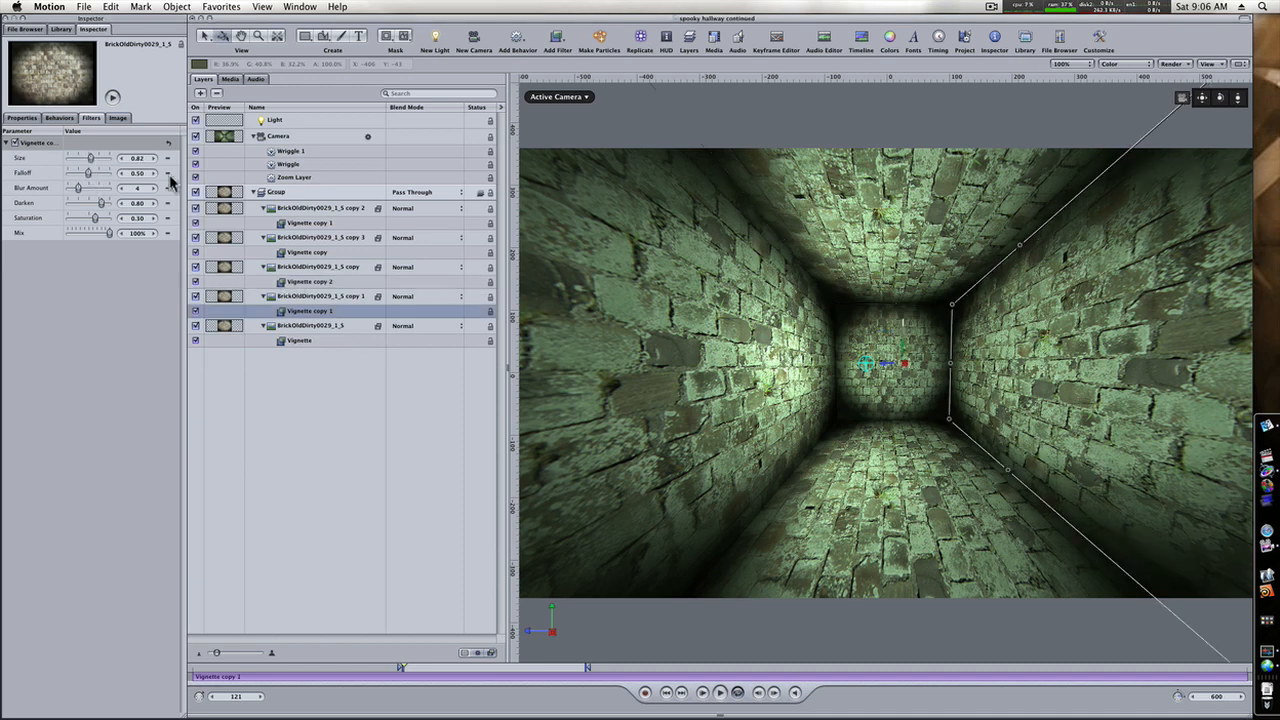
Set the left wall's Vignette filter to Size 0.71 and Darken 1.00.
{"action": "left_click", "coordinate": [333, 340]}
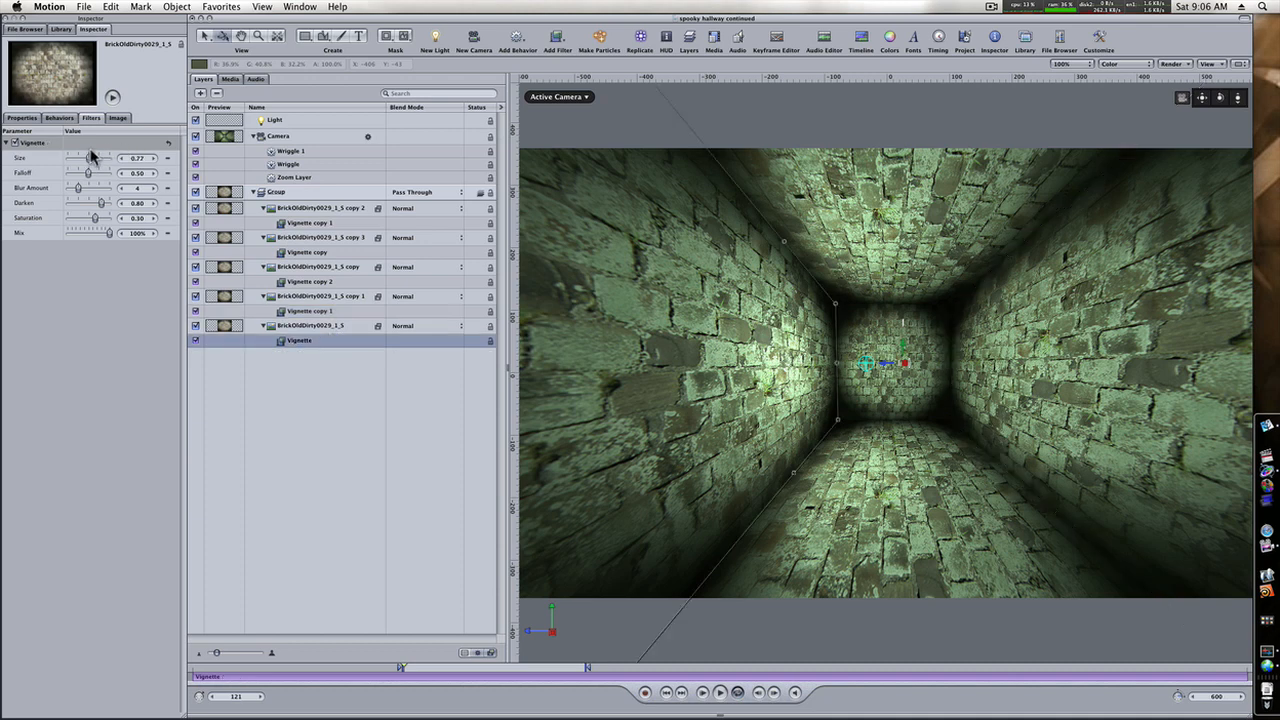
{"action": "left_click_drag", "start_coordinate": [85, 160], "coordinate": [88, 160]}
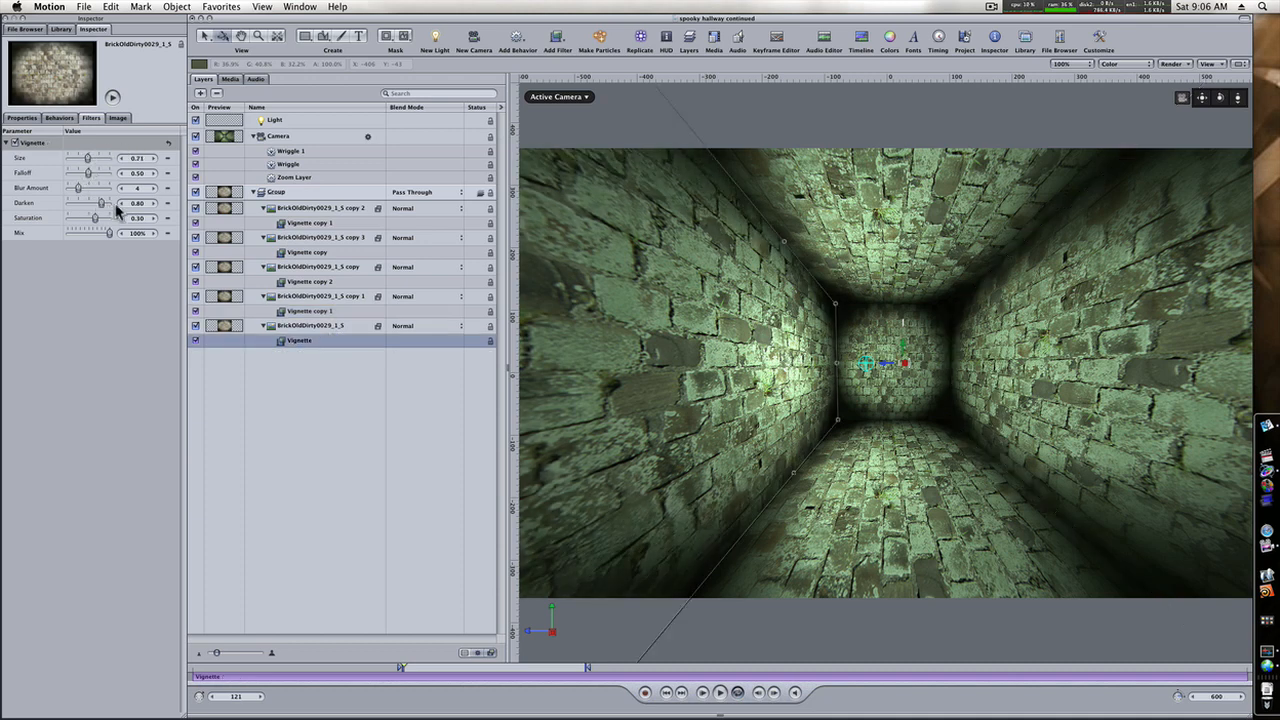
{"action": "left_click_drag", "start_coordinate": [137, 203], "coordinate": [152, 204]}
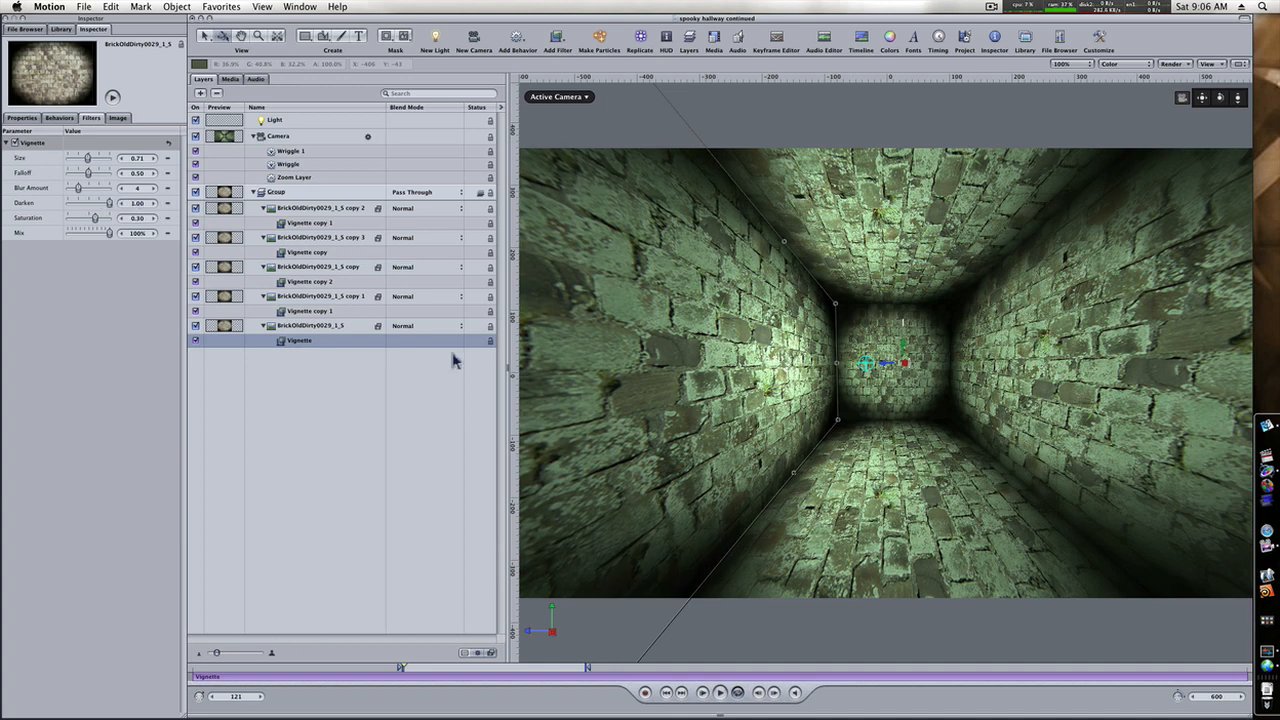
Set the floor's Vignette filter to Size 0.82 and Darken 0.87.
{"action": "left_click", "coordinate": [323, 313]}
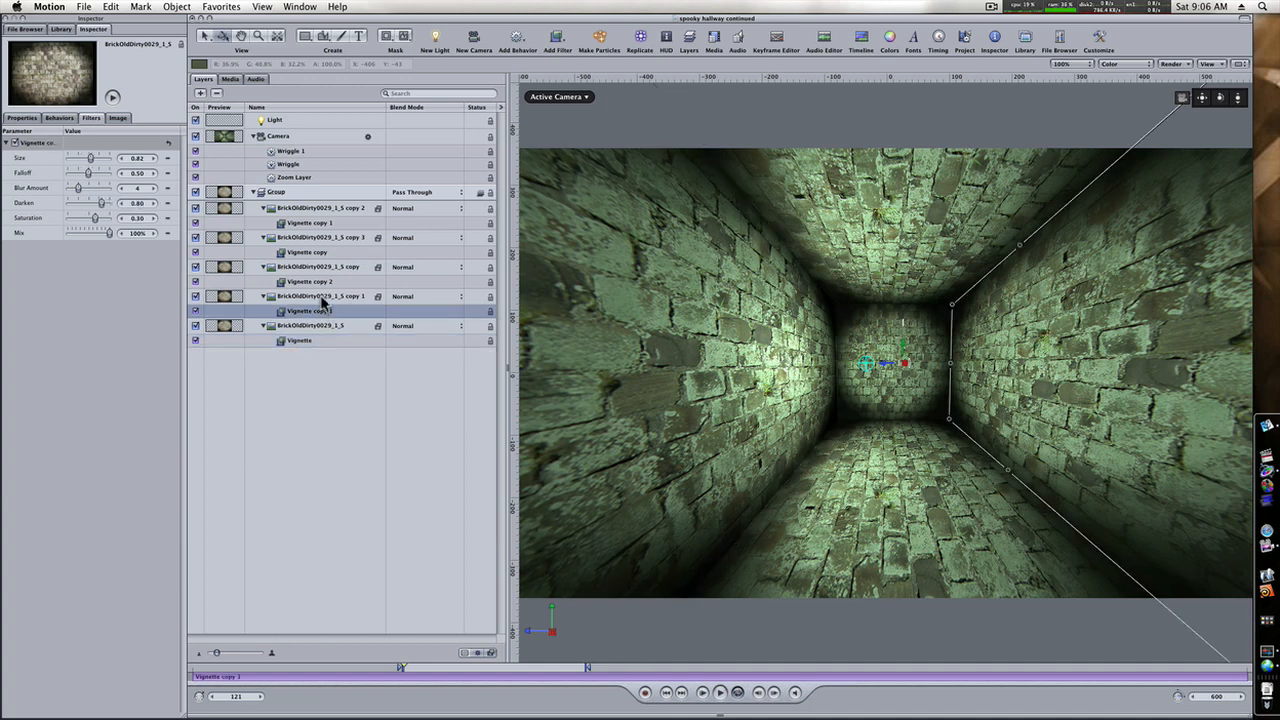
{"action": "left_click", "coordinate": [319, 254]}
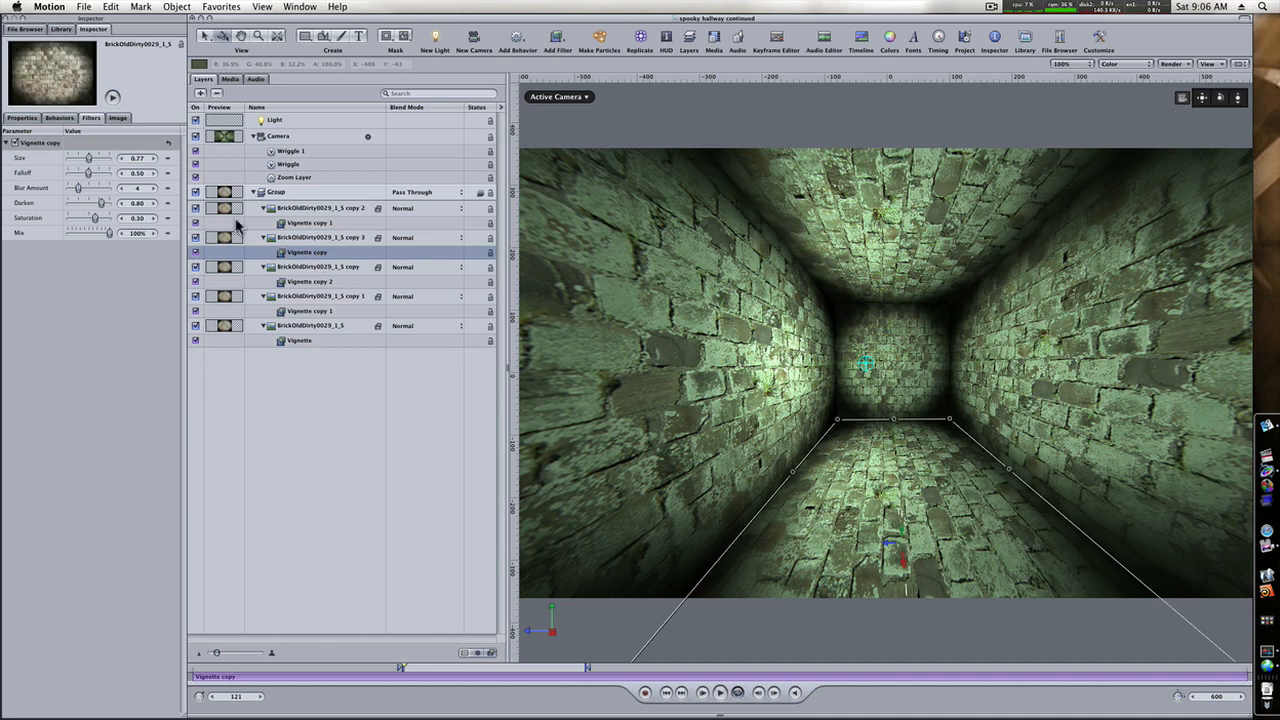
{"action": "left_click_drag", "start_coordinate": [89, 158], "coordinate": [92, 160]}
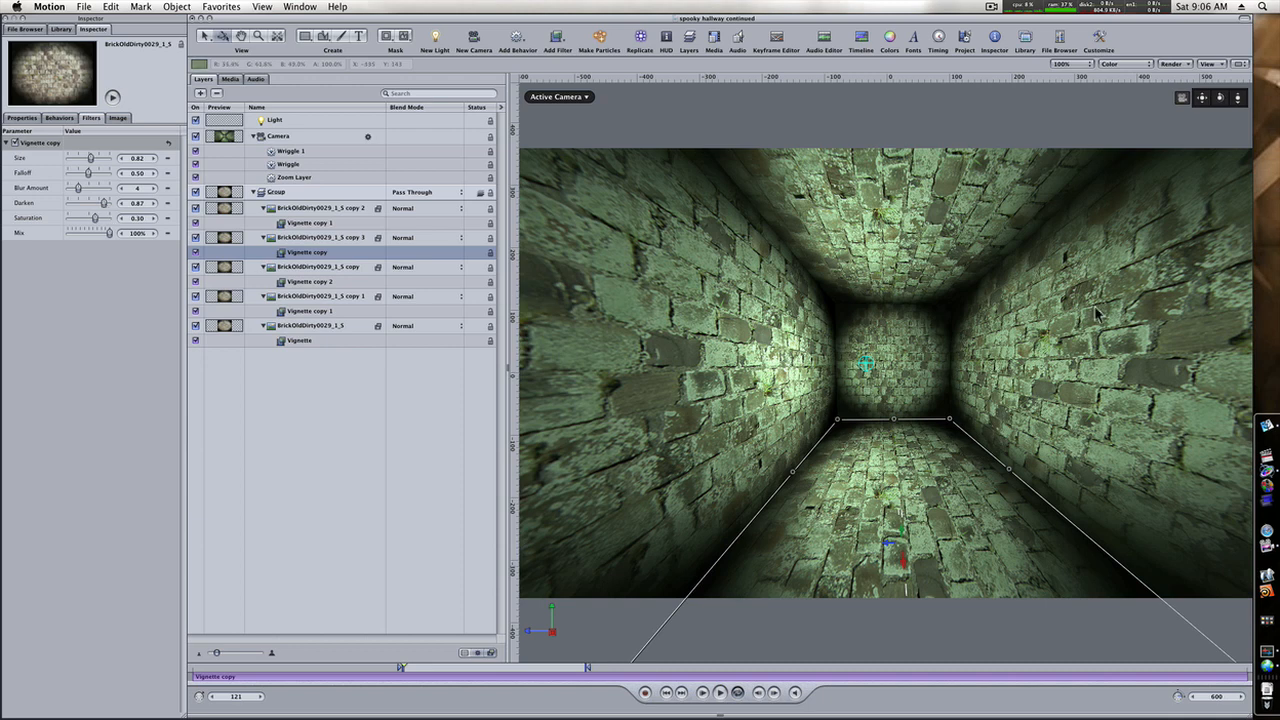
Add a text object reading "Motion 4" in front of the hallway's back wall.
{"action": "left_click", "coordinate": [277, 460]}
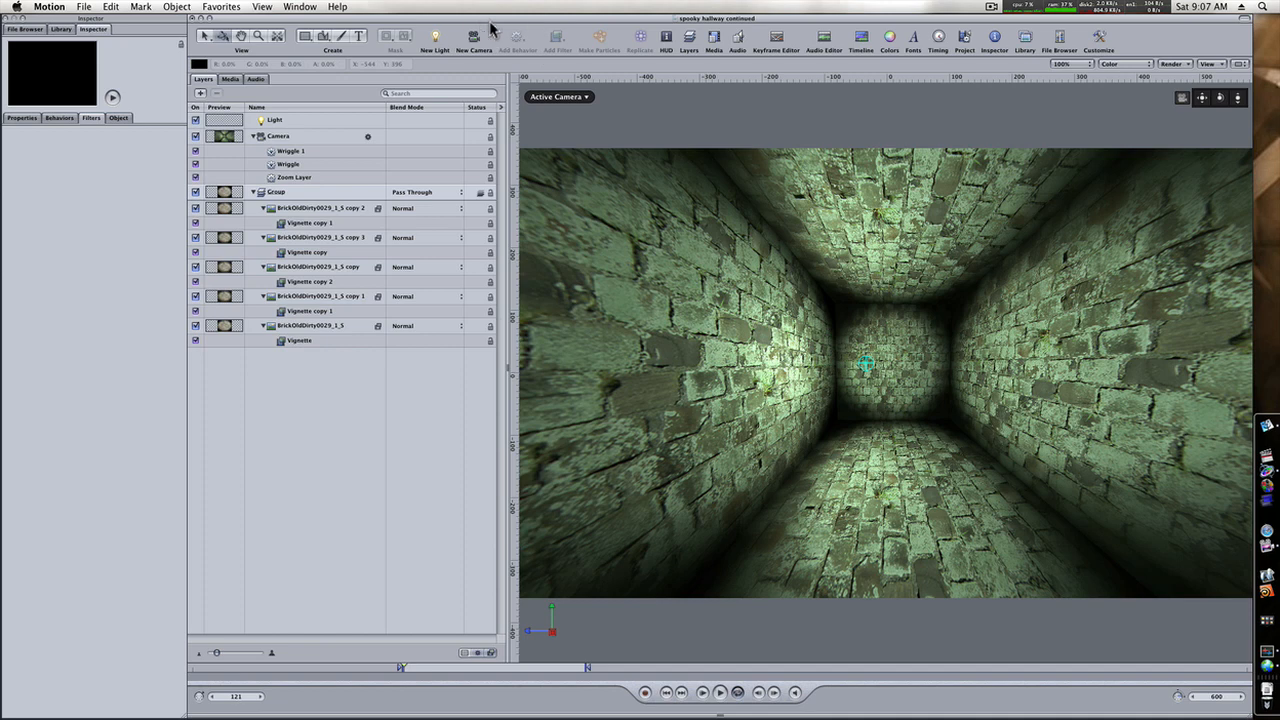
{"action": "left_click", "coordinate": [359, 36]}
{"action": "left_click", "coordinate": [840, 350]}
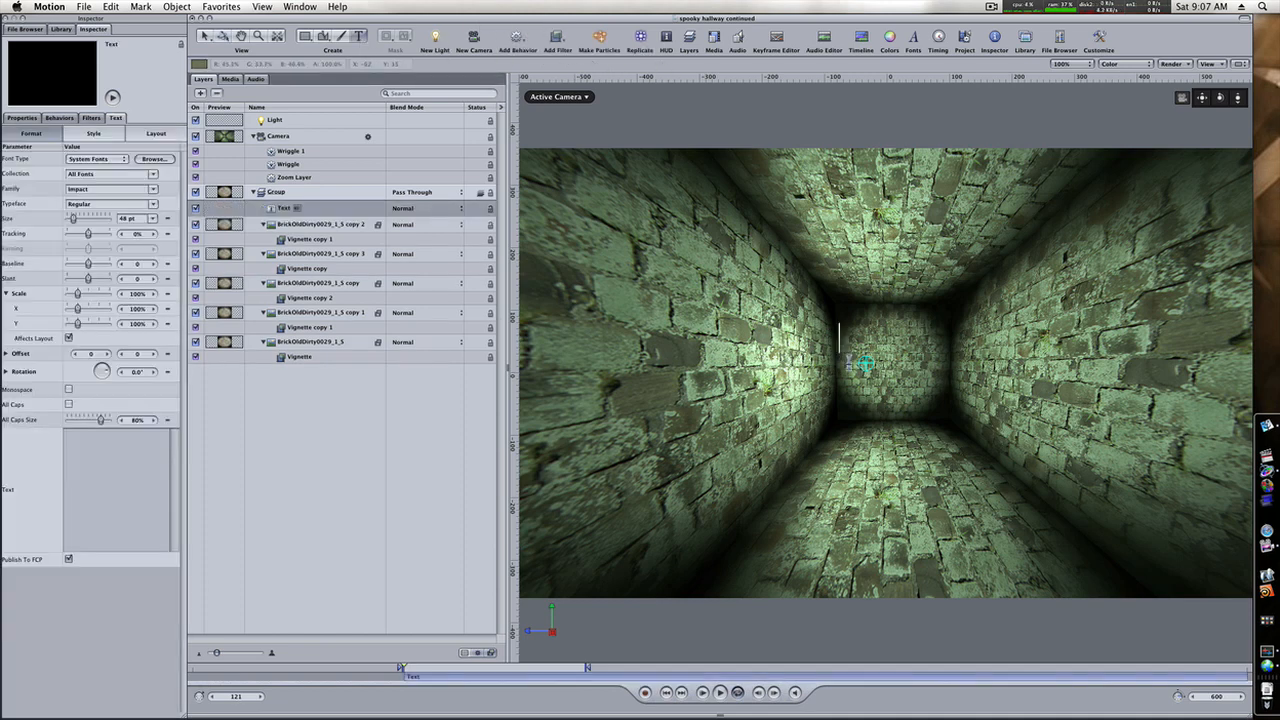
{"action": "type", "text": "Motion 4"}
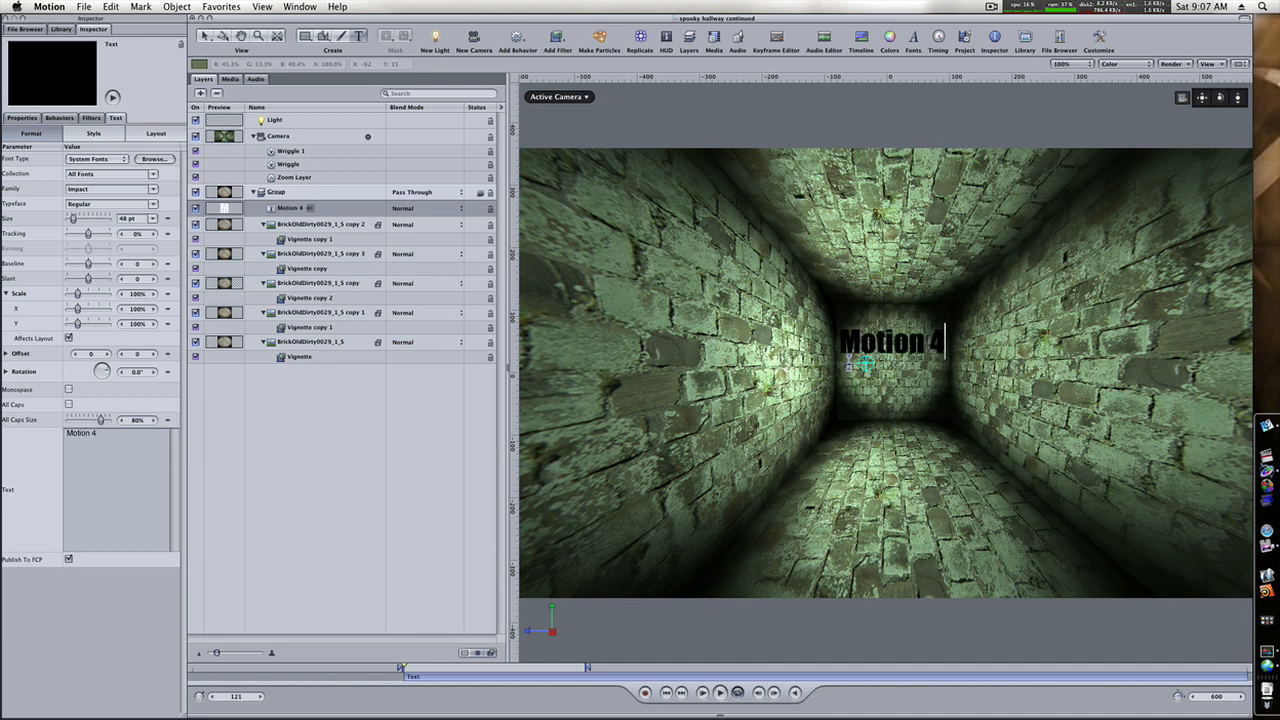
Reposition the "Motion 4" title in the Perspective view so it sits just in front of the hallway's back wall.
{"action": "key", "text": "Escape"}
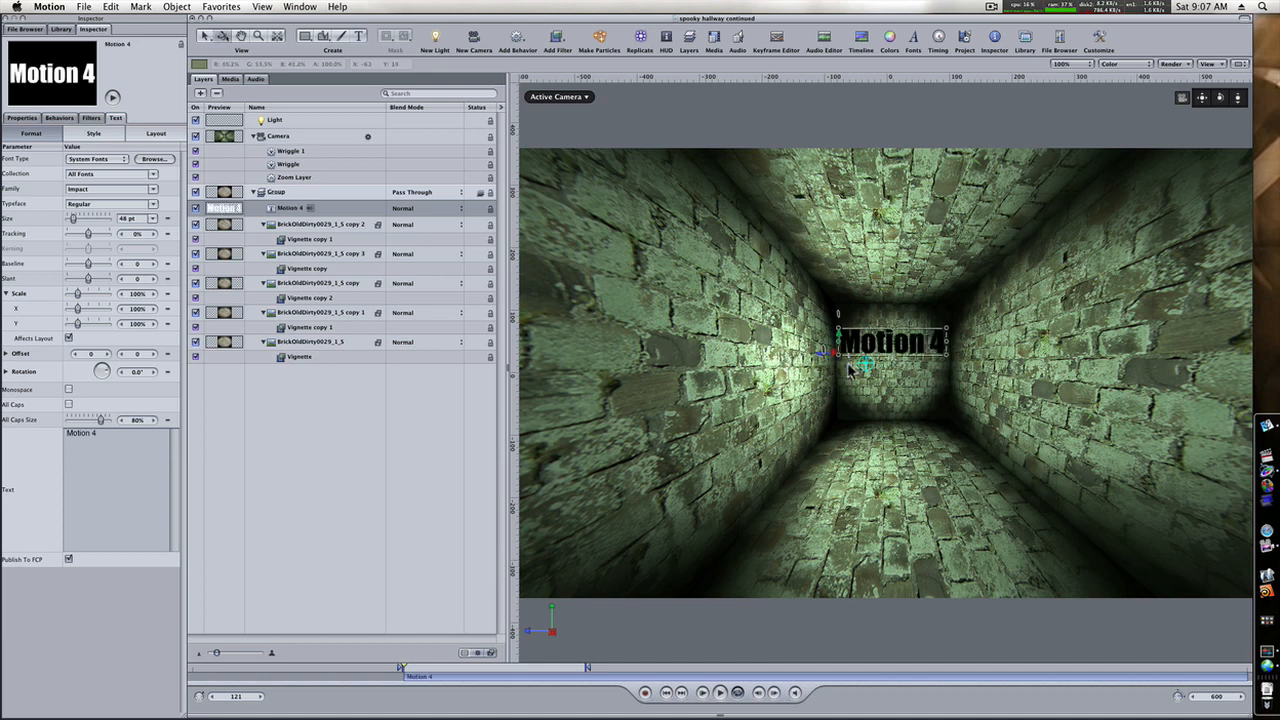
{"action": "left_click_drag", "start_coordinate": [832, 353], "coordinate": [688, 357]}
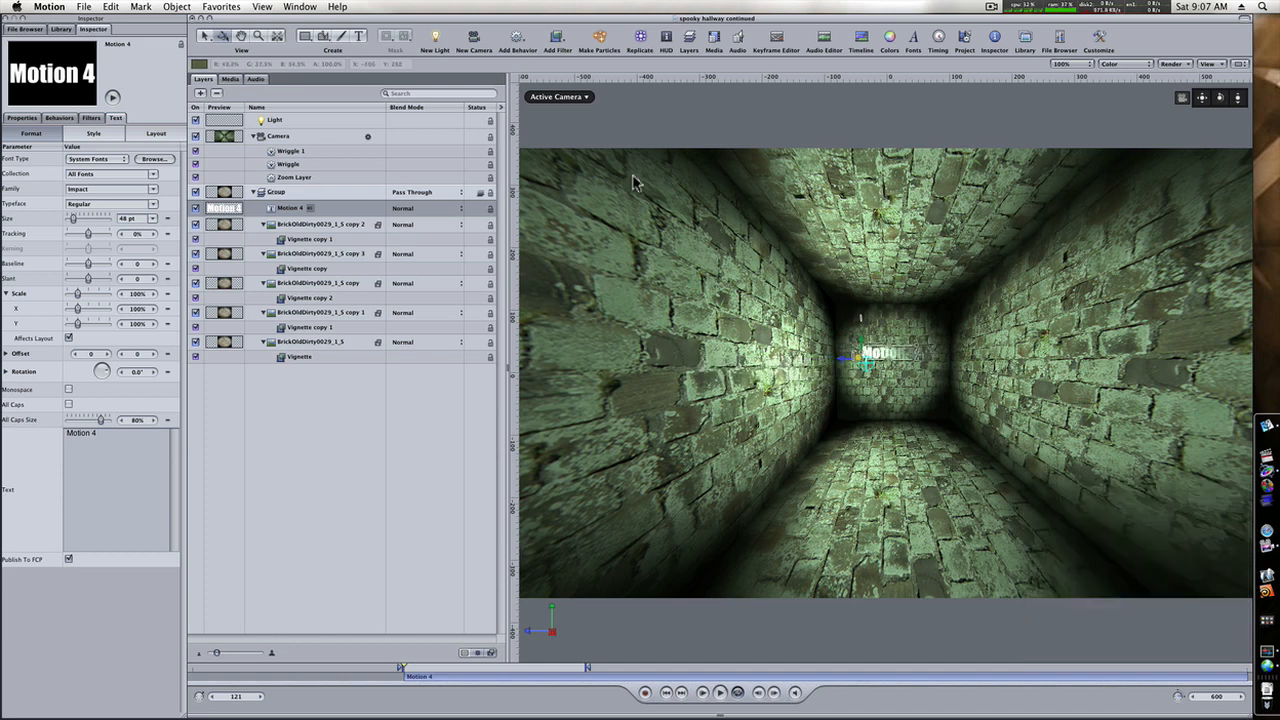
{"action": "left_click", "coordinate": [556, 97]}
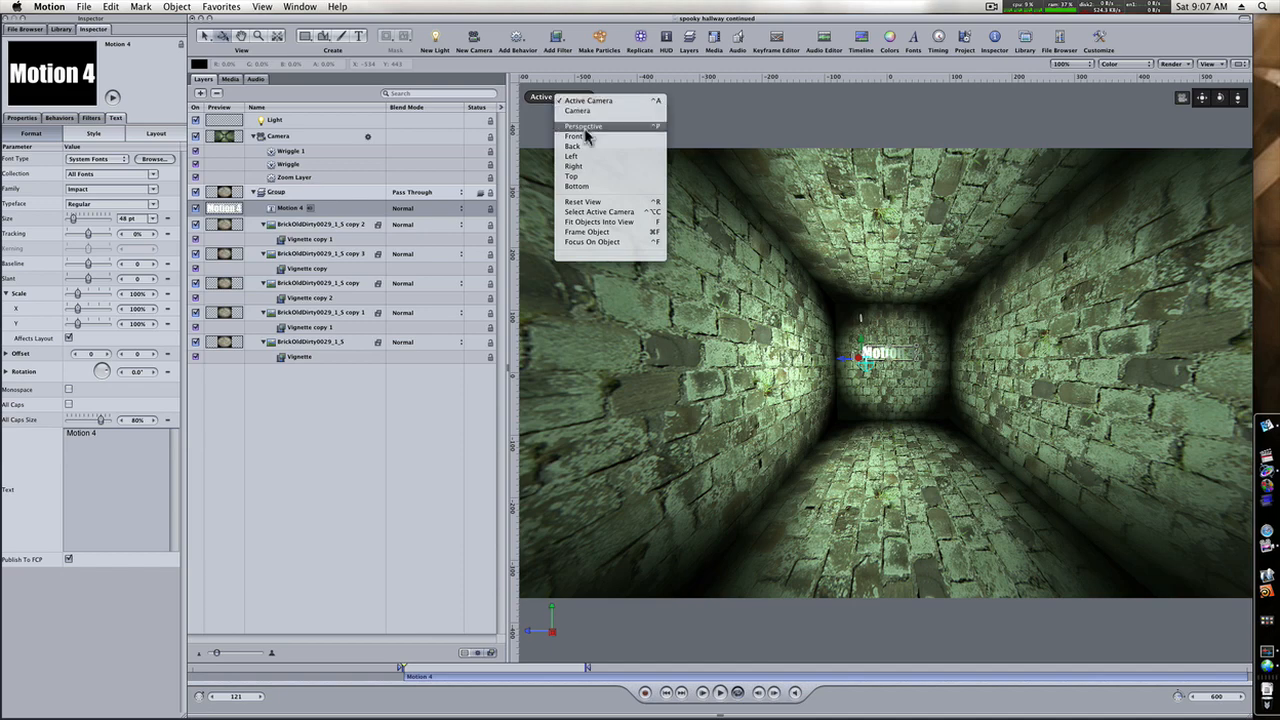
{"action": "left_click", "coordinate": [584, 128]}
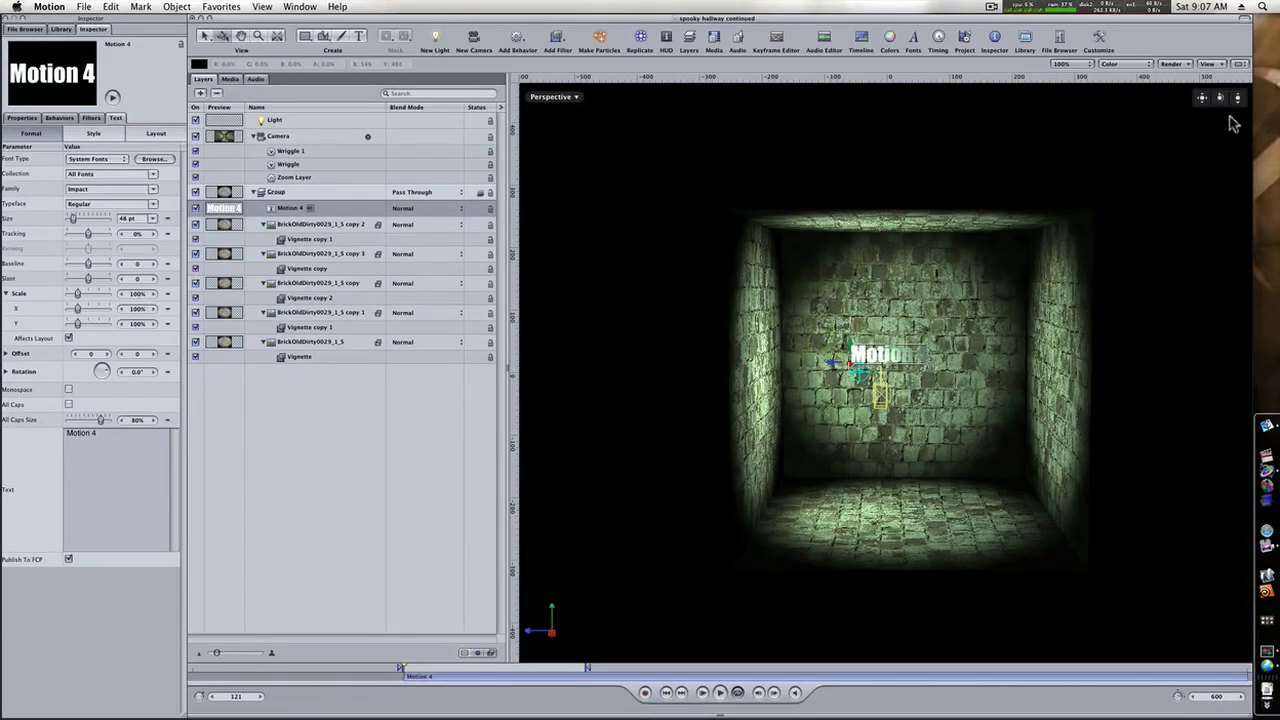
{"action": "left_click_drag", "start_coordinate": [1220, 98], "coordinate": [1165, 117]}
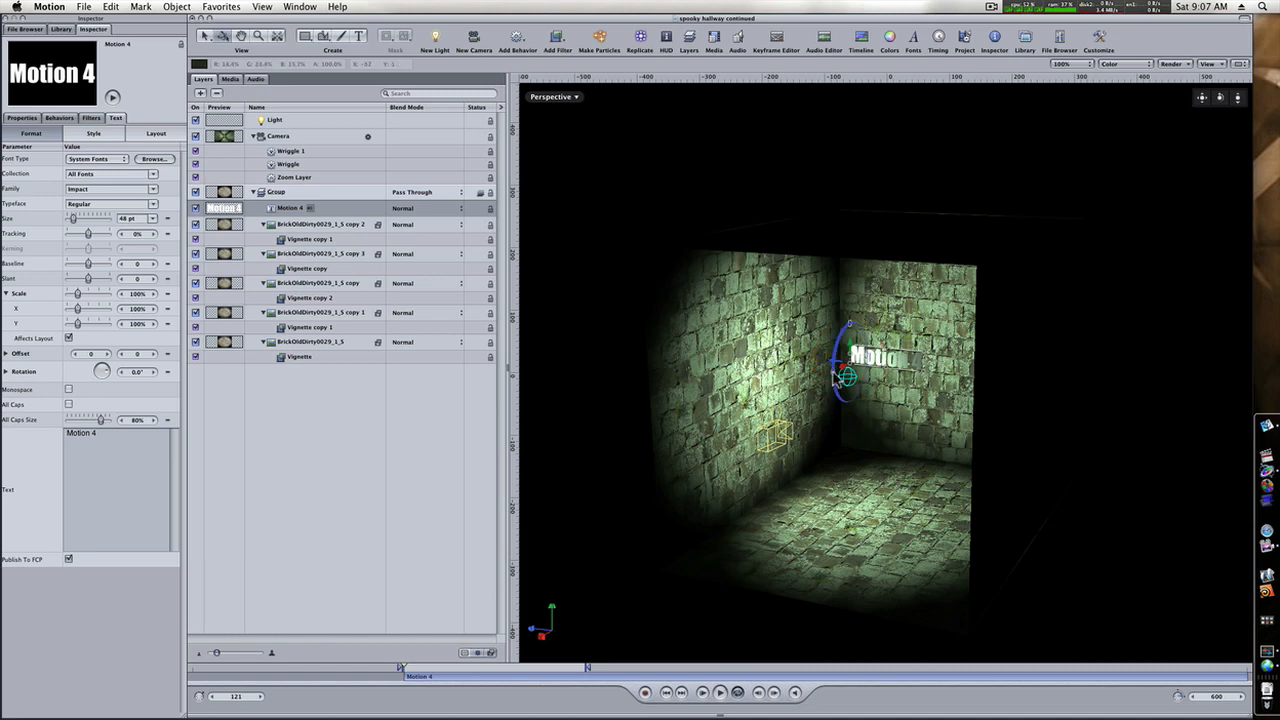
{"action": "left_click", "coordinate": [845, 375]}
{"action": "left_click_drag", "start_coordinate": [845, 375], "coordinate": [903, 370]}
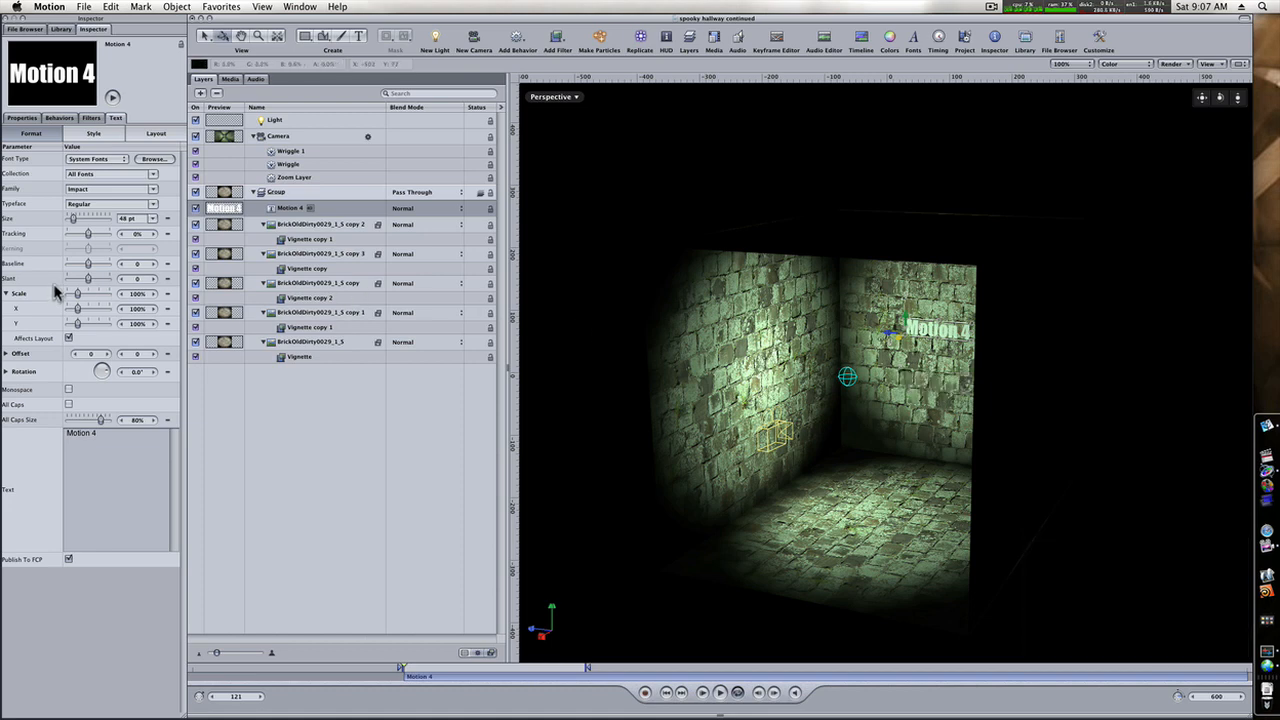
Set the title's font size to 153 pt and return to the Active Camera view.
{"action": "left_click_drag", "start_coordinate": [75, 220], "coordinate": [93, 222]}
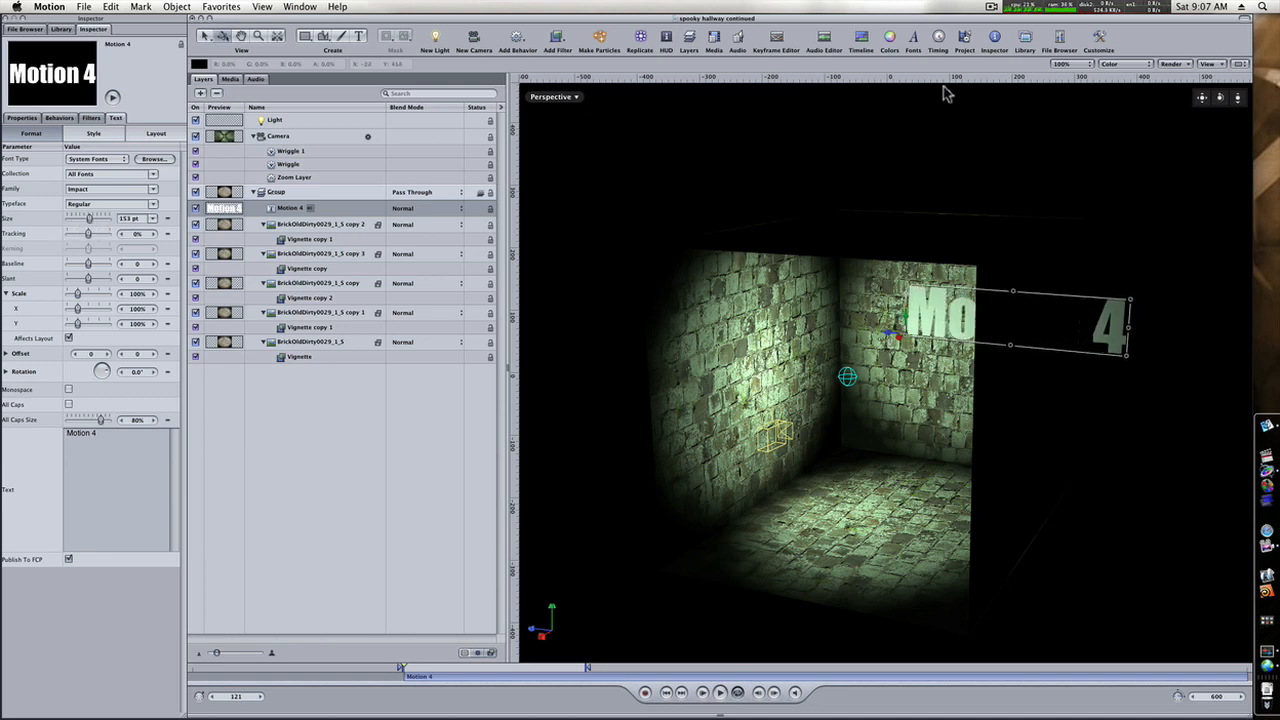
{"action": "left_click", "coordinate": [561, 99]}
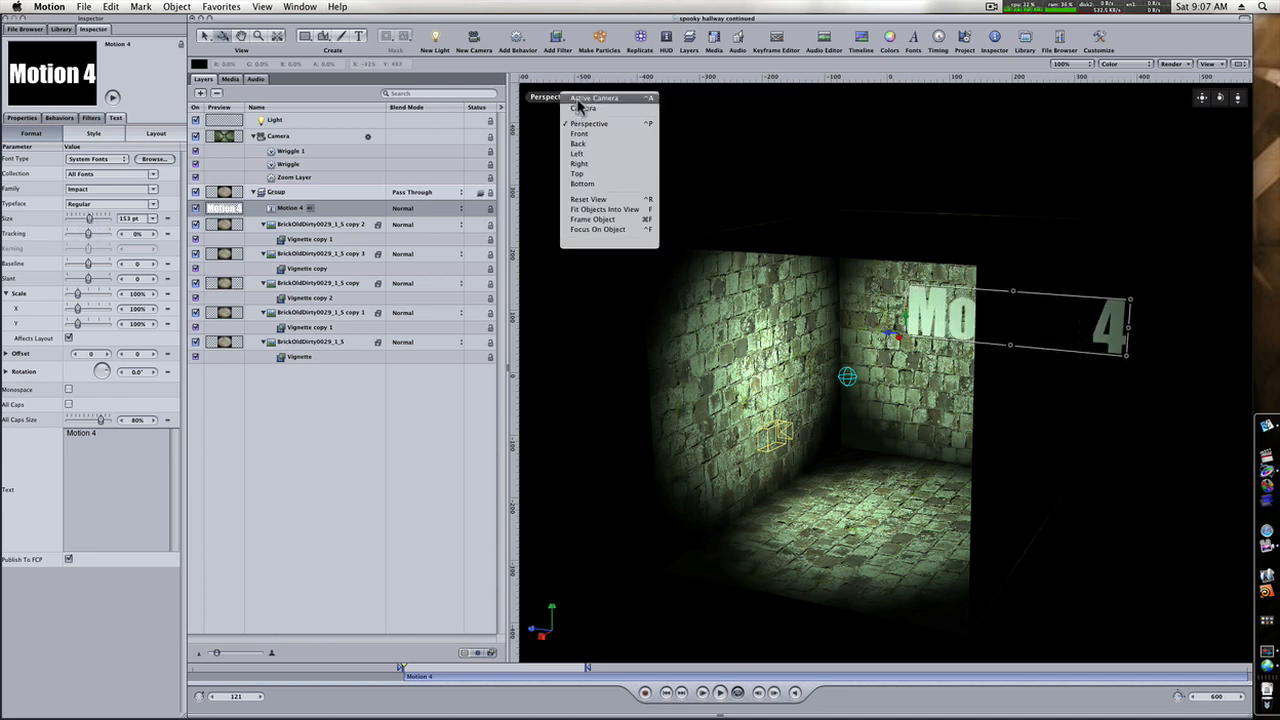
{"action": "left_click", "coordinate": [580, 99]}
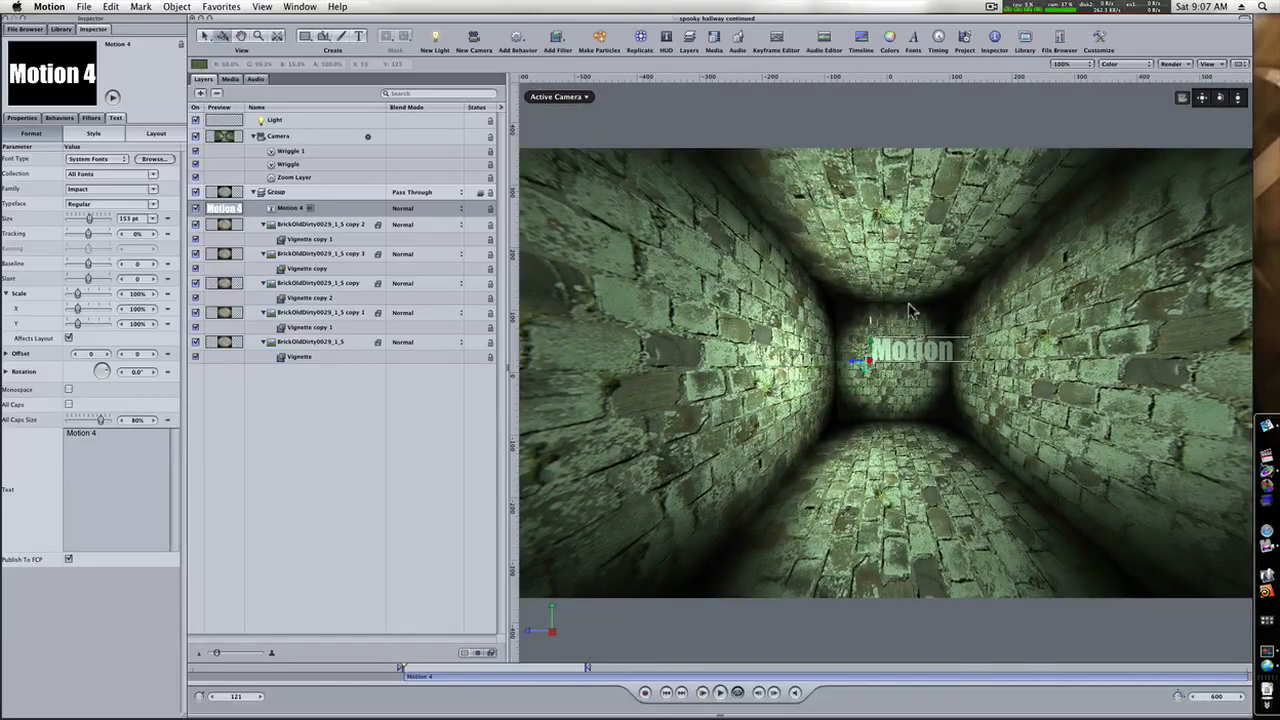
Select the "Motion 4" title and fit it diagonally across the back wall, tilted about 20°.
{"action": "left_click", "coordinate": [885, 360]}
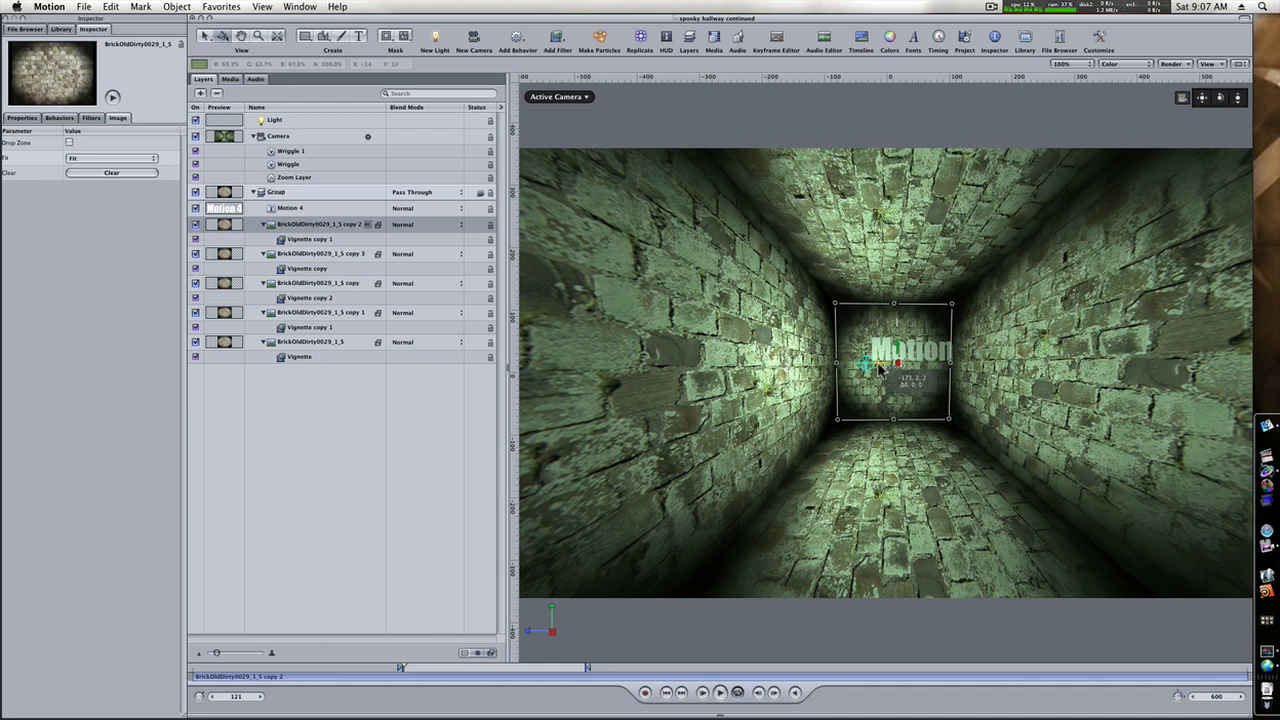
{"action": "left_click", "coordinate": [879, 364]}
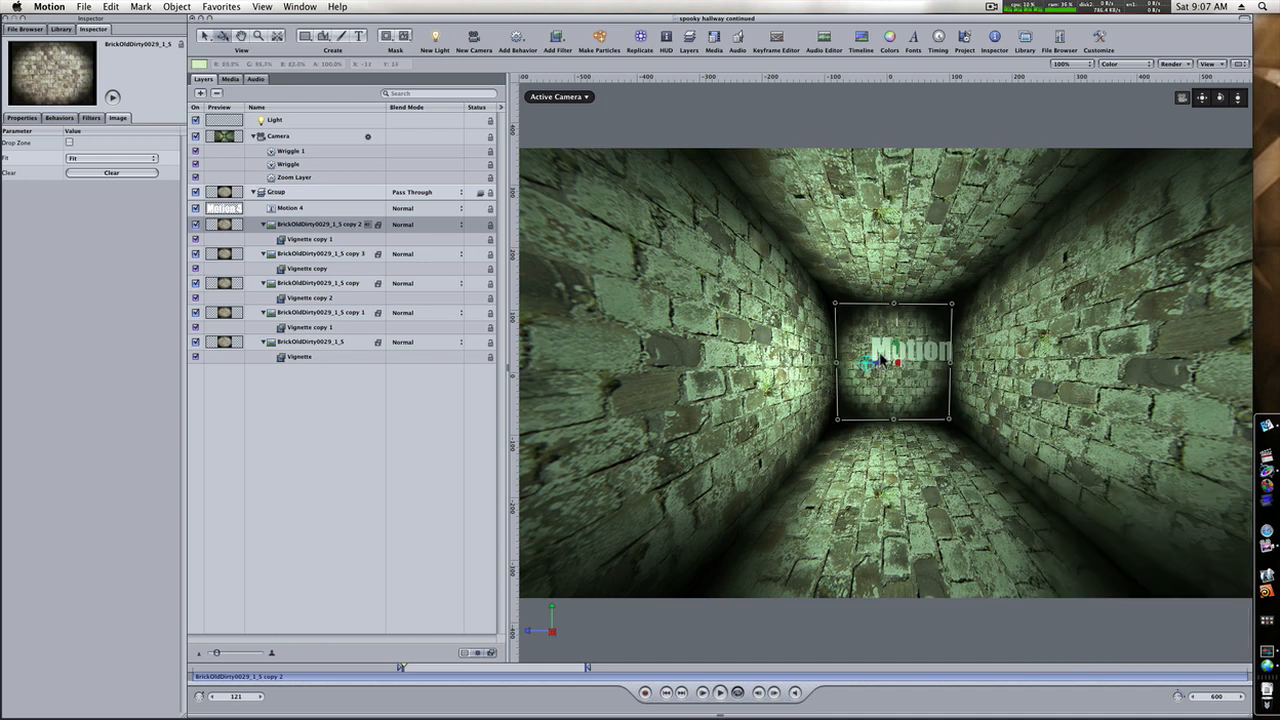
{"action": "left_click", "coordinate": [318, 209]}
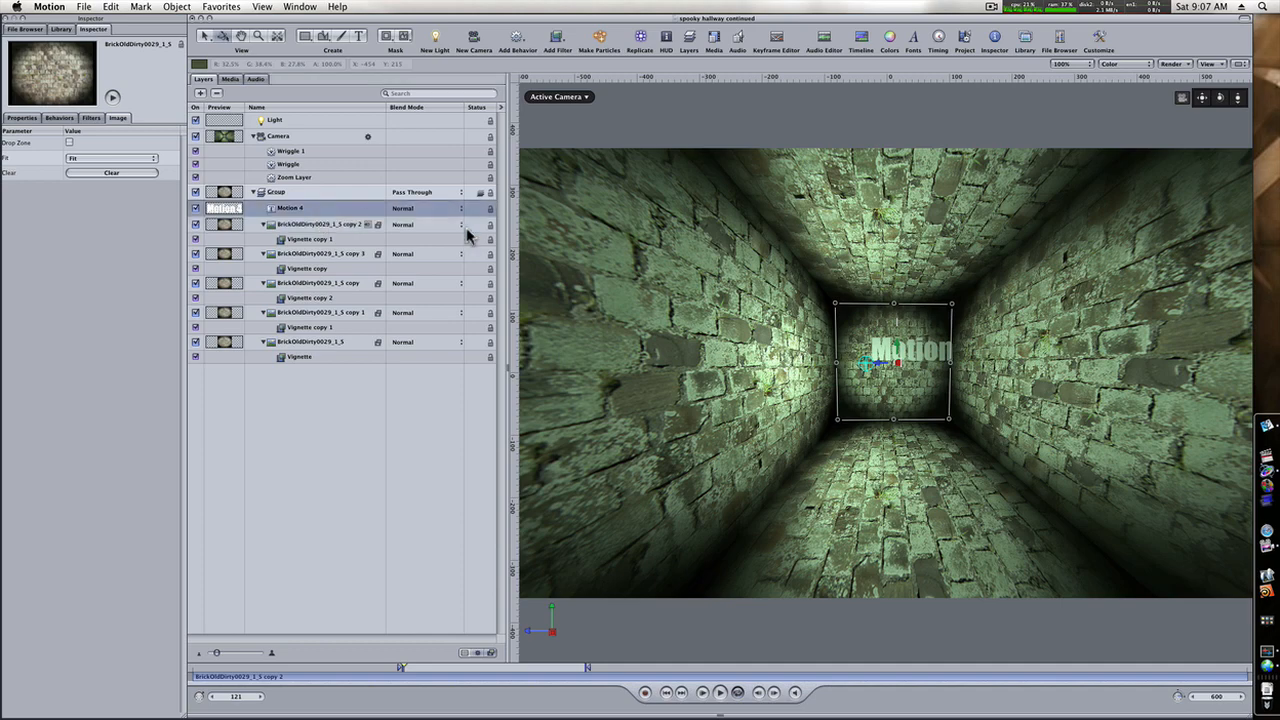
{"action": "mouse_move", "coordinate": [857, 363]}
{"action": "left_mouse_down"}
{"action": "mouse_move", "coordinate": [826, 366]}
{"action": "mouse_move", "coordinate": [825, 325]}
{"action": "mouse_move", "coordinate": [845, 368]}
{"action": "left_mouse_up"}
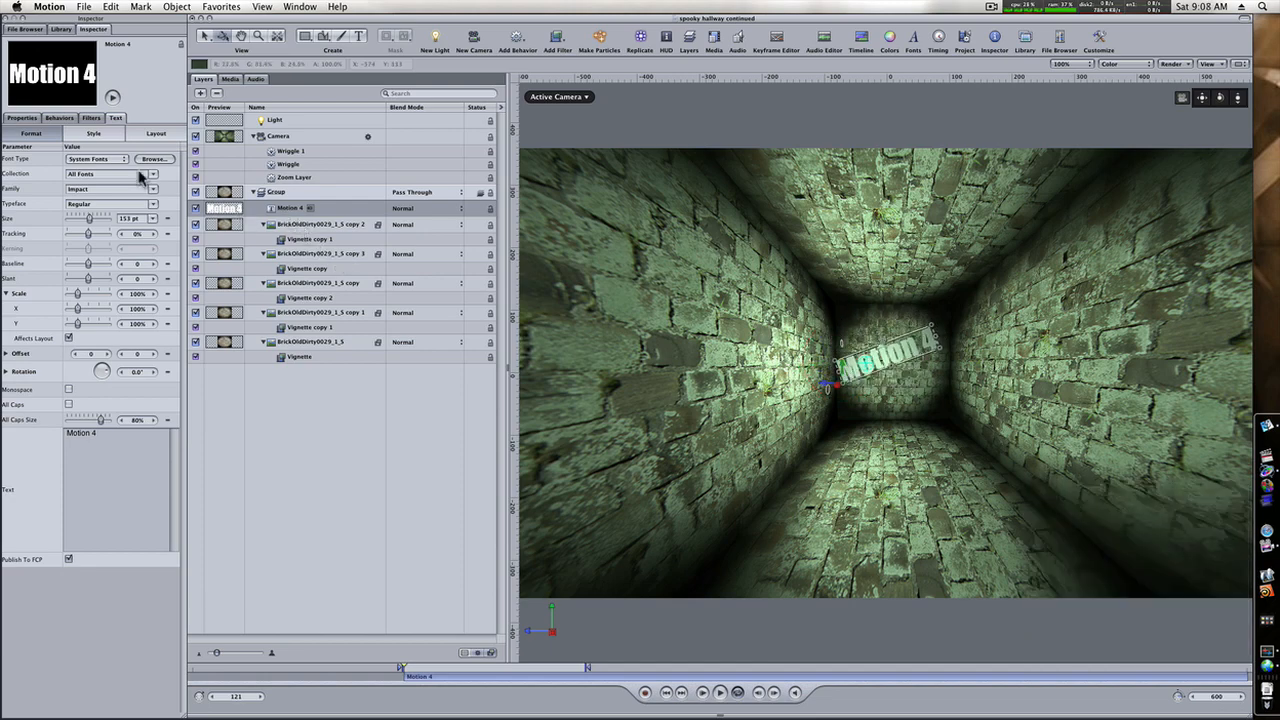
Set the title's face color to a pale green.
{"action": "left_click", "coordinate": [115, 136]}
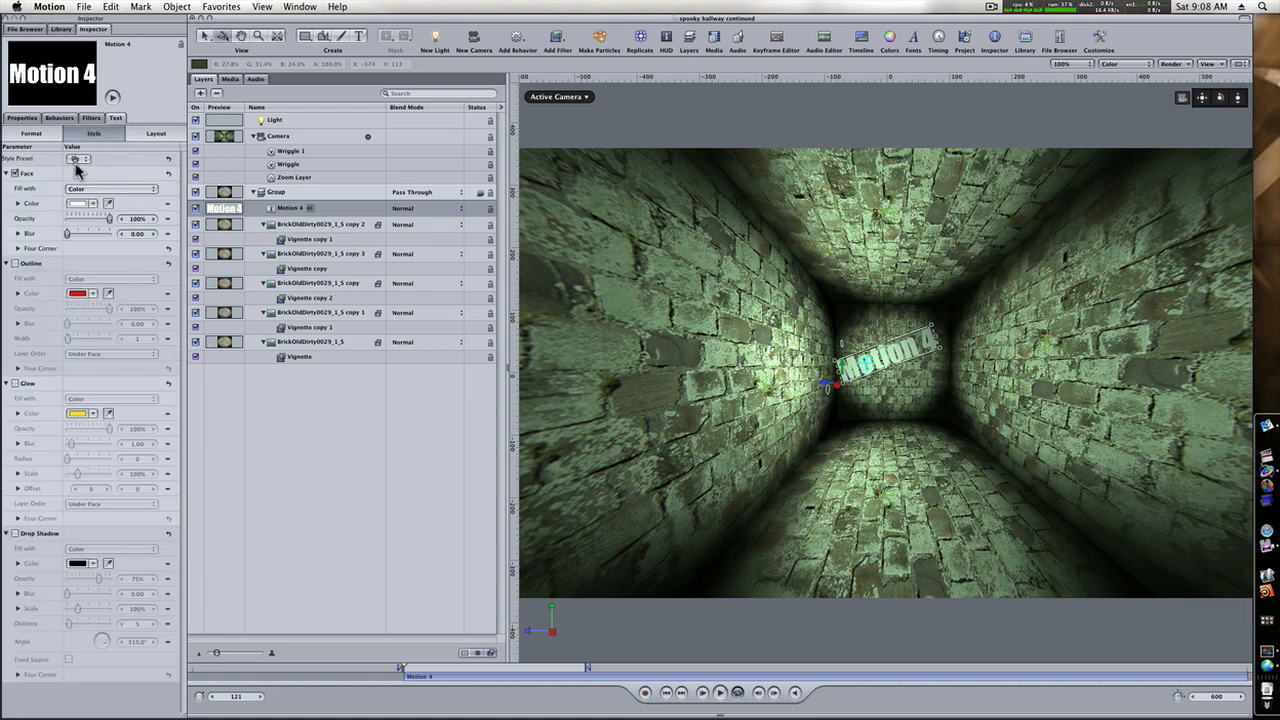
{"action": "left_click", "coordinate": [76, 204]}
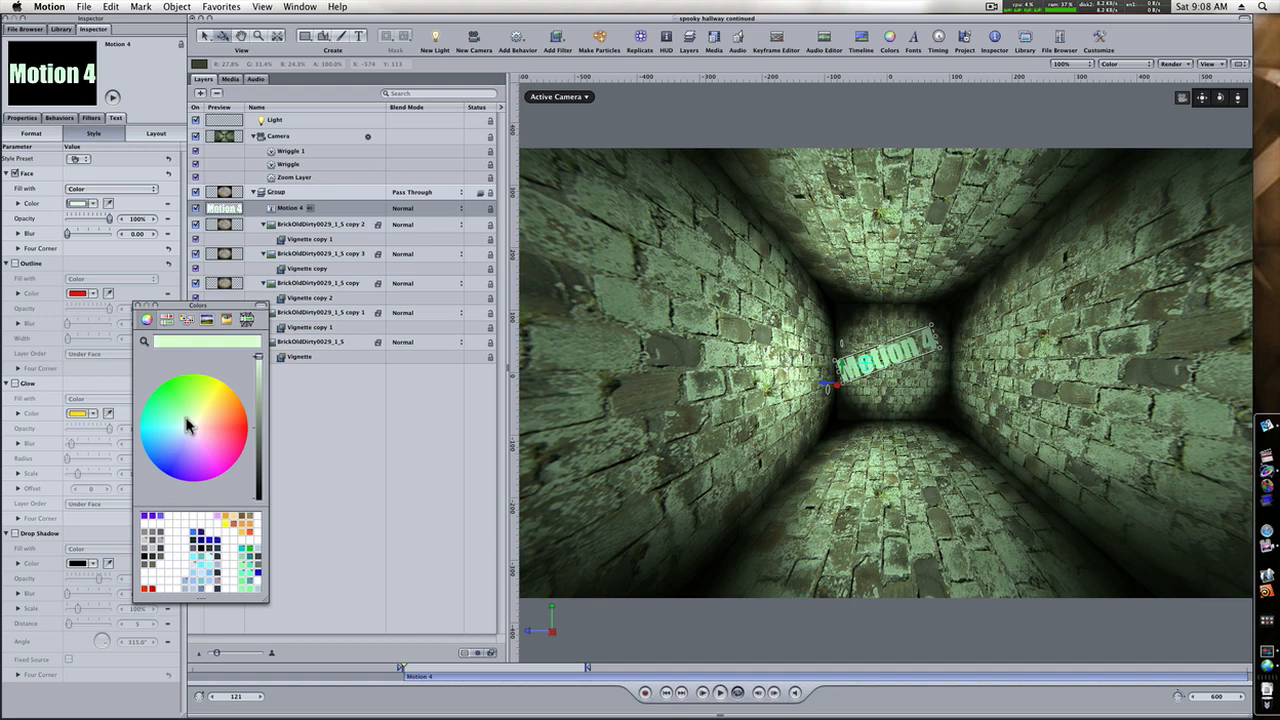
{"action": "left_click", "coordinate": [139, 306]}
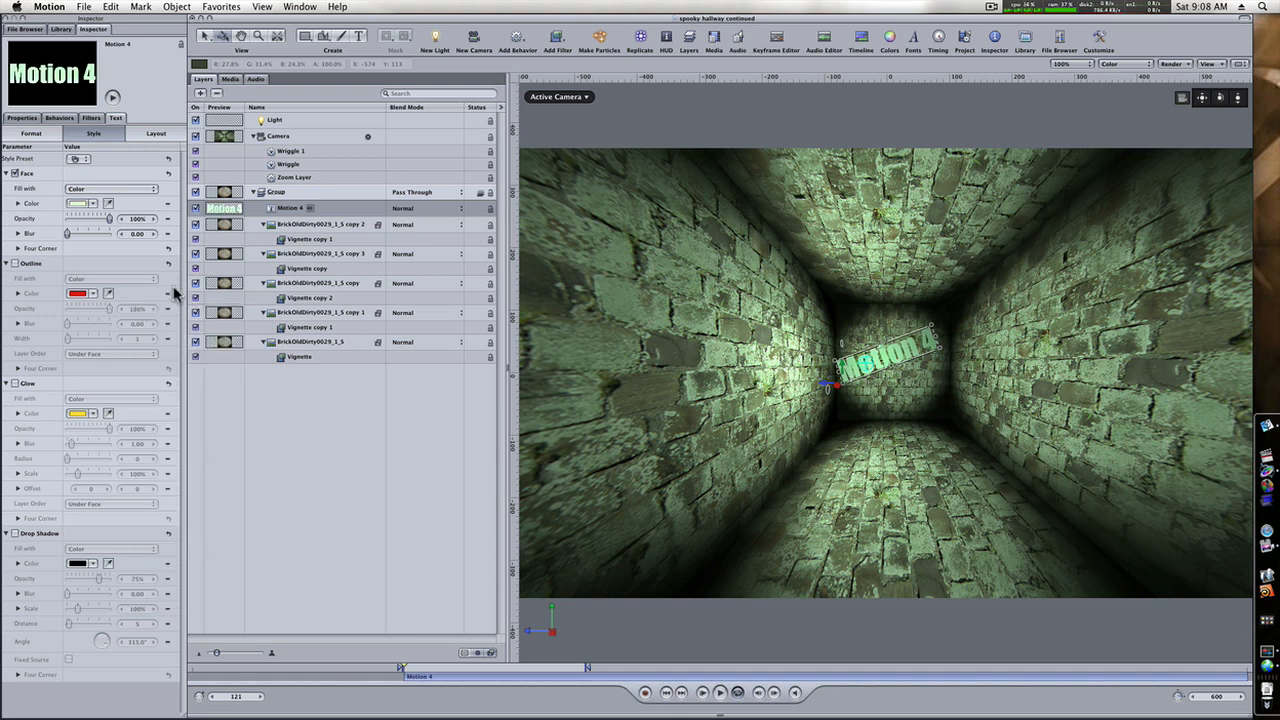
Set the title's blend mode to Soft Light and play the animation to check it.
{"action": "left_click", "coordinate": [406, 211]}
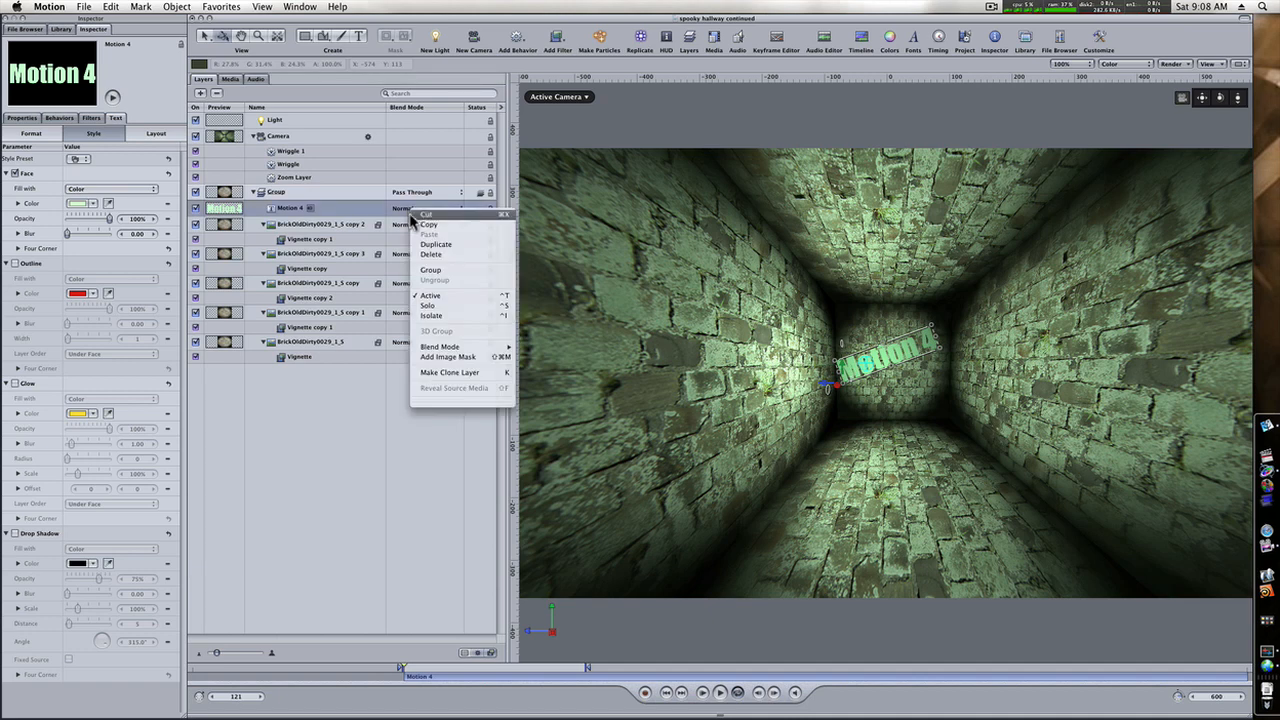
{"action": "left_click", "coordinate": [401, 212]}
{"action": "left_click", "coordinate": [401, 210]}
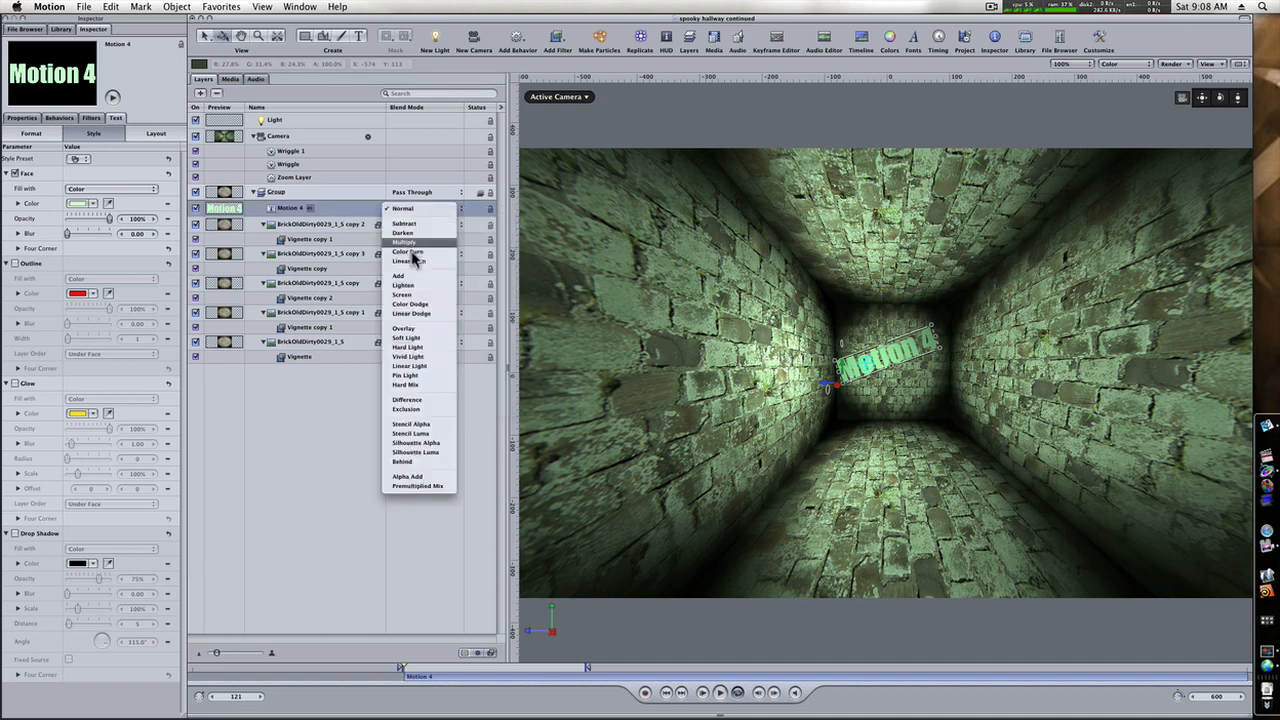
{"action": "left_click", "coordinate": [406, 339]}
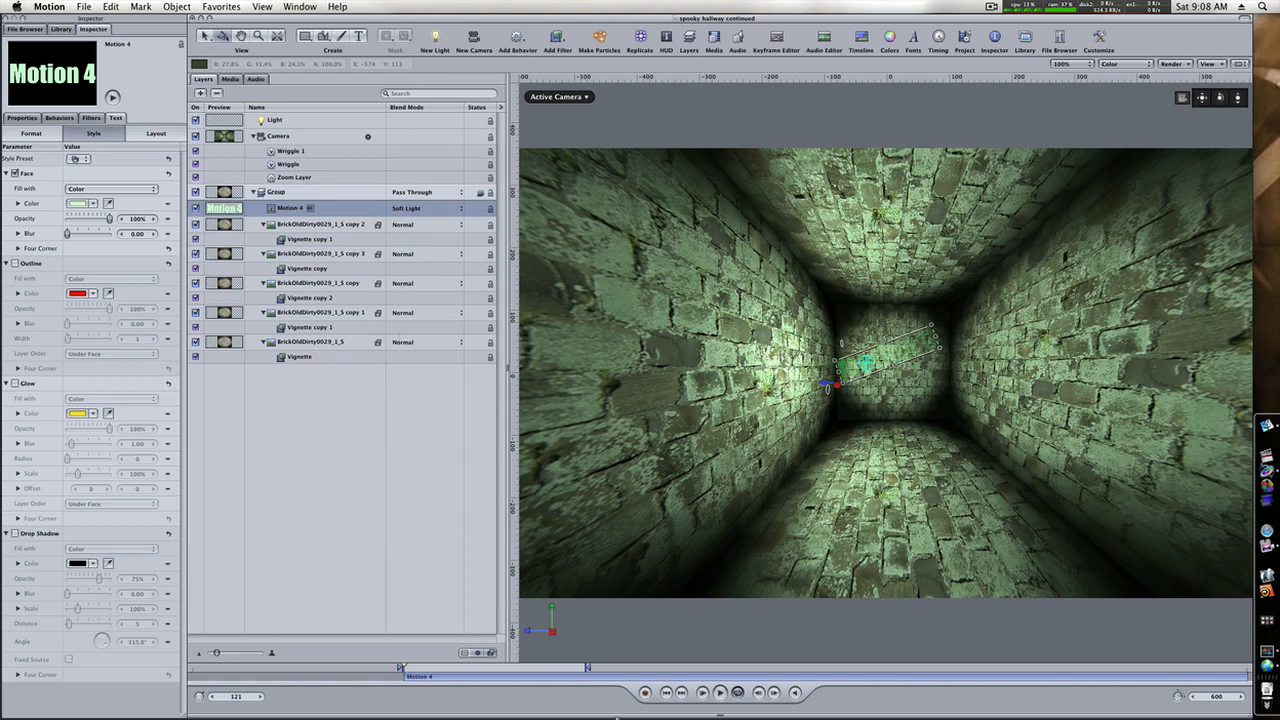
{"action": "left_click", "coordinate": [720, 692]}
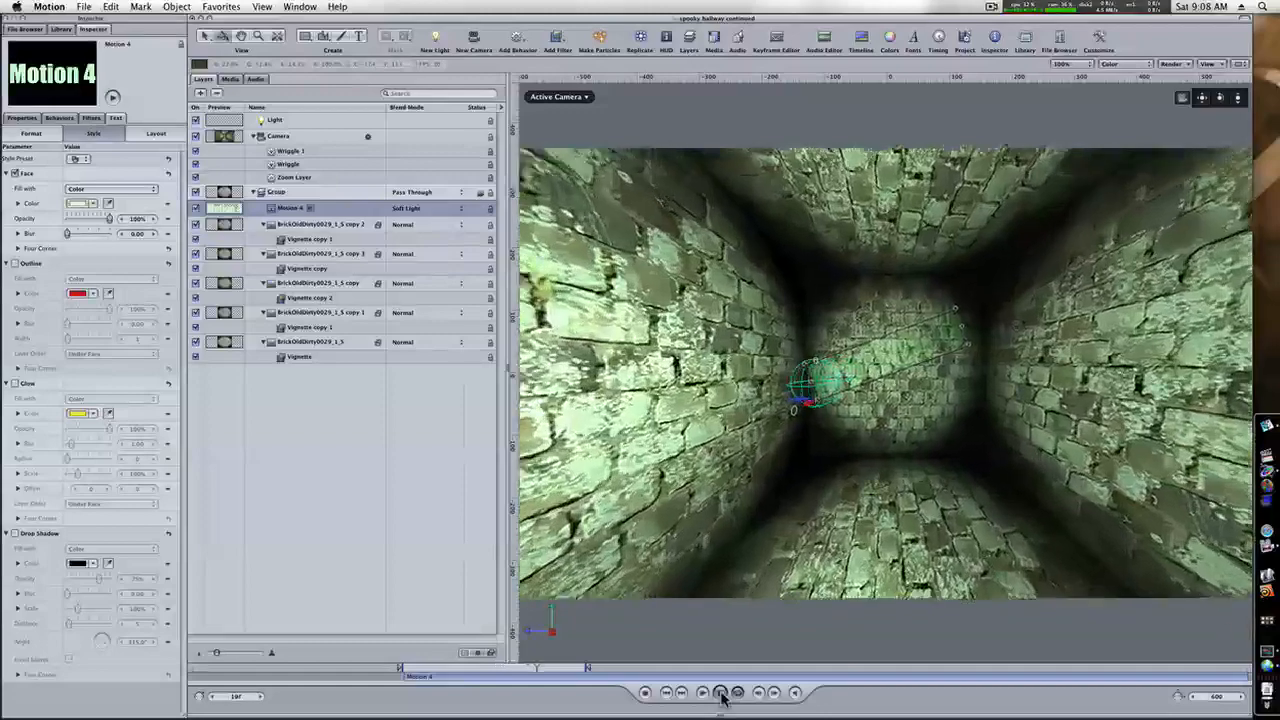
{"action": "left_click", "coordinate": [721, 692]}
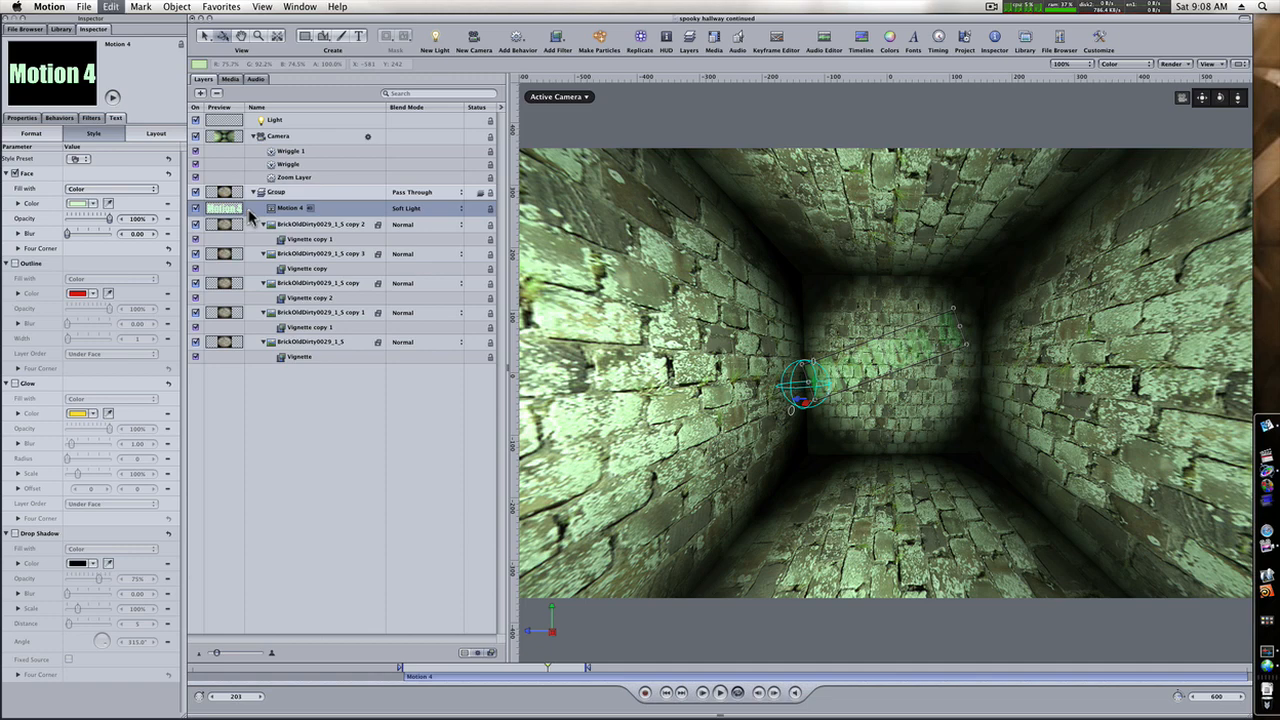
Duplicate the "Motion 4" title and nudge both text layers together slightly on the back wall.
{"action": "key", "text": "super+d"}
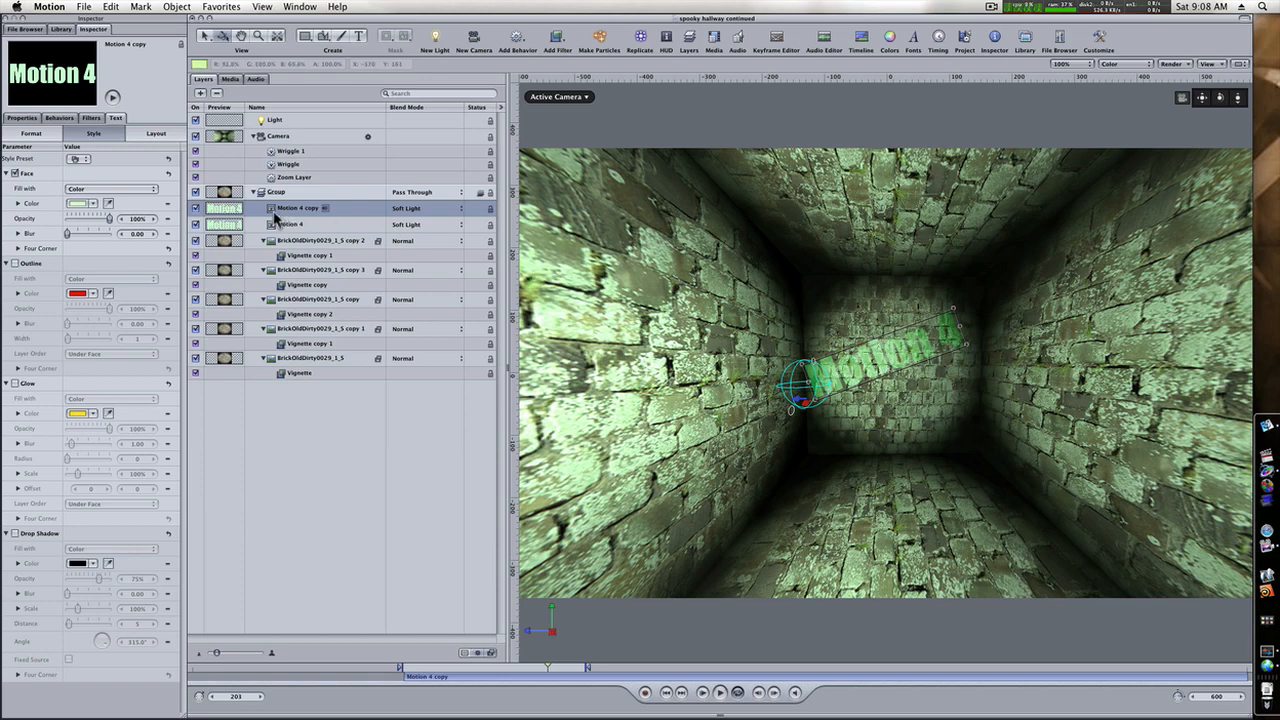
{"action": "left_click", "coordinate": [278, 226], "text": "shift"}
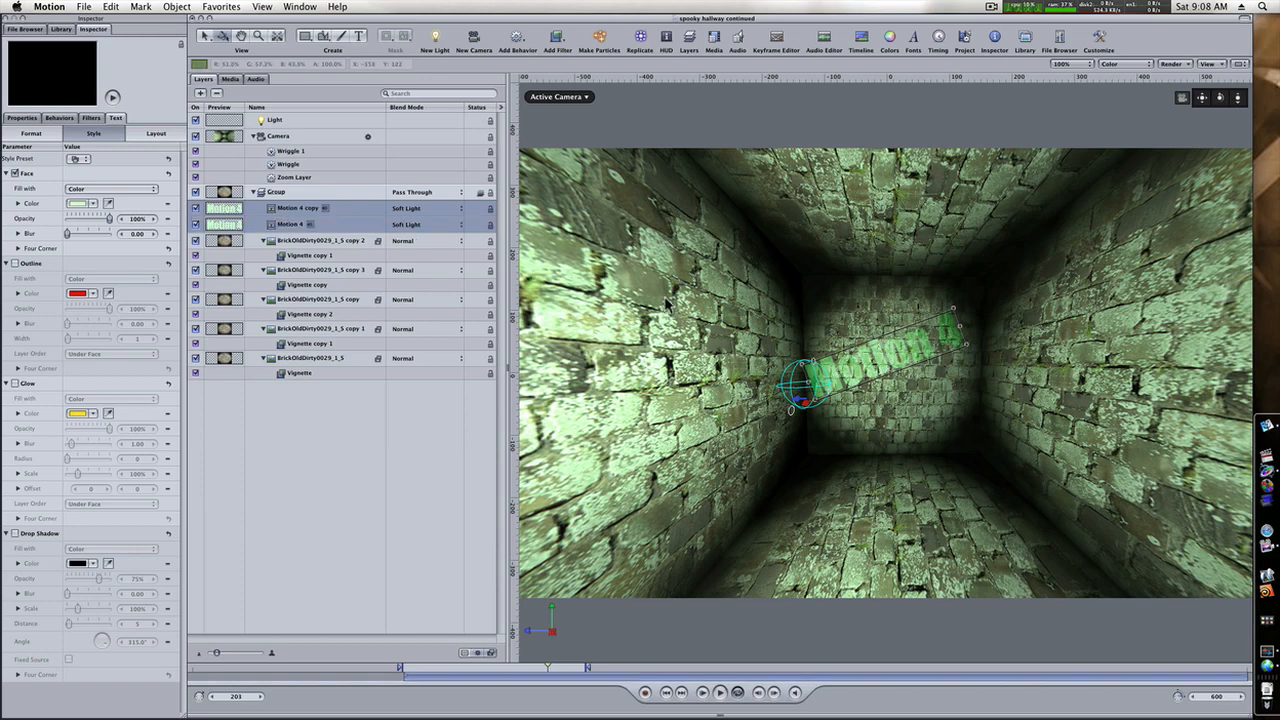
{"action": "left_click_drag", "start_coordinate": [852, 390], "coordinate": [855, 385]}
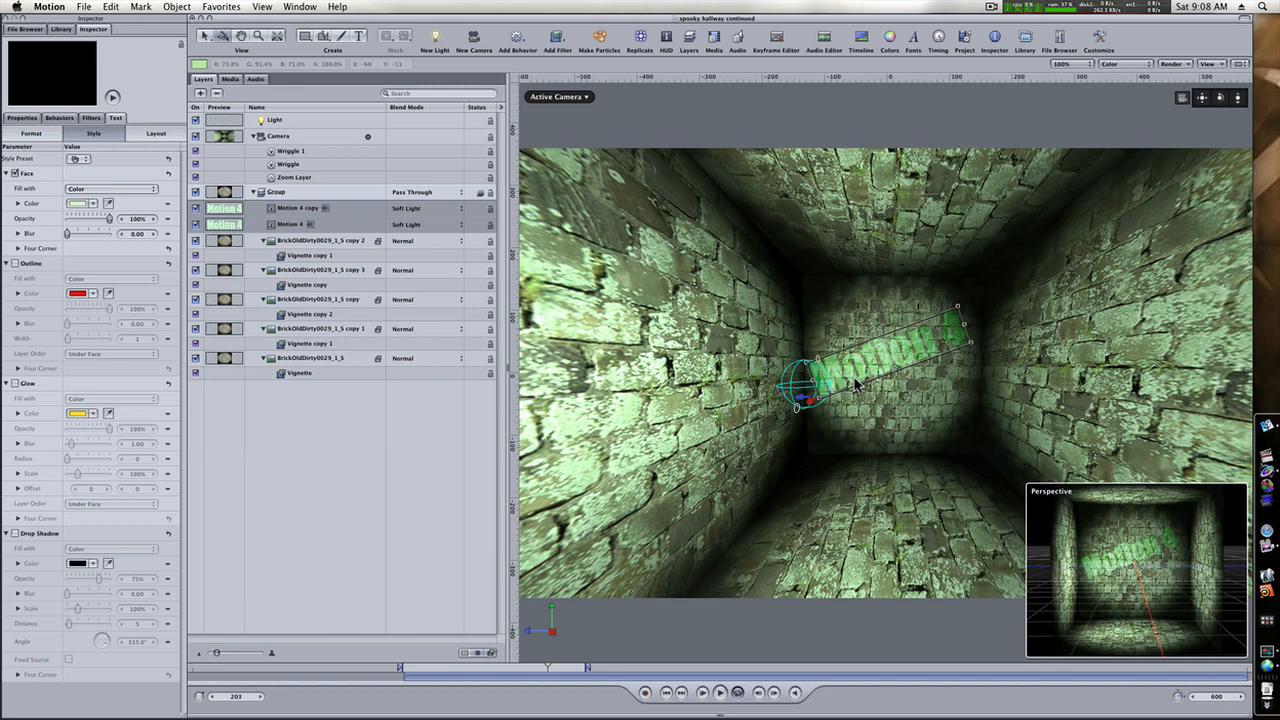
Lower the opacity of the original "Motion 4" layer to 51%.
{"action": "left_click", "coordinate": [287, 210]}
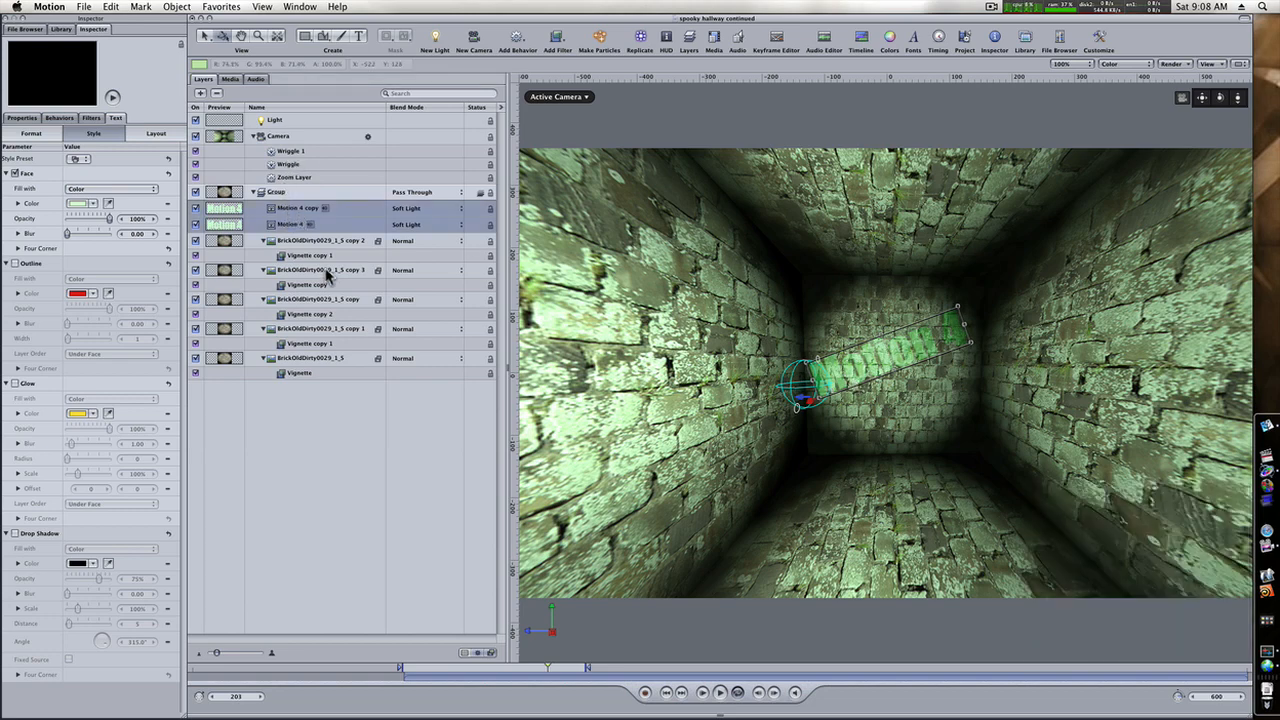
{"action": "left_click", "coordinate": [328, 270]}
{"action": "left_click", "coordinate": [300, 225]}
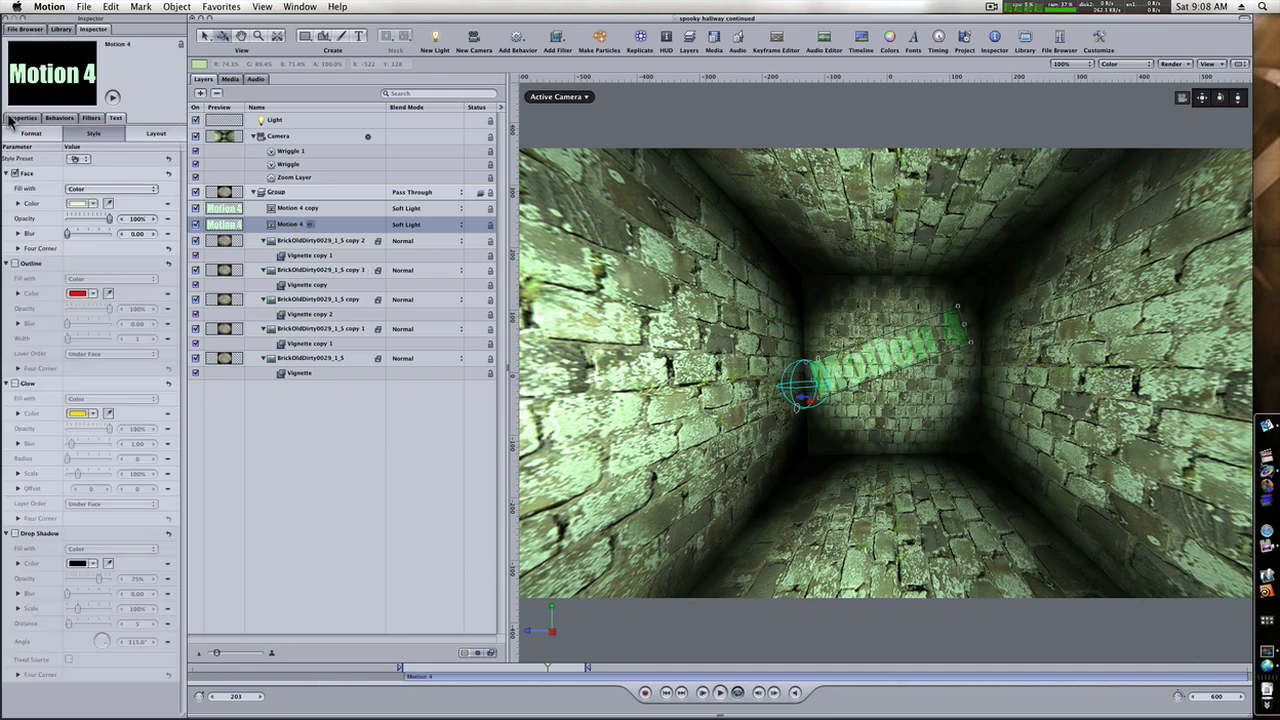
{"action": "left_click", "coordinate": [22, 118]}
{"action": "left_click_drag", "start_coordinate": [114, 345], "coordinate": [79, 346]}
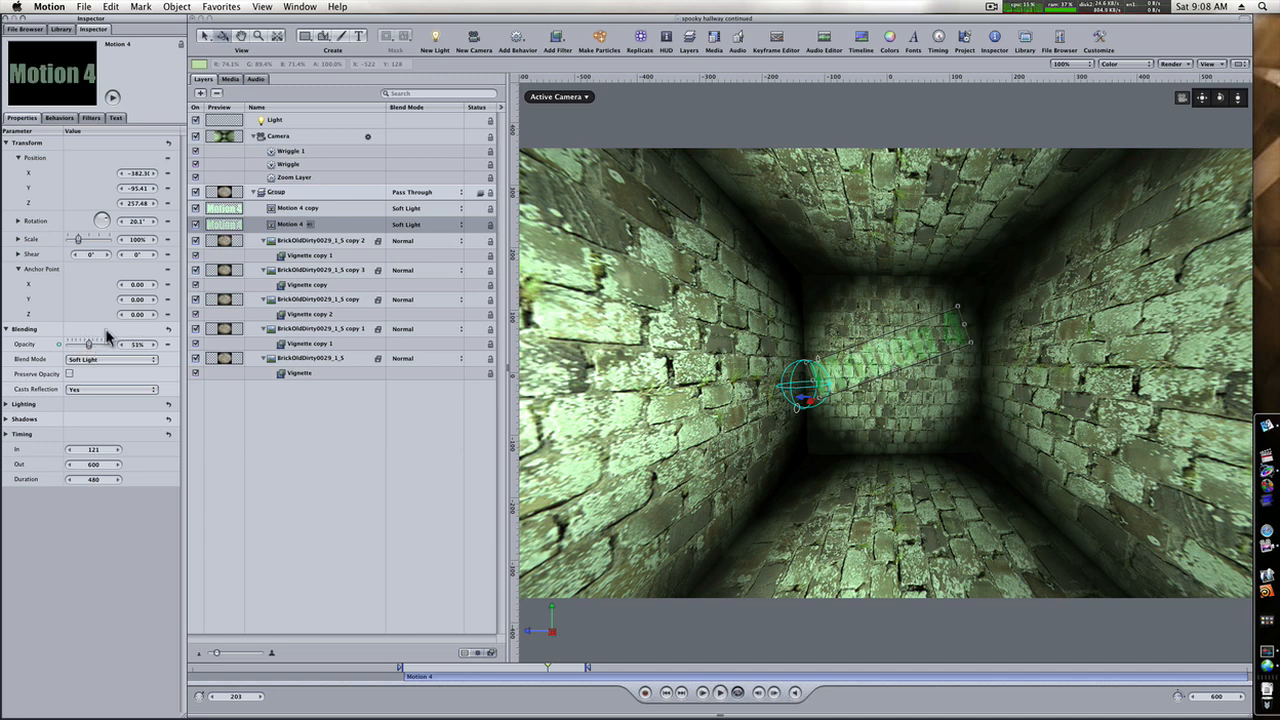
Move the light to Z 34.42, set its intensity to 194, and play the animation to check the lighting.
{"action": "left_click", "coordinate": [308, 122]}
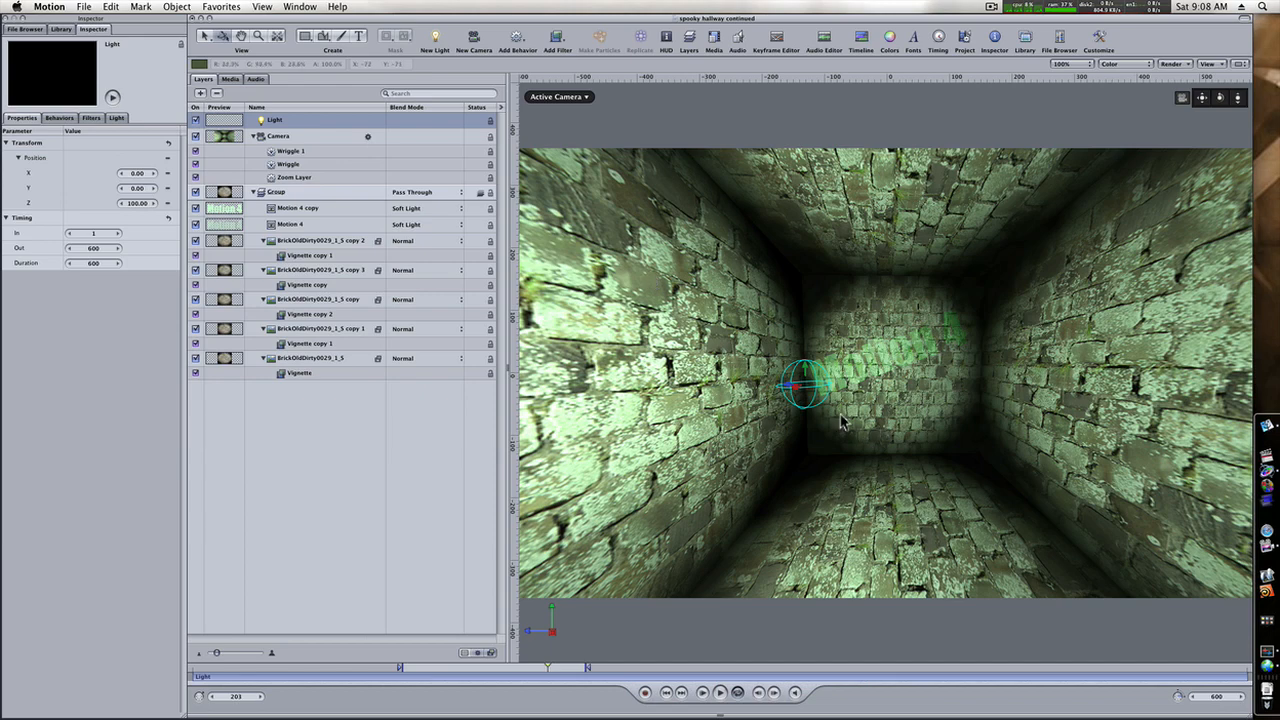
{"action": "left_click_drag", "start_coordinate": [806, 388], "coordinate": [882, 396]}
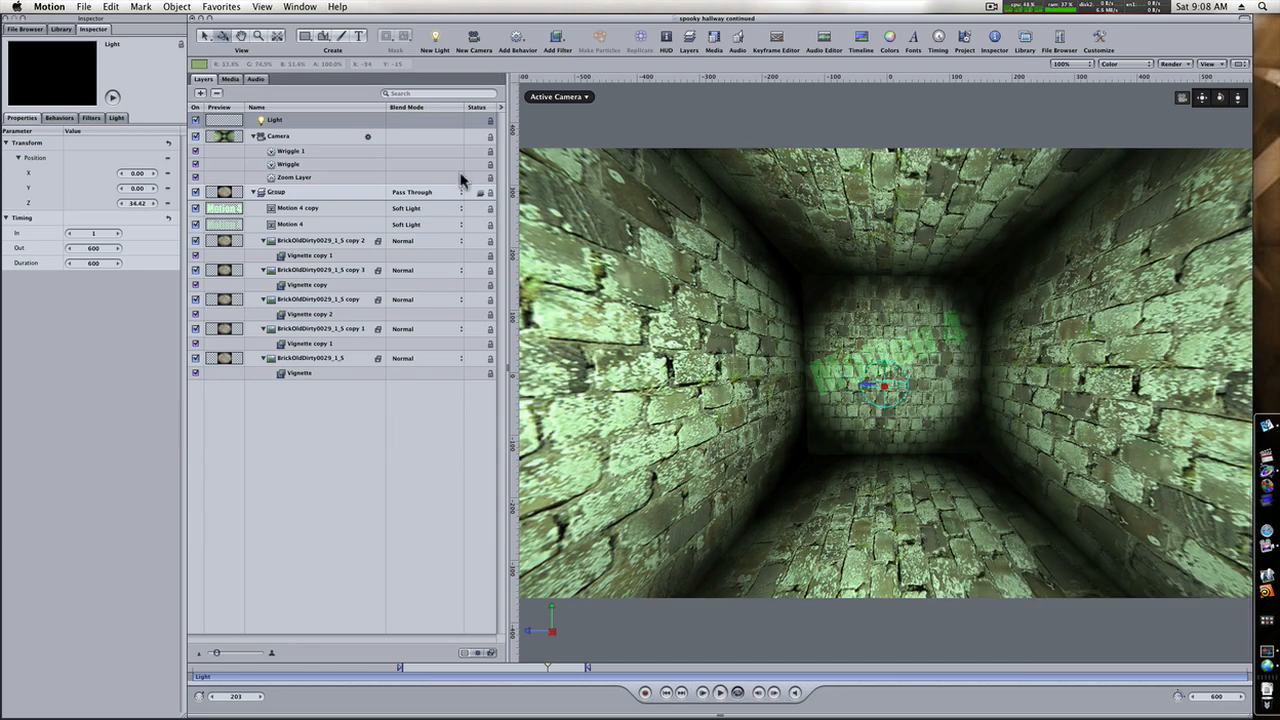
{"action": "left_click", "coordinate": [115, 118]}
{"action": "left_click_drag", "start_coordinate": [143, 178], "coordinate": [128, 172]}
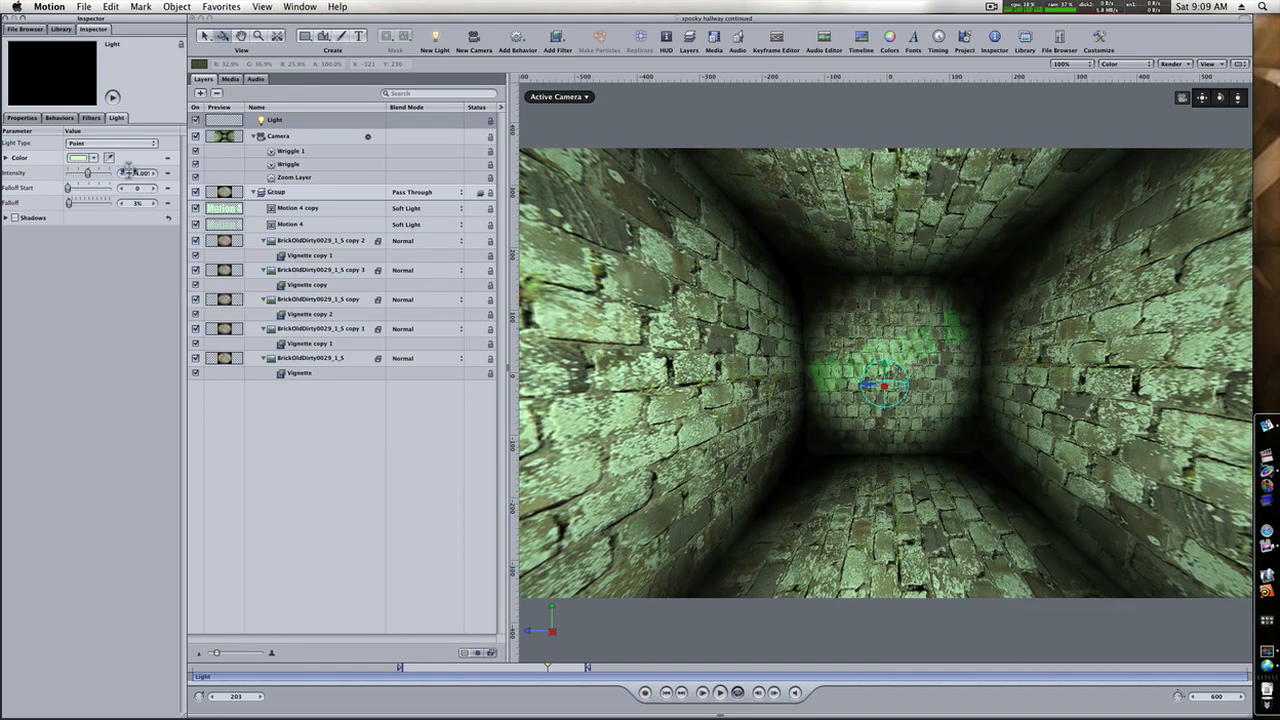
{"action": "left_click", "coordinate": [716, 697]}
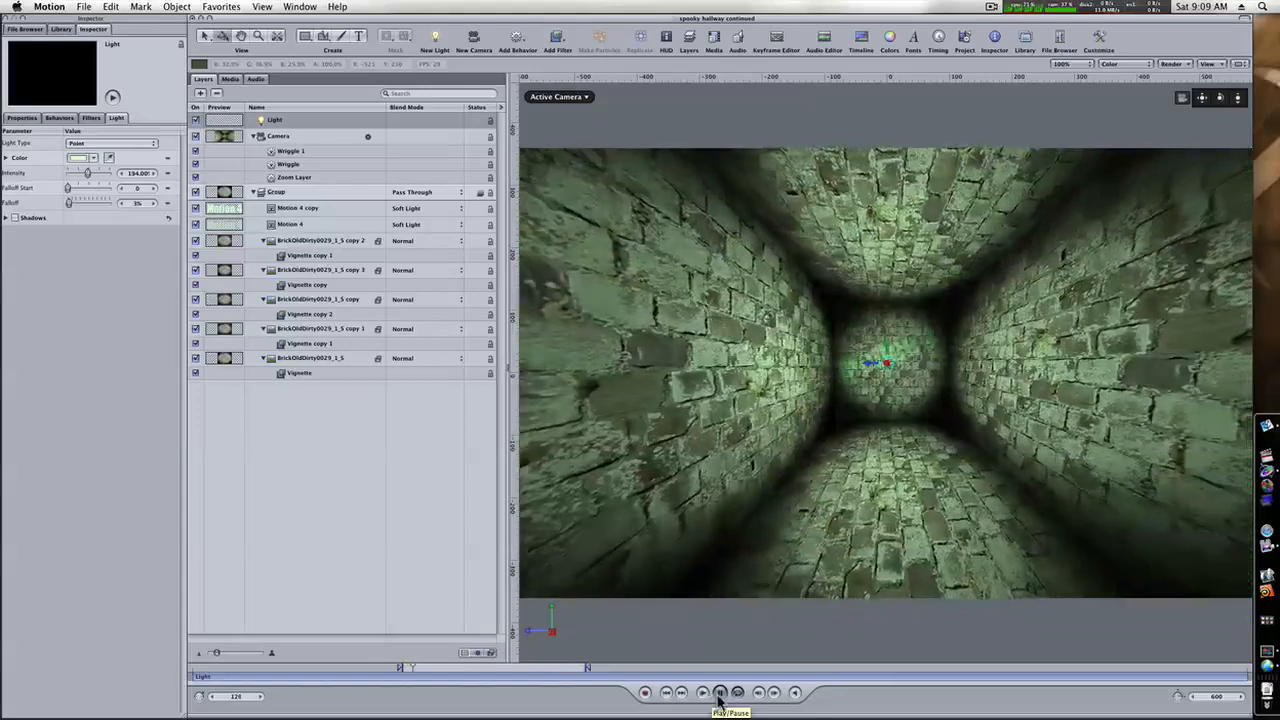
{"action": "left_click", "coordinate": [718, 697]}
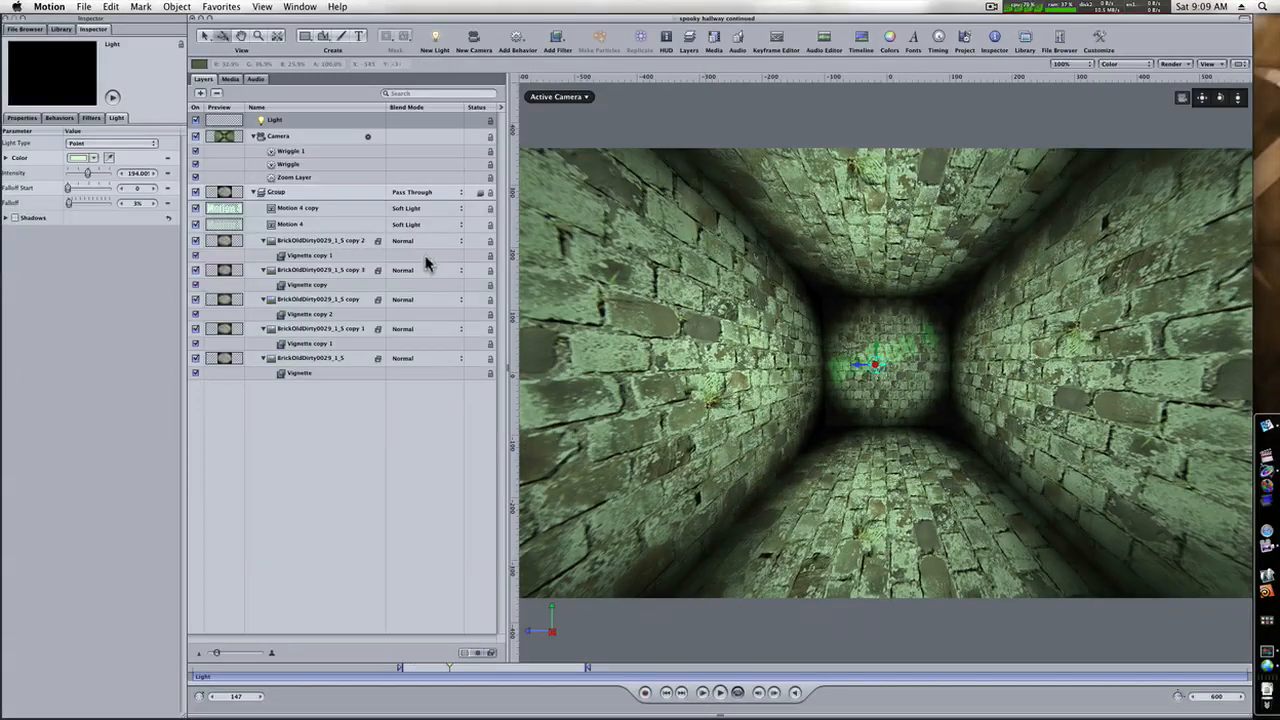
Try Overlay on the "Motion 4 copy" layer, and settle on Hard Light as its blend mode.
{"action": "left_click", "coordinate": [404, 209]}
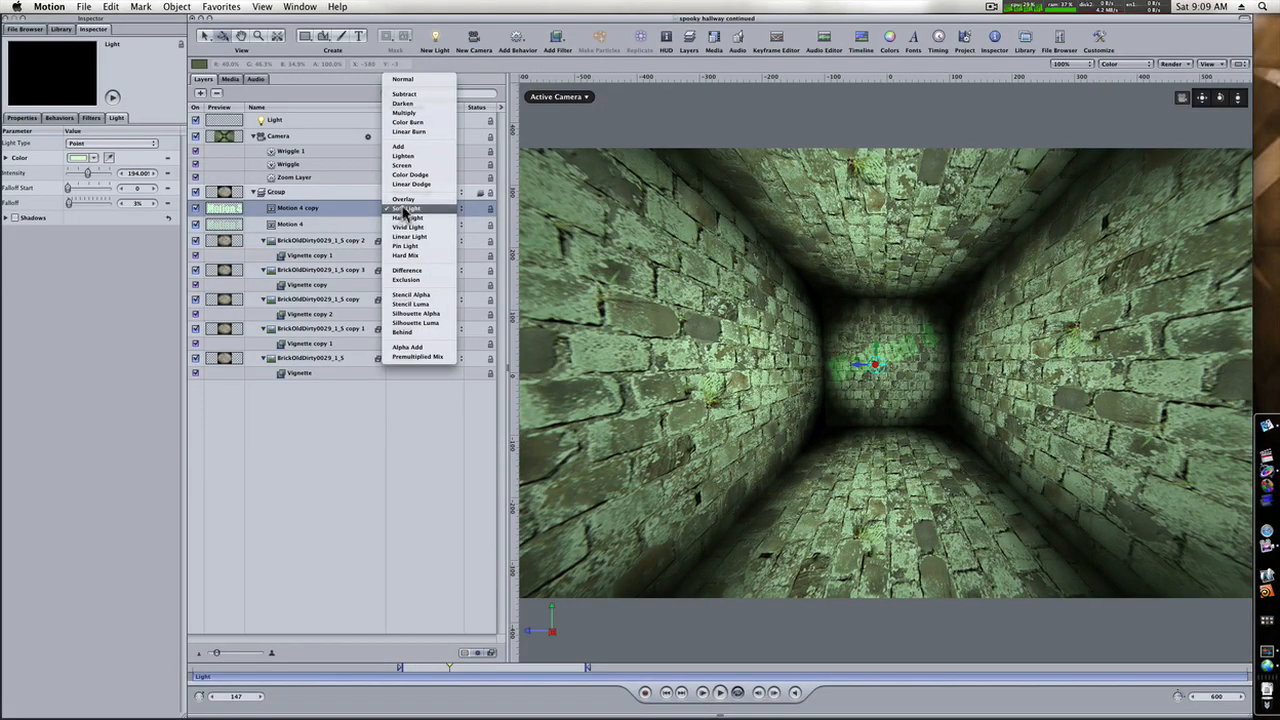
{"action": "left_click", "coordinate": [403, 201]}
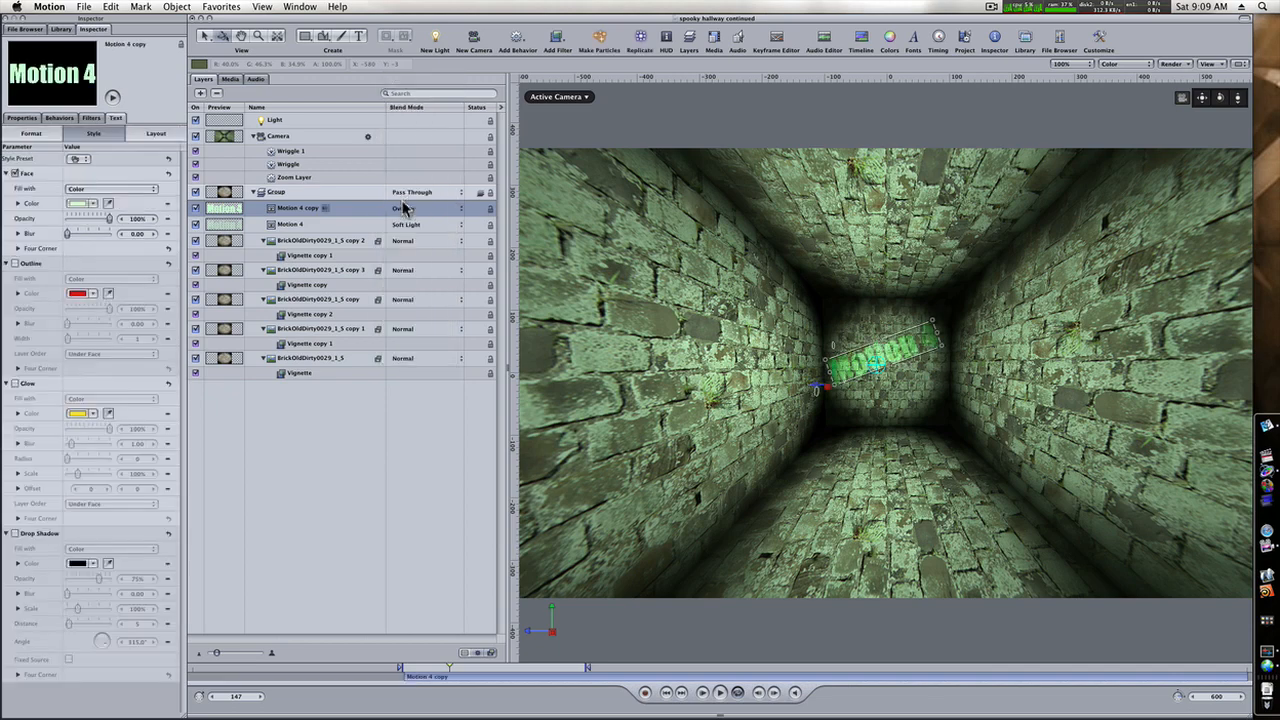
{"action": "left_click", "coordinate": [404, 209]}
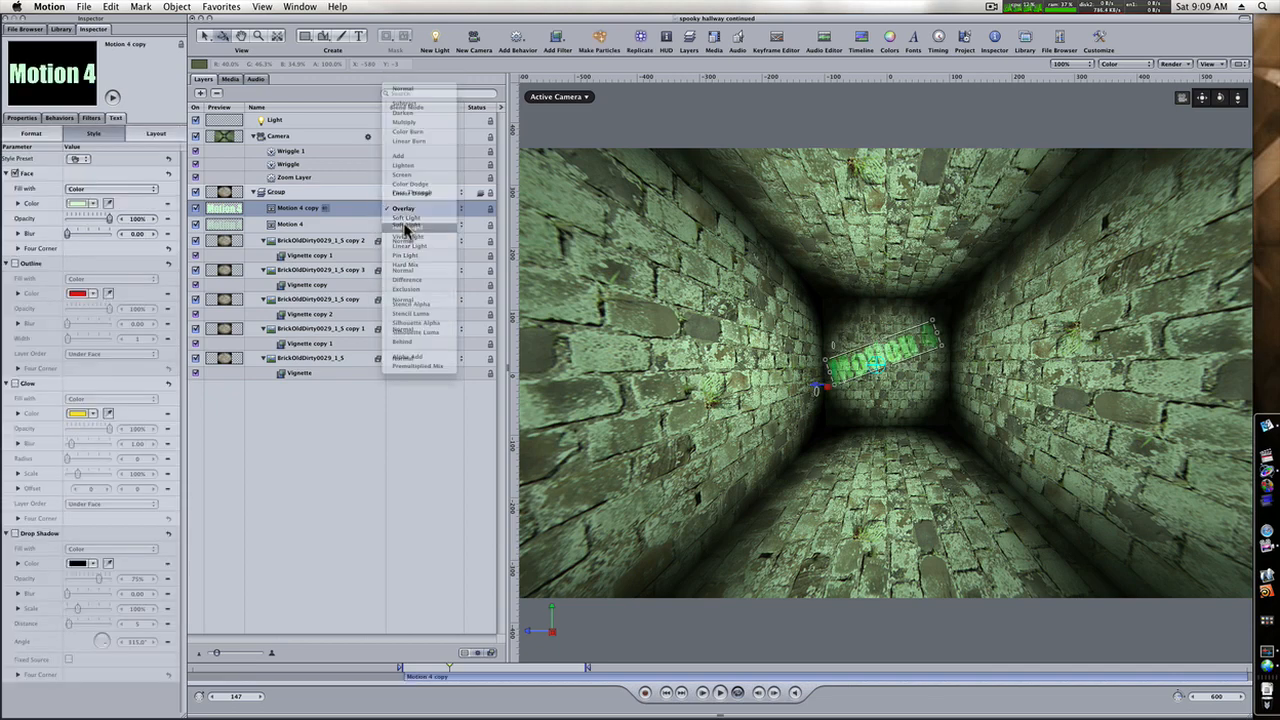
{"action": "left_click", "coordinate": [406, 230]}
Try Vivid Light, Linear Dodge and Multiply on the original "Motion 4" layer, and return its blend mode to Soft Light.
{"action": "left_click", "coordinate": [406, 226]}
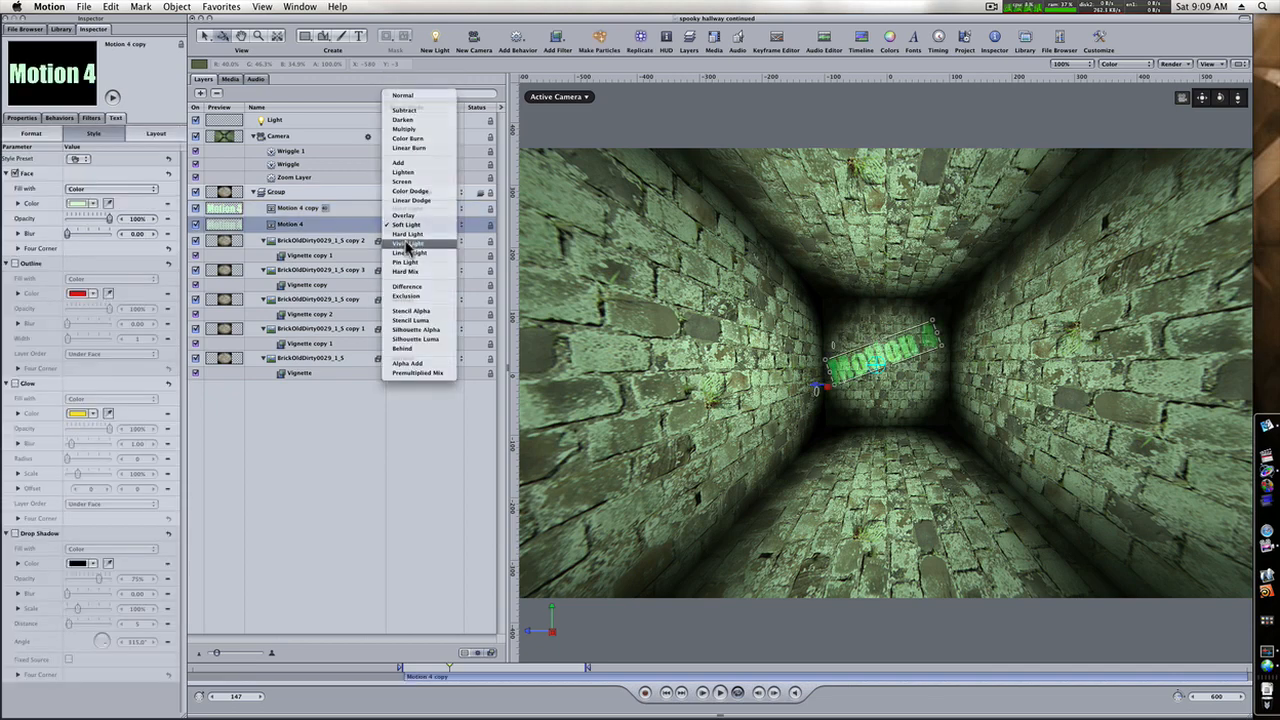
{"action": "left_click", "coordinate": [408, 247]}
{"action": "left_click", "coordinate": [407, 224]}
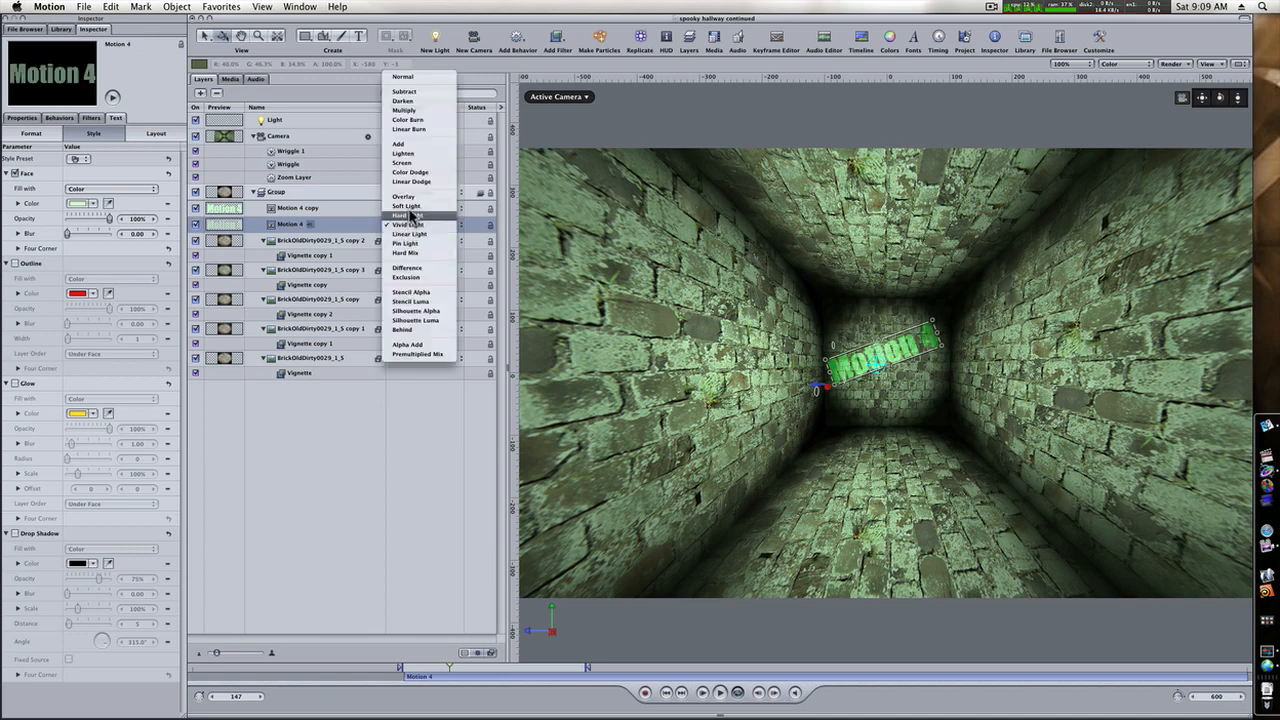
{"action": "left_click", "coordinate": [414, 186]}
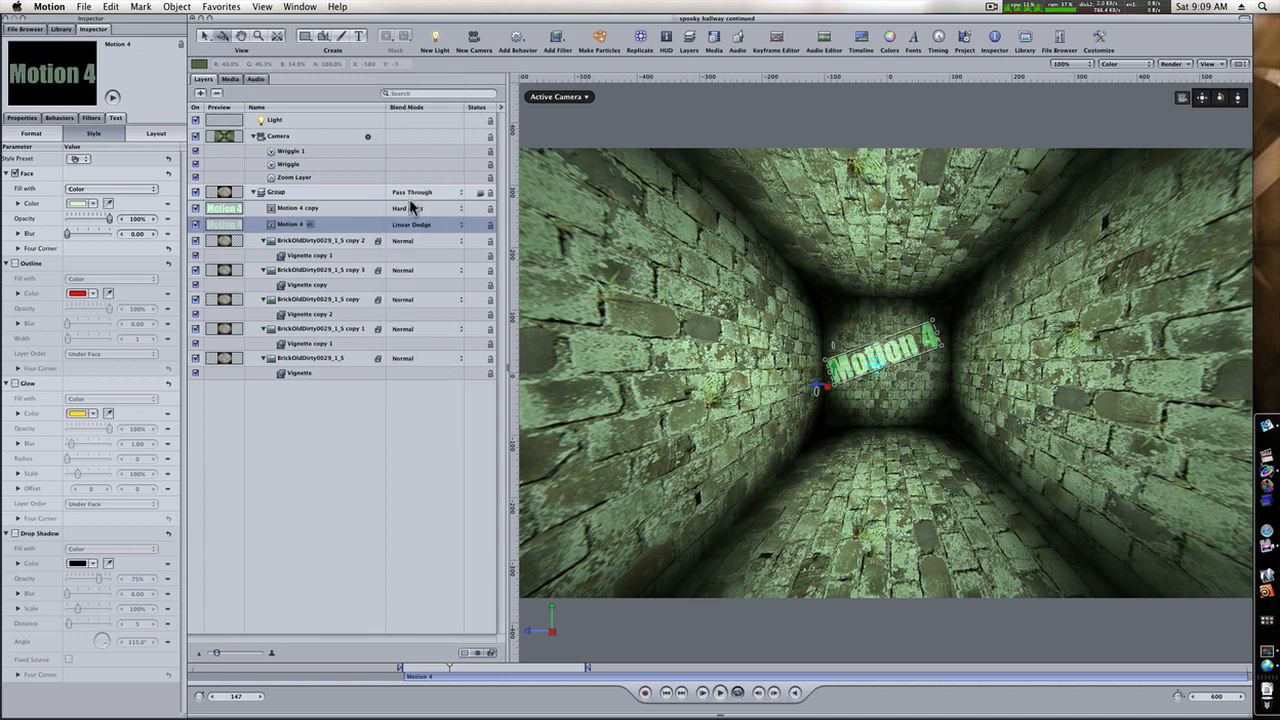
{"action": "left_click", "coordinate": [413, 228]}
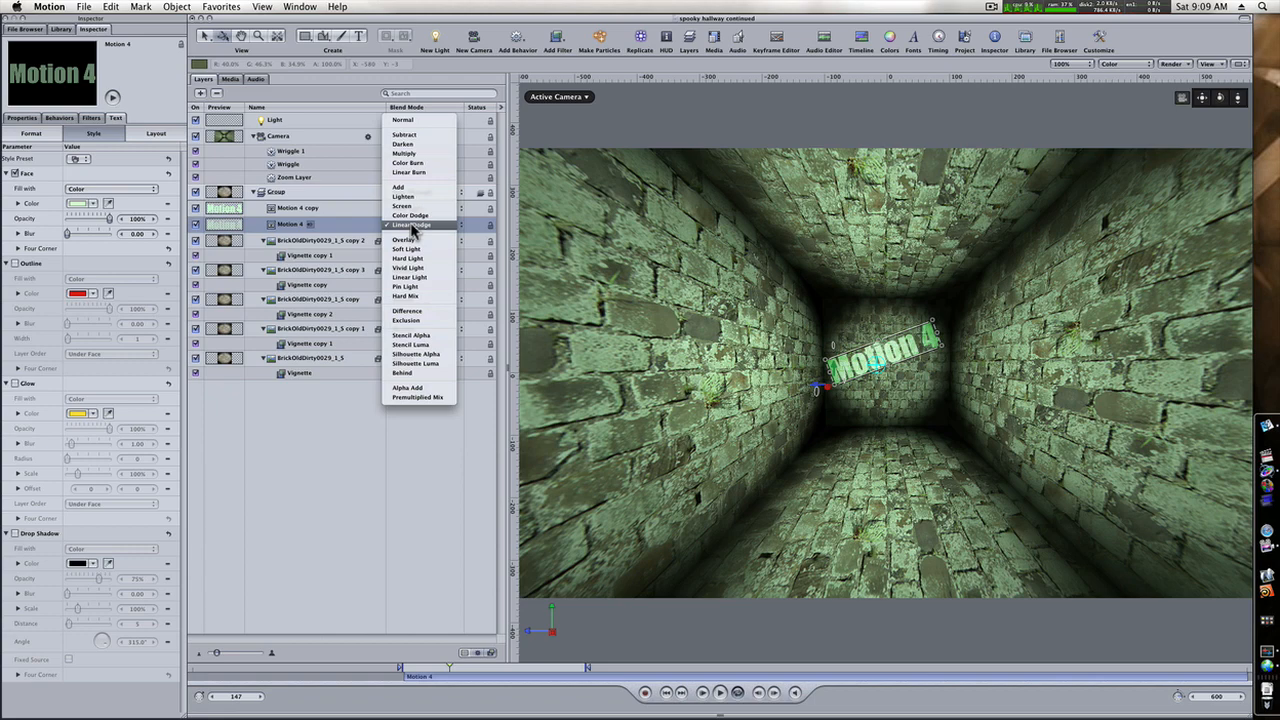
{"action": "left_click", "coordinate": [416, 154]}
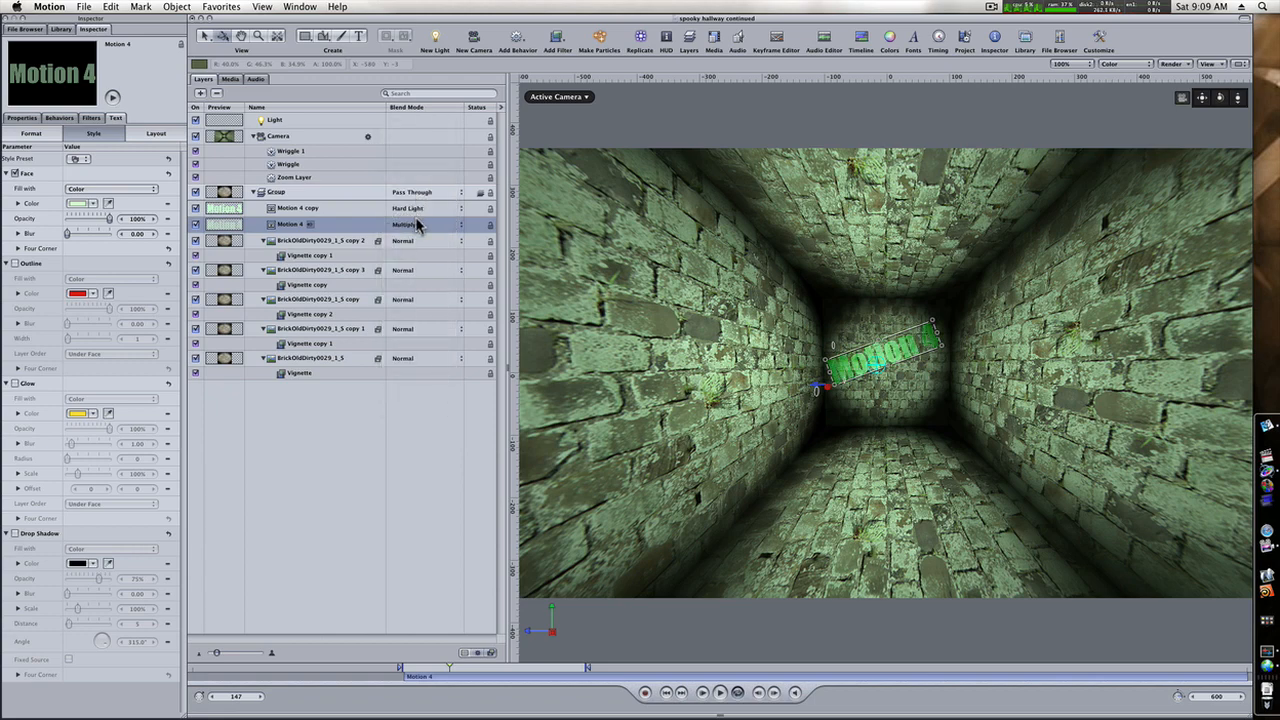
{"action": "left_click", "coordinate": [418, 226]}
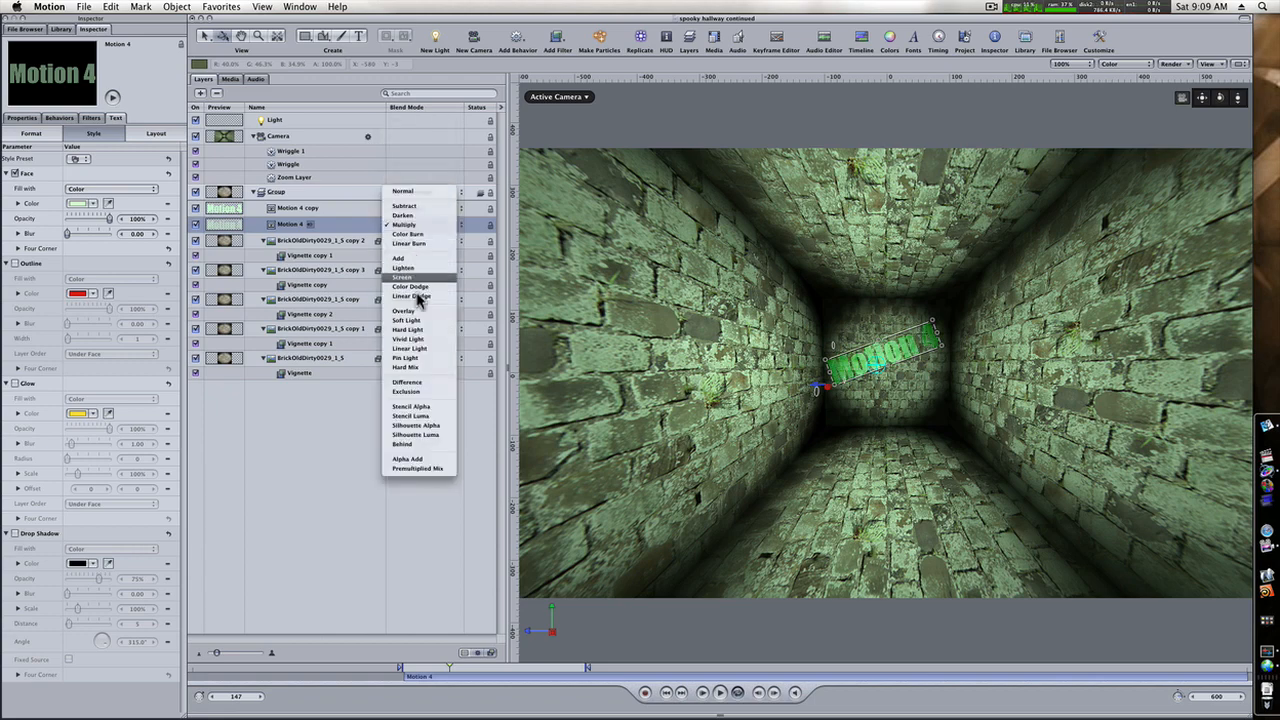
{"action": "left_click", "coordinate": [418, 321]}
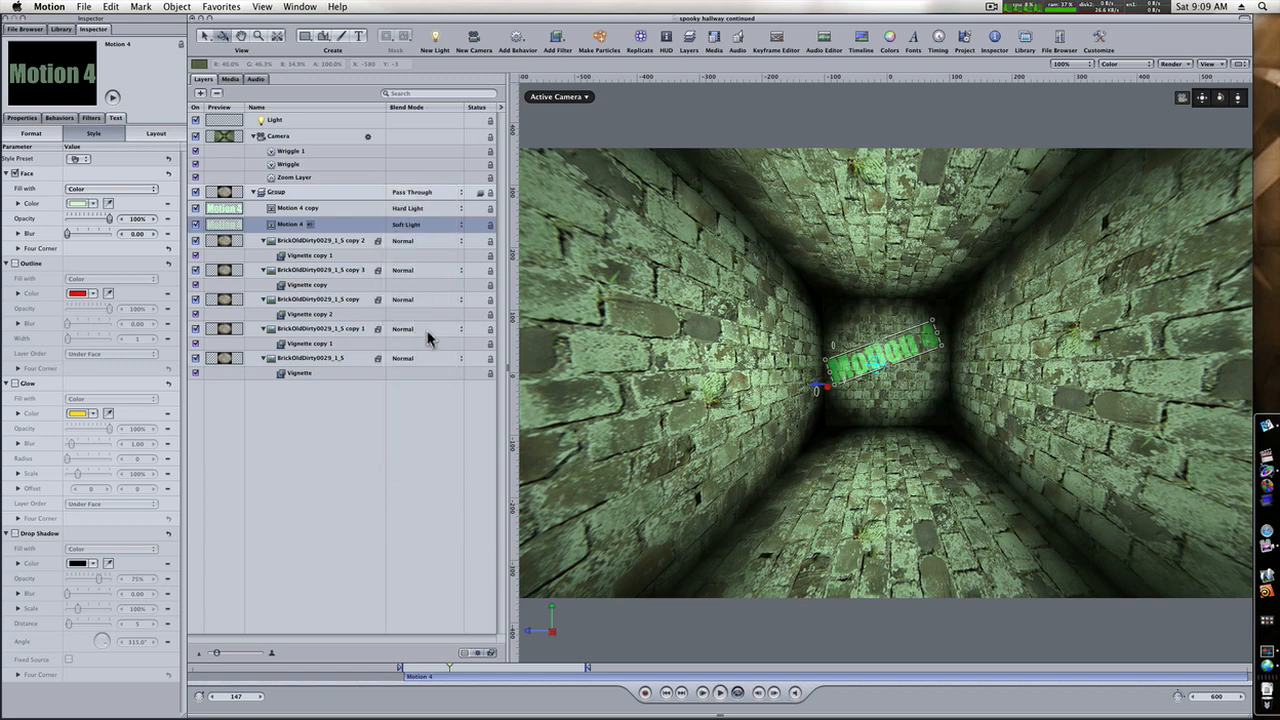
Lower the opacity of the "Motion 4 copy" layer to 51%.
{"action": "left_click", "coordinate": [293, 209]}
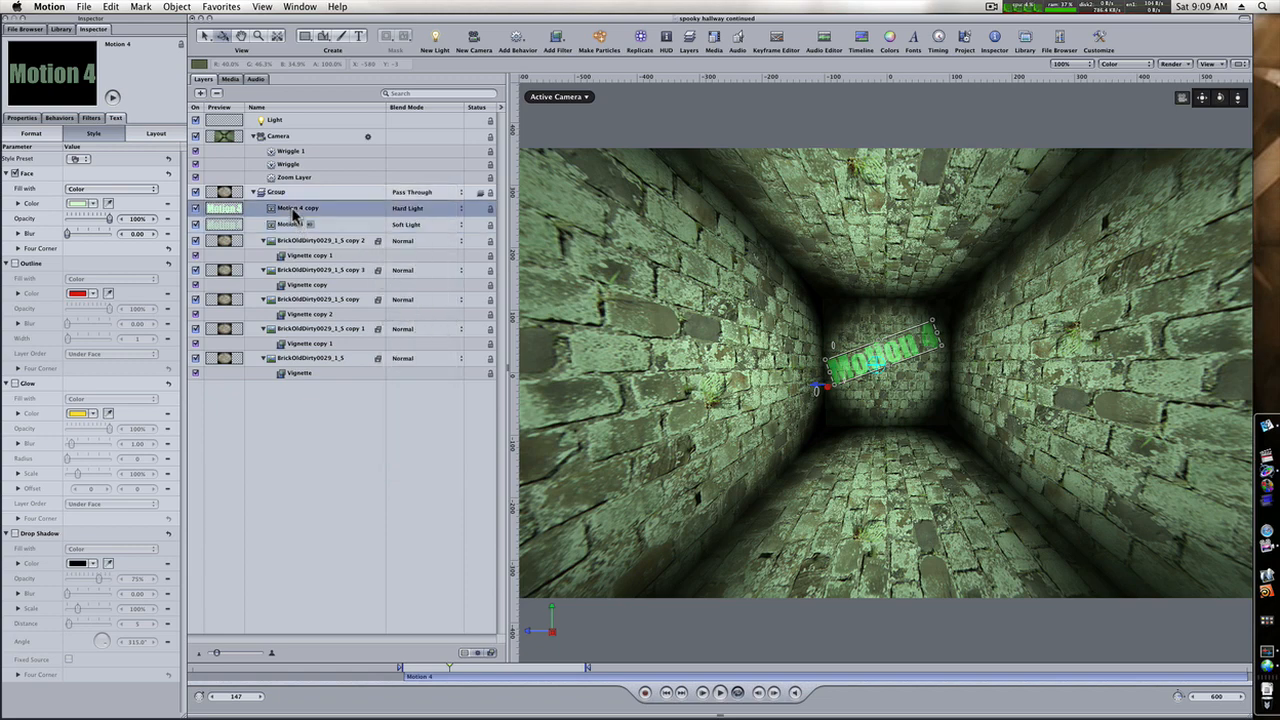
{"action": "left_click", "coordinate": [30, 134]}
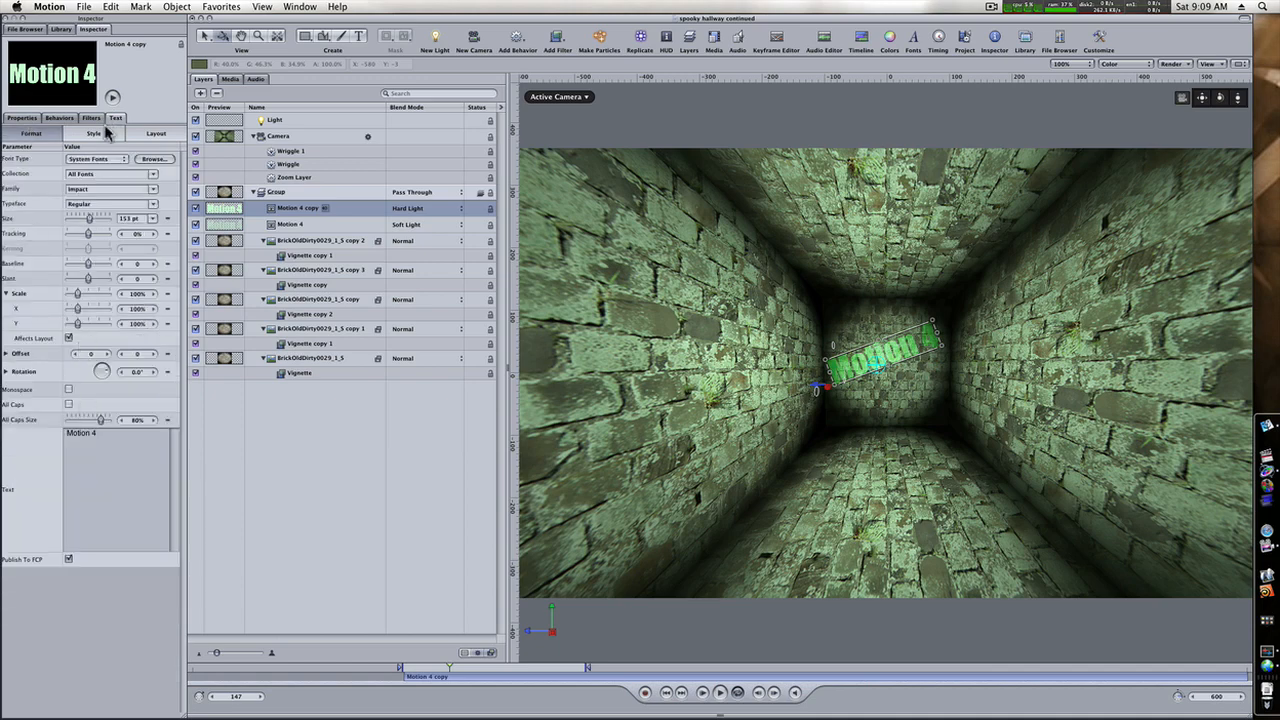
{"action": "left_click", "coordinate": [22, 117]}
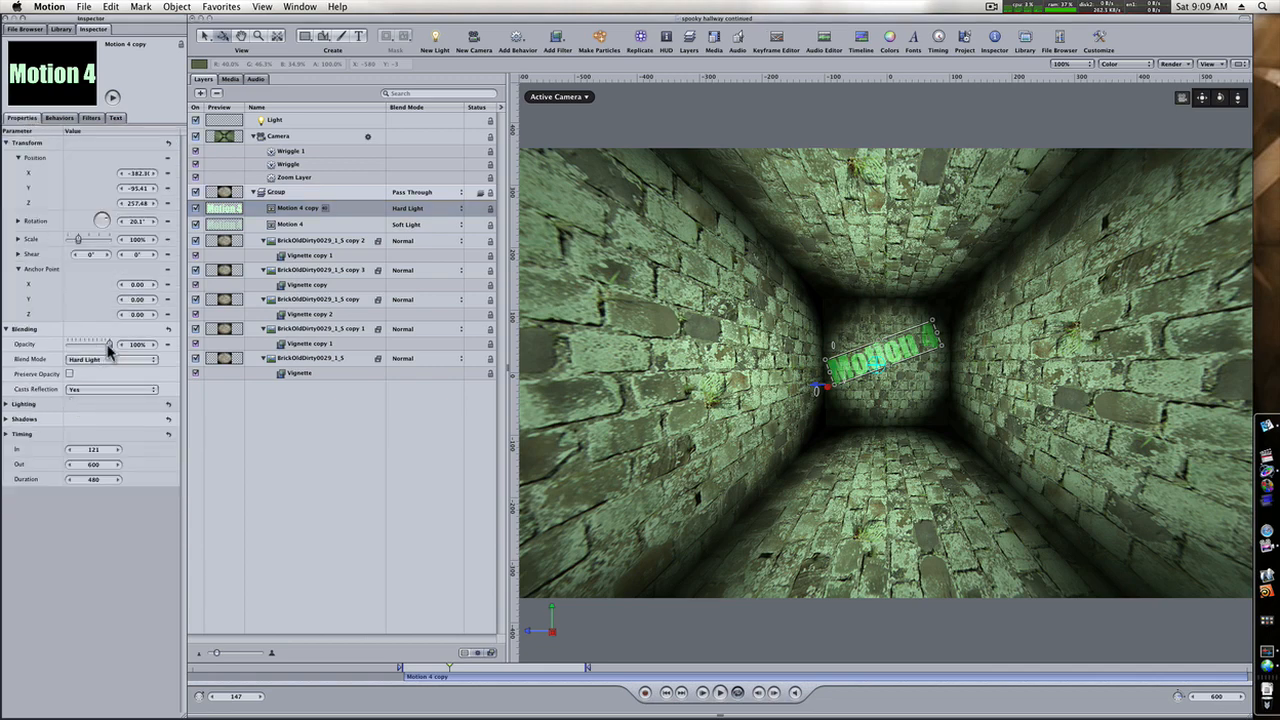
{"action": "left_click_drag", "start_coordinate": [101, 347], "coordinate": [89, 345]}
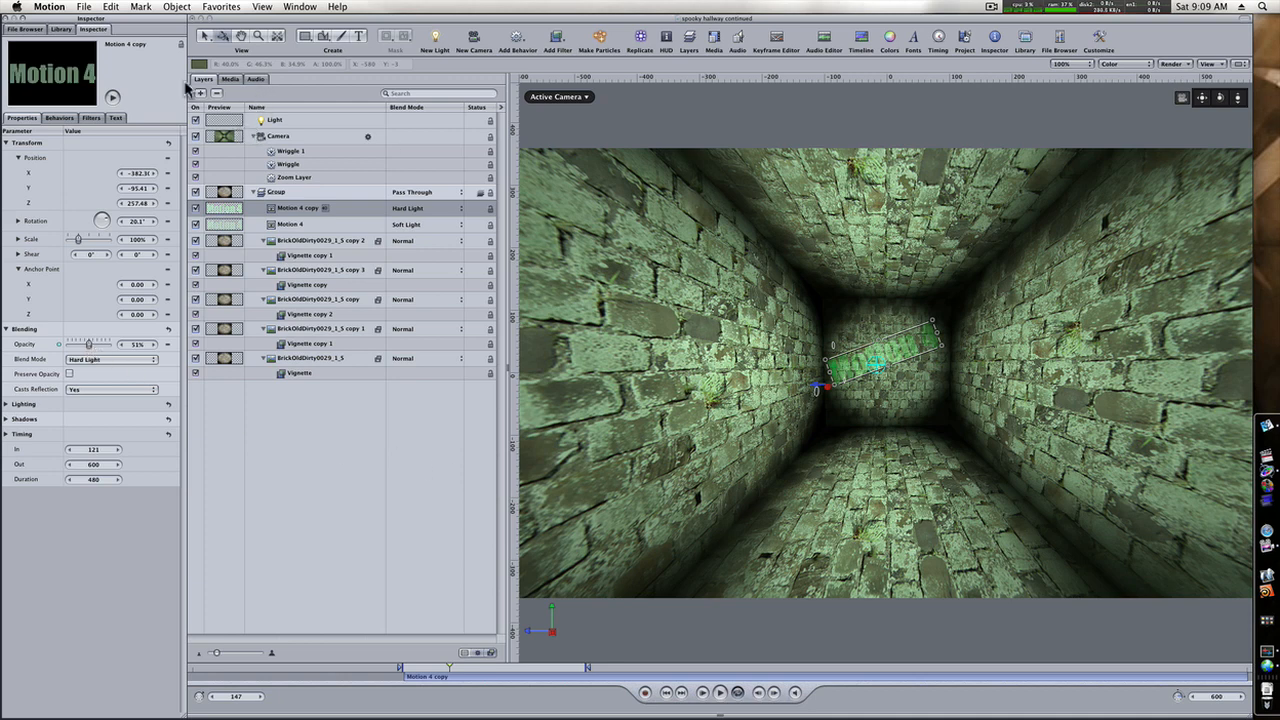
Search the library's particle emitters for "smoke" and add Rising Smoke near the back wall at frame 121.
{"action": "left_click", "coordinate": [62, 30]}
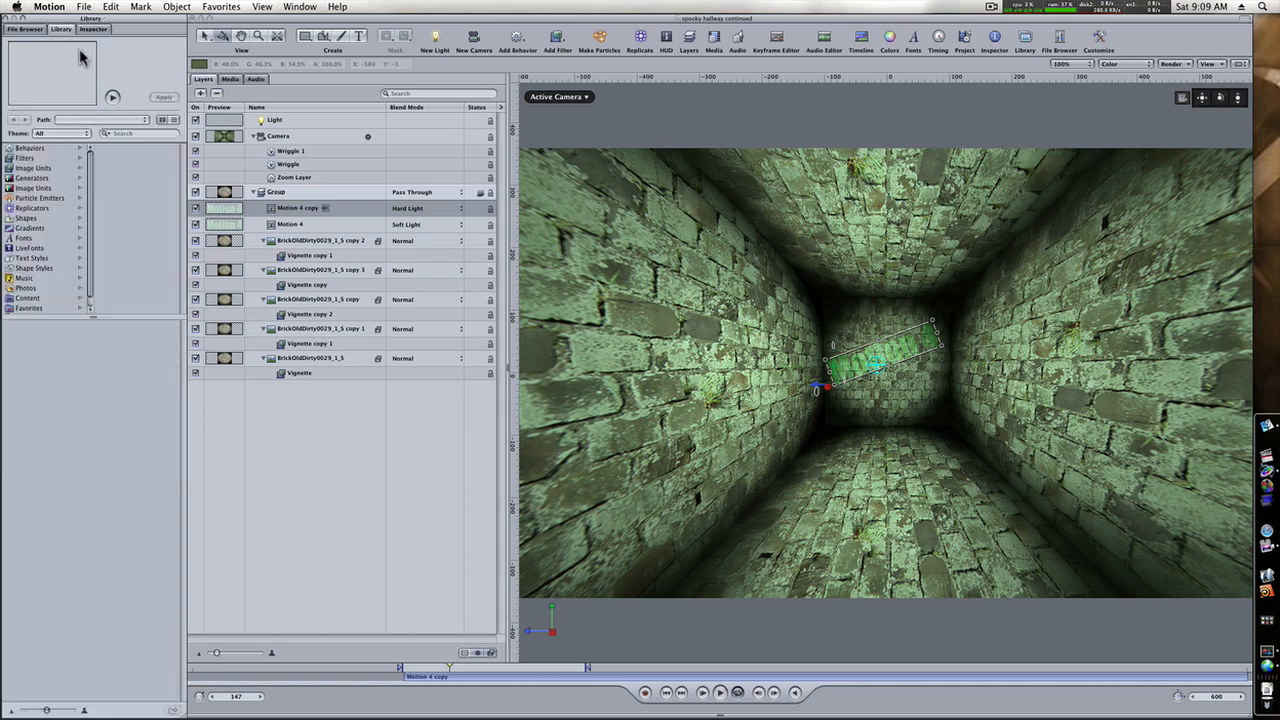
{"action": "left_click", "coordinate": [40, 198]}
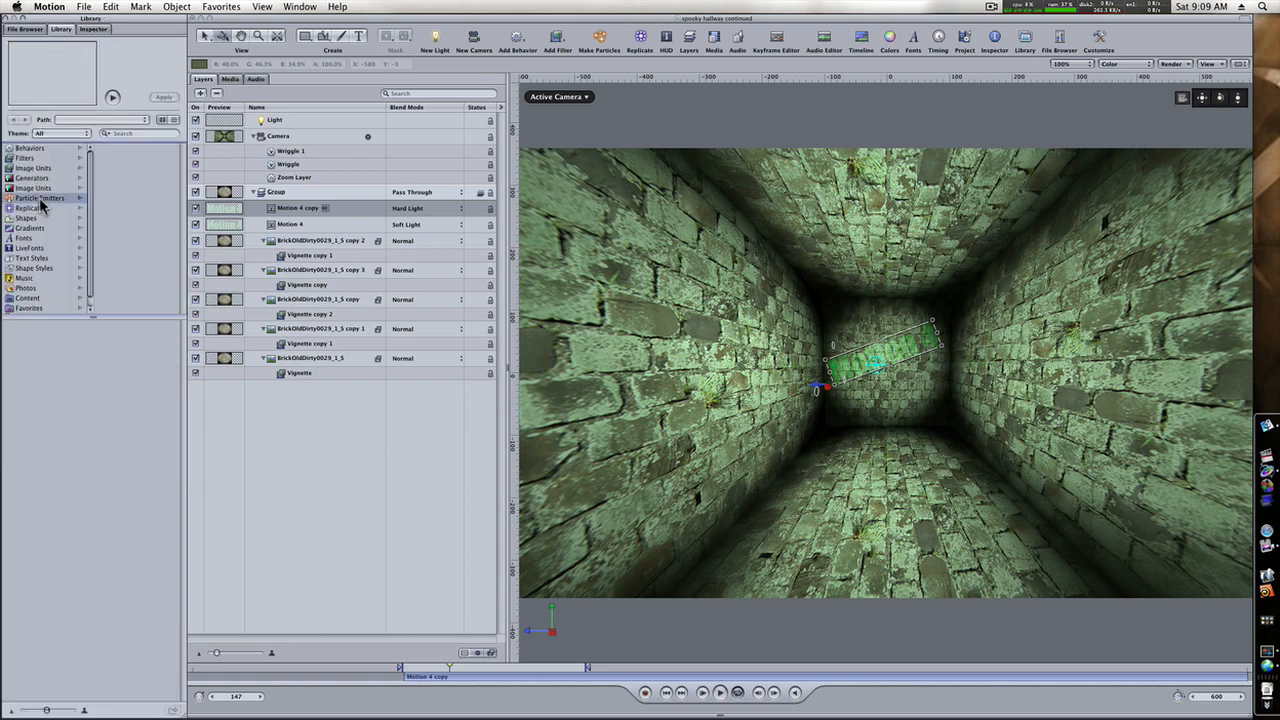
{"action": "left_click", "coordinate": [133, 133]}
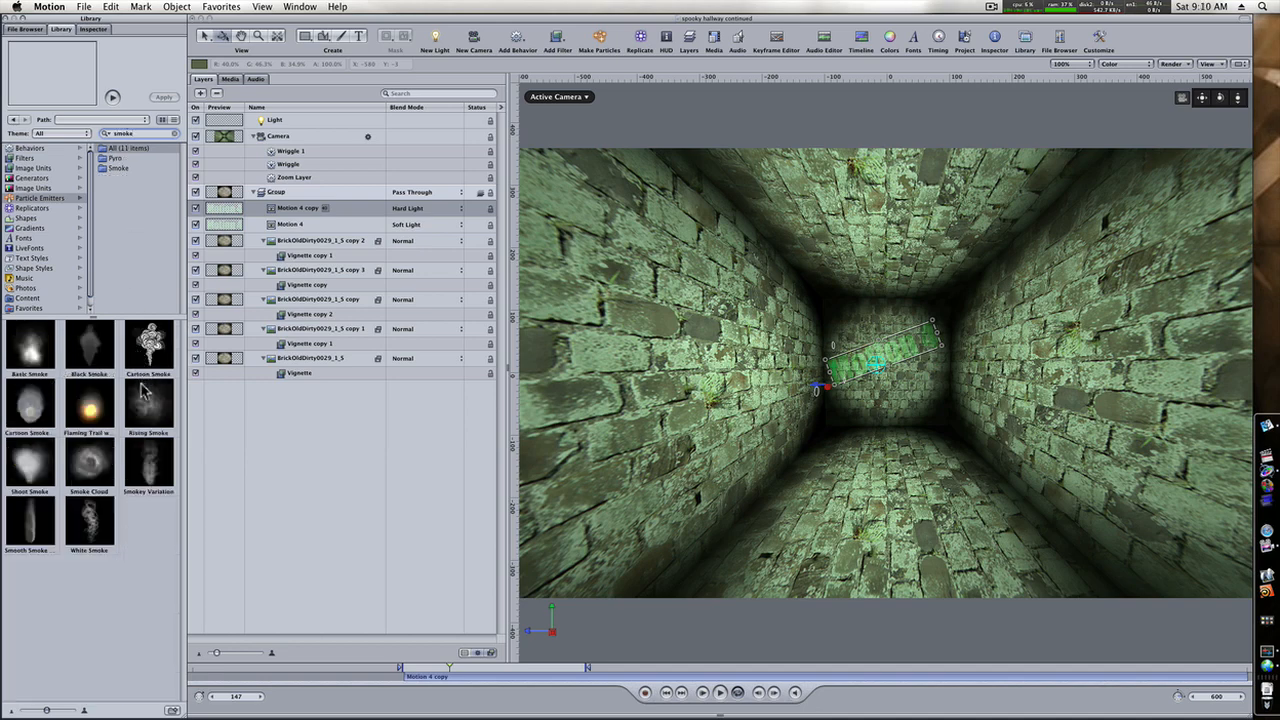
{"action": "left_click", "coordinate": [317, 431]}
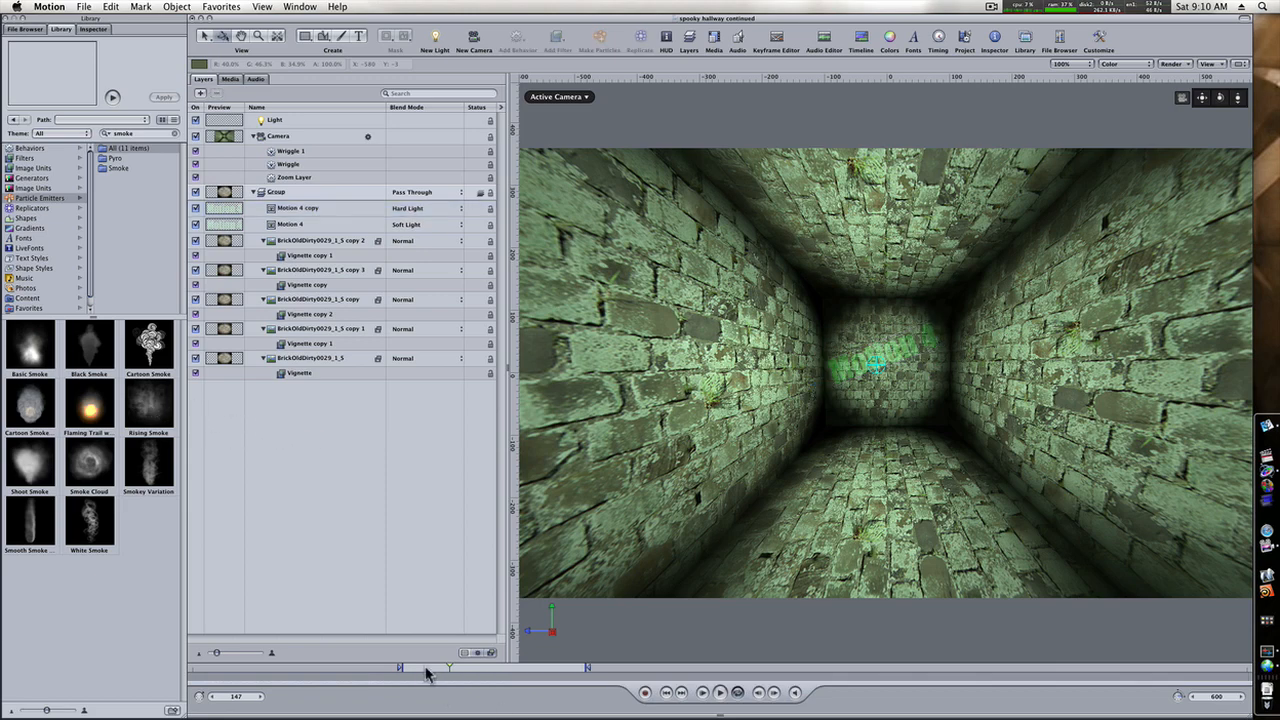
{"action": "left_click_drag", "start_coordinate": [425, 673], "coordinate": [403, 679]}
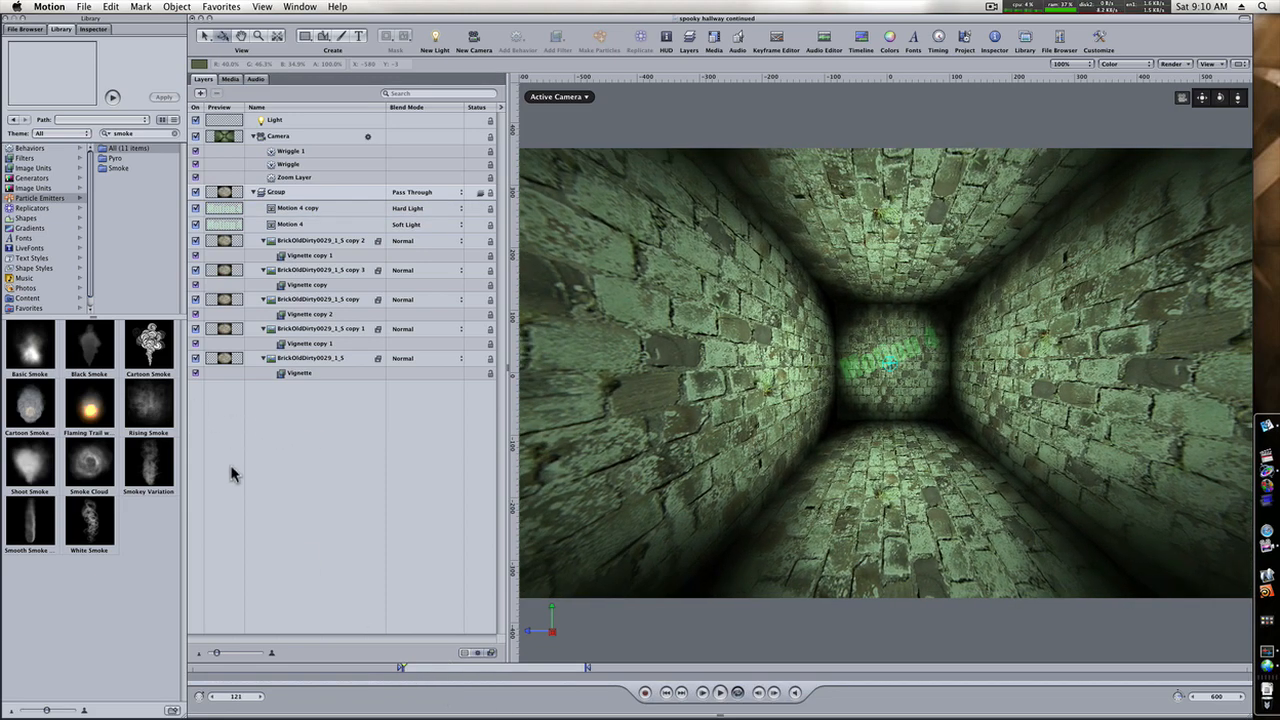
{"action": "left_click_drag", "start_coordinate": [148, 405], "coordinate": [885, 372]}
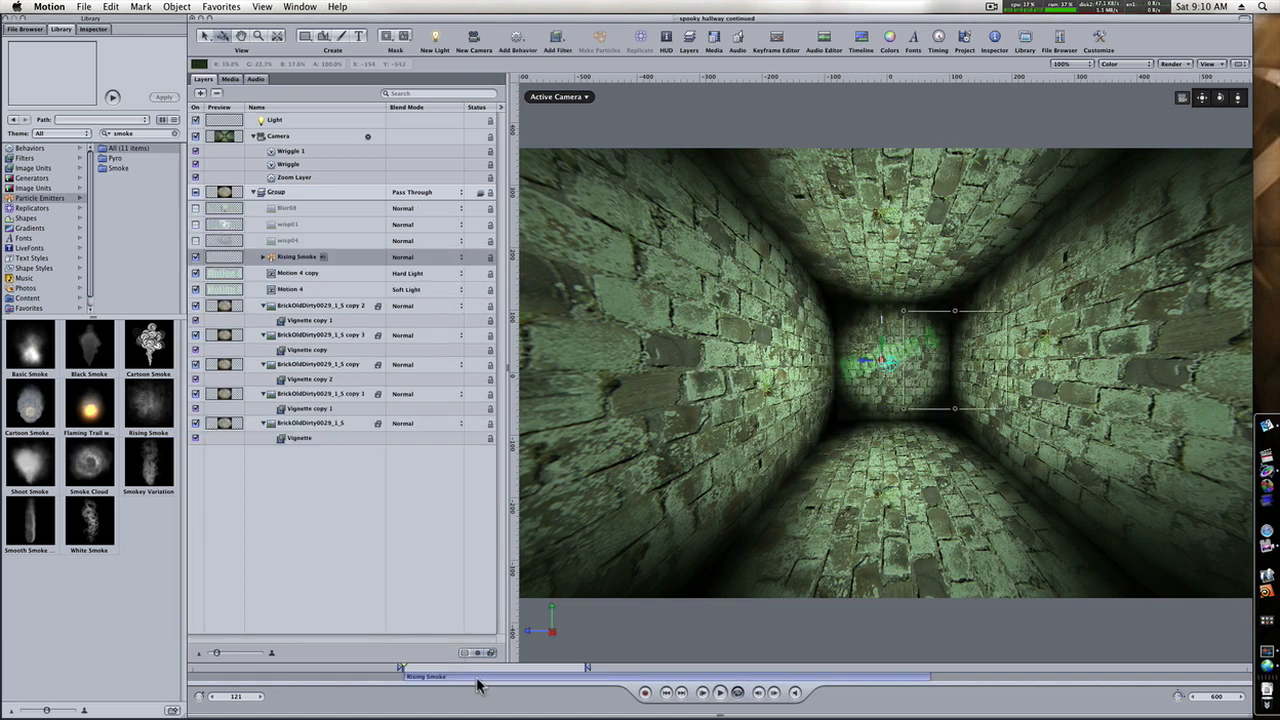
Shift the Rising Smoke emitter earlier in time, push it back towards the end wall and lower it to the floor.
{"action": "left_click_drag", "start_coordinate": [477, 686], "coordinate": [325, 680]}
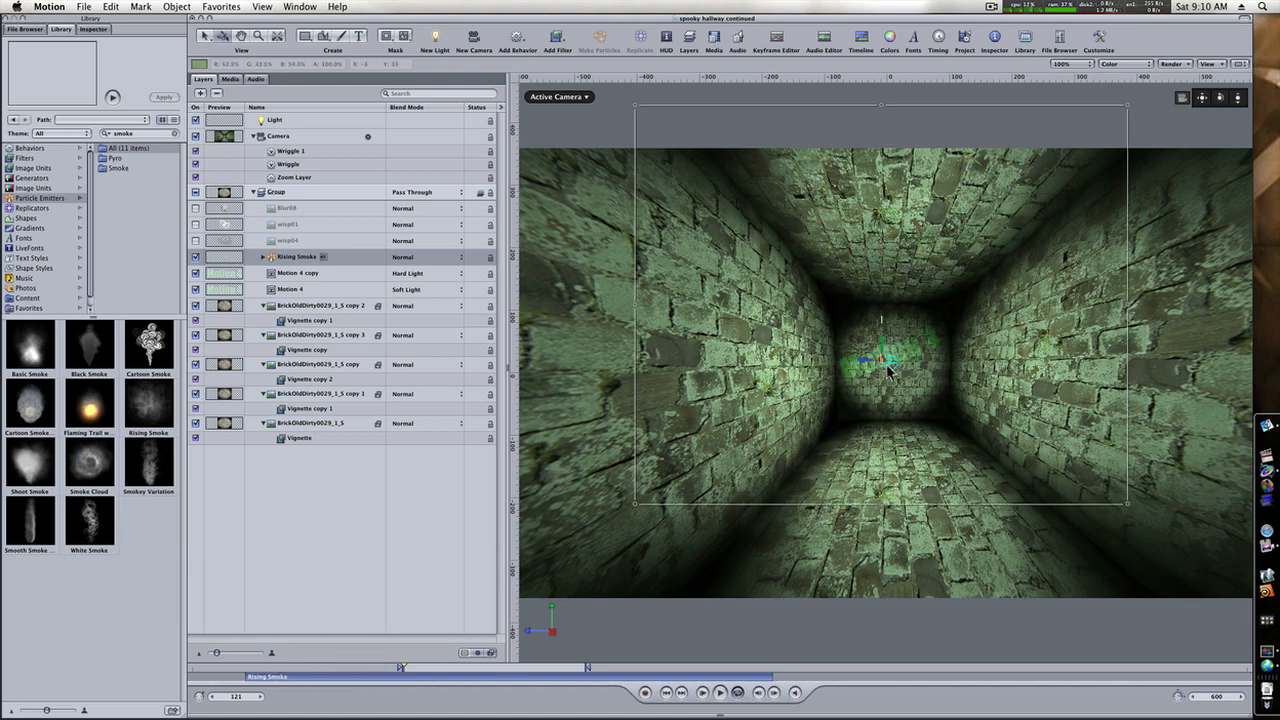
{"action": "left_click_drag", "start_coordinate": [886, 366], "coordinate": [606, 393]}
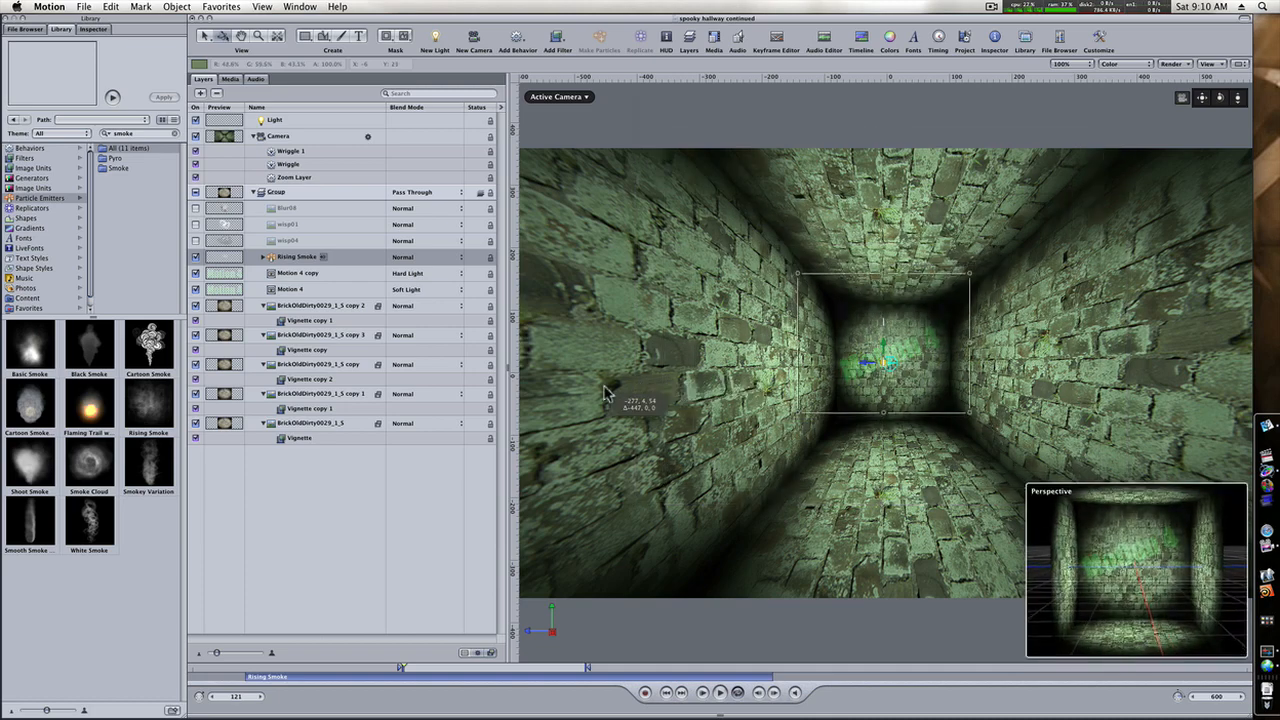
{"action": "left_click_drag", "start_coordinate": [884, 350], "coordinate": [884, 415]}
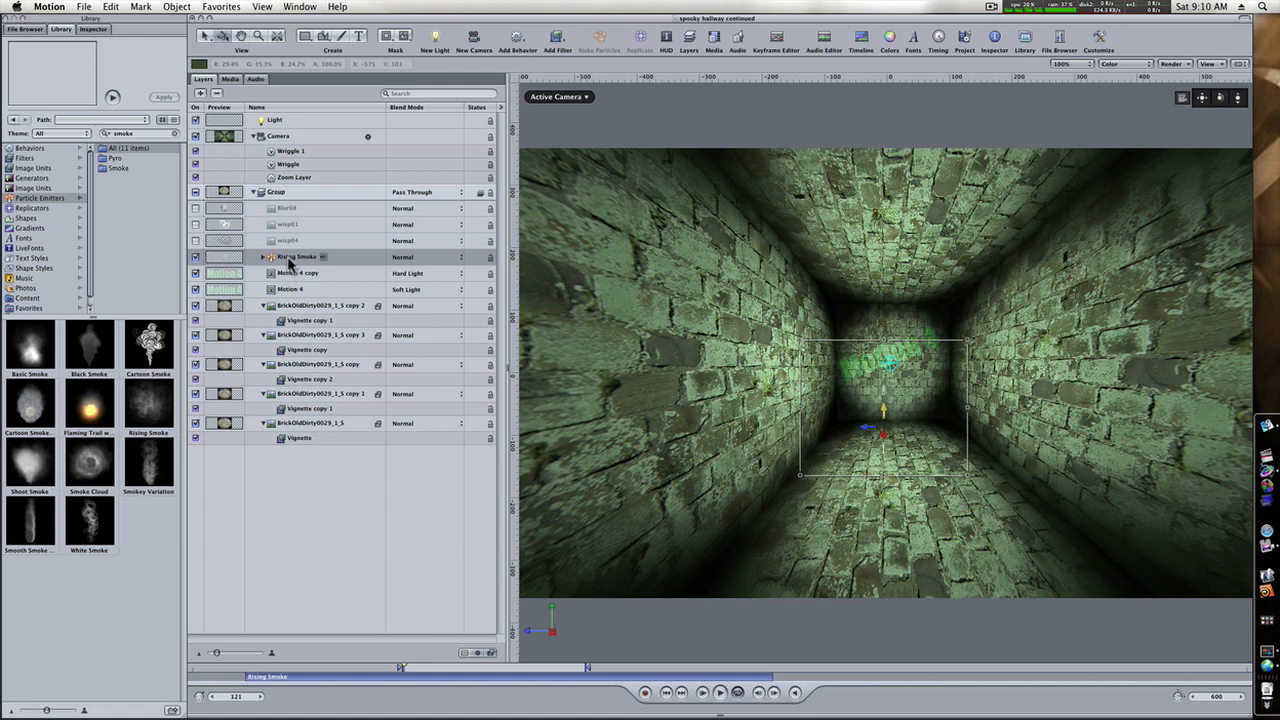
Enable 3D for the Rising Smoke emitter and shift it sideways to centre the smoke in the hallway.
{"action": "left_click", "coordinate": [289, 259]}
{"action": "left_click", "coordinate": [94, 29]}
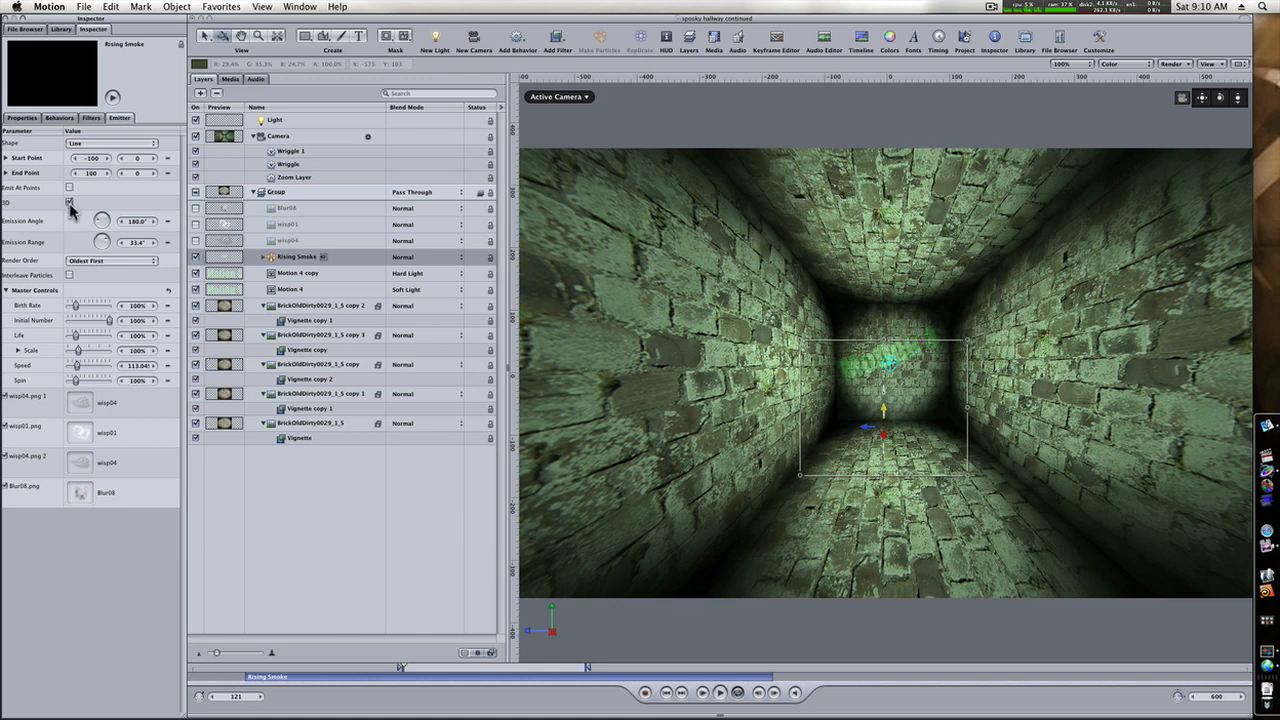
{"action": "left_click", "coordinate": [69, 202]}
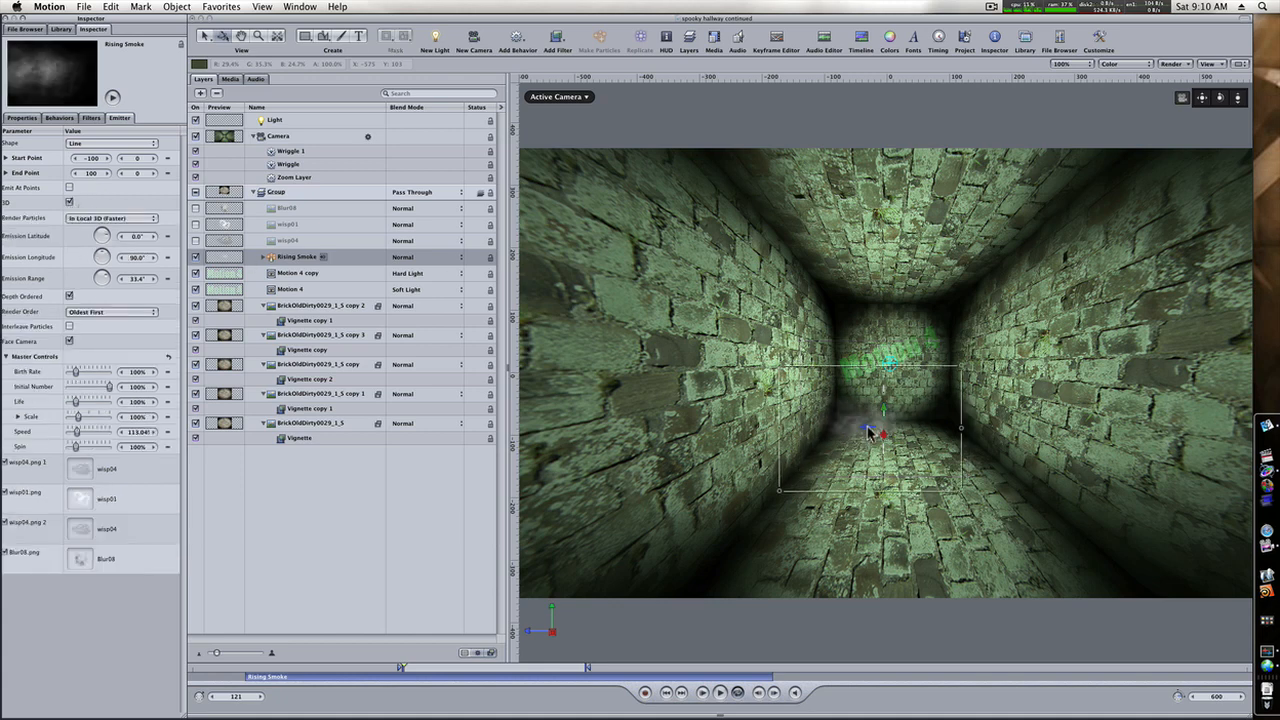
{"action": "left_click_drag", "start_coordinate": [870, 432], "coordinate": [906, 411]}
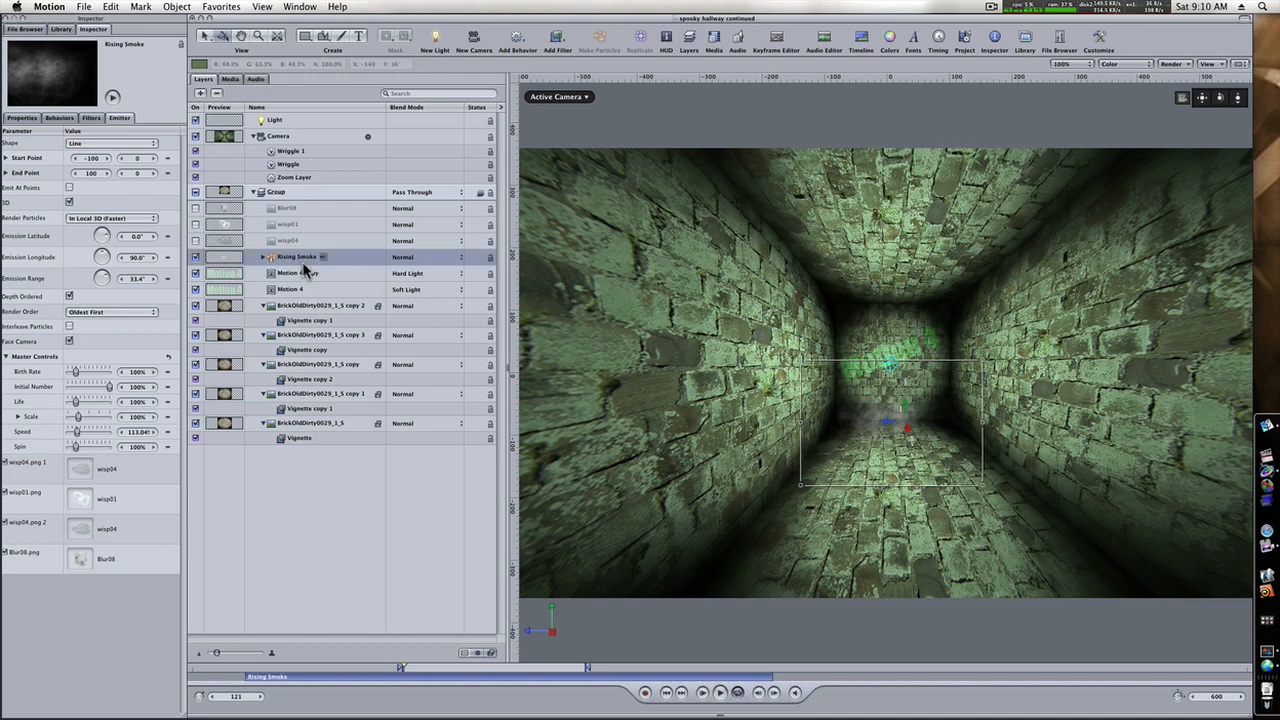
Duplicate the Rising Smoke emitter, move the copy forward along the hallway floor, and play the animation to check it.
{"action": "key", "text": "super+d"}
{"action": "left_click_drag", "start_coordinate": [913, 438], "coordinate": [939, 518]}
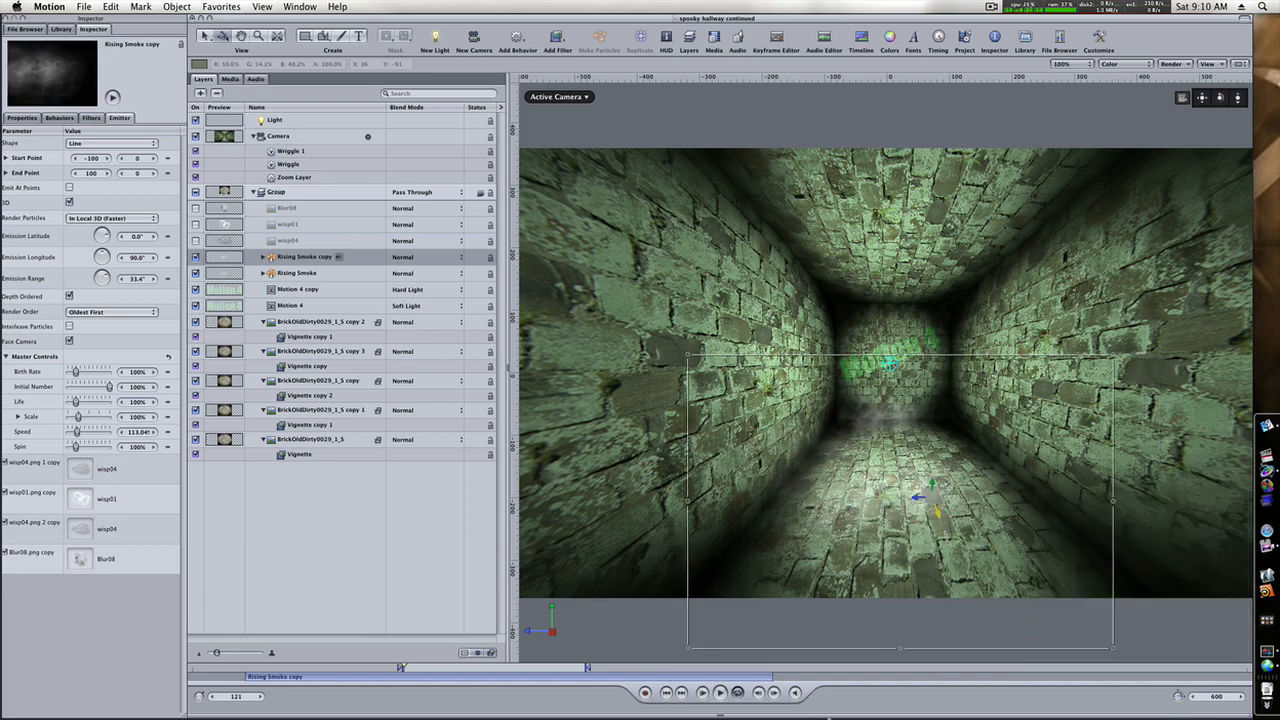
{"action": "left_click", "coordinate": [719, 692]}
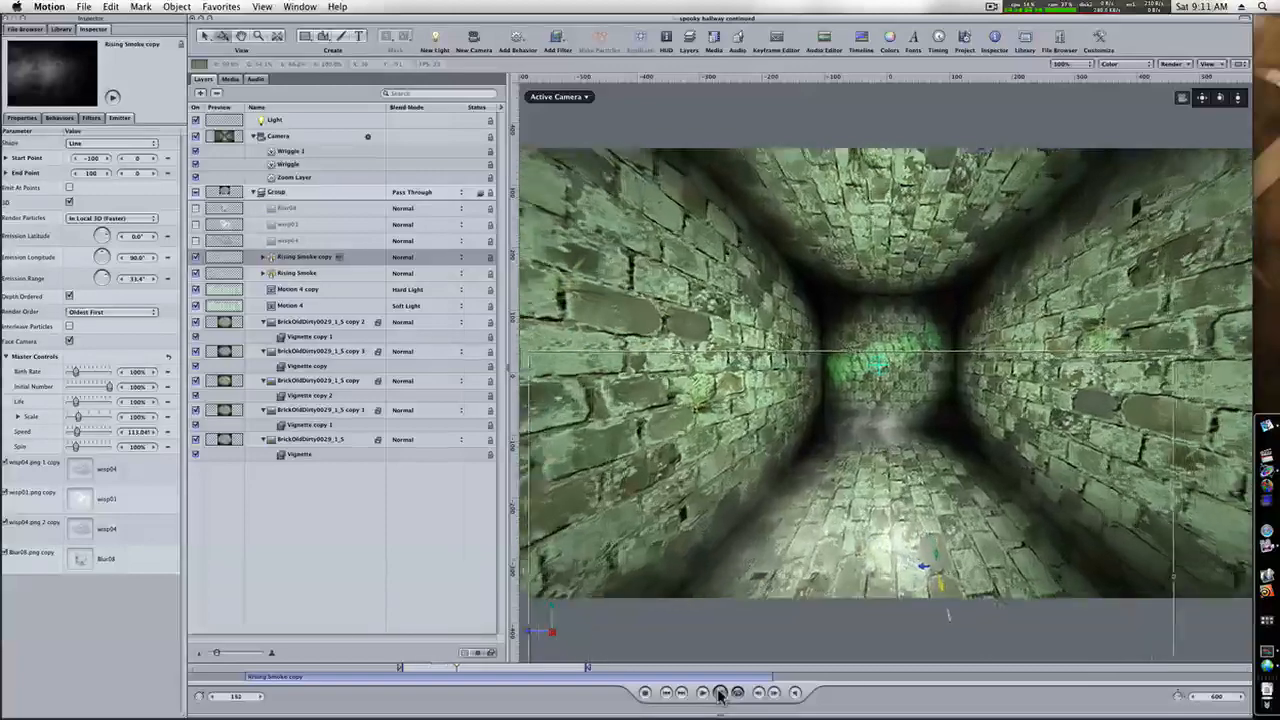
{"action": "left_click", "coordinate": [719, 692]}
Raise the Rising Smoke copy and the original emitter slightly, and play the animation to check the smoke.
{"action": "left_click_drag", "start_coordinate": [937, 557], "coordinate": [939, 524]}
{"action": "left_click", "coordinate": [296, 272]}
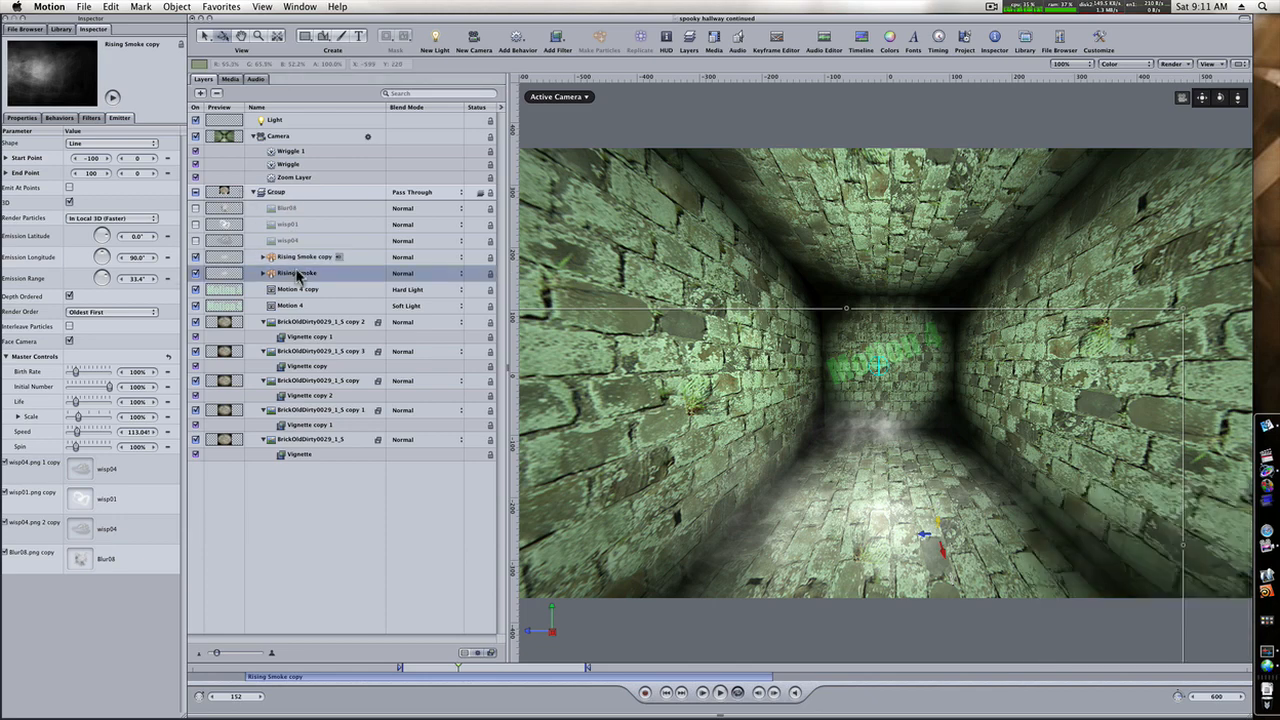
{"action": "left_click_drag", "start_coordinate": [903, 422], "coordinate": [905, 396]}
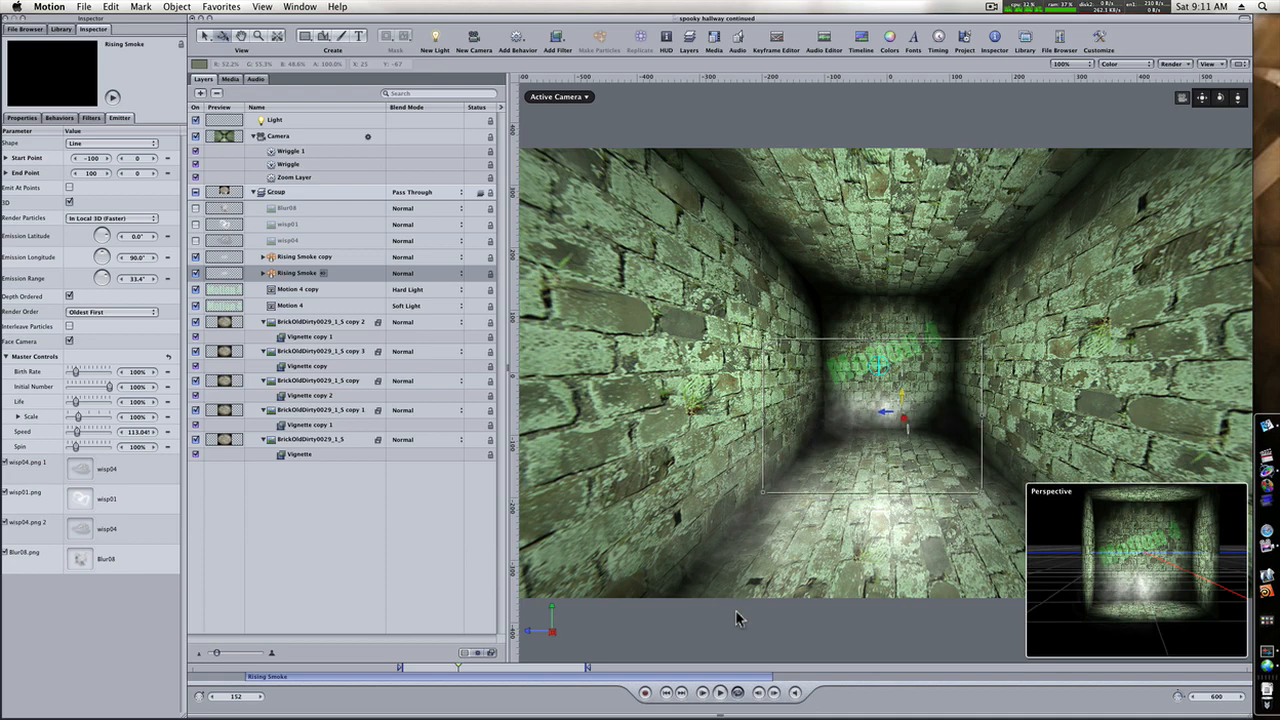
{"action": "left_click", "coordinate": [720, 692]}
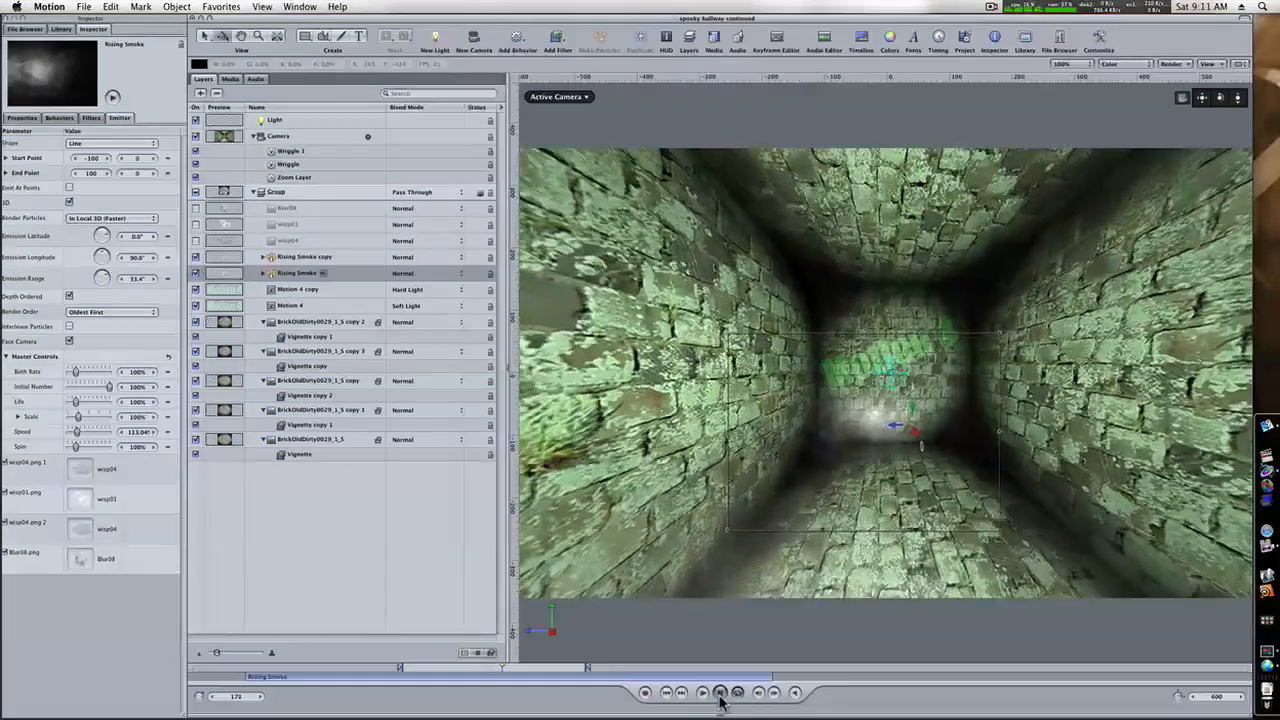
{"action": "left_click", "coordinate": [720, 692]}
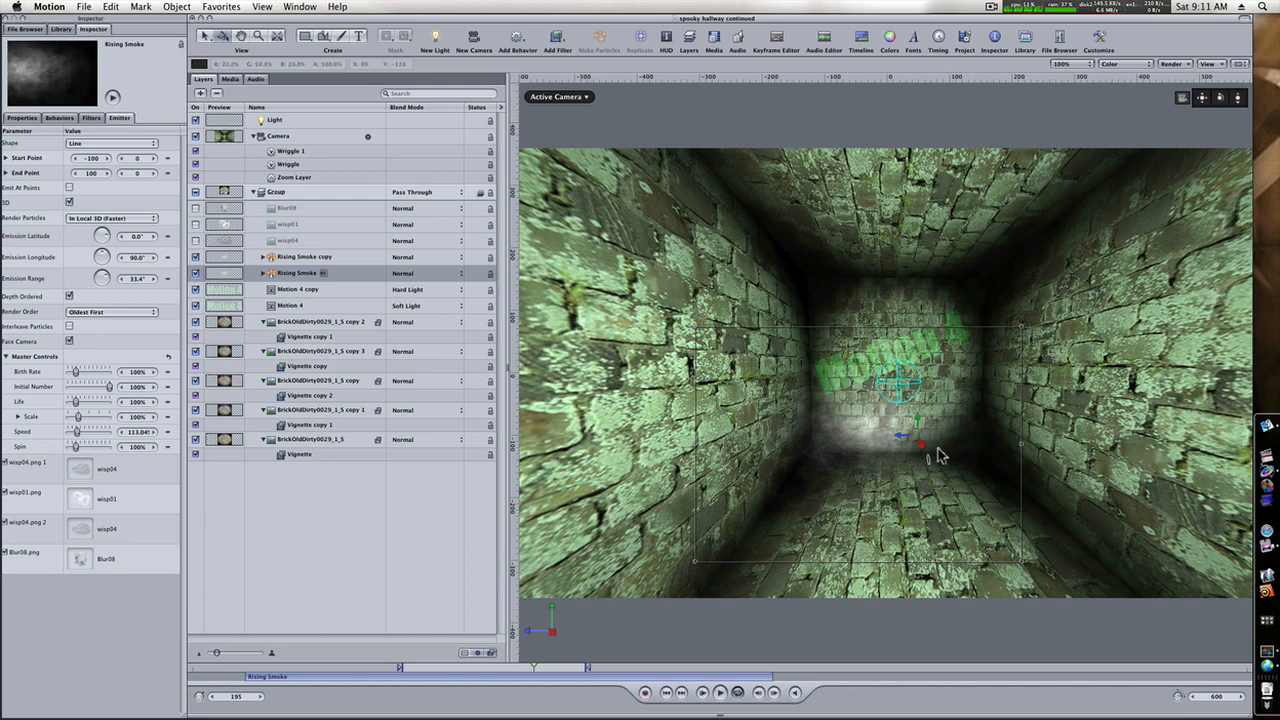
Bring the original Rising Smoke emitter forward from the back wall, raise it slightly, and play the animation.
{"action": "left_click_drag", "start_coordinate": [924, 452], "coordinate": [968, 693]}
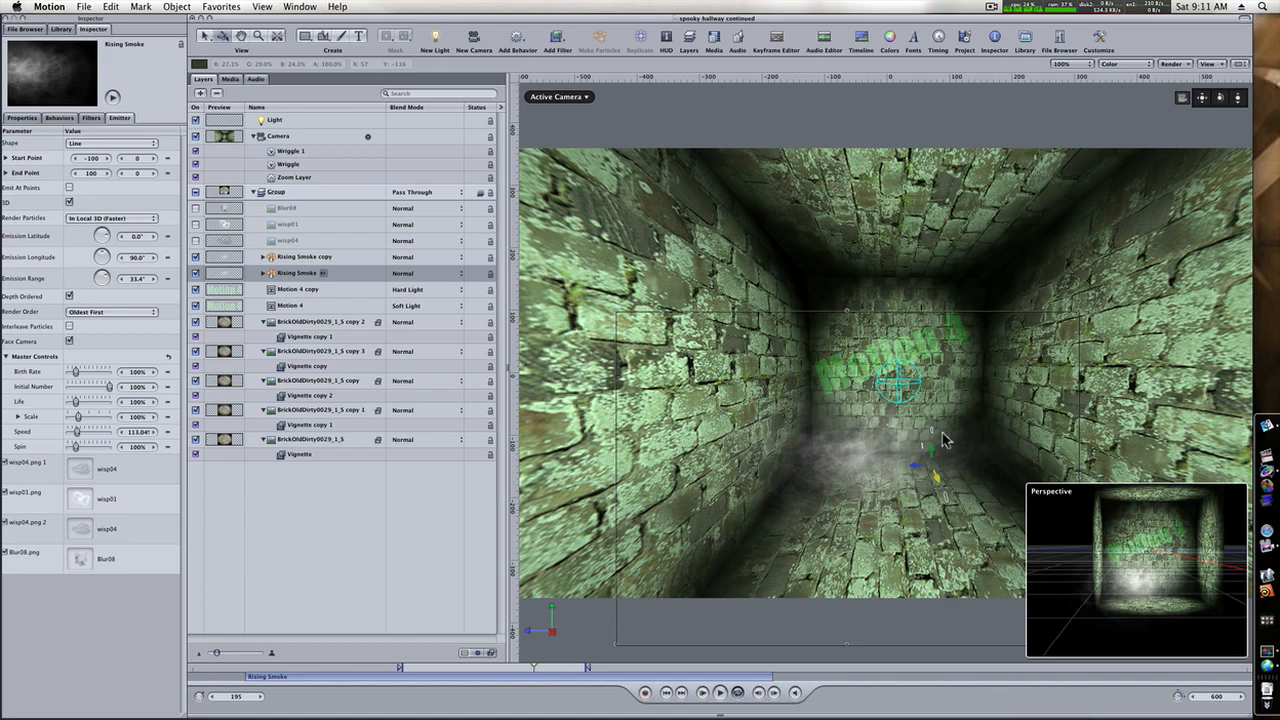
{"action": "left_click_drag", "start_coordinate": [932, 449], "coordinate": [930, 424]}
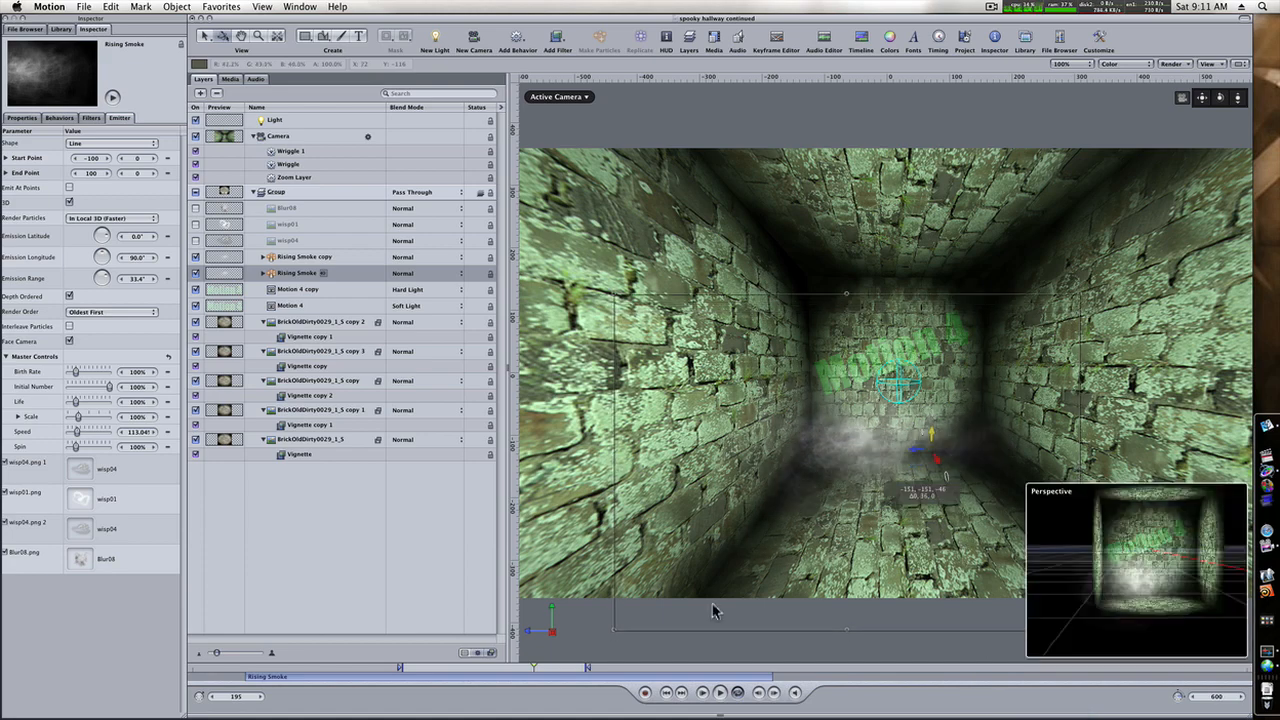
{"action": "left_click", "coordinate": [718, 692]}
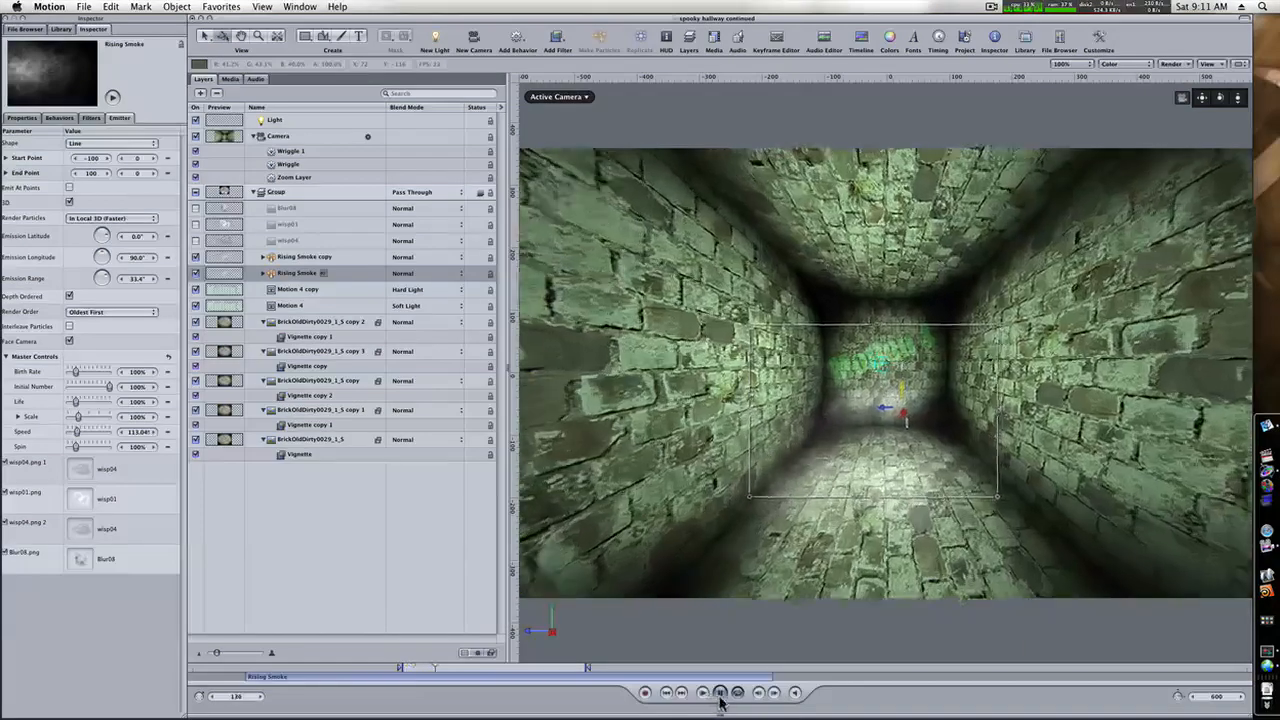
Nudge the original Rising Smoke emitter, move the copy about 12 units forward along the hallway floor, and play the animation.
{"action": "left_click", "coordinate": [718, 692]}
{"action": "left_click_drag", "start_coordinate": [908, 420], "coordinate": [772, 470]}
{"action": "left_click_drag", "start_coordinate": [879, 467], "coordinate": [884, 465]}
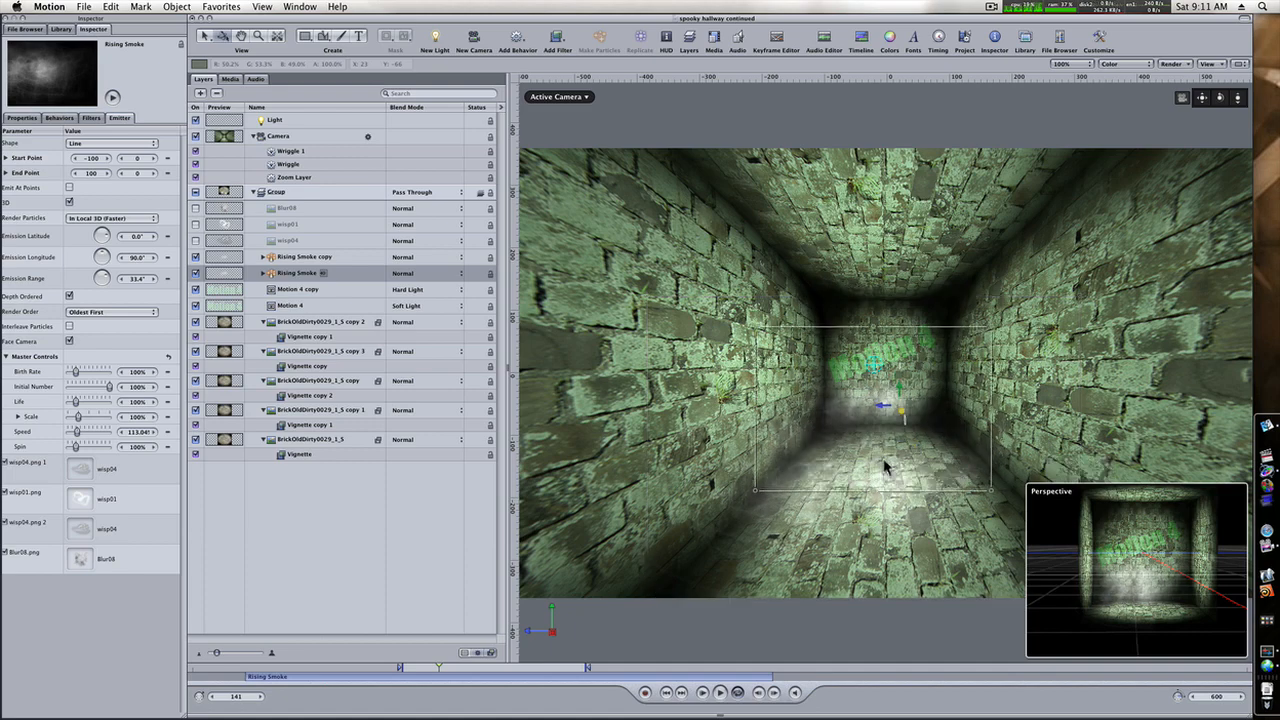
{"action": "left_click", "coordinate": [305, 257]}
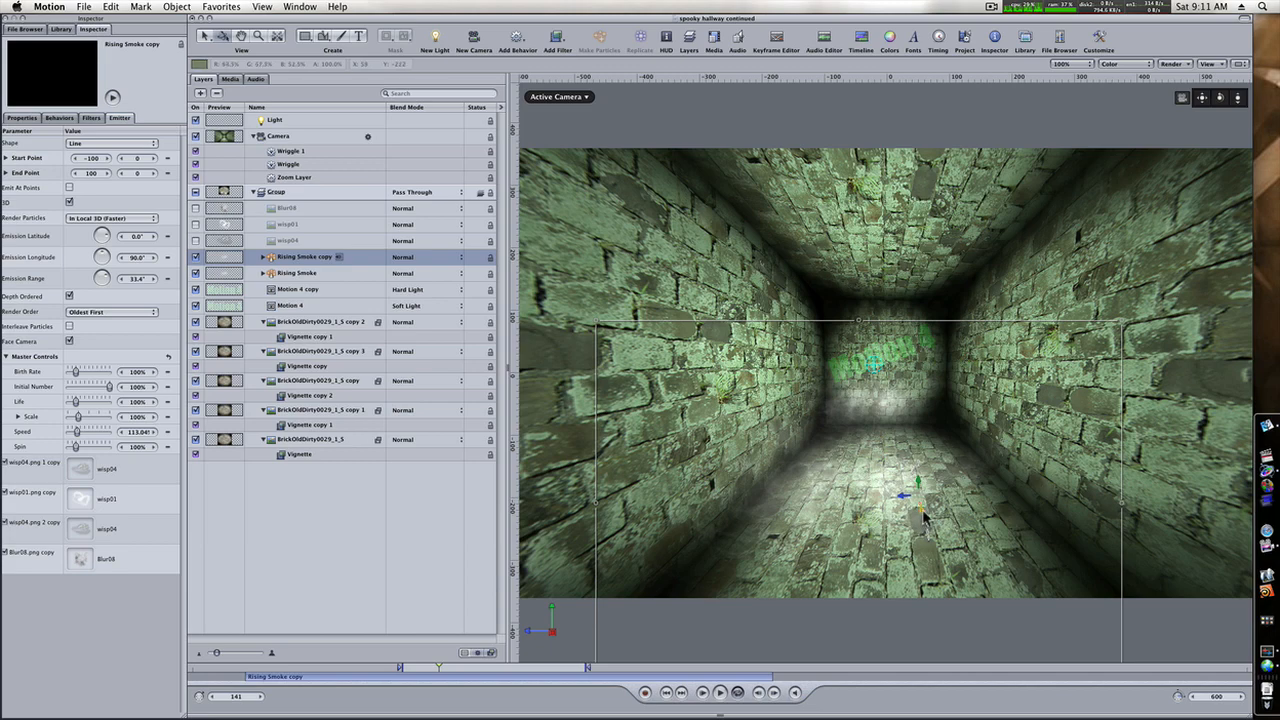
{"action": "left_click_drag", "start_coordinate": [922, 509], "coordinate": [931, 550]}
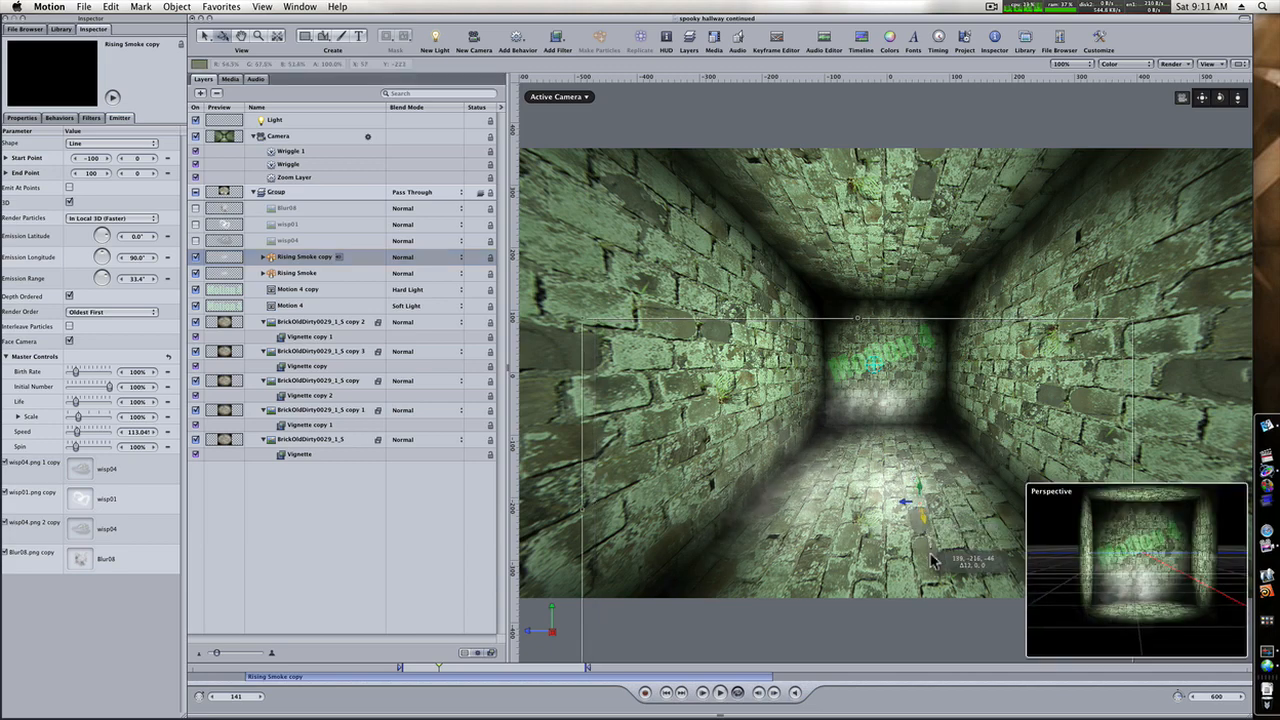
{"action": "left_click", "coordinate": [719, 694]}
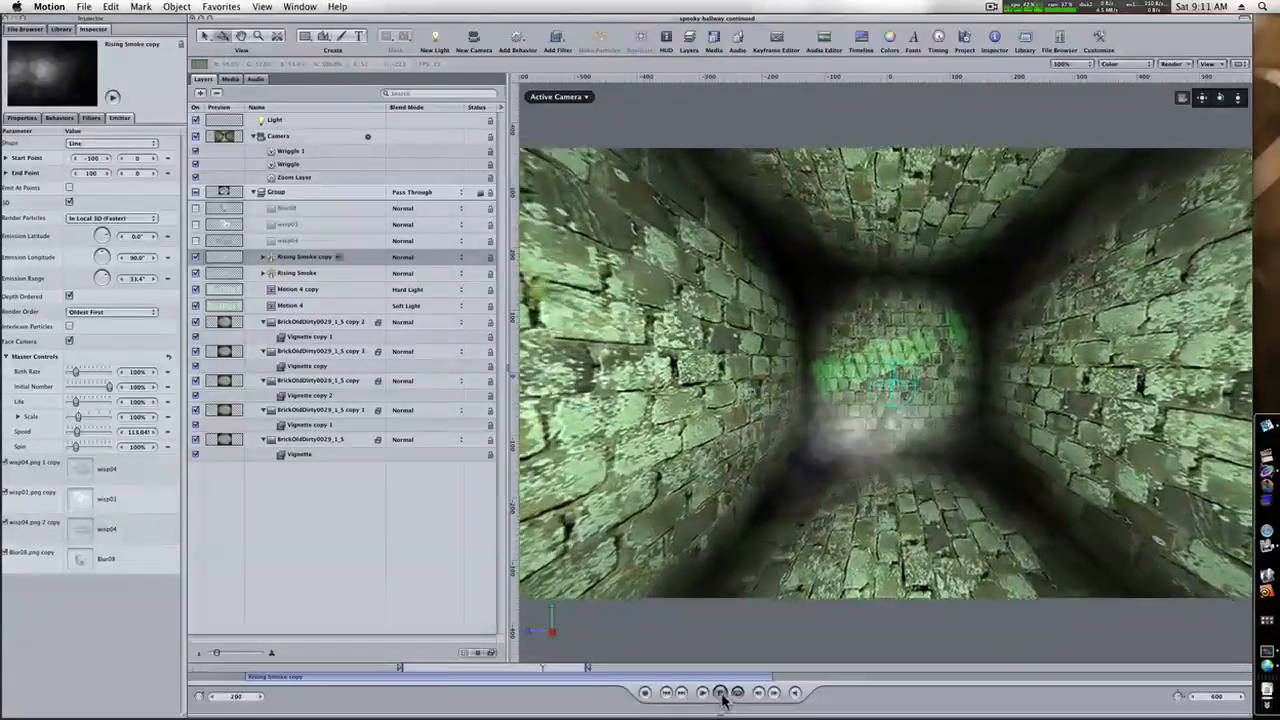
Lower the hallway light's intensity to 127% while the animation plays.
{"action": "left_click", "coordinate": [280, 121]}
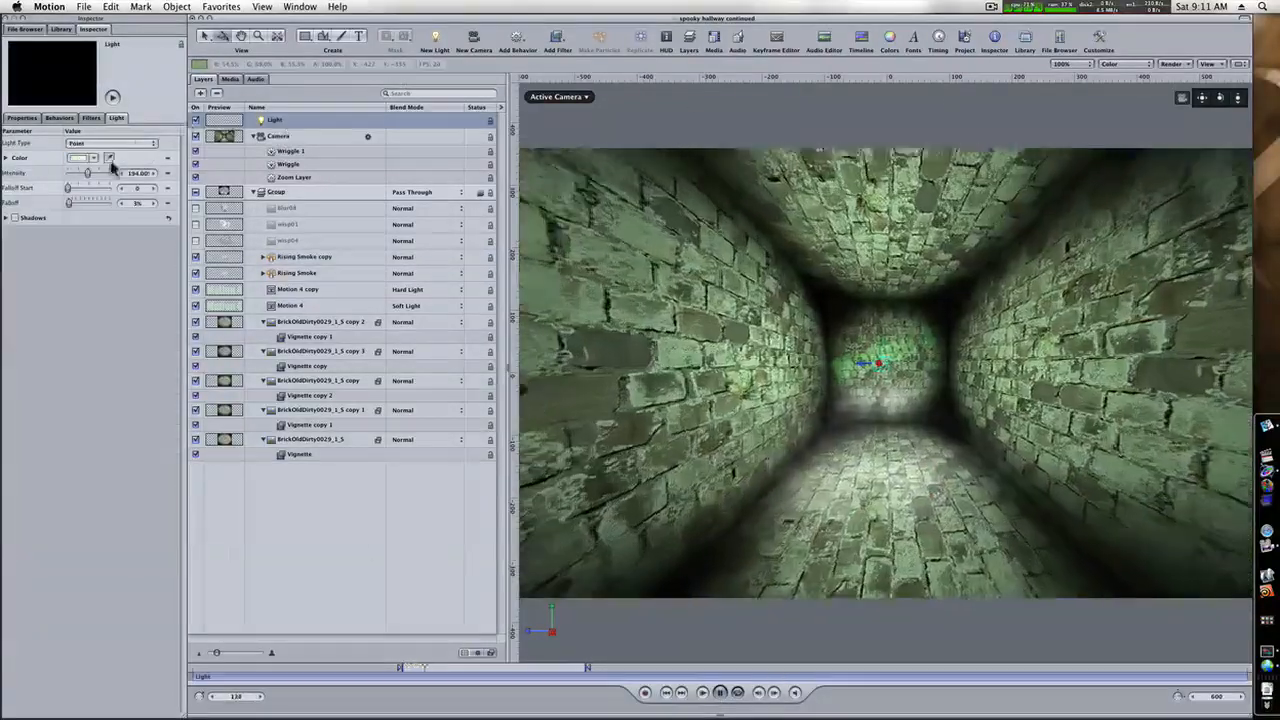
{"action": "left_click_drag", "start_coordinate": [142, 174], "coordinate": [97, 173]}
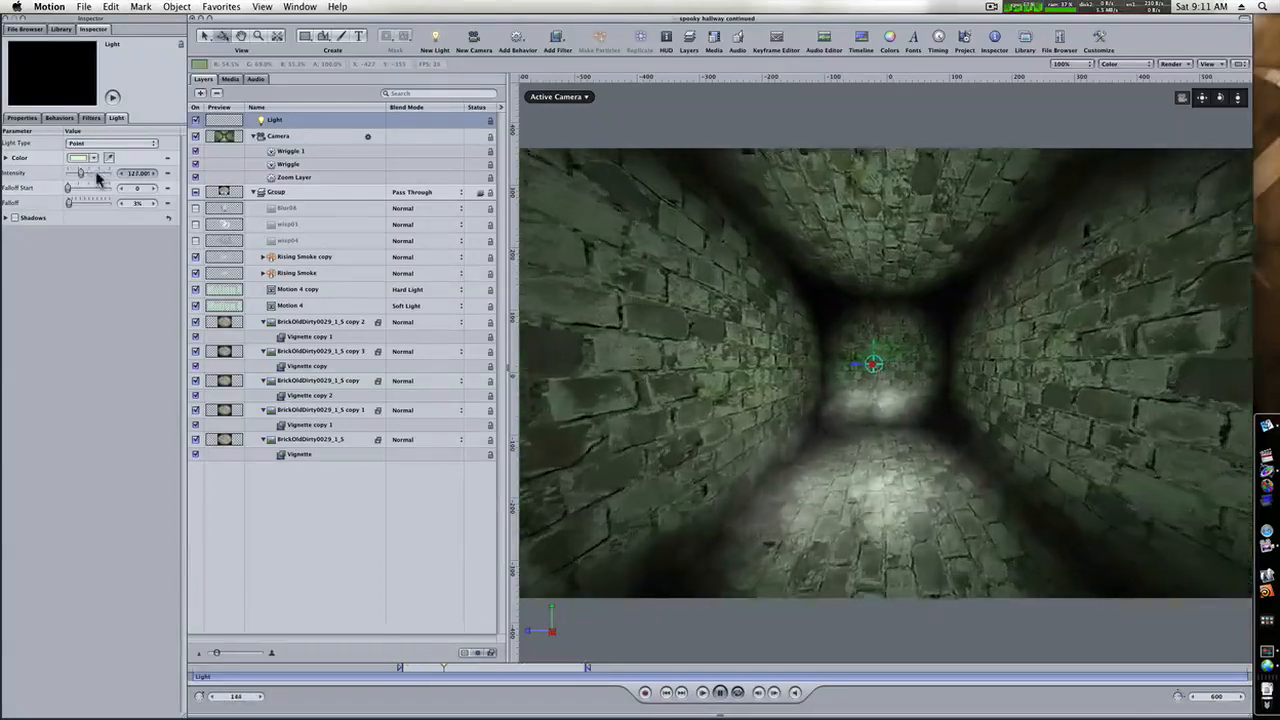
{"action": "left_click", "coordinate": [674, 660]}
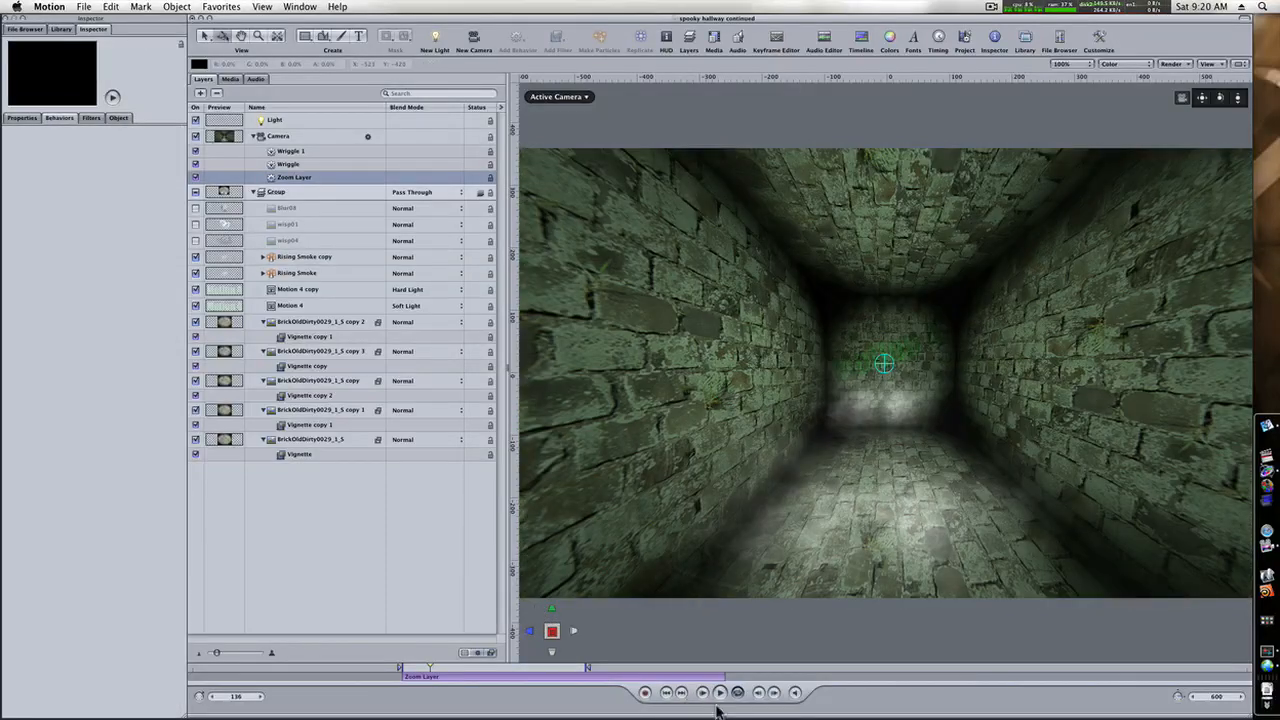
Play the animation, return to frame 121 and delete the Zoom Layer behavior from the camera.
{"action": "left_click", "coordinate": [719, 693]}
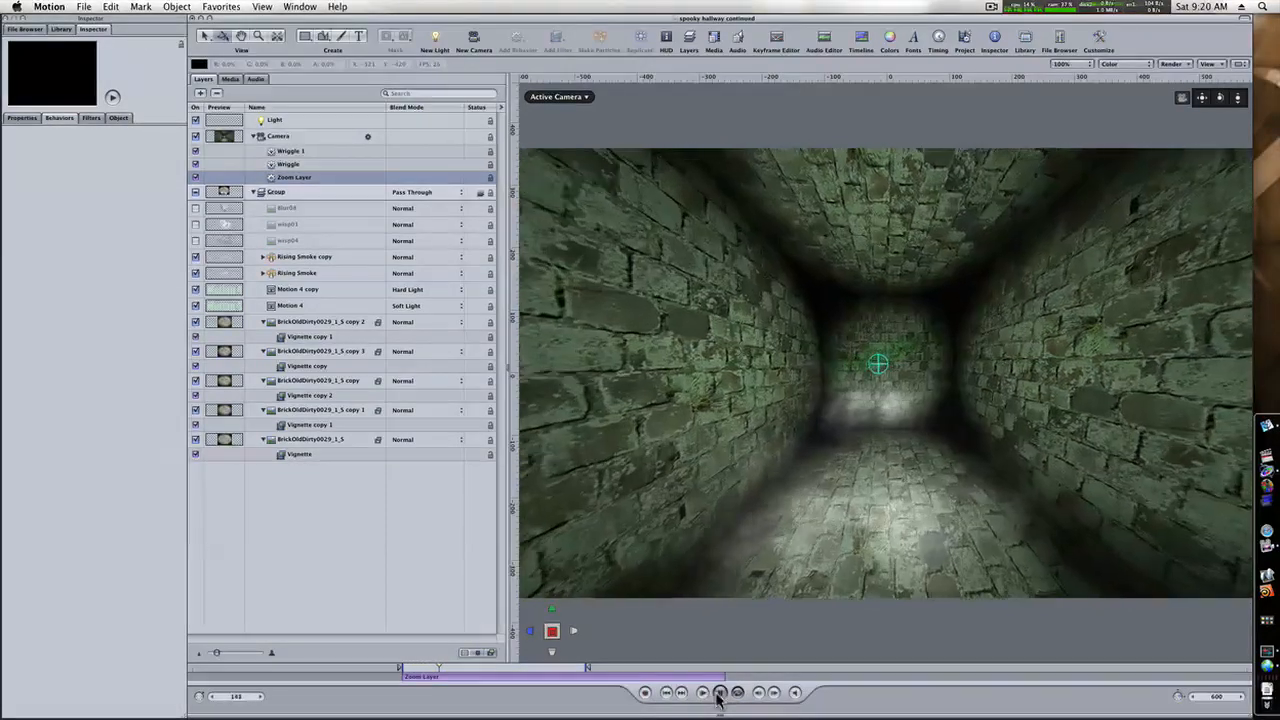
{"action": "left_click", "coordinate": [719, 693]}
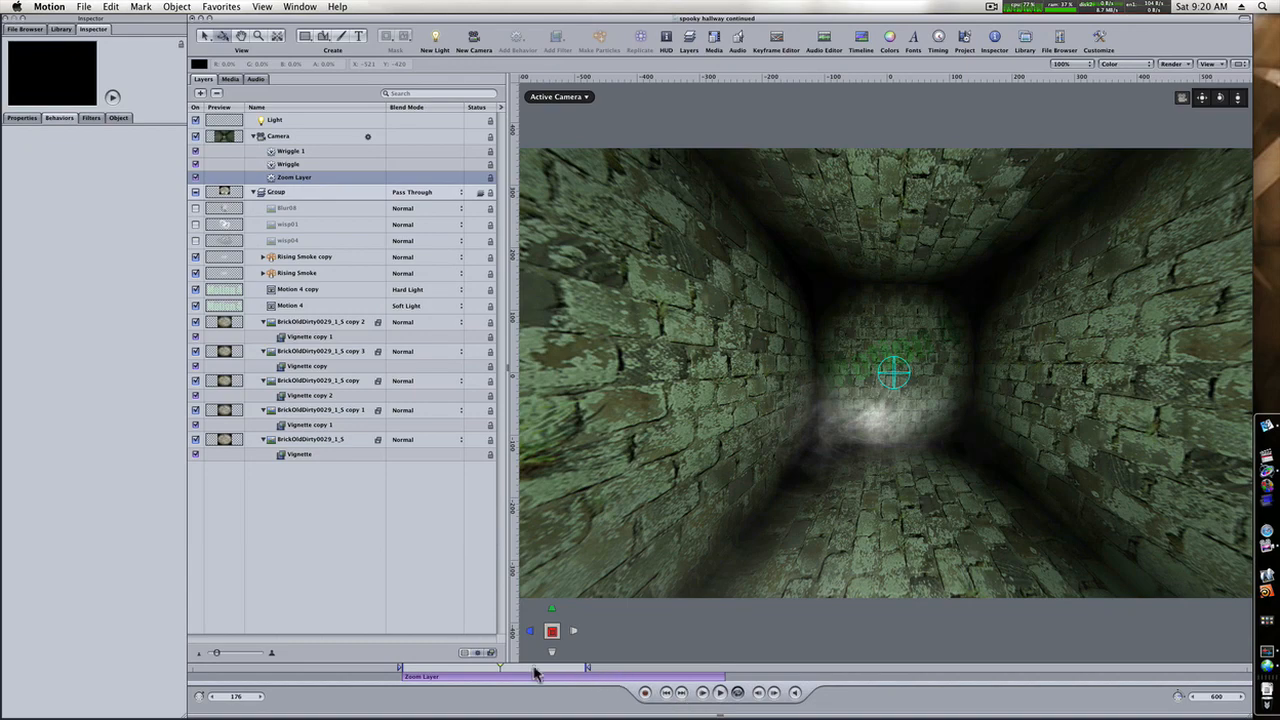
{"action": "left_click_drag", "start_coordinate": [510, 675], "coordinate": [405, 679]}
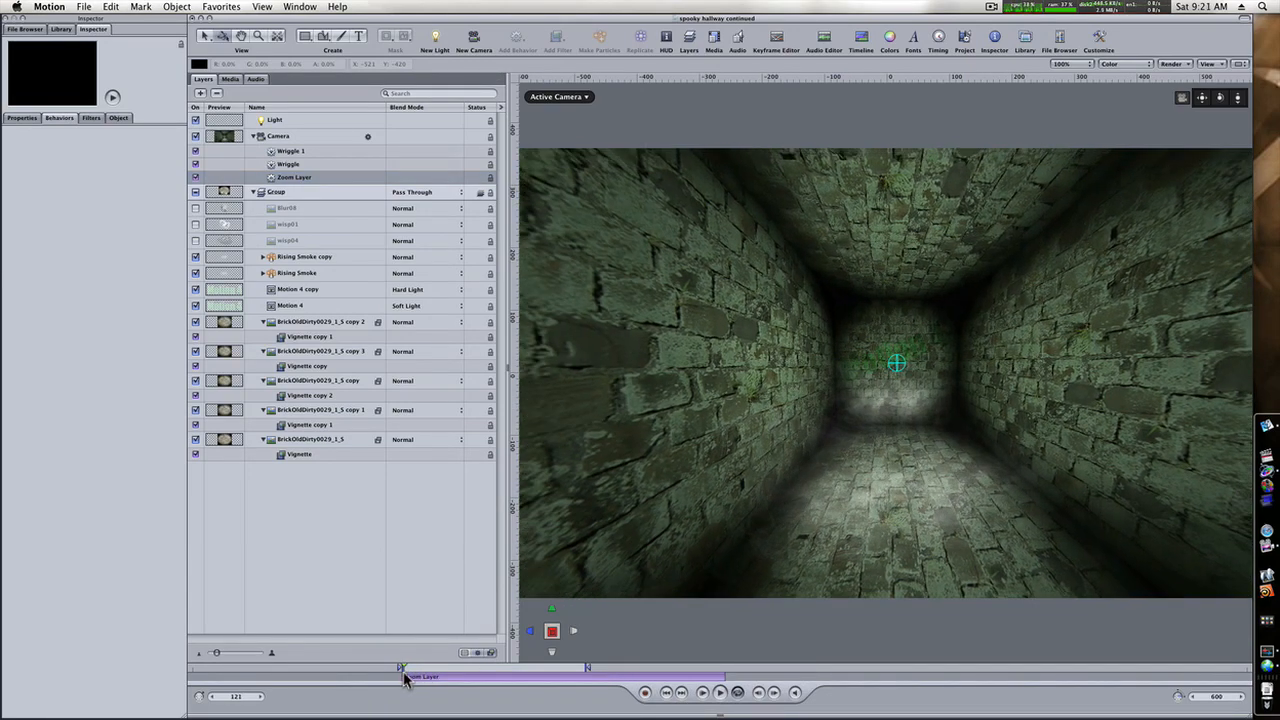
{"action": "left_click", "coordinate": [320, 180]}
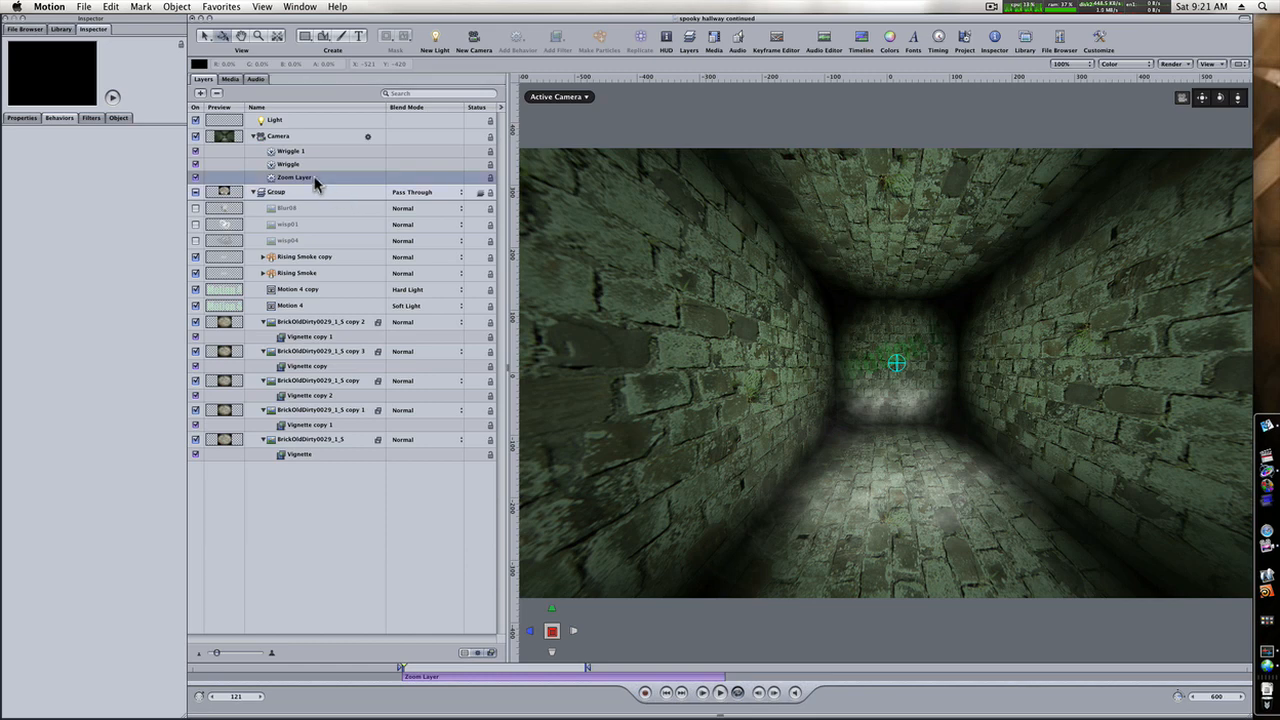
{"action": "key", "text": "Delete"}
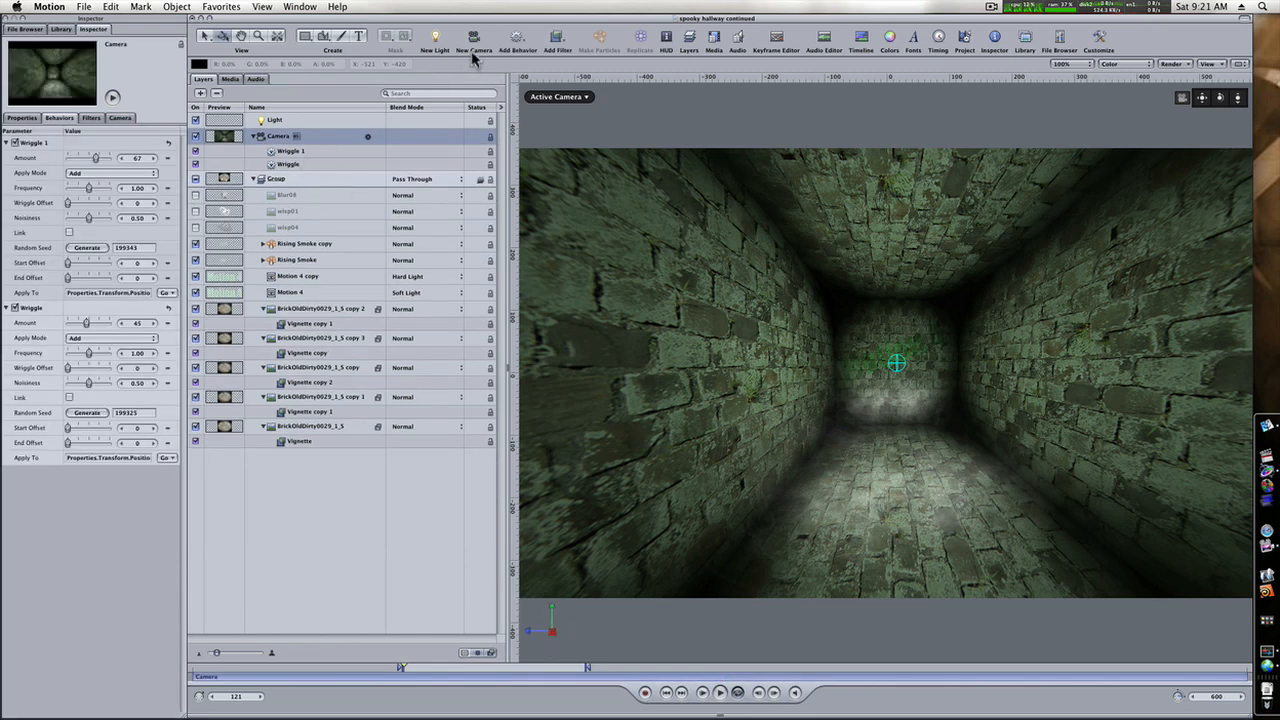
Add a Dolly camera behavior to the camera and trim its start and end to match the play range.
{"action": "left_click", "coordinate": [521, 40]}
{"action": "mouse_move", "coordinate": [527, 73]}
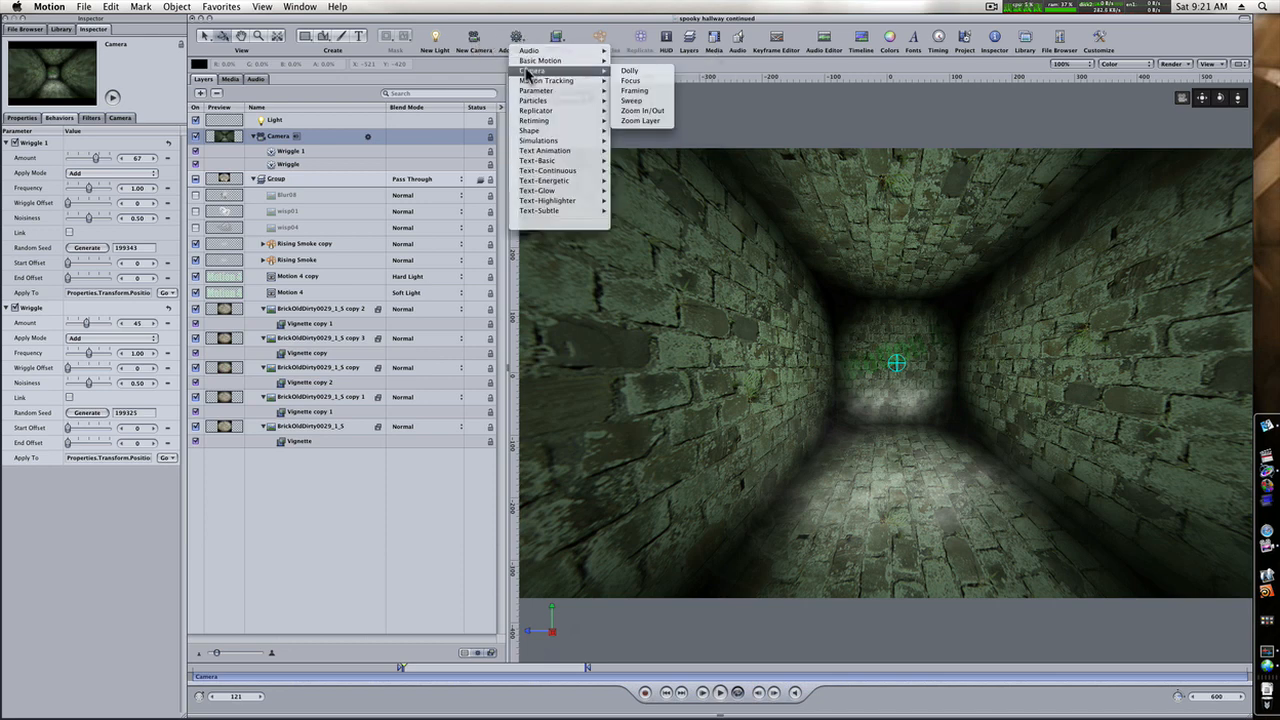
{"action": "left_click", "coordinate": [628, 71]}
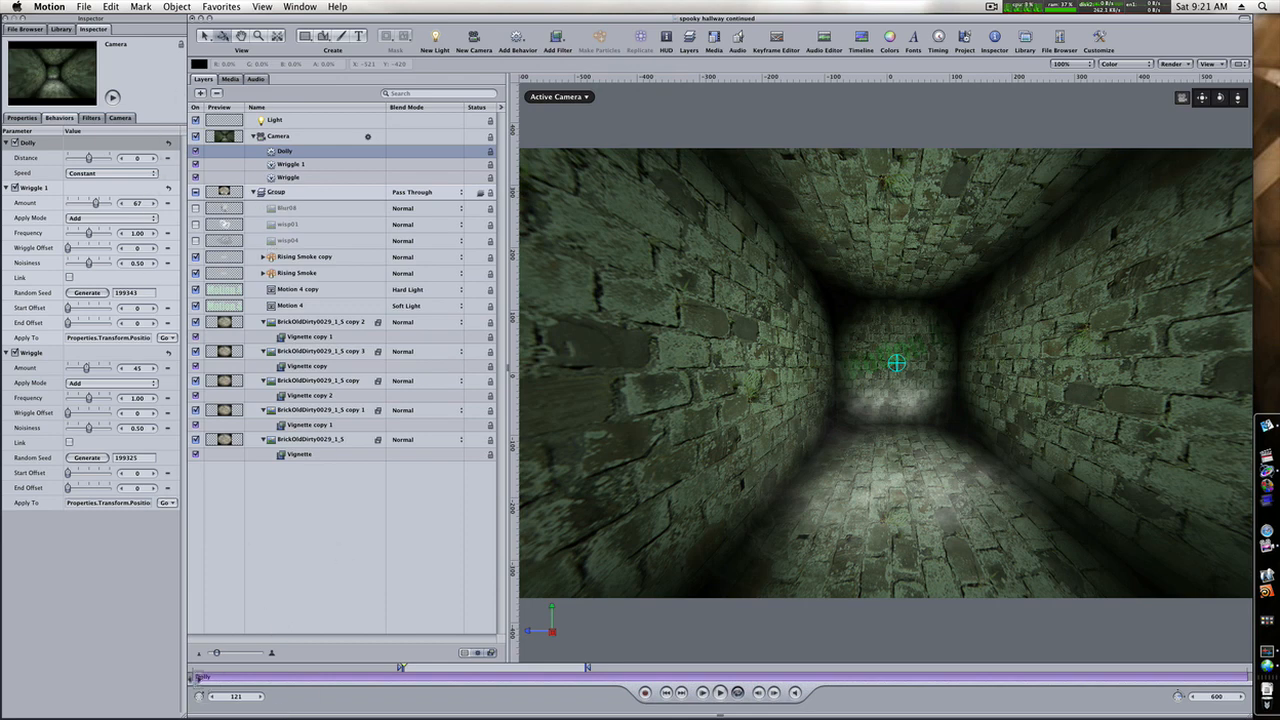
{"action": "left_click_drag", "start_coordinate": [198, 677], "coordinate": [405, 708]}
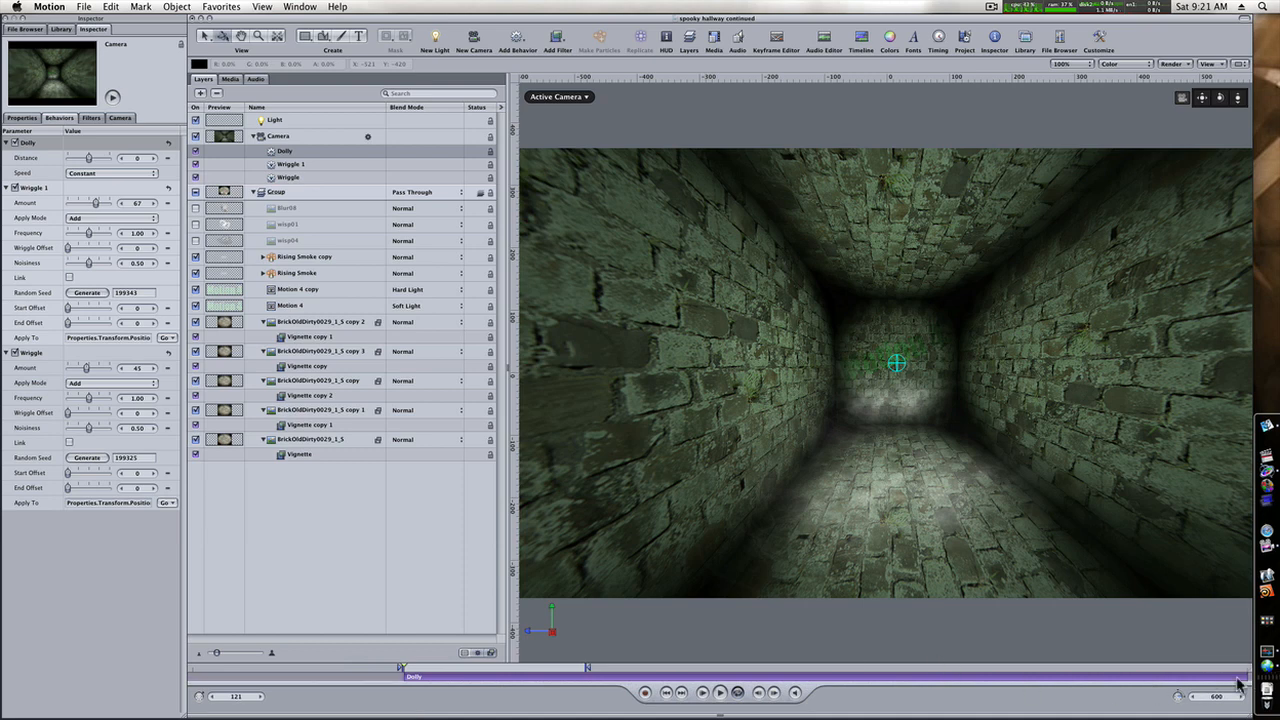
{"action": "left_click_drag", "start_coordinate": [1246, 677], "coordinate": [587, 714]}
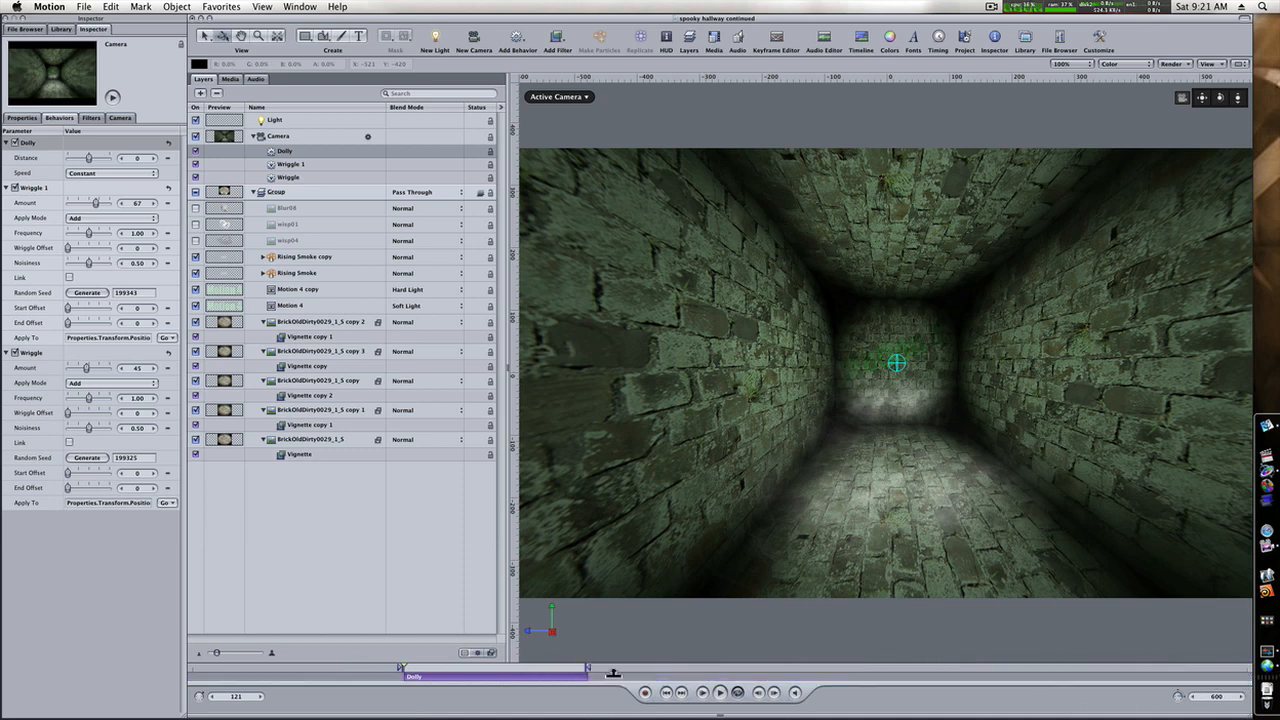
Set the Dolly behavior's speed to Ease Both and its distance to 501 at frame 223, and play the animation to check the move.
{"action": "left_click", "coordinate": [157, 174]}
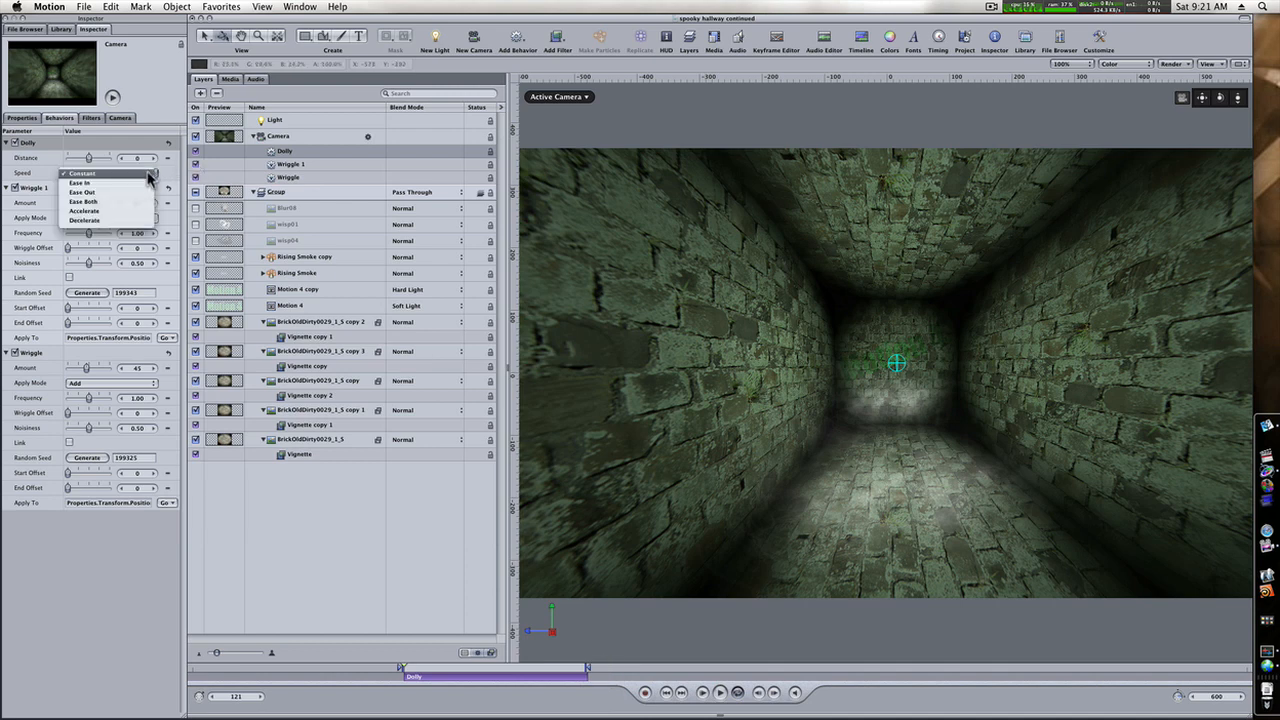
{"action": "left_click", "coordinate": [99, 203]}
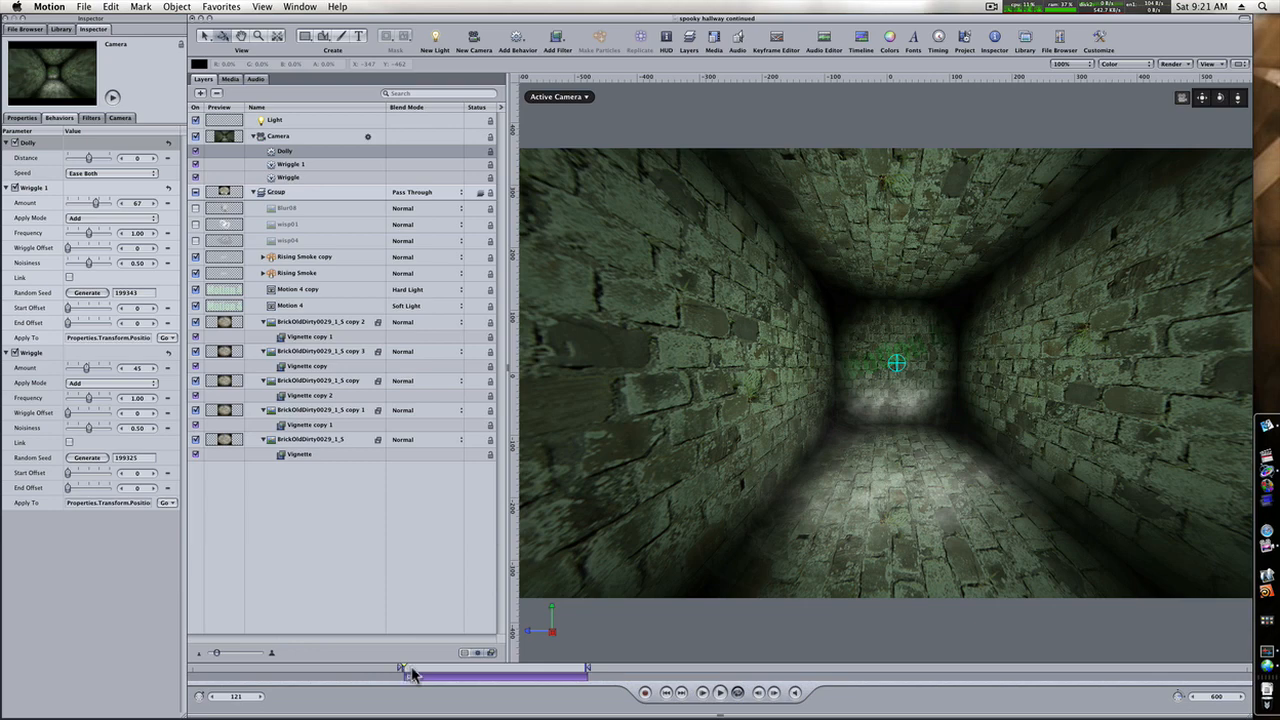
{"action": "left_click_drag", "start_coordinate": [411, 670], "coordinate": [586, 672]}
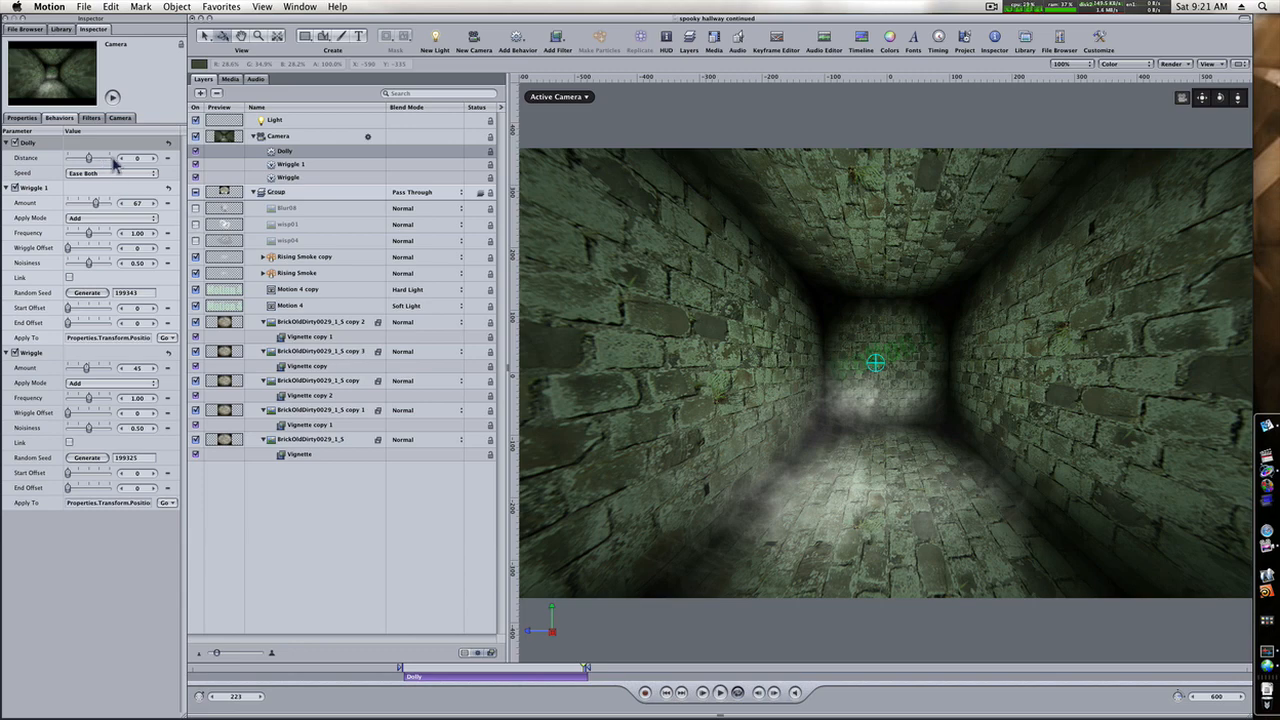
{"action": "left_click_drag", "start_coordinate": [137, 159], "coordinate": [451, 175]}
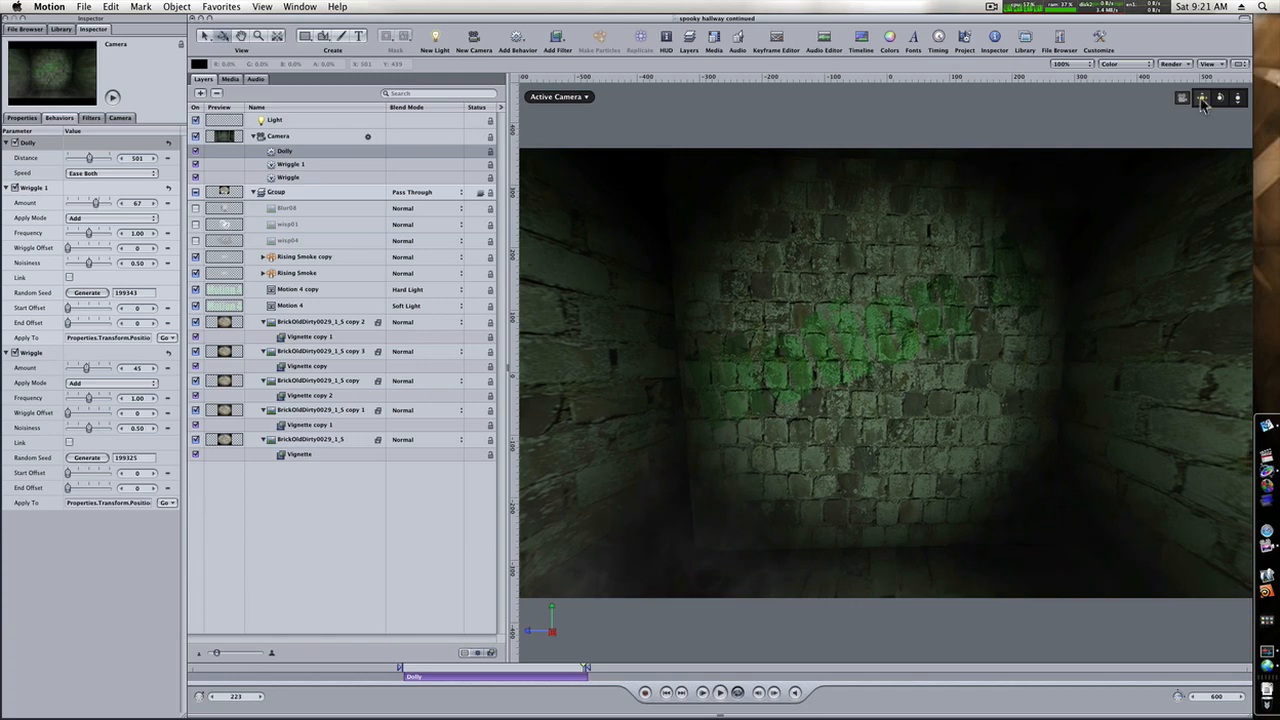
{"action": "left_click", "coordinate": [720, 693]}
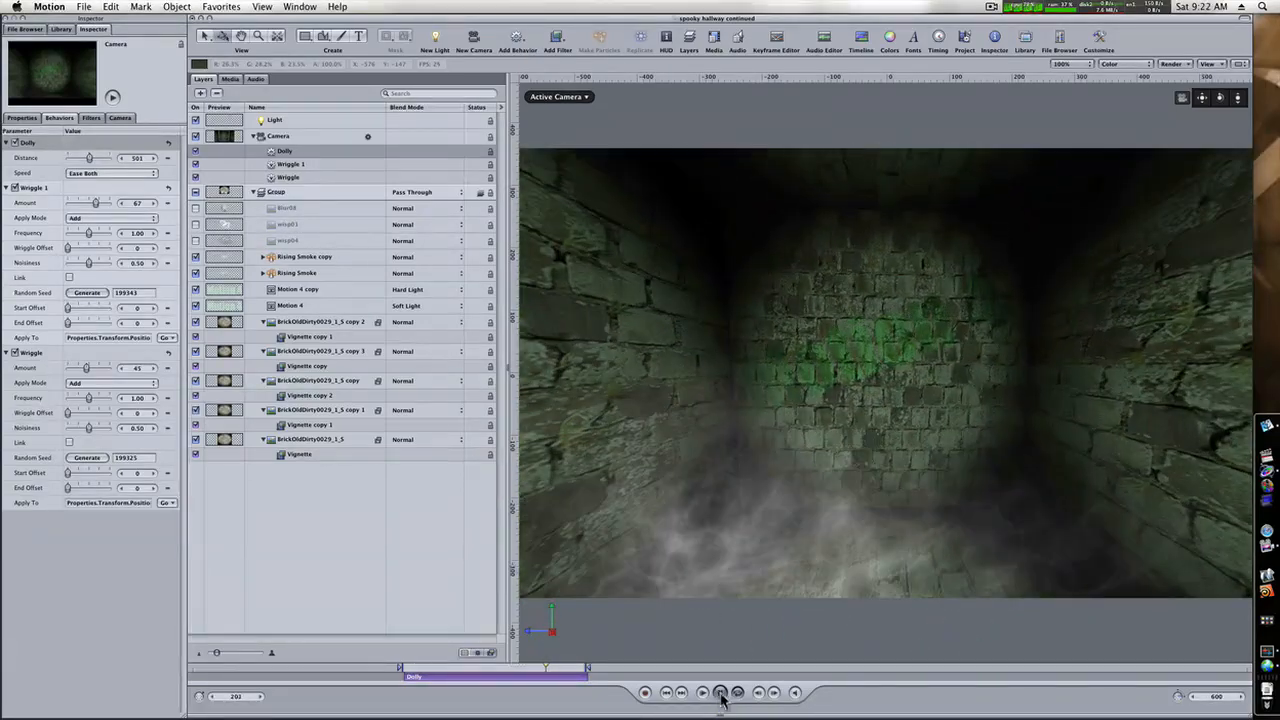
{"action": "left_click", "coordinate": [721, 693]}
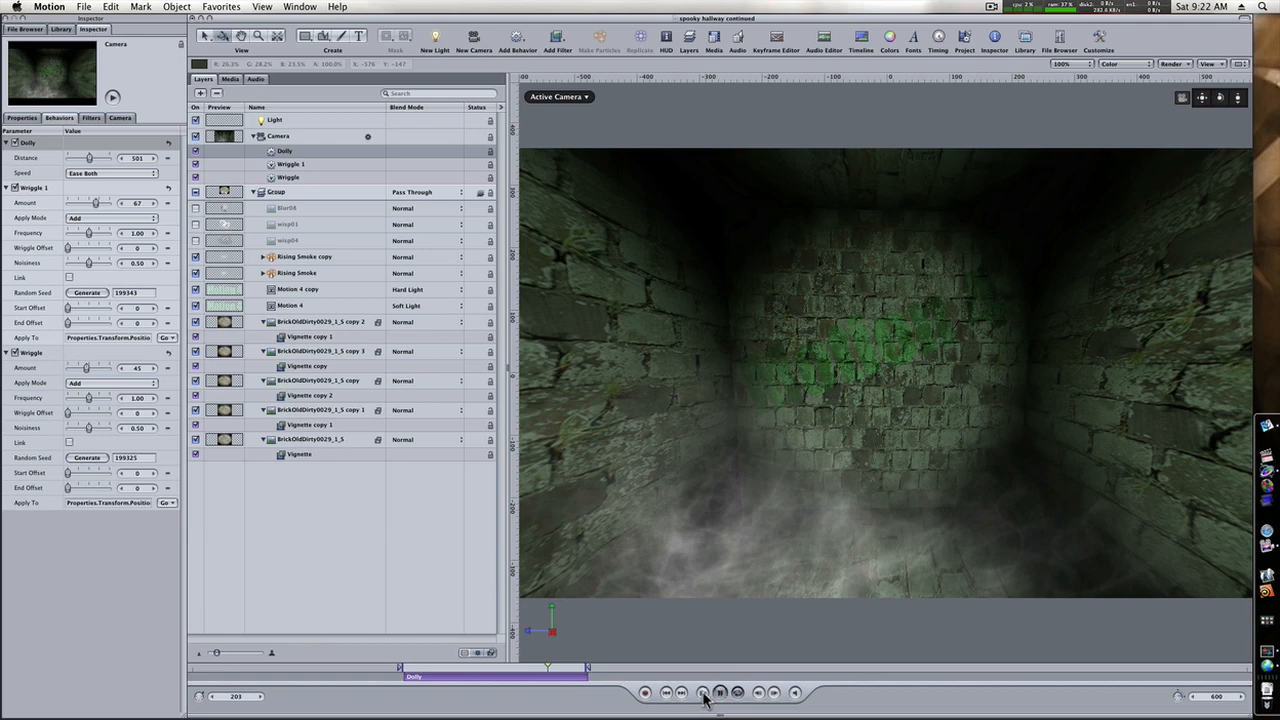
{"action": "left_click", "coordinate": [712, 695]}
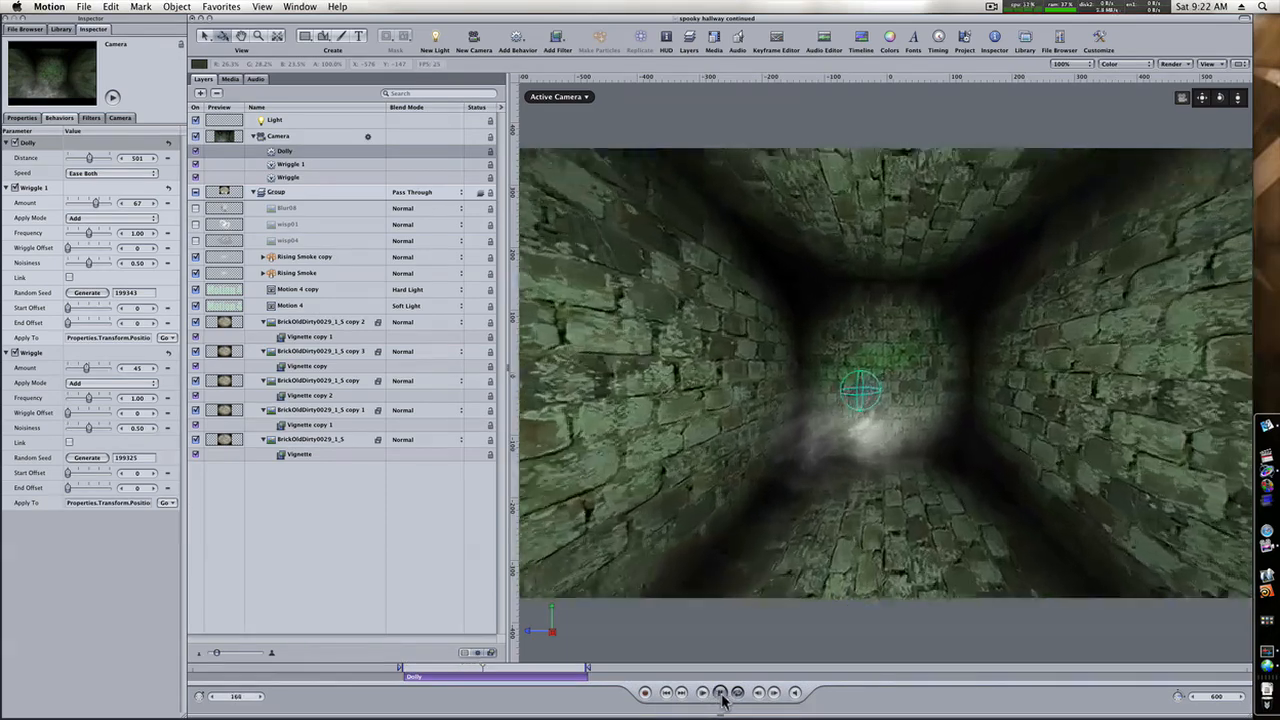
{"action": "left_click", "coordinate": [720, 693]}
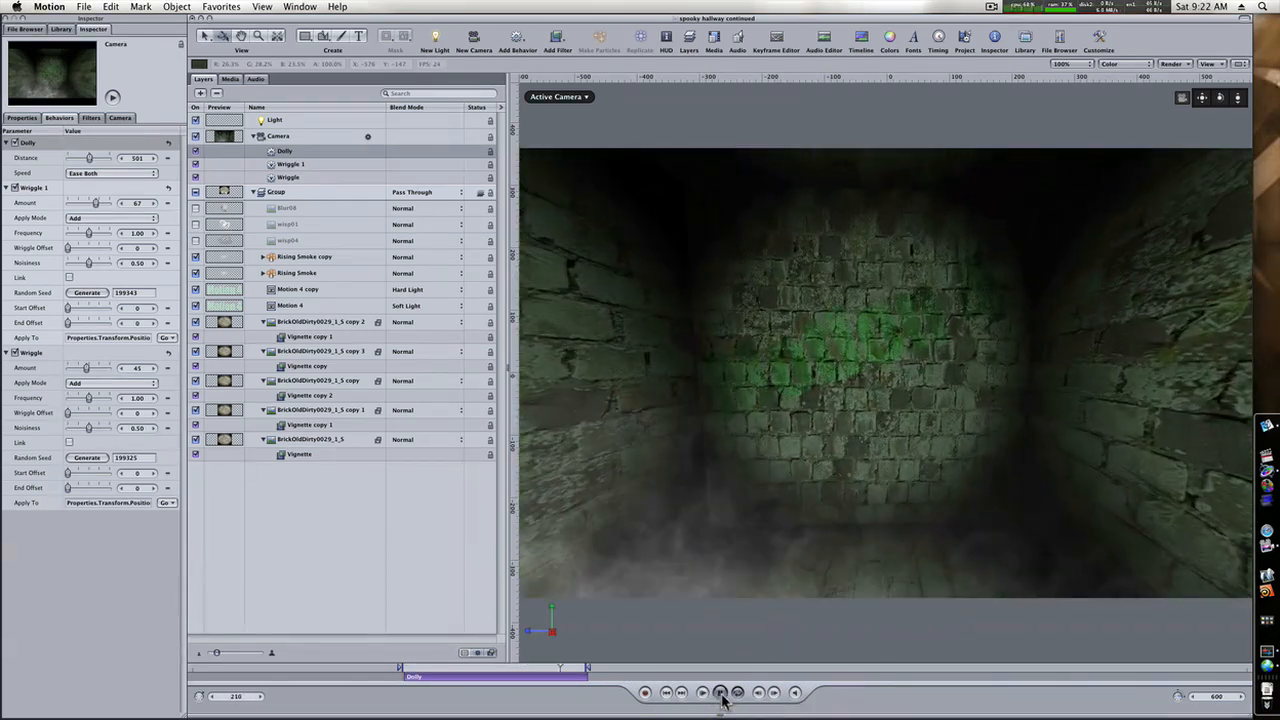